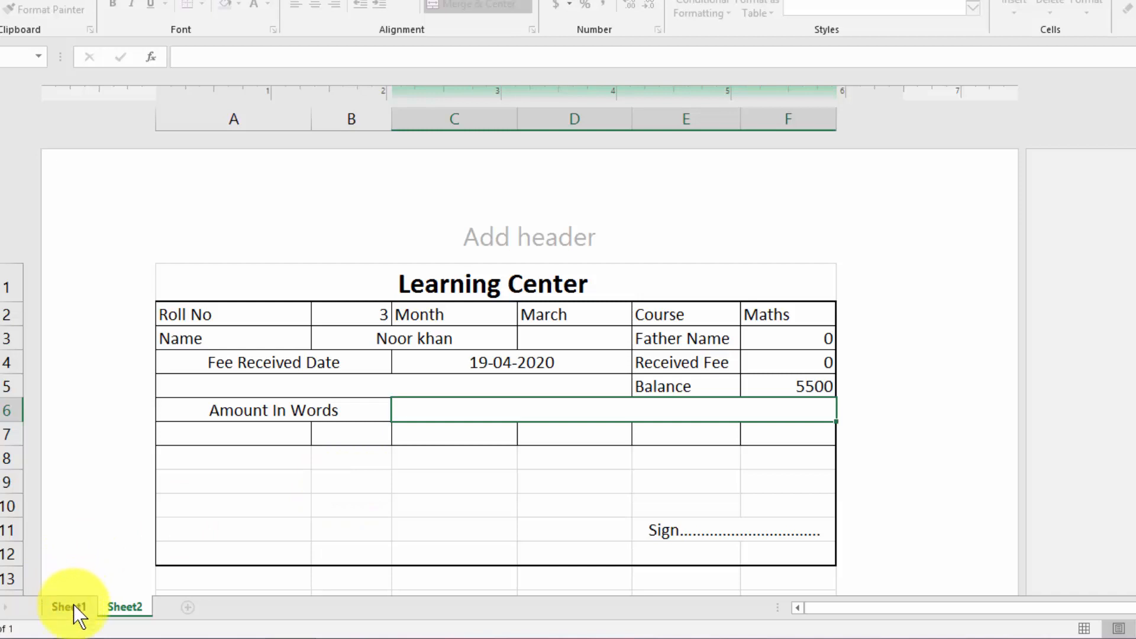
Choose roll number 4 for the fee receipt on Sheet2
{"action": "left_click", "coordinate": [69, 606]}
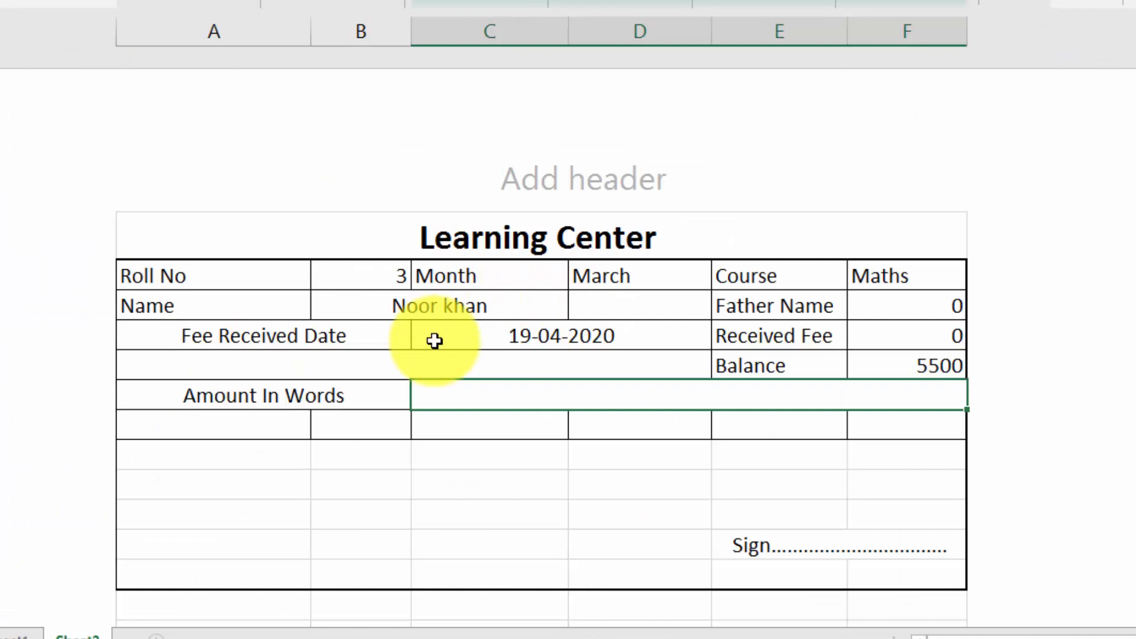
{"action": "left_click", "coordinate": [383, 279]}
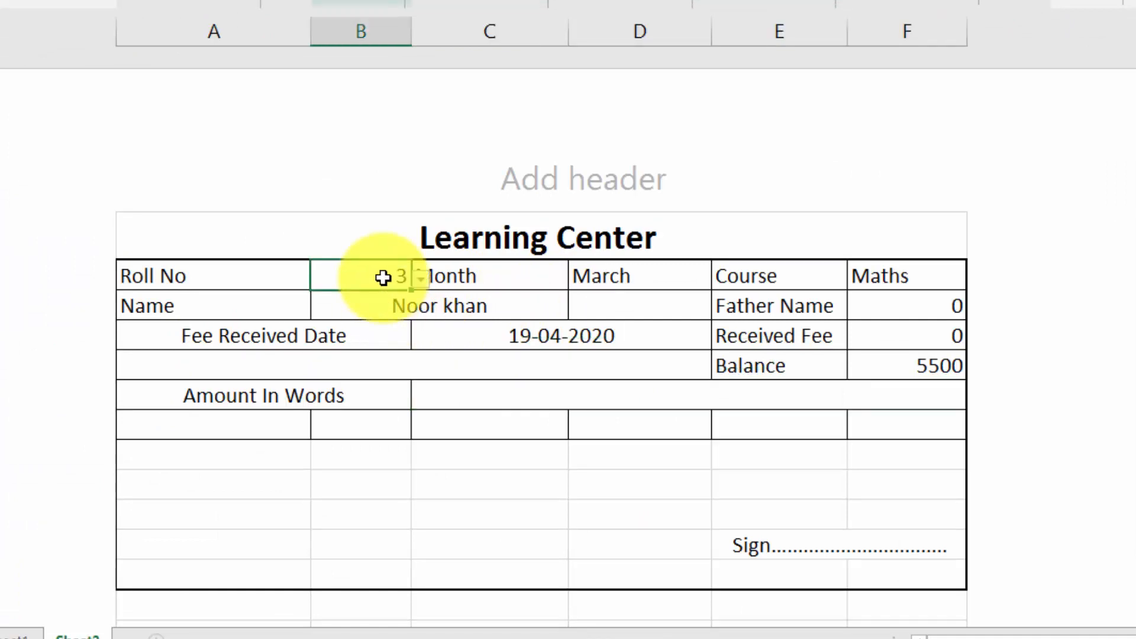
{"action": "left_click", "coordinate": [421, 282]}
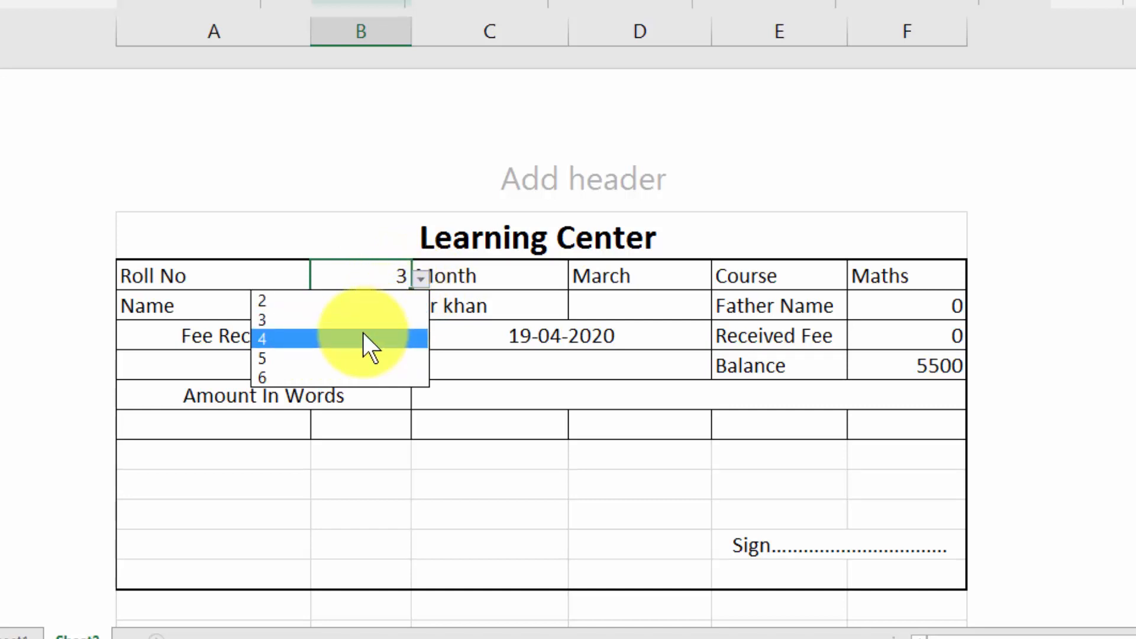
{"action": "left_click", "coordinate": [363, 336]}
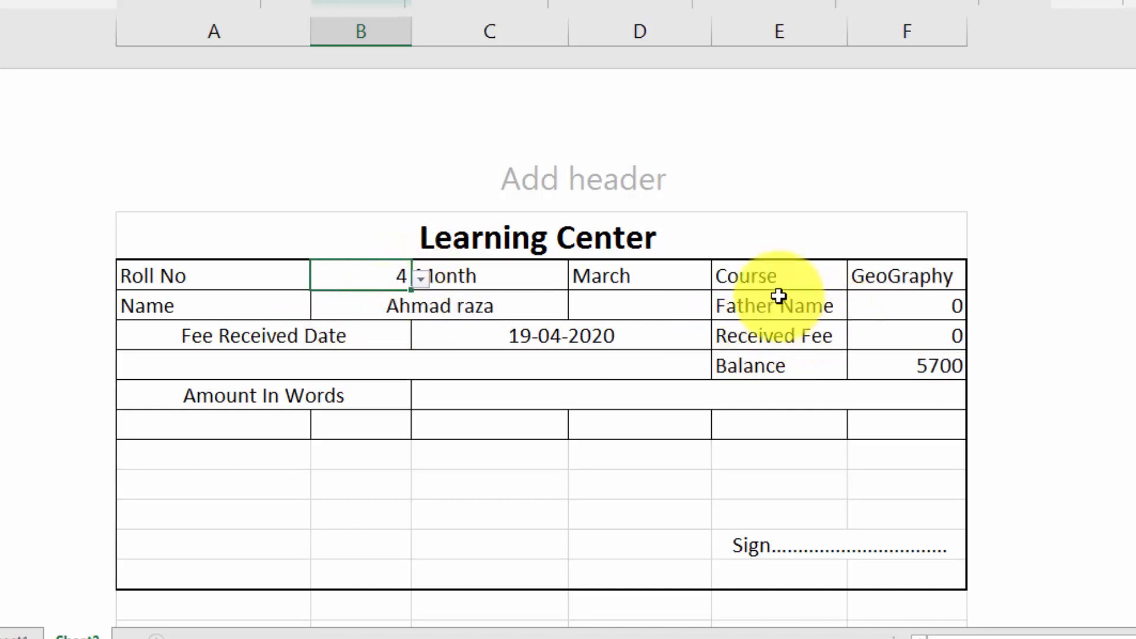
Change the fee receipt's roll number to 2
{"action": "left_click", "coordinate": [424, 280]}
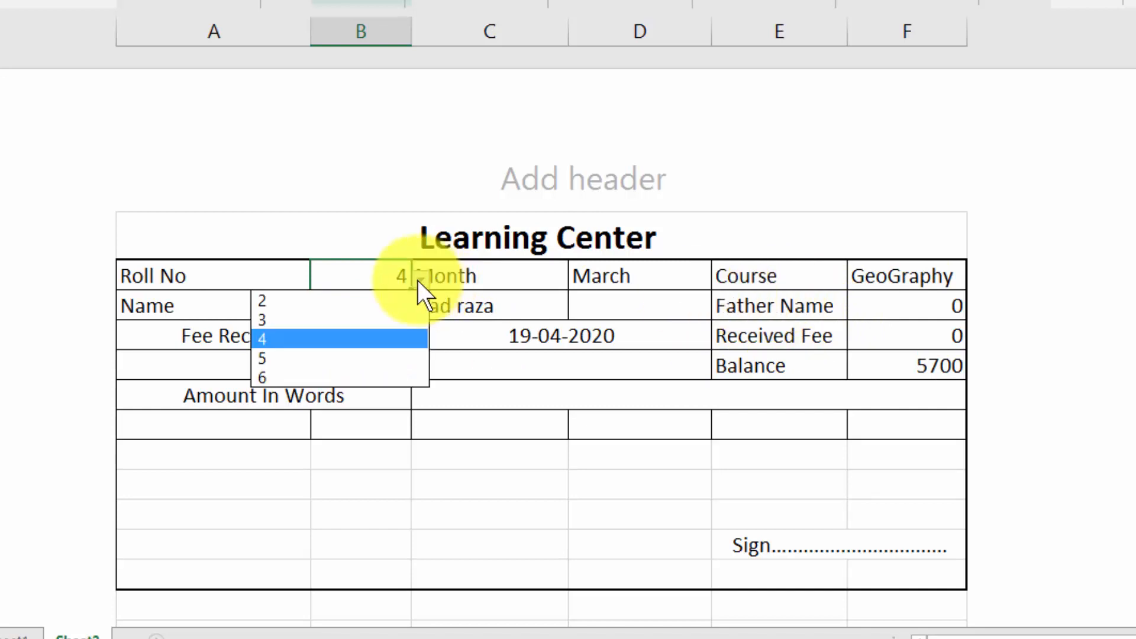
{"action": "left_click", "coordinate": [359, 292]}
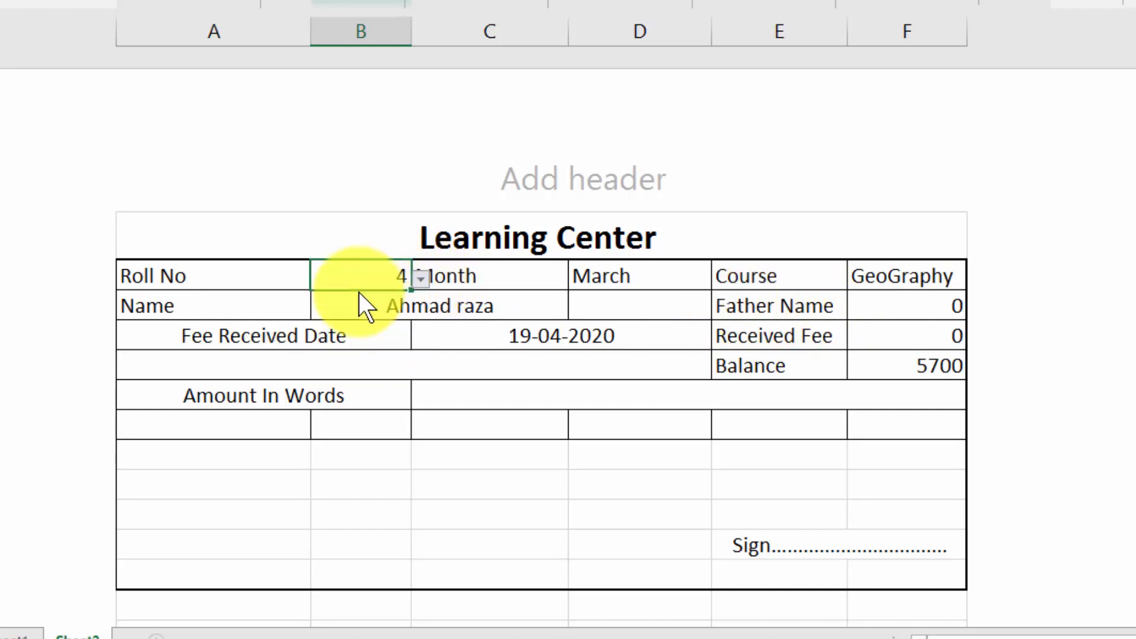
{"action": "left_click", "coordinate": [421, 282]}
{"action": "left_click", "coordinate": [421, 283]}
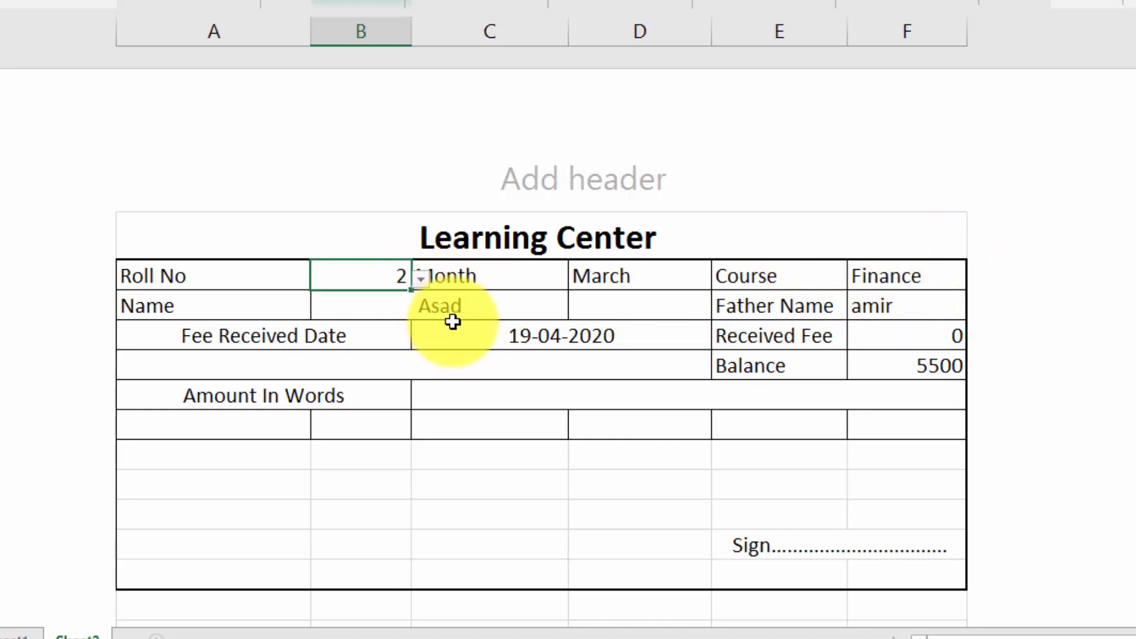
Set the fee receipt's month to January
{"action": "left_click", "coordinate": [674, 276]}
{"action": "left_click", "coordinate": [720, 278]}
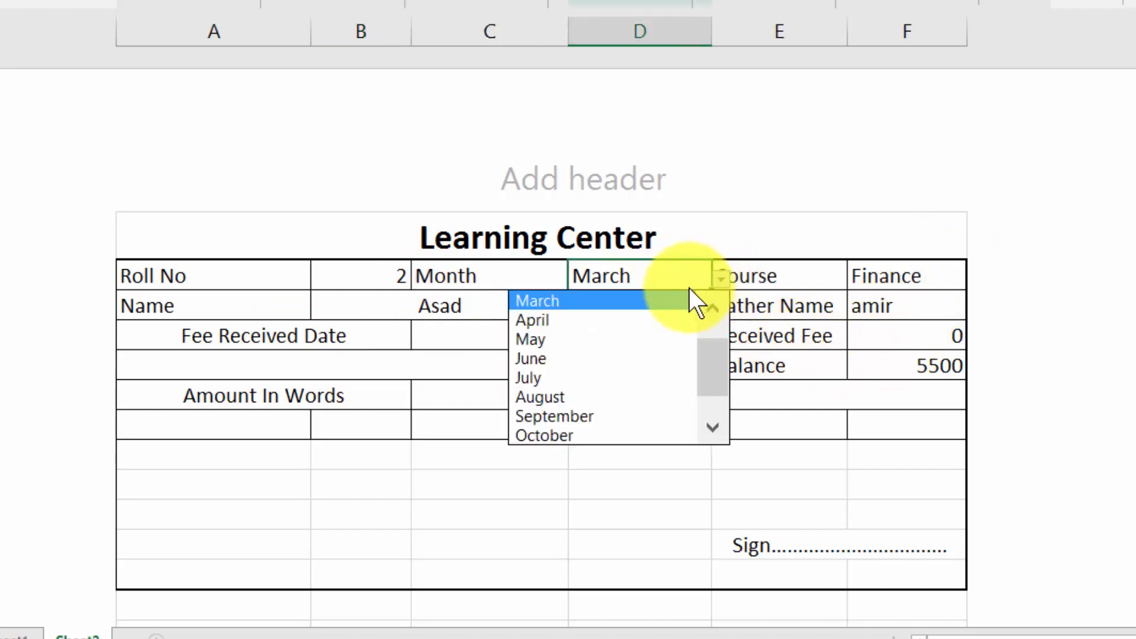
{"action": "left_click", "coordinate": [715, 311]}
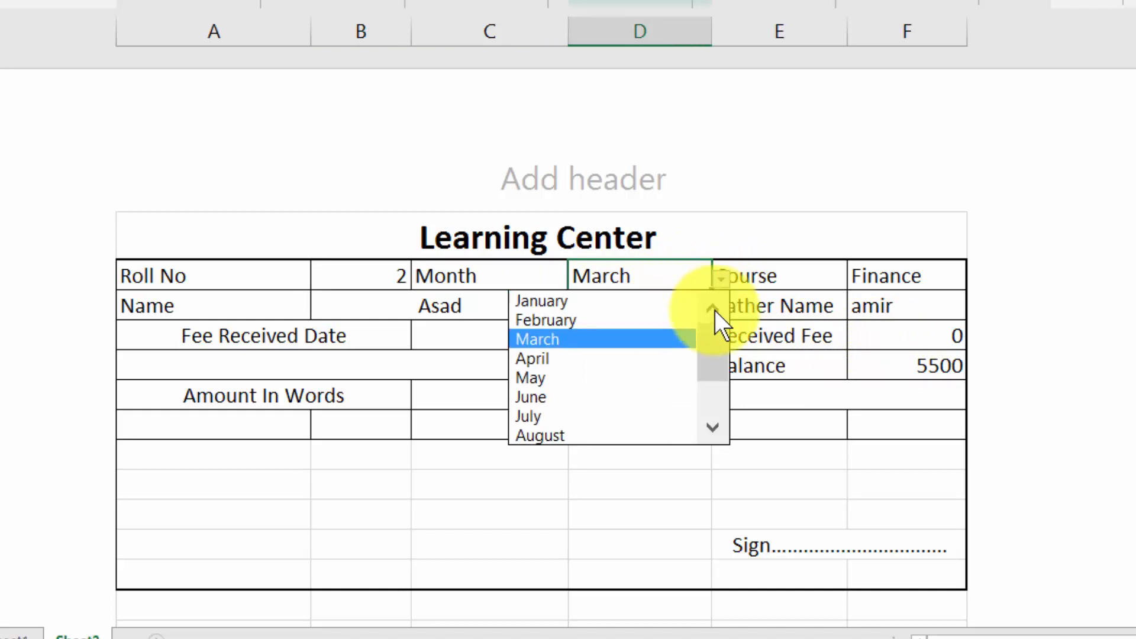
{"action": "left_click", "coordinate": [669, 303]}
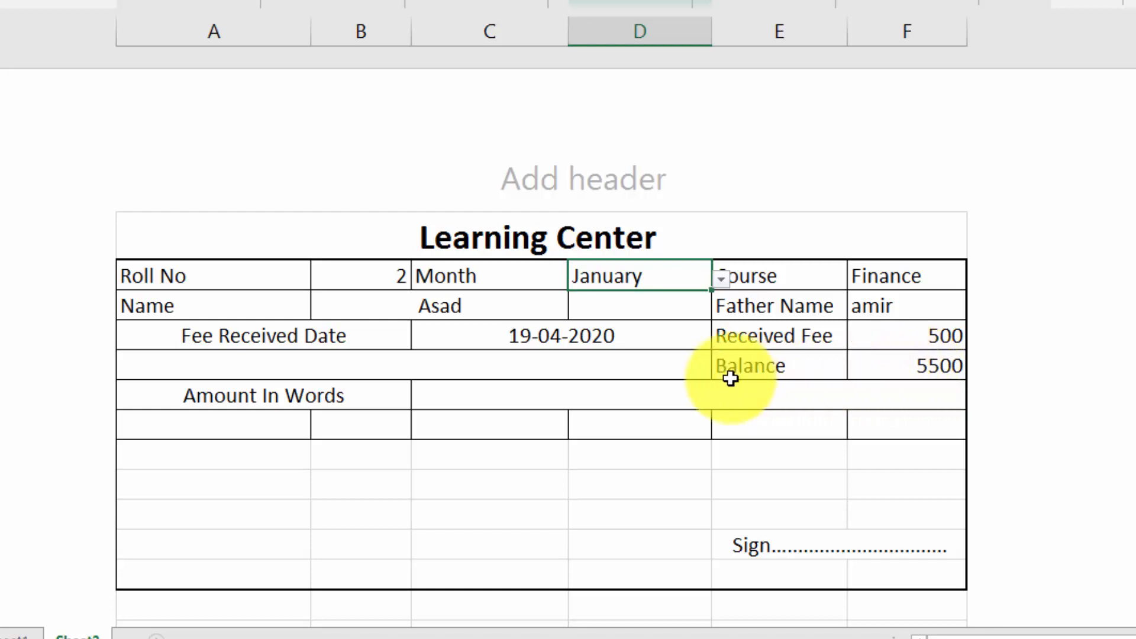
Switch the fee receipt's roll number to 4
{"action": "left_click", "coordinate": [393, 276]}
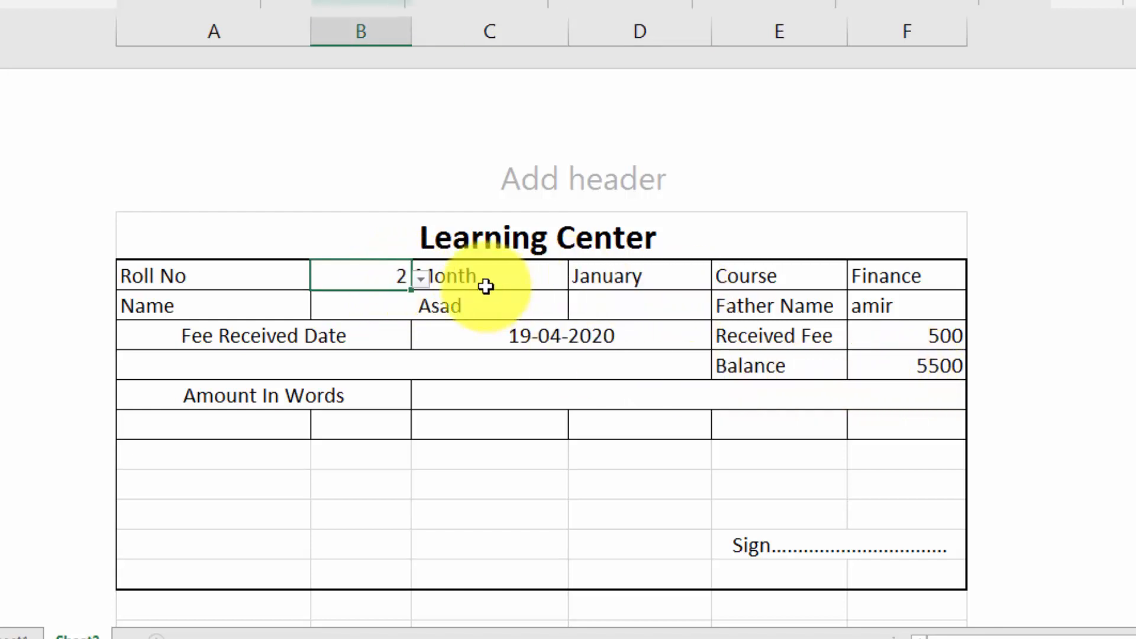
{"action": "left_click", "coordinate": [421, 278]}
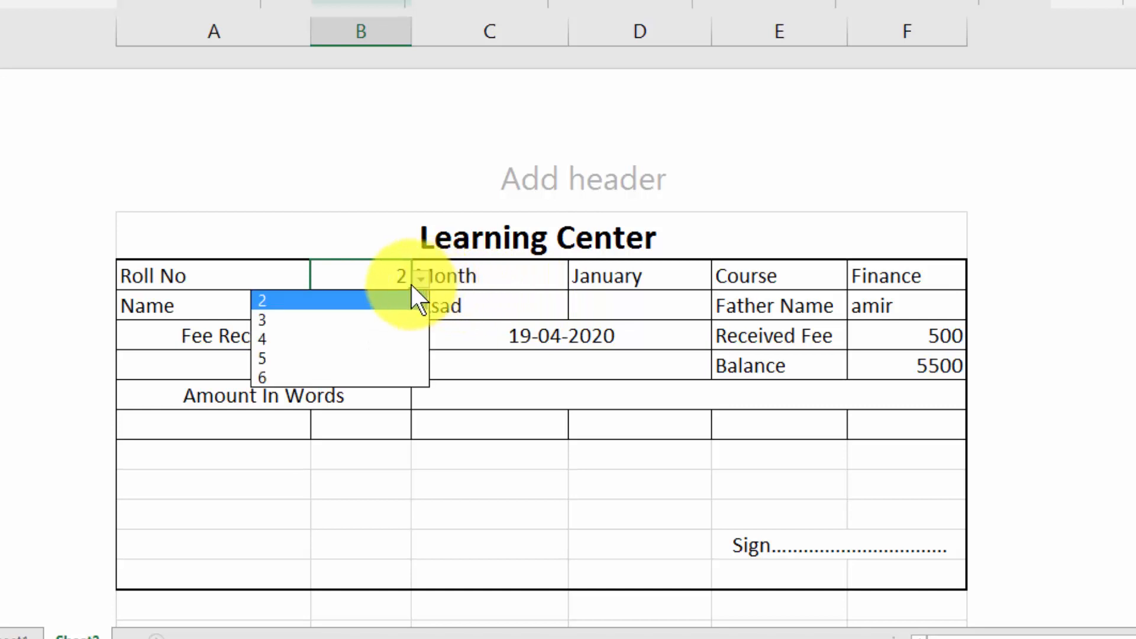
{"action": "left_click", "coordinate": [373, 335]}
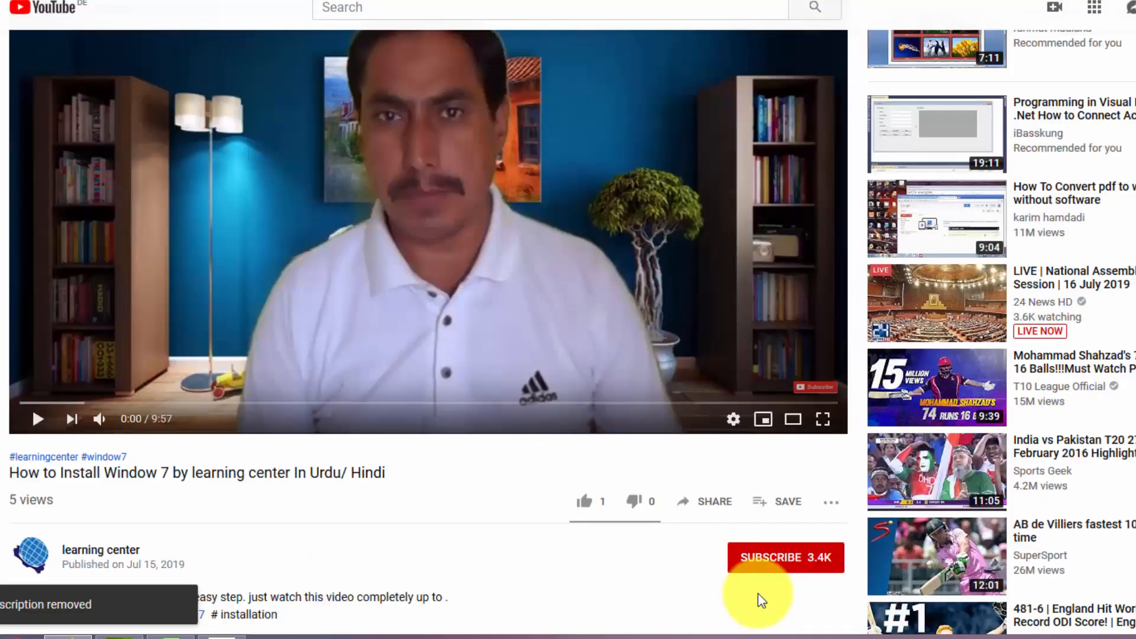
{"action": "left_click", "coordinate": [764, 557]}
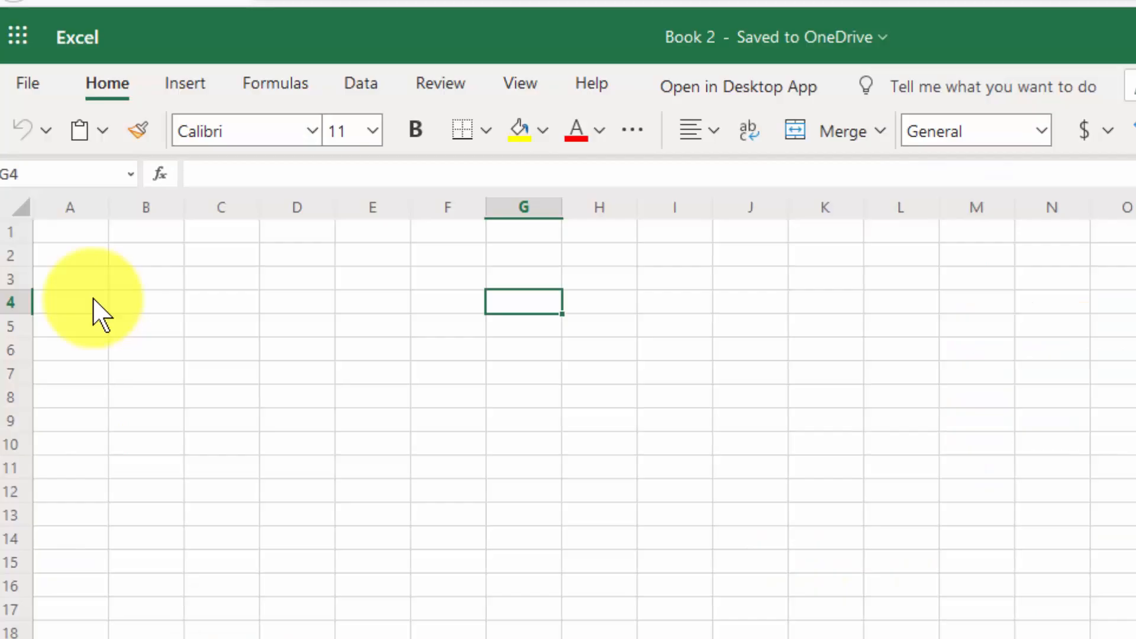
Enter the column headings Roll No, Name and FatherName in cells A4 to C4 of Book 2
{"action": "left_click", "coordinate": [93, 303]}
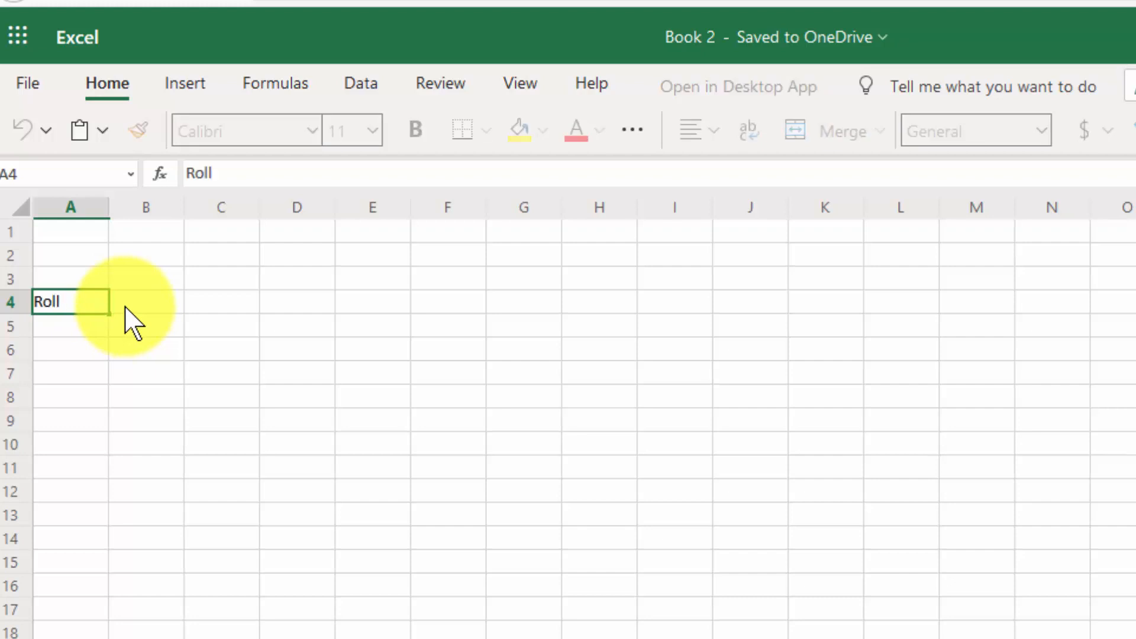
{"action": "key", "text": "Tab"}
{"action": "type", "text": "Na"}
{"action": "key", "text": "Tab"}
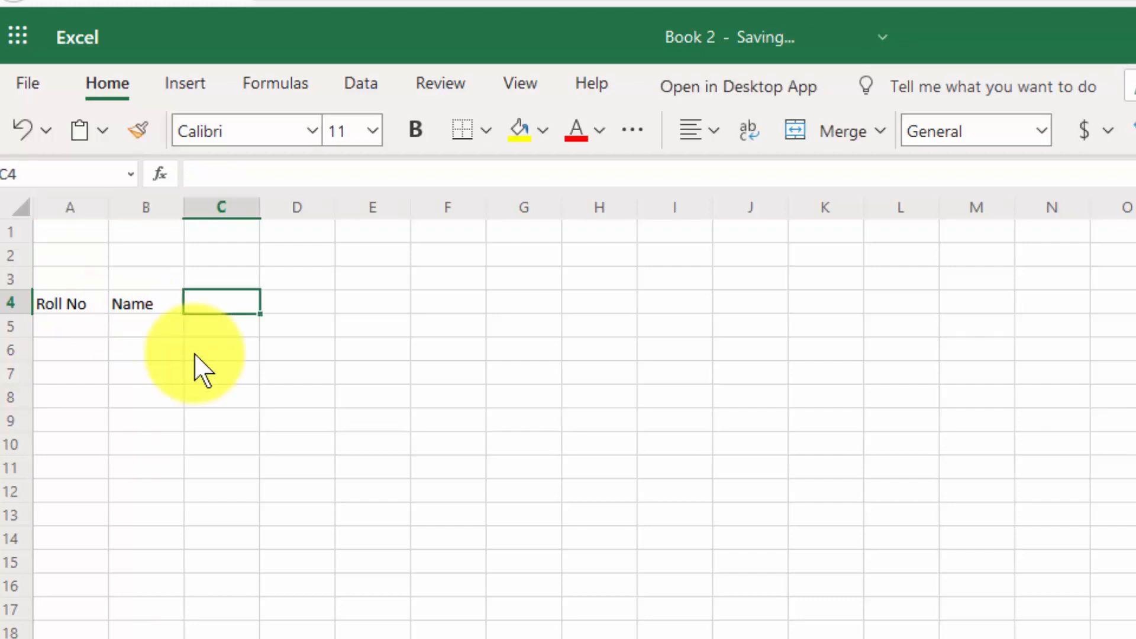
{"action": "type", "text": "FatherN"}
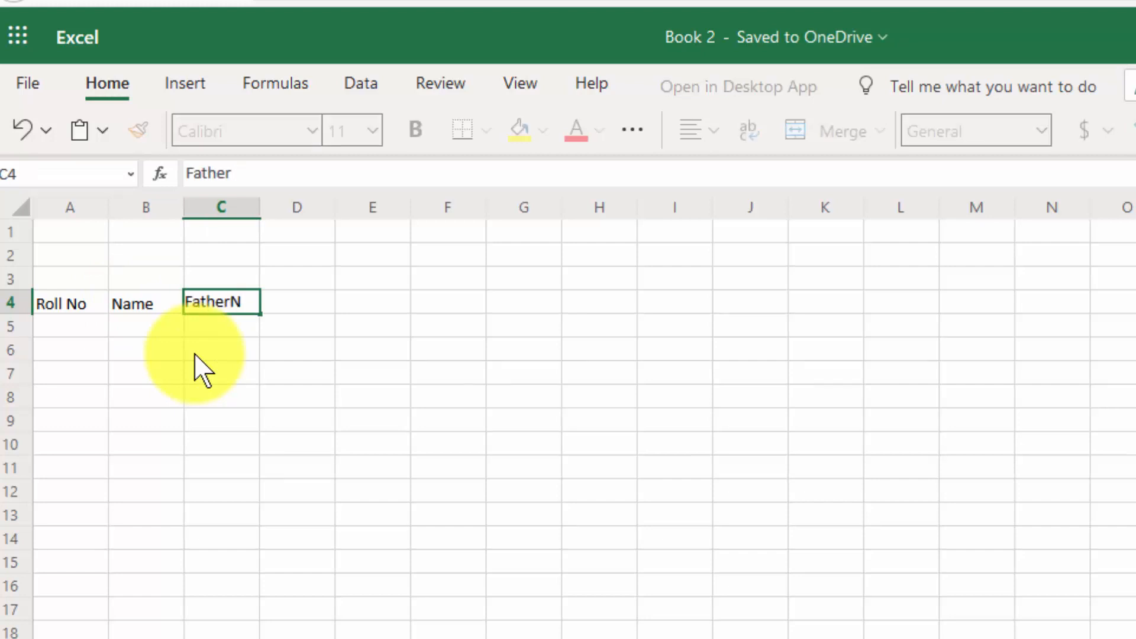
{"action": "type", "text": "ame"}
{"action": "key", "text": "Tab"}
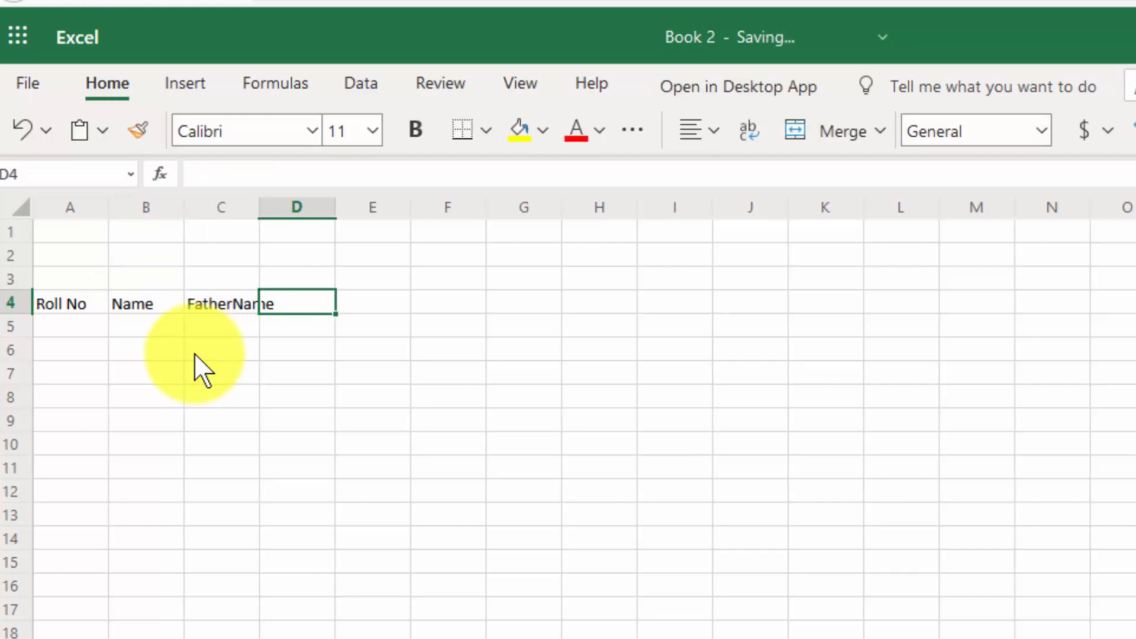
{"action": "type", "text": "A"}
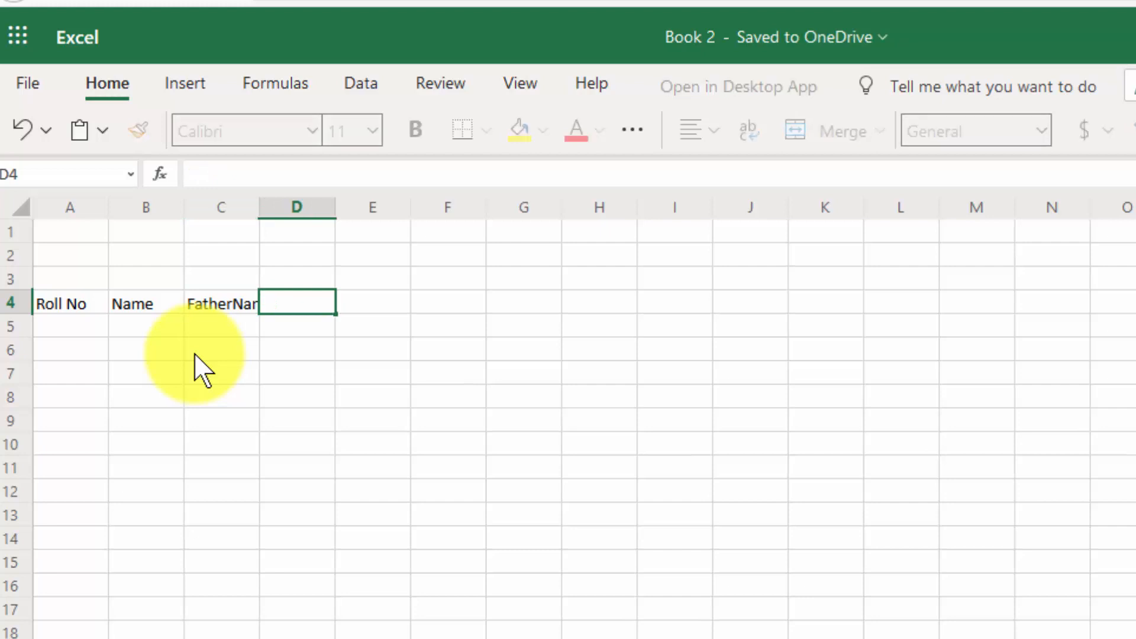
{"action": "key", "text": "Escape"}
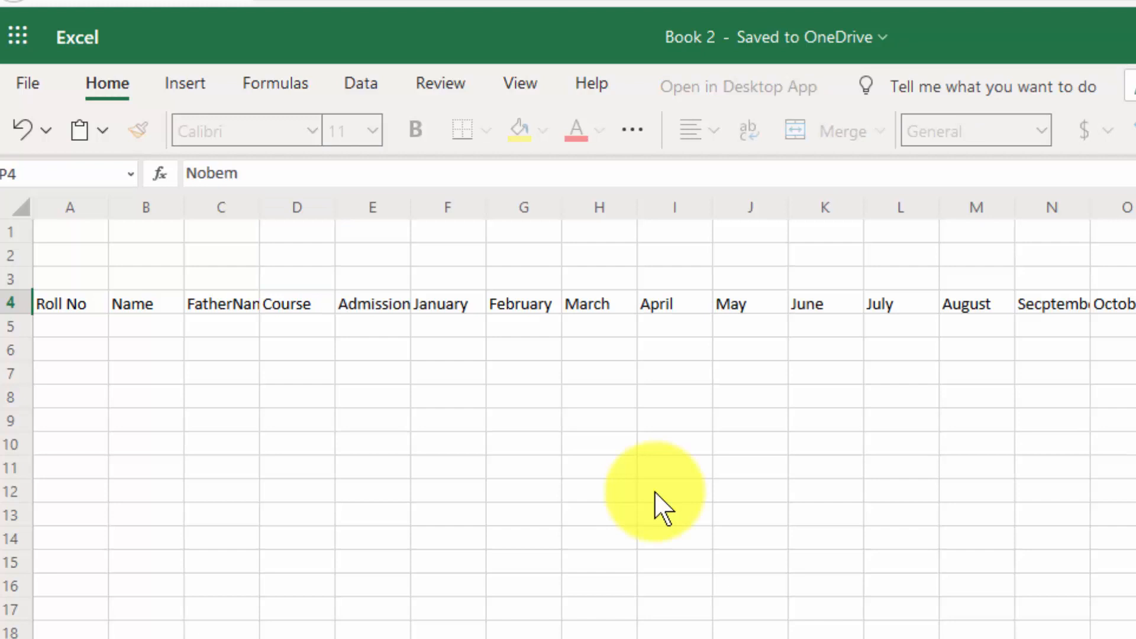
Complete the month headings with Nobember in P4 and December in Q4
{"action": "type", "text": "ber"}
{"action": "key", "text": "Tab"}
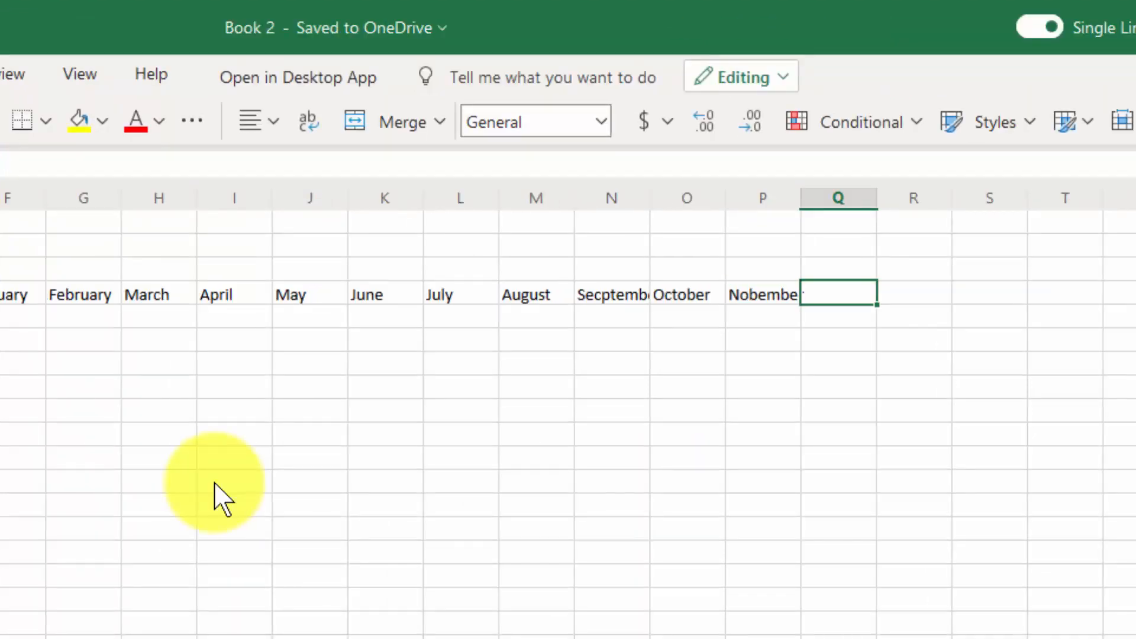
{"action": "type", "text": "December"}
{"action": "key", "text": "Tab"}
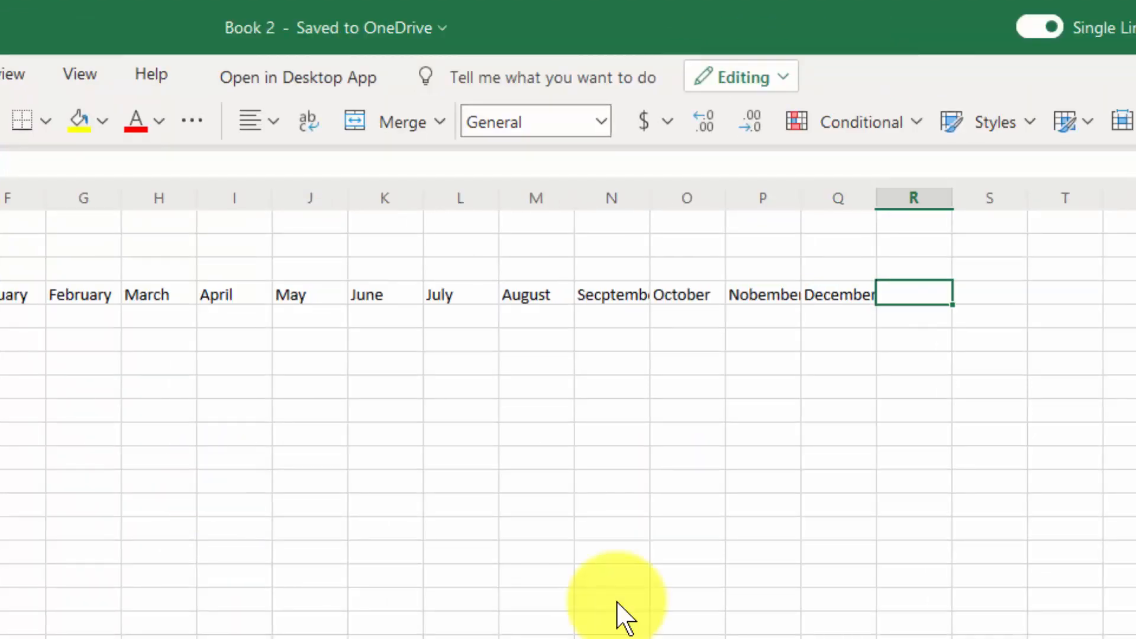
Enter the headings Fee Received, Total Fee and Balance in cells R4 to T4
{"action": "type", "text": "Fee R"}
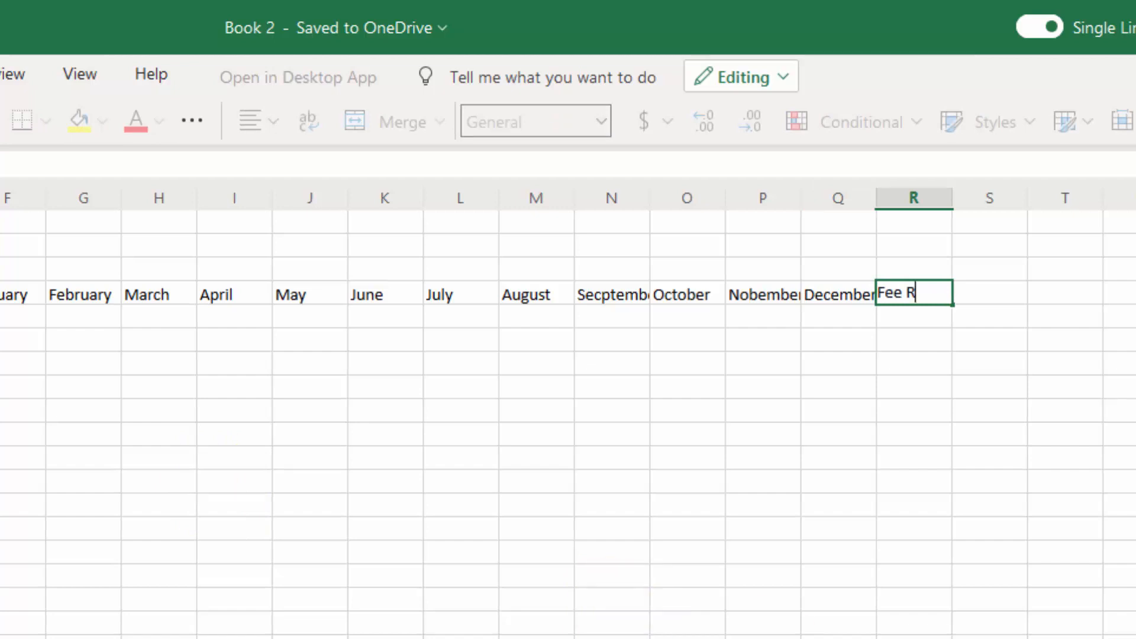
{"action": "type", "text": "eceived"}
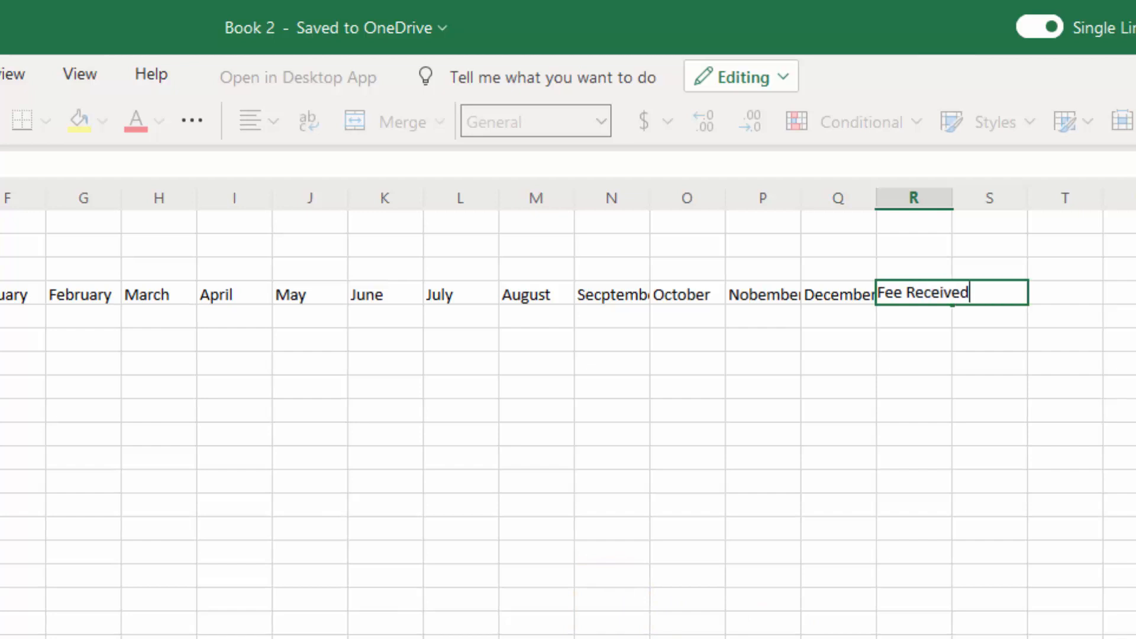
{"action": "key", "text": "Tab"}
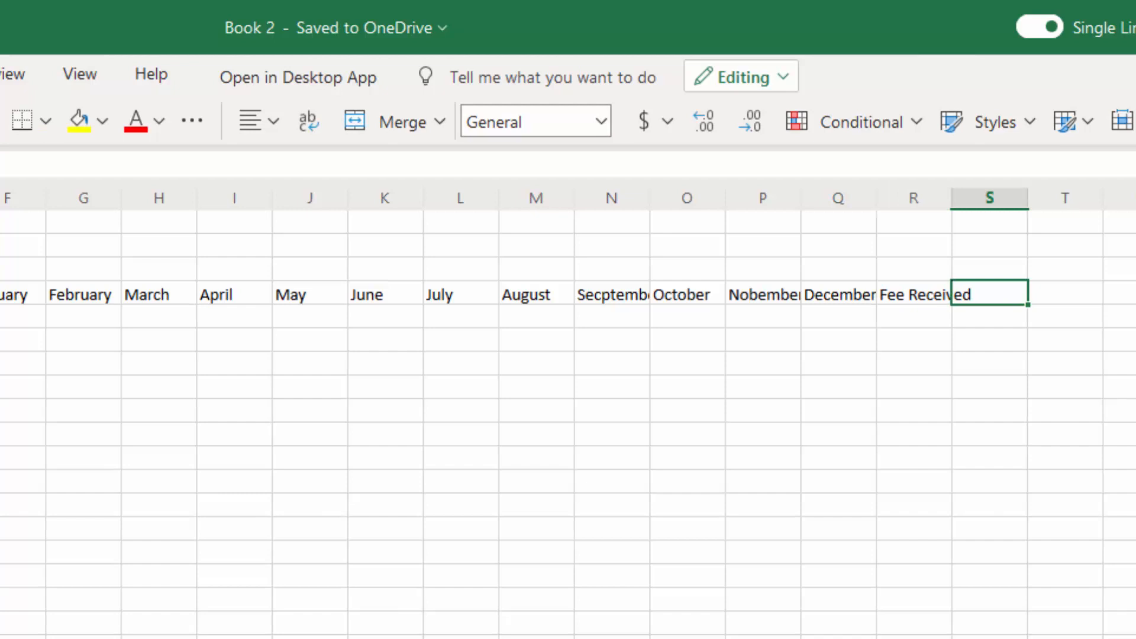
{"action": "type", "text": "Total"}
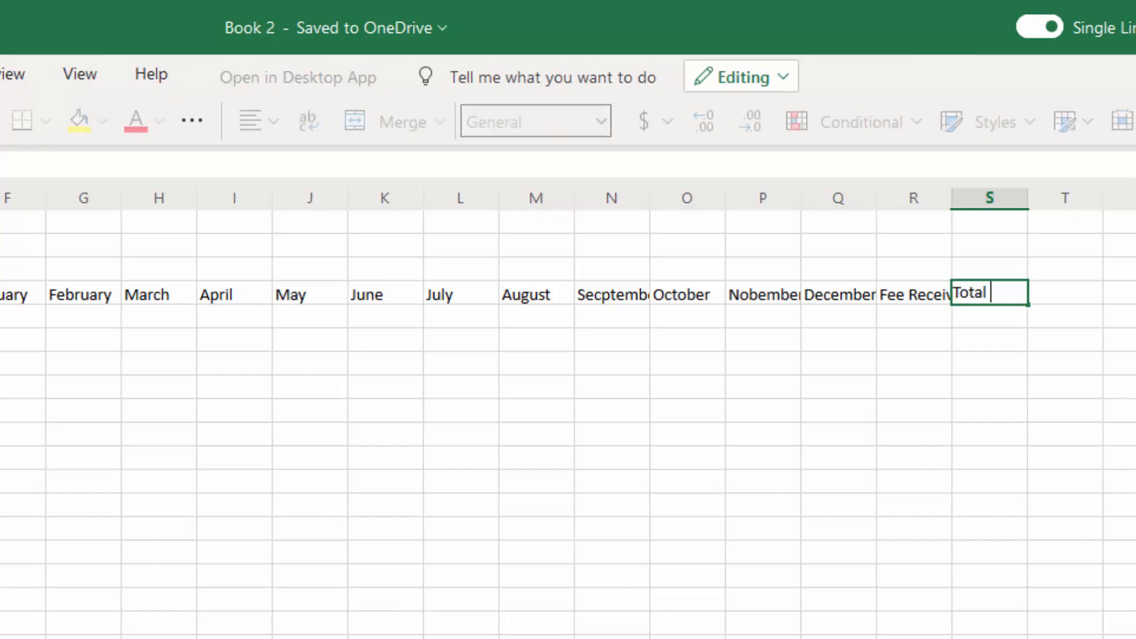
{"action": "type", "text": " Fee"}
{"action": "key", "text": "Tab"}
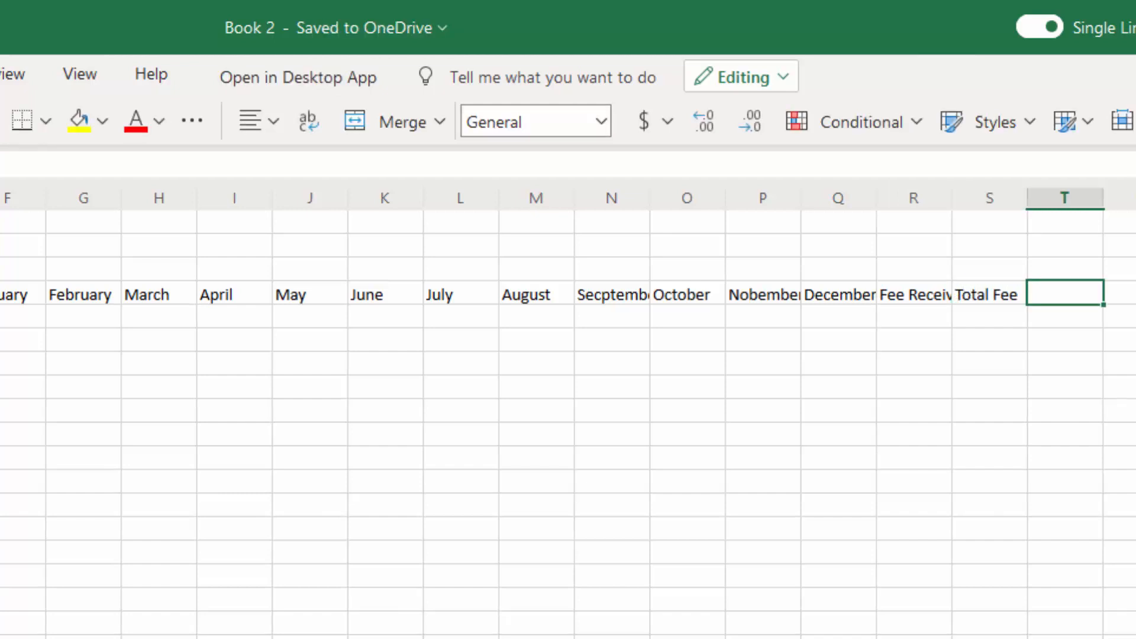
{"action": "type", "text": "Balance"}
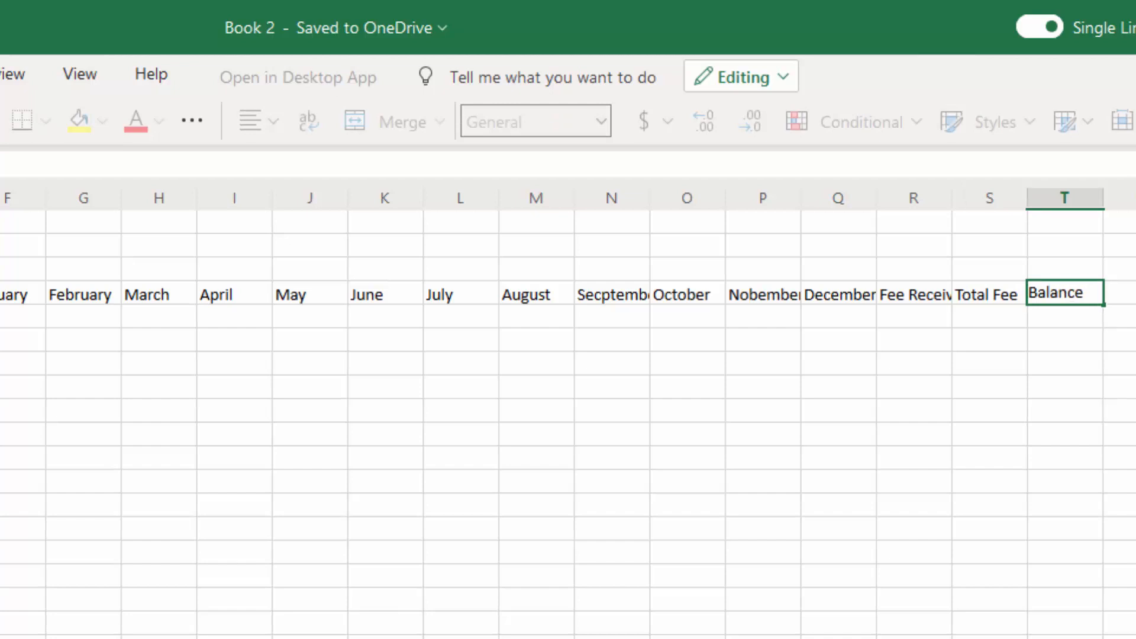
{"action": "key", "text": "Tab"}
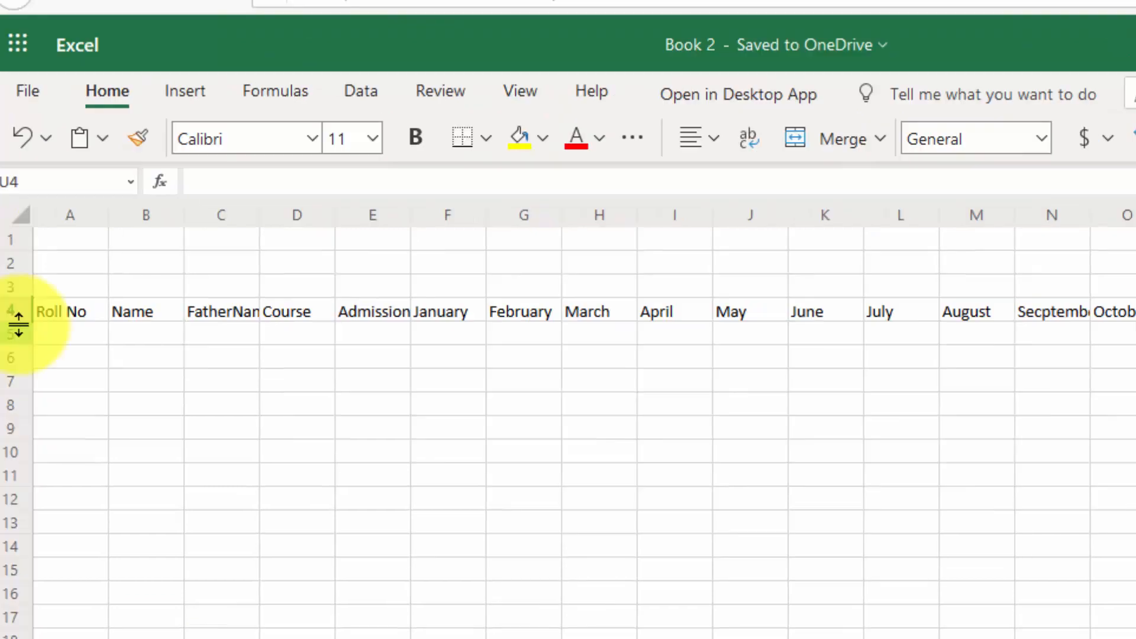
Increase the height of row 4 to about double and center its headings horizontally
{"action": "left_click_drag", "start_coordinate": [19, 324], "coordinate": [1135, 338]}
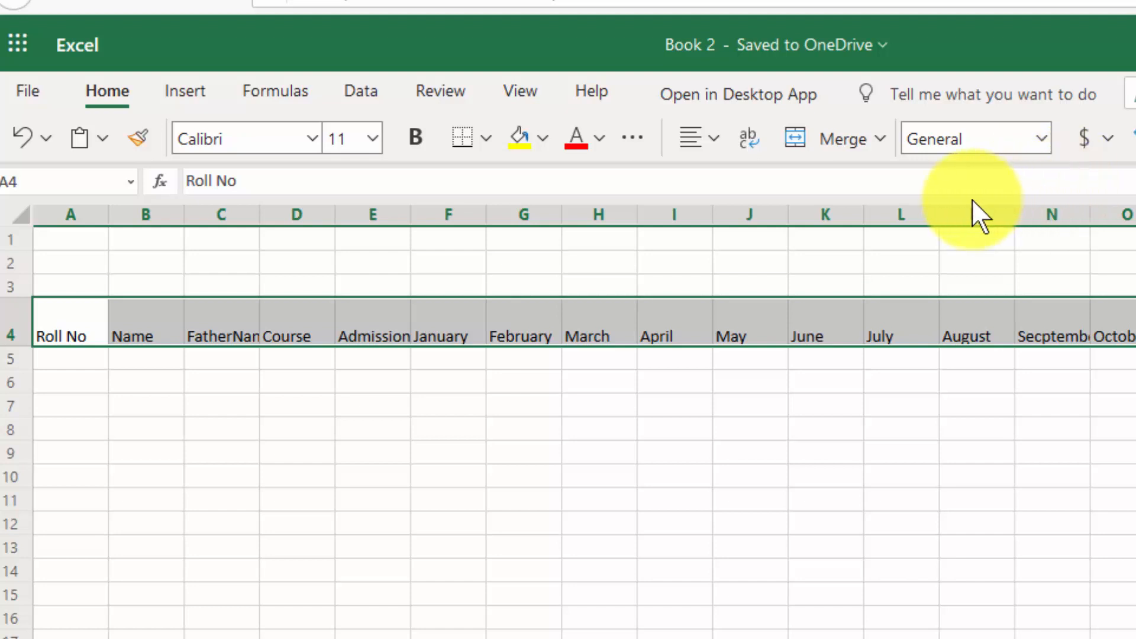
{"action": "left_click", "coordinate": [714, 139]}
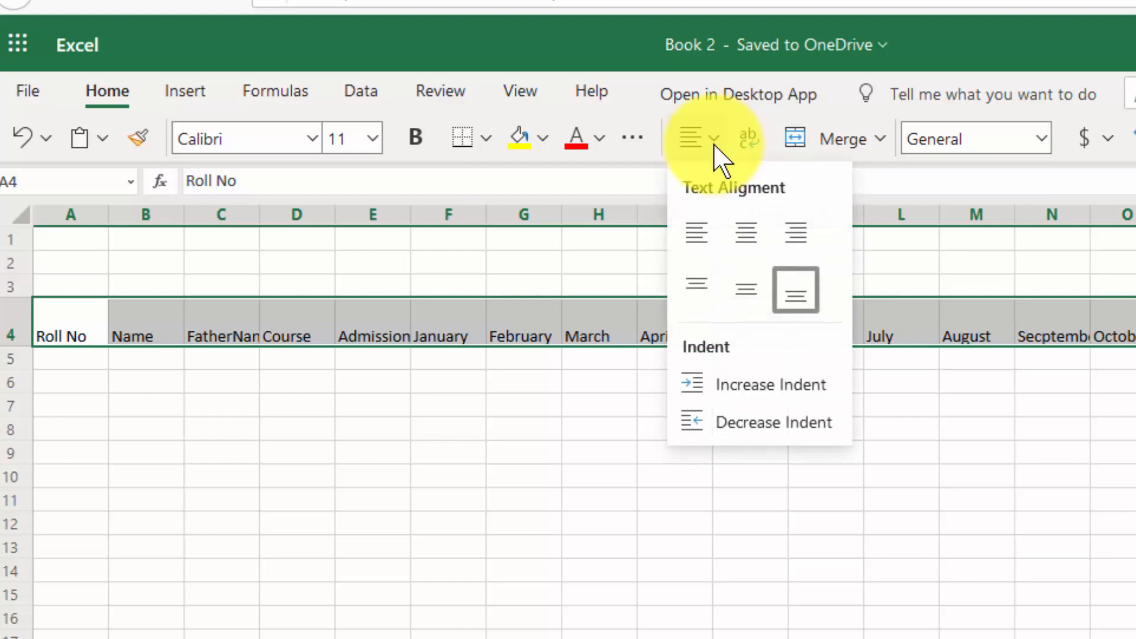
{"action": "left_click", "coordinate": [743, 234]}
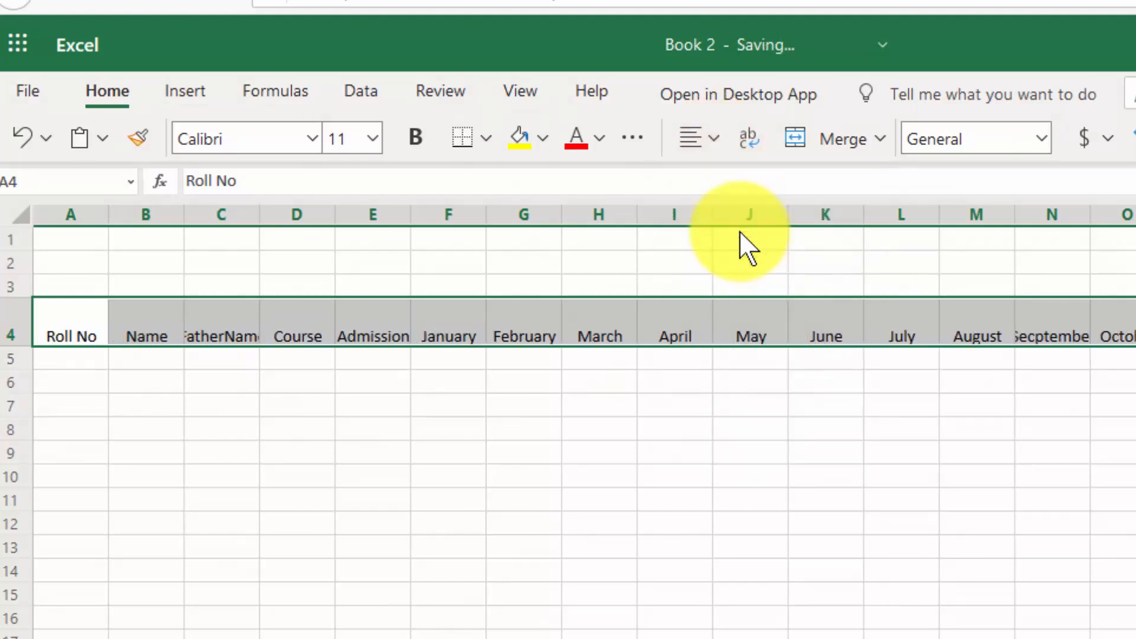
Center the row 4 headings vertically in their cells and set their font size to 14
{"action": "left_click", "coordinate": [721, 147]}
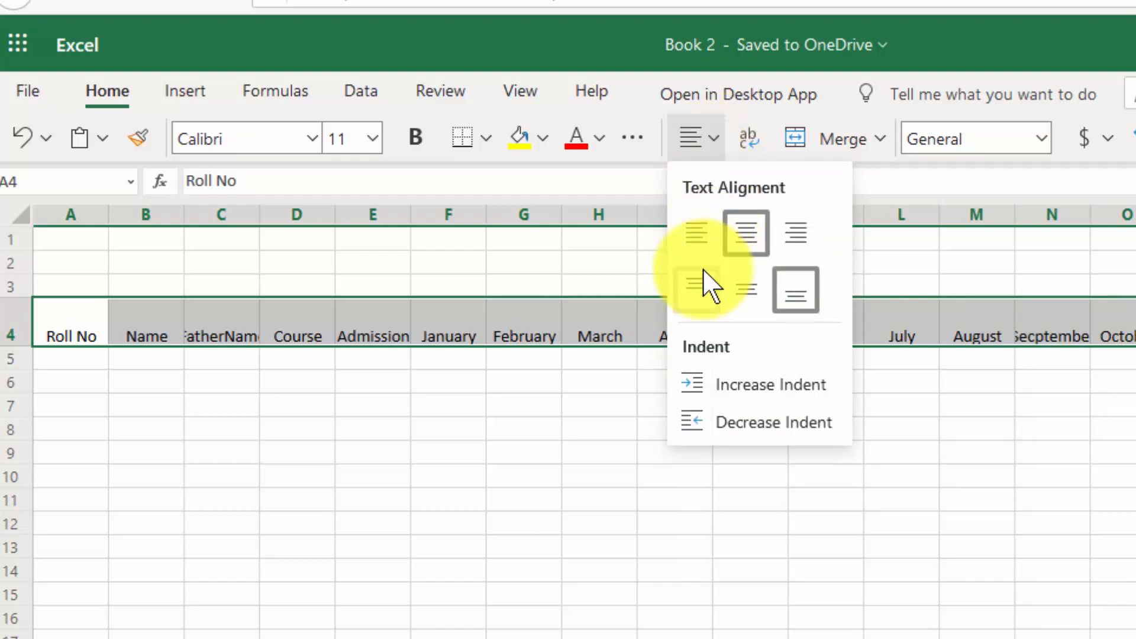
{"action": "left_click", "coordinate": [707, 296]}
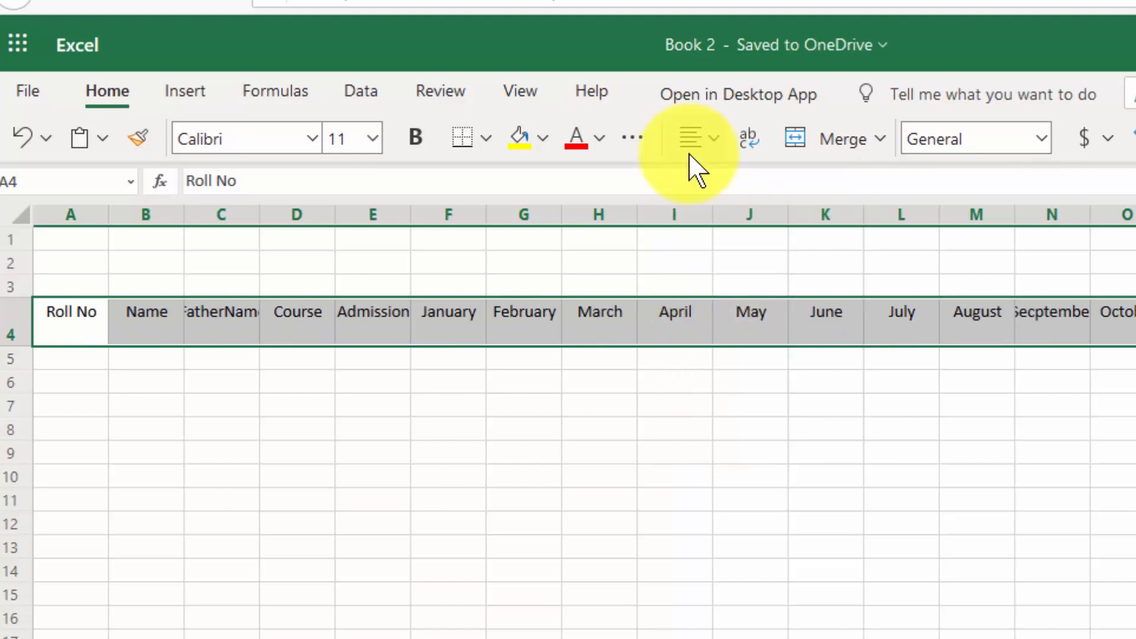
{"action": "left_click", "coordinate": [713, 160]}
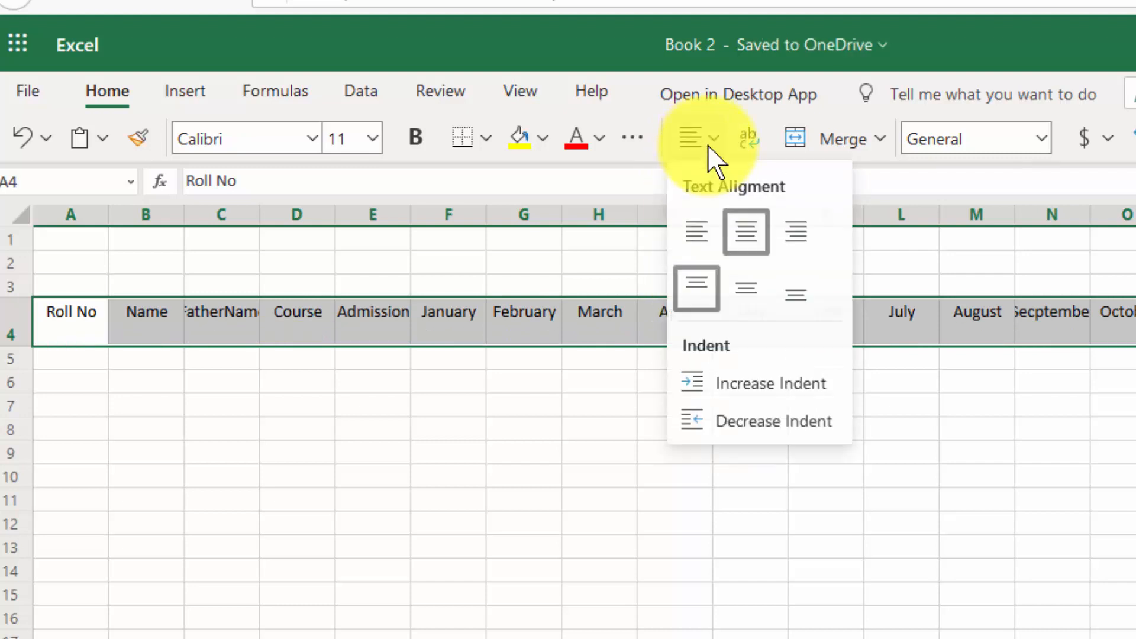
{"action": "left_click", "coordinate": [747, 291]}
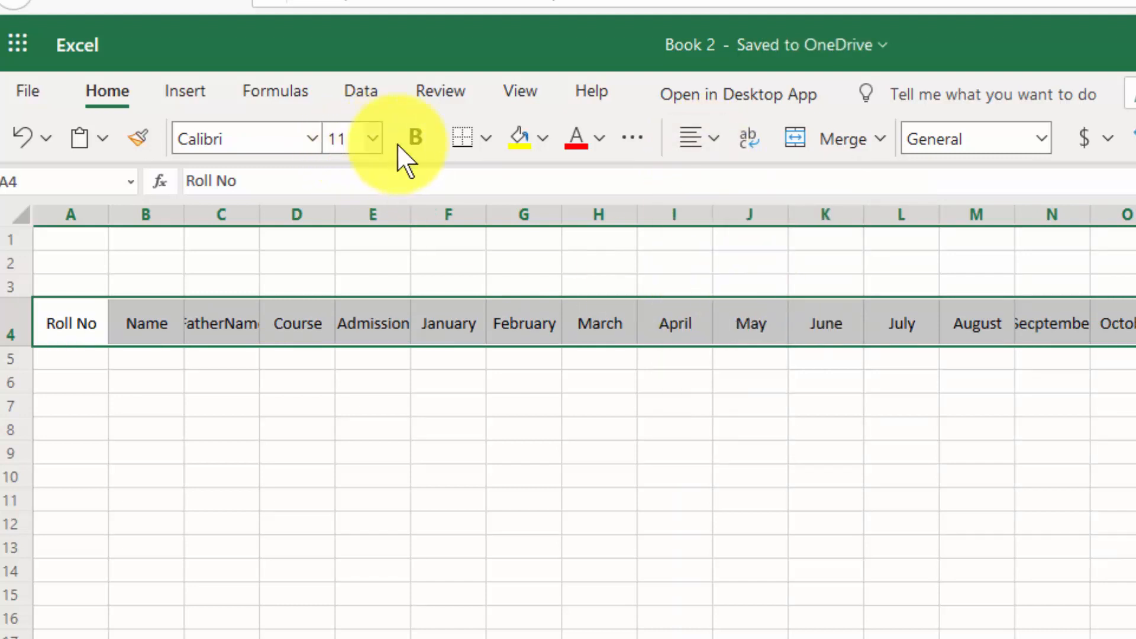
{"action": "left_click", "coordinate": [372, 141]}
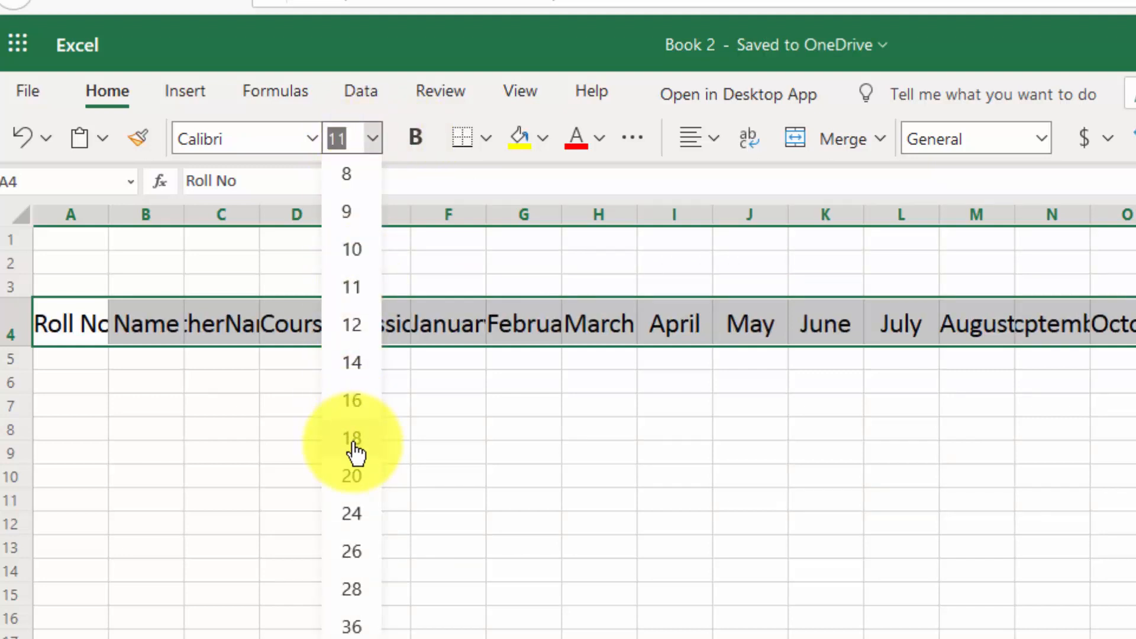
{"action": "left_click", "coordinate": [356, 364]}
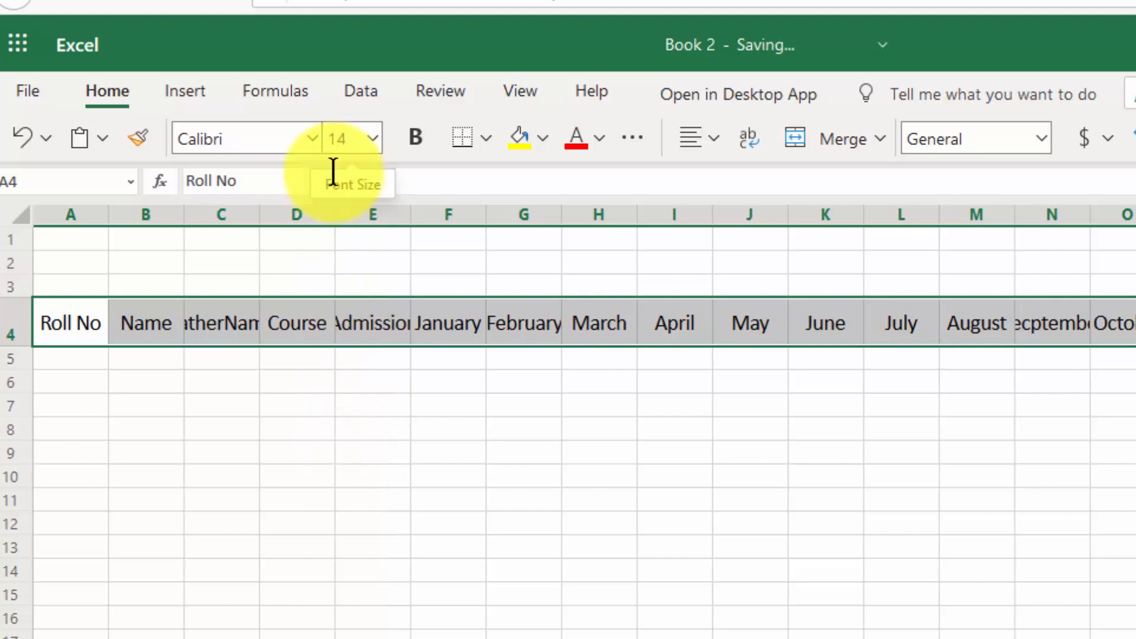
AutoFit the table's columns to the width of their headings and underline the headings in row 4
{"action": "double_click", "coordinate": [261, 219]}
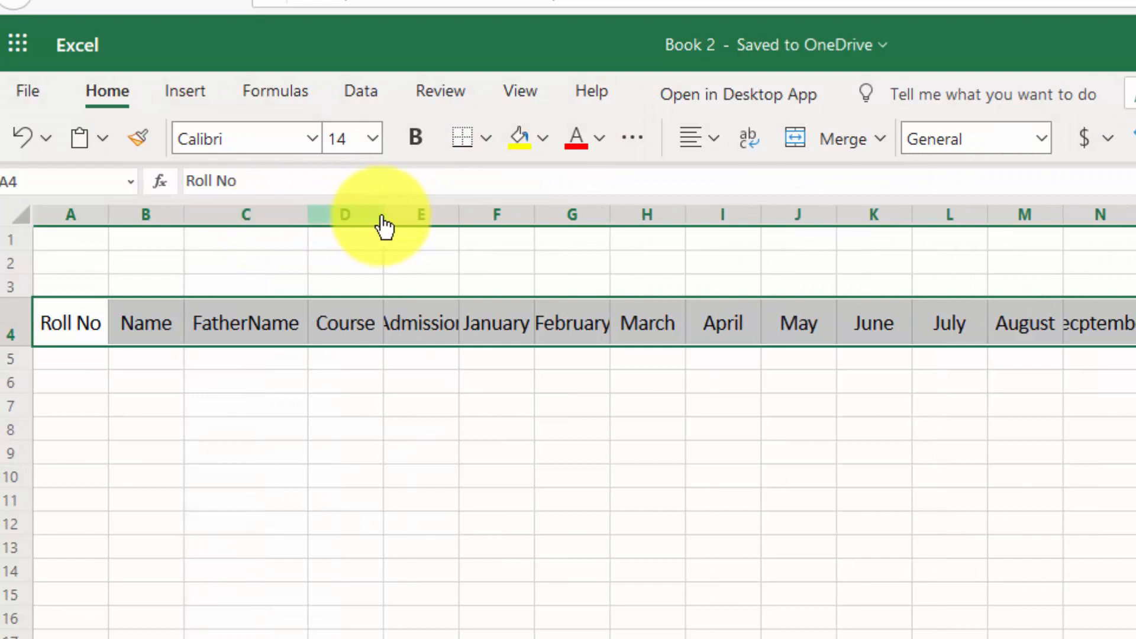
{"action": "double_click", "coordinate": [381, 215]}
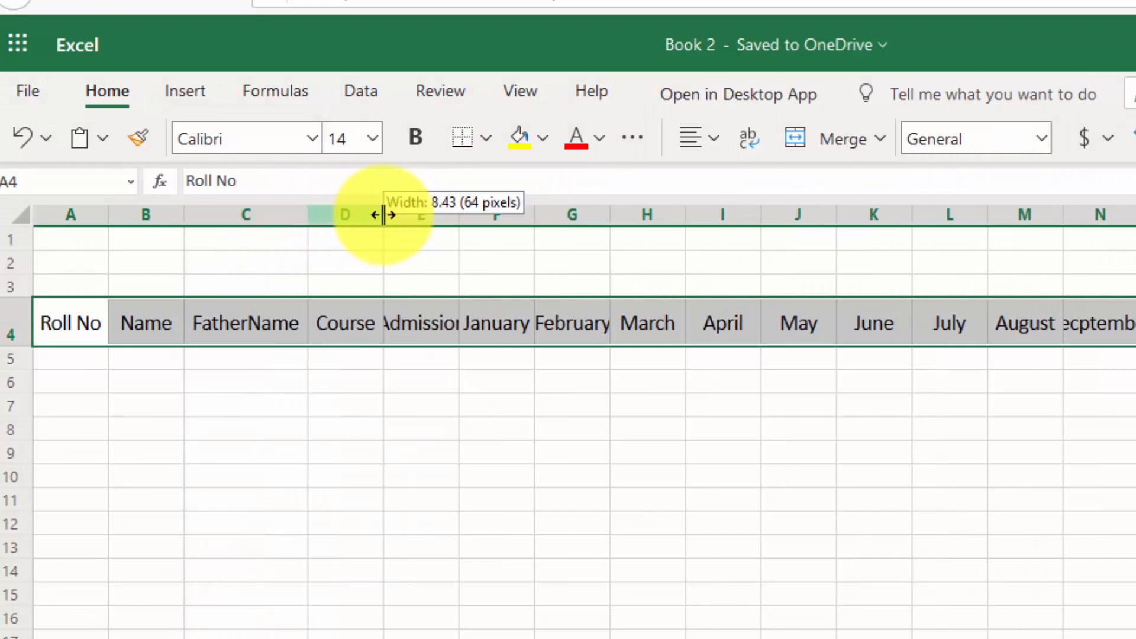
{"action": "double_click", "coordinate": [460, 215]}
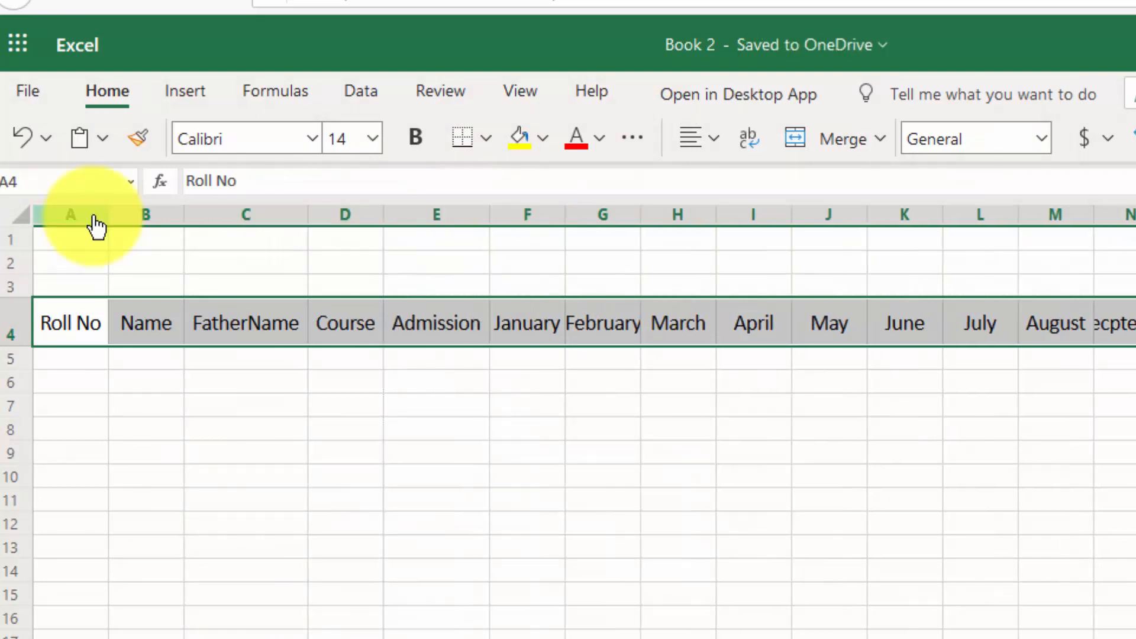
{"action": "mouse_move", "coordinate": [93, 218]}
{"action": "left_mouse_down"}
{"action": "mouse_move", "coordinate": [591, 237]}
{"action": "mouse_move", "coordinate": [1135, 225]}
{"action": "left_mouse_up"}
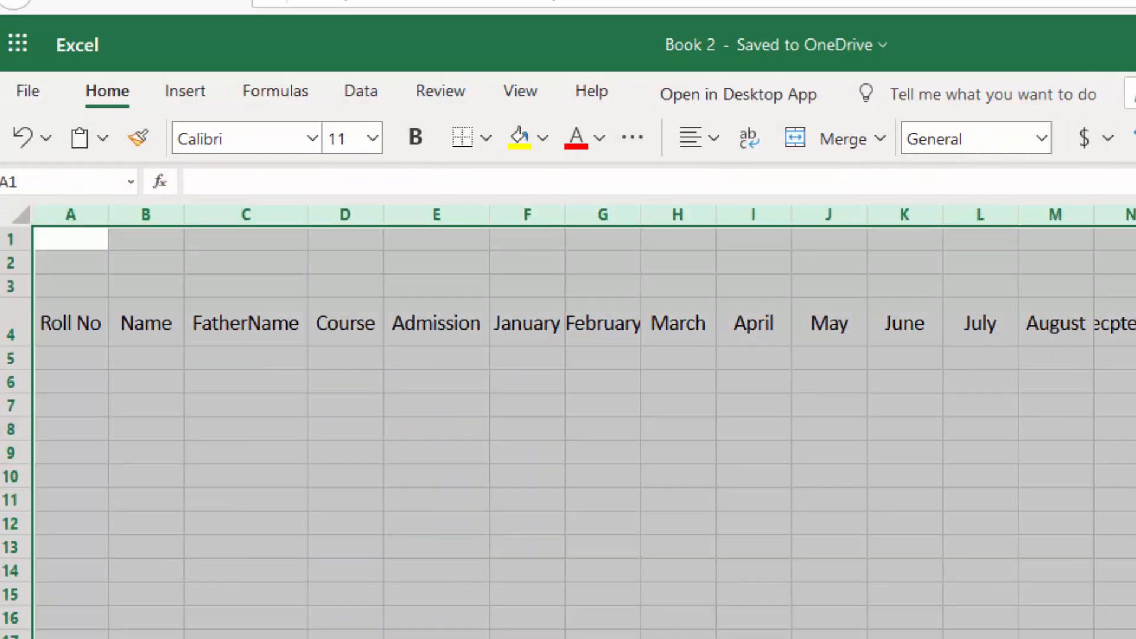
{"action": "double_click", "coordinate": [382, 218]}
{"action": "double_click", "coordinate": [382, 219]}
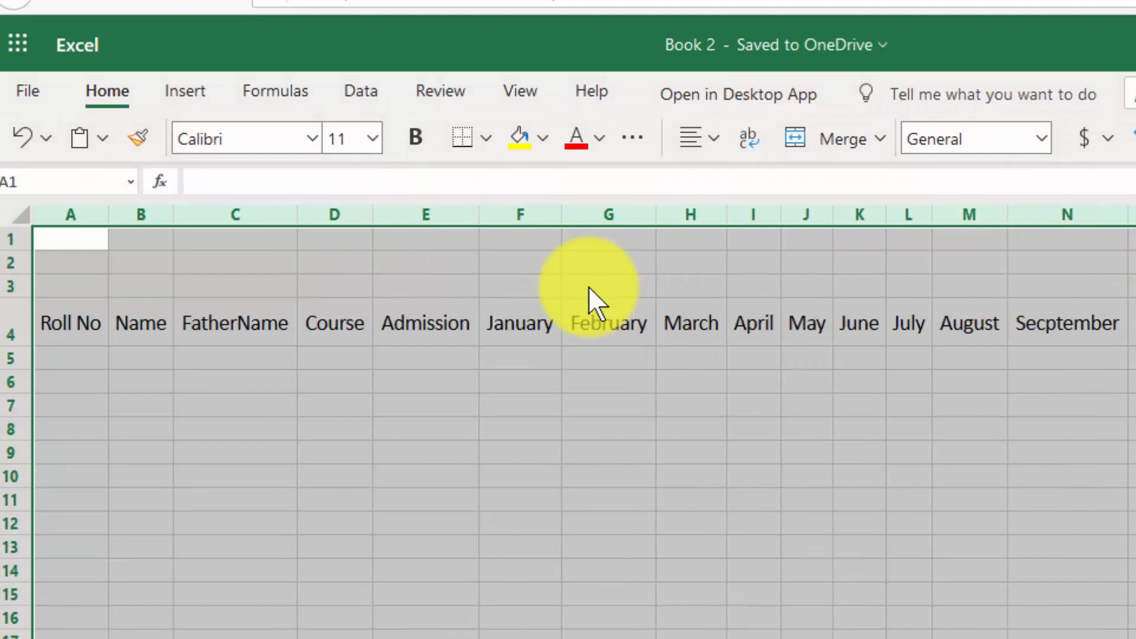
{"action": "left_click_drag", "start_coordinate": [70, 323], "coordinate": [1133, 331]}
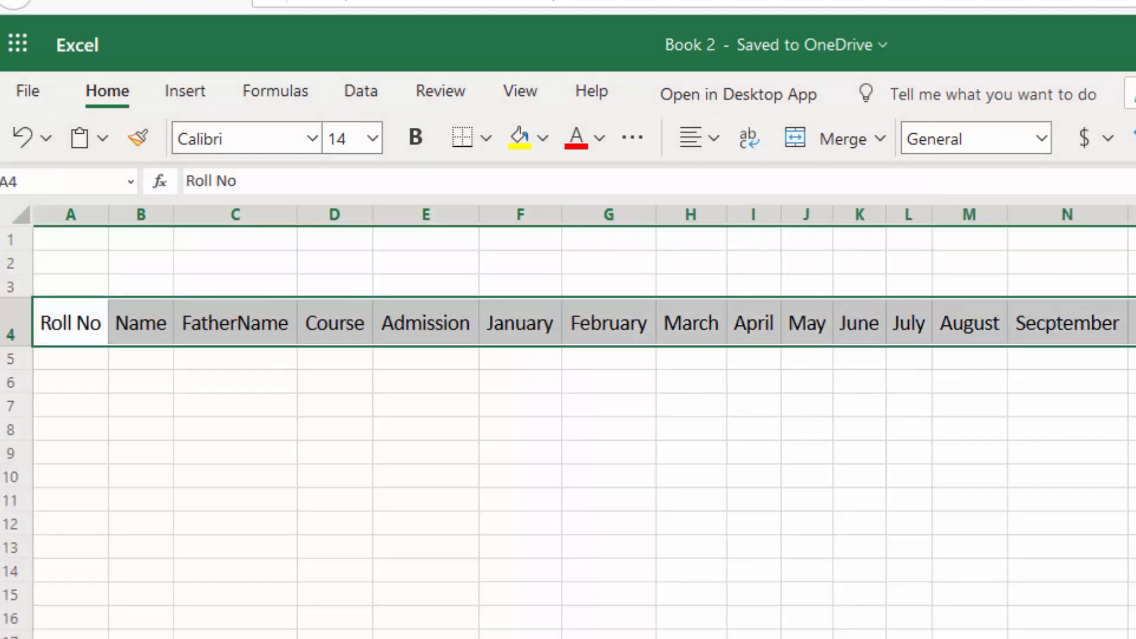
{"action": "key", "text": "ctrl+u"}
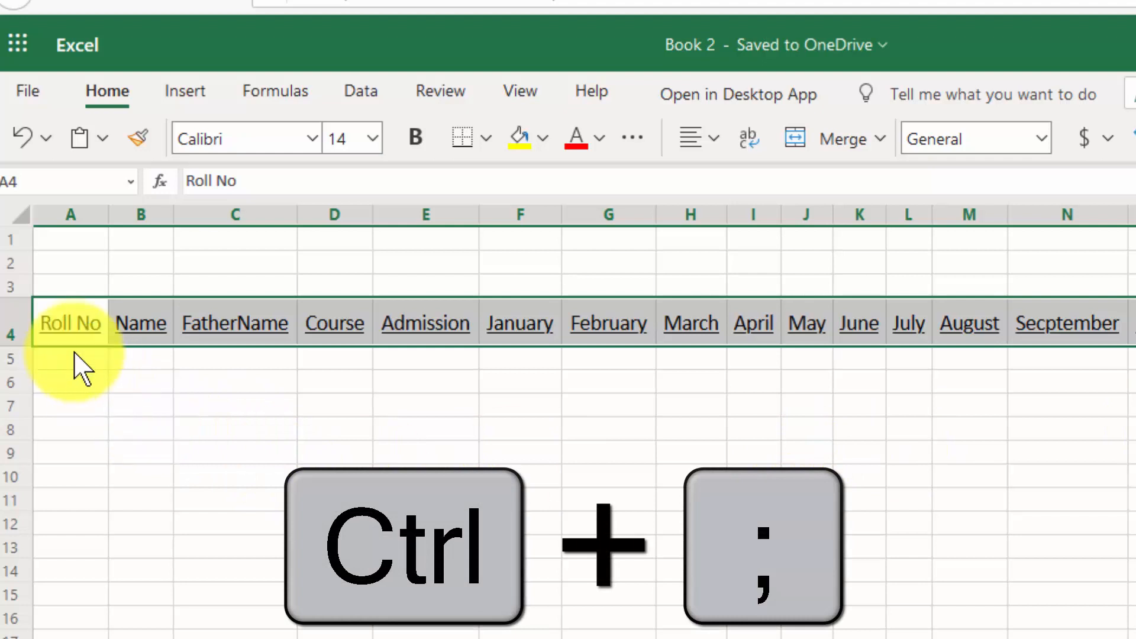
Apply all borders plus a thick outside border to the table range A4 to T14
{"action": "left_click_drag", "start_coordinate": [71, 332], "coordinate": [1133, 571]}
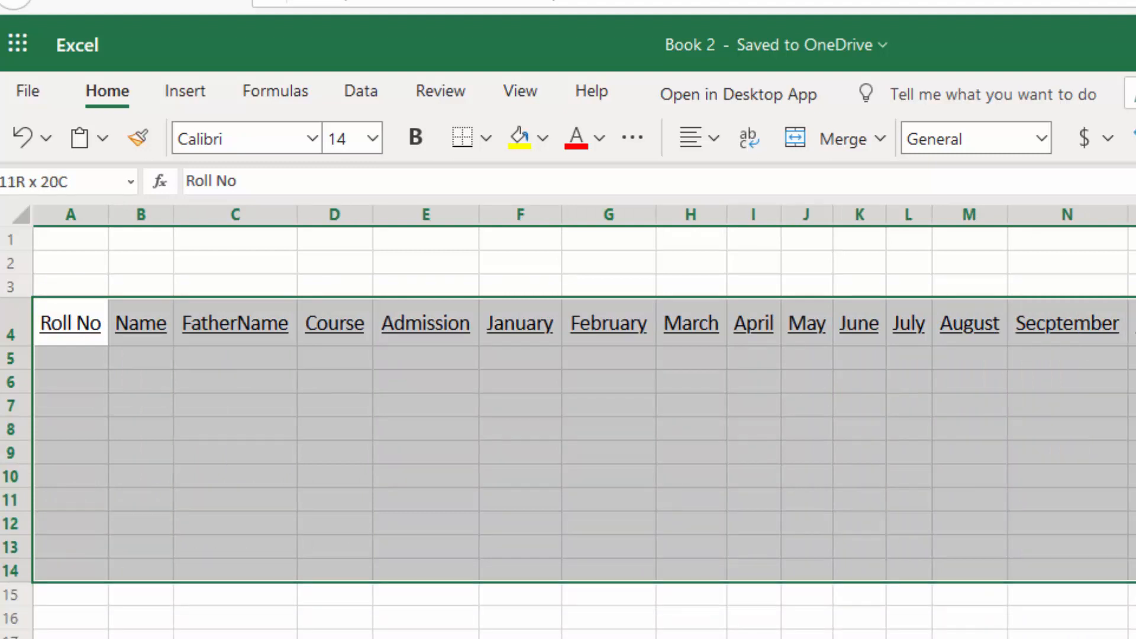
{"action": "left_click_drag", "start_coordinate": [1133, 571], "coordinate": [1133, 571]}
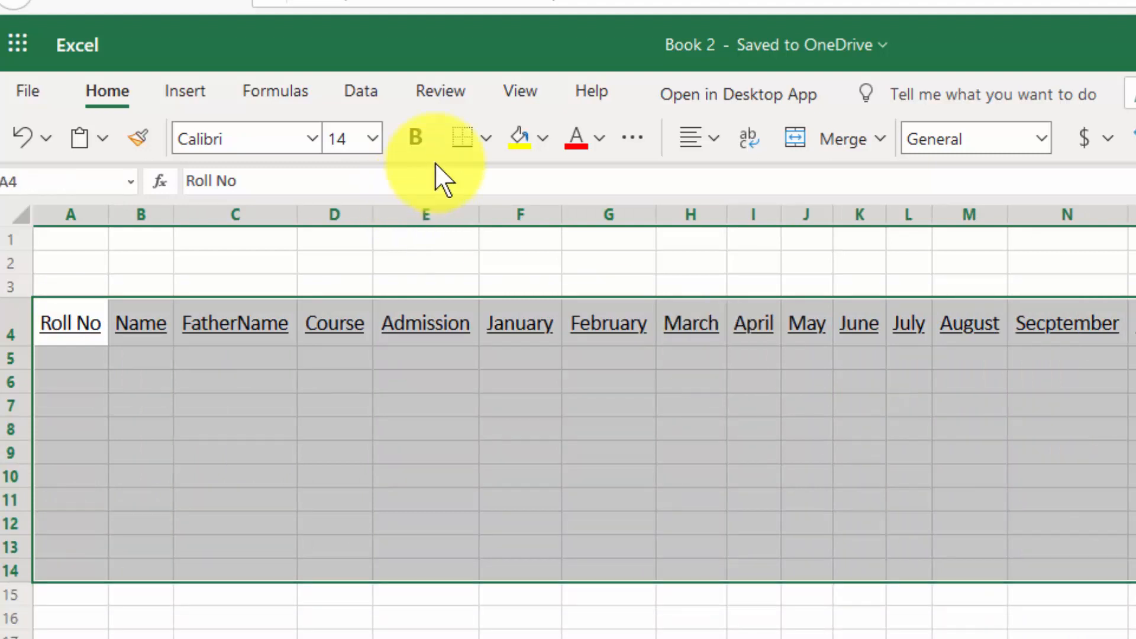
{"action": "left_click", "coordinate": [487, 149]}
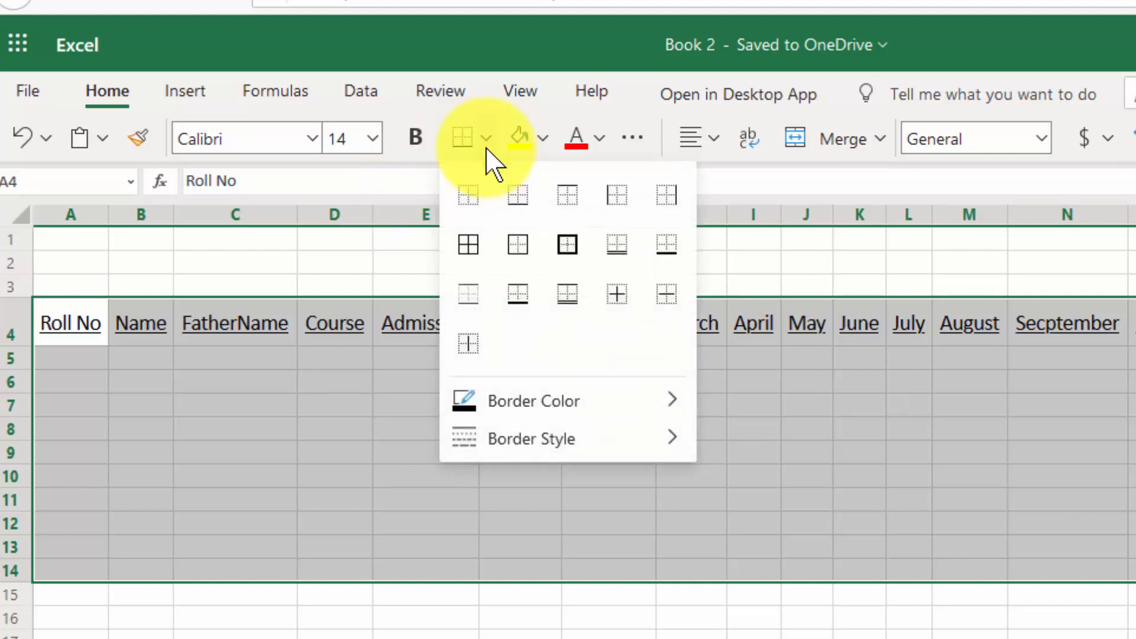
{"action": "left_click", "coordinate": [469, 244]}
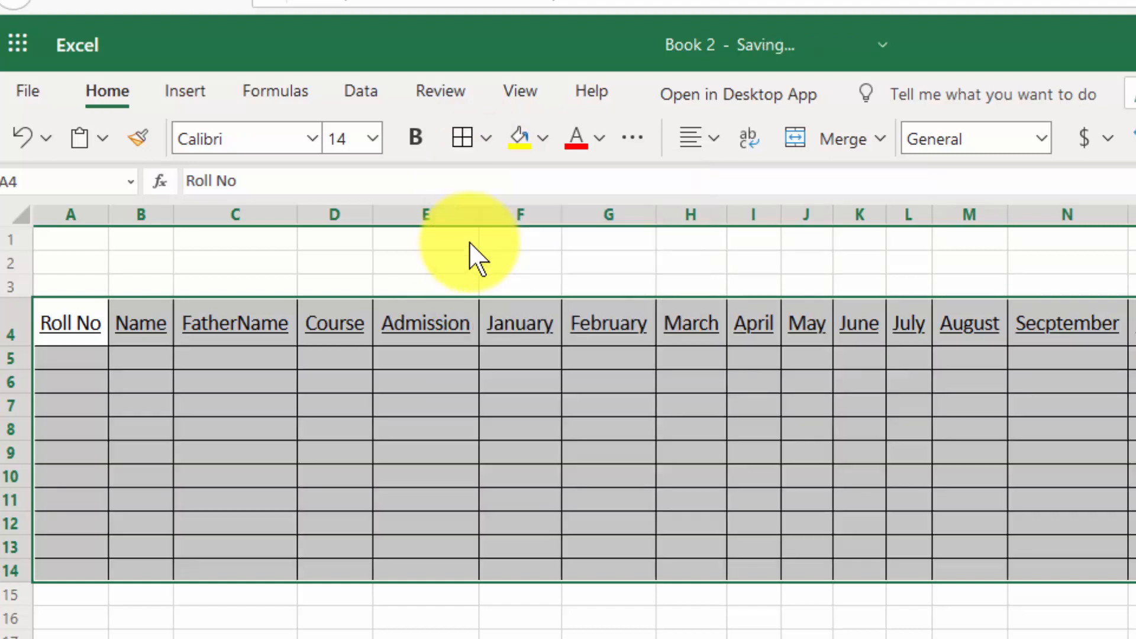
{"action": "left_click", "coordinate": [489, 147]}
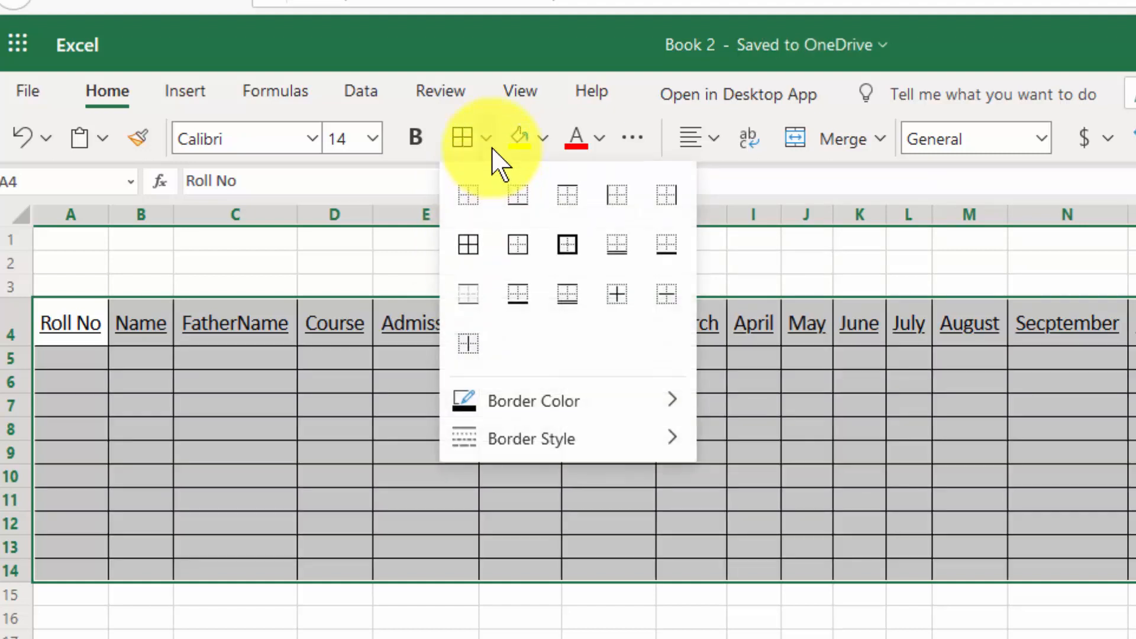
{"action": "left_click", "coordinate": [558, 251]}
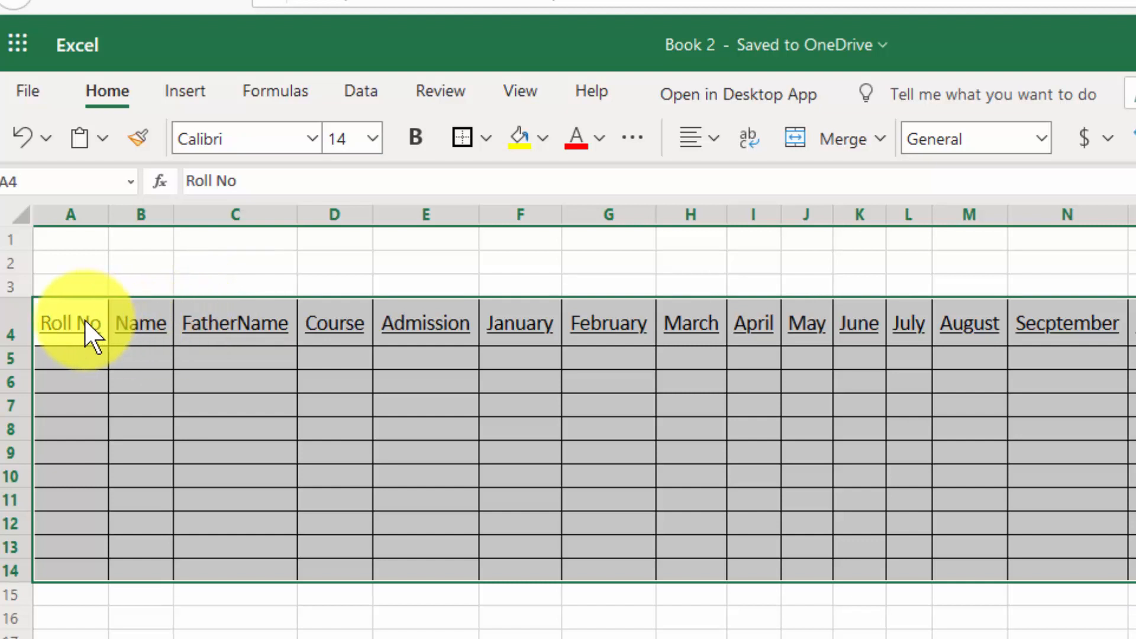
Add a thick outside border around the heading row, row 4
{"action": "left_click_drag", "start_coordinate": [83, 323], "coordinate": [1134, 322]}
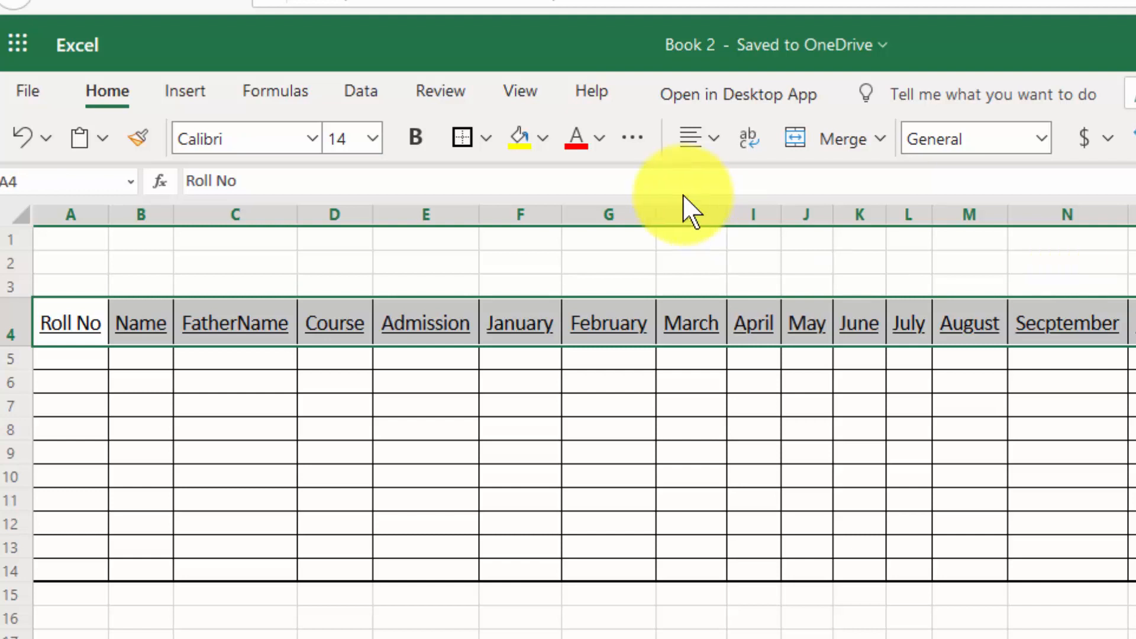
{"action": "left_click", "coordinate": [467, 152]}
{"action": "left_click", "coordinate": [843, 476]}
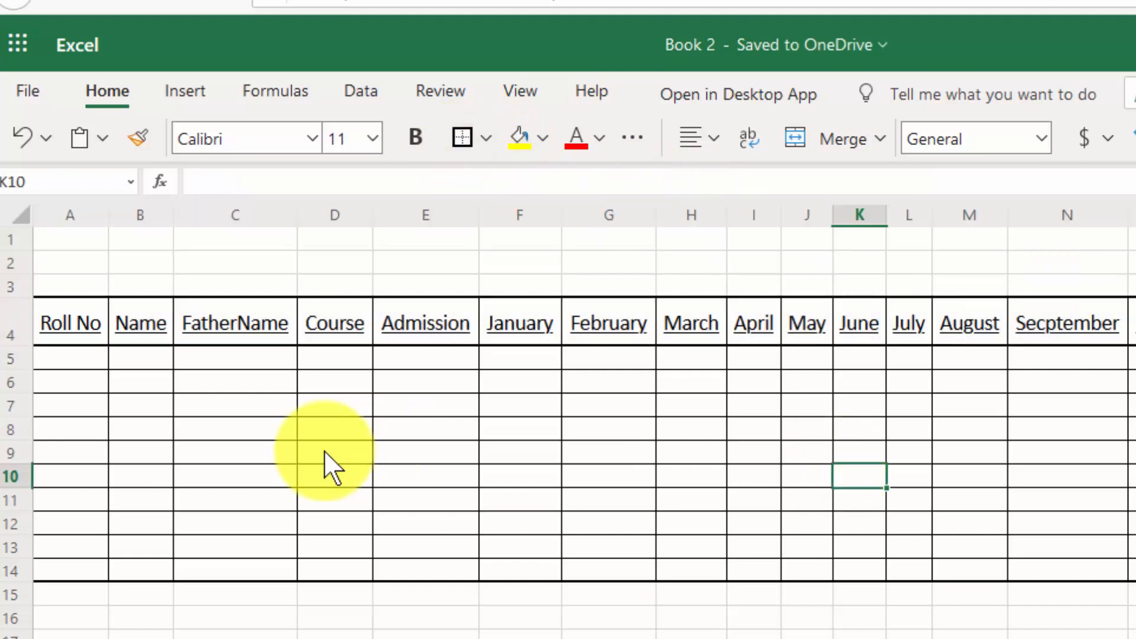
Enter roll numbers 1 and 2 in A5 and A6 and fill the series down to 8 in A12
{"action": "left_click", "coordinate": [67, 361]}
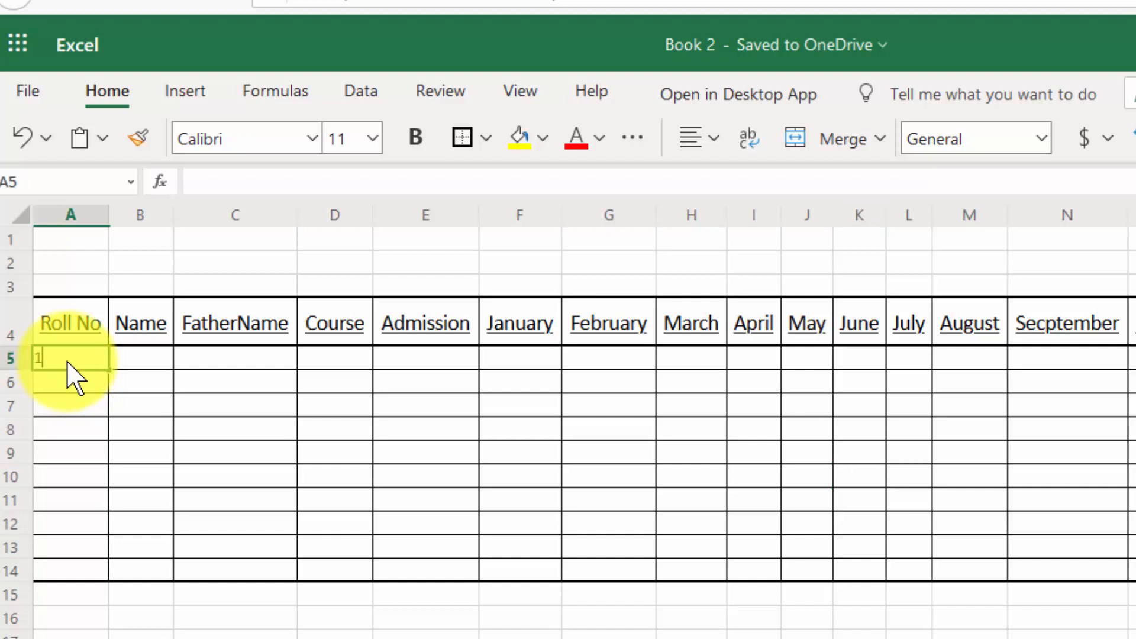
{"action": "type", "text": "1"}
{"action": "key", "text": "Return"}
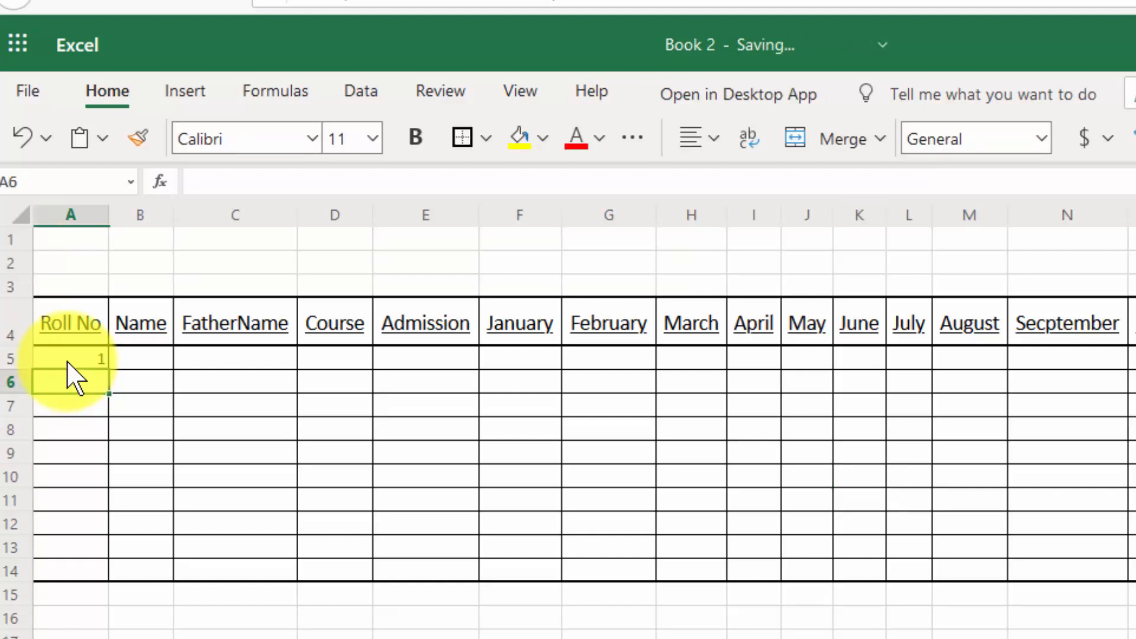
{"action": "type", "text": "2"}
{"action": "key", "text": "Return"}
{"action": "left_click", "coordinate": [70, 359]}
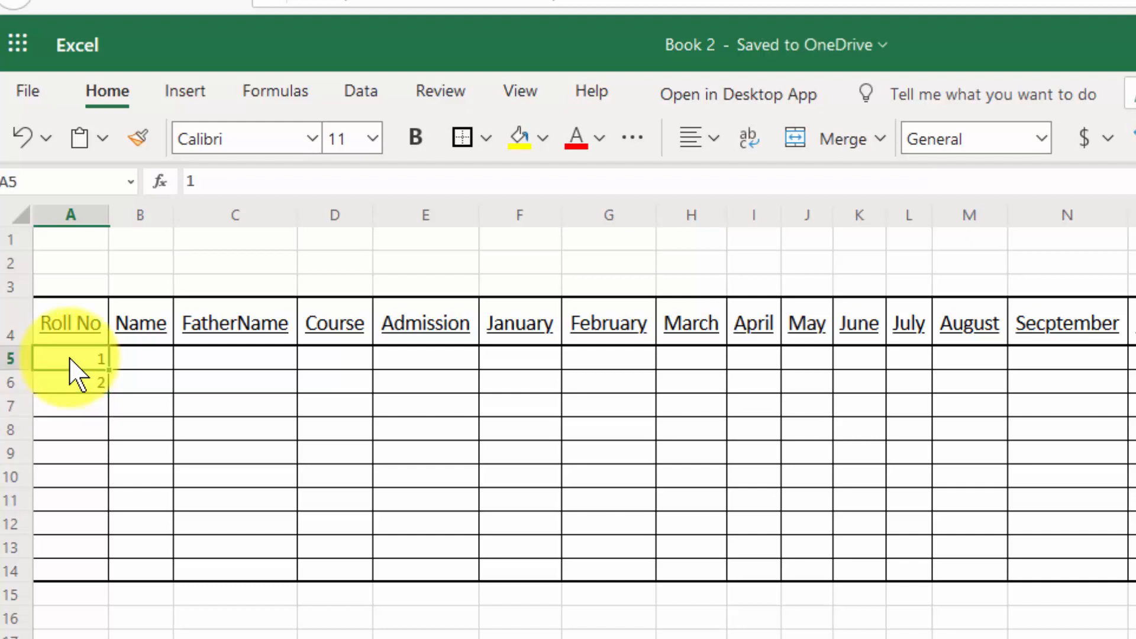
{"action": "left_click_drag", "start_coordinate": [70, 359], "coordinate": [102, 525]}
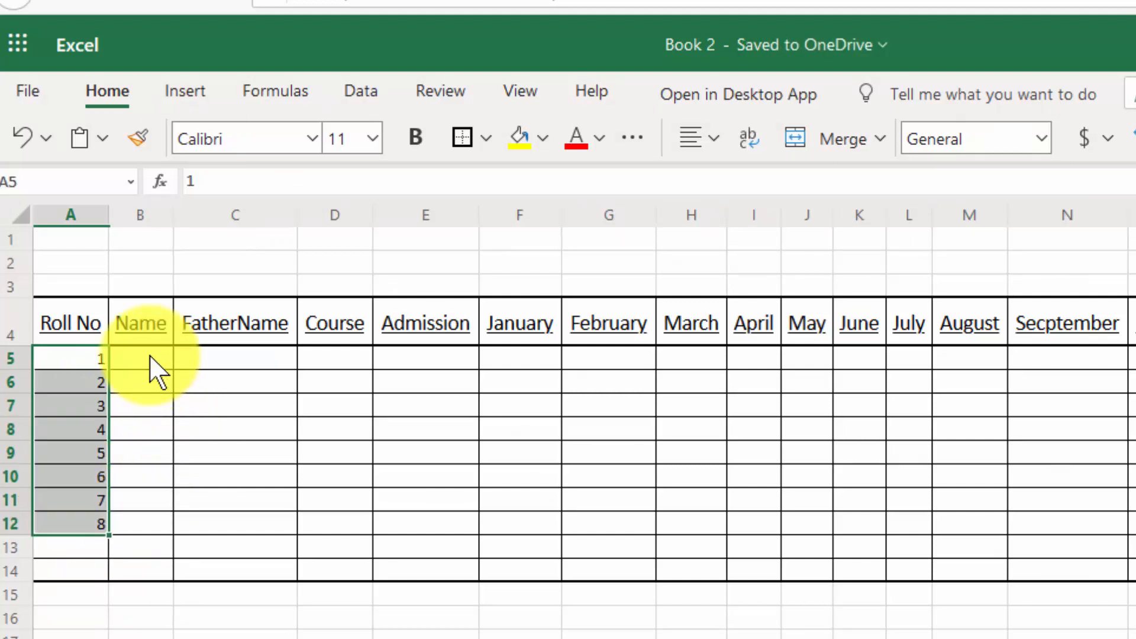
Widen the Name column and enter the first student's name in B5 and the father's name in C5
{"action": "left_click_drag", "start_coordinate": [173, 214], "coordinate": [217, 223]}
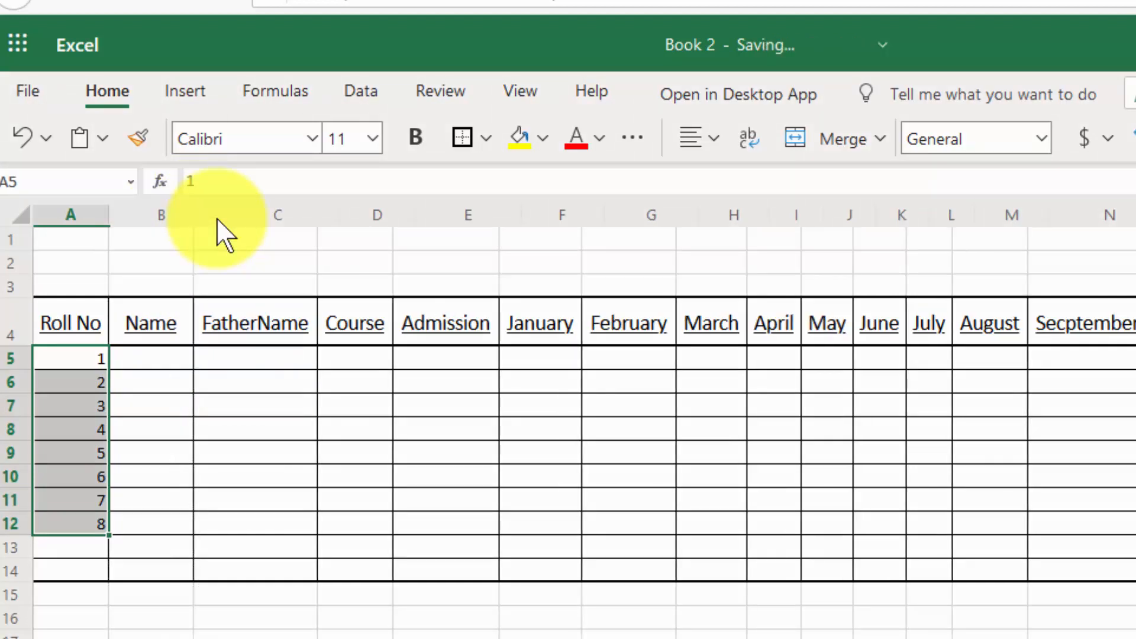
{"action": "left_click", "coordinate": [180, 361]}
{"action": "type", "text": "M"}
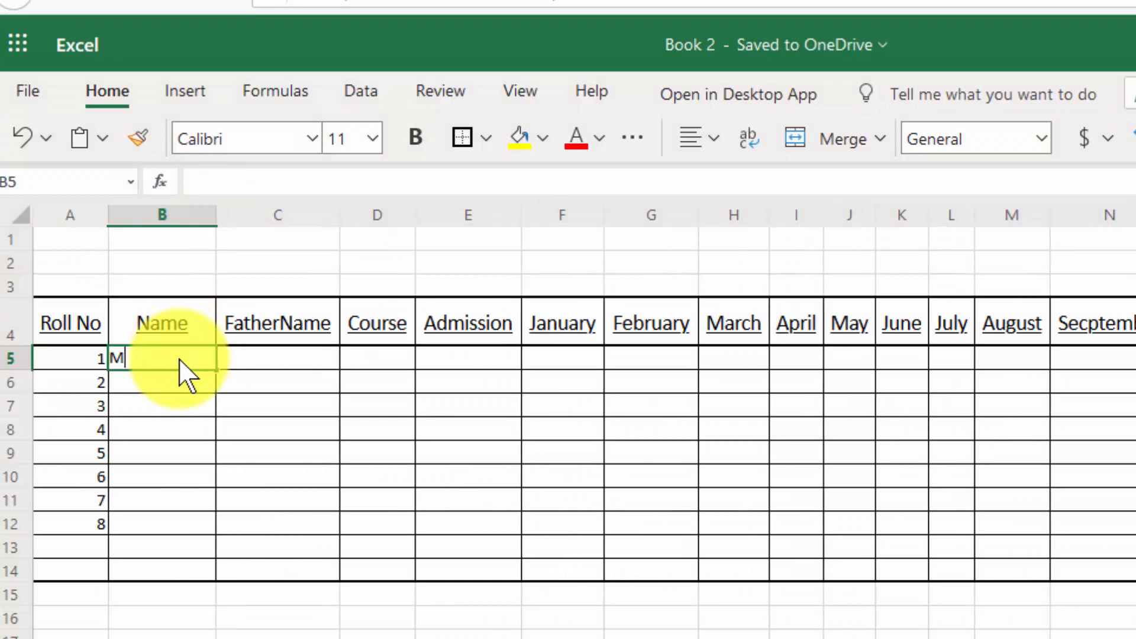
{"action": "type", "text": "uni"}
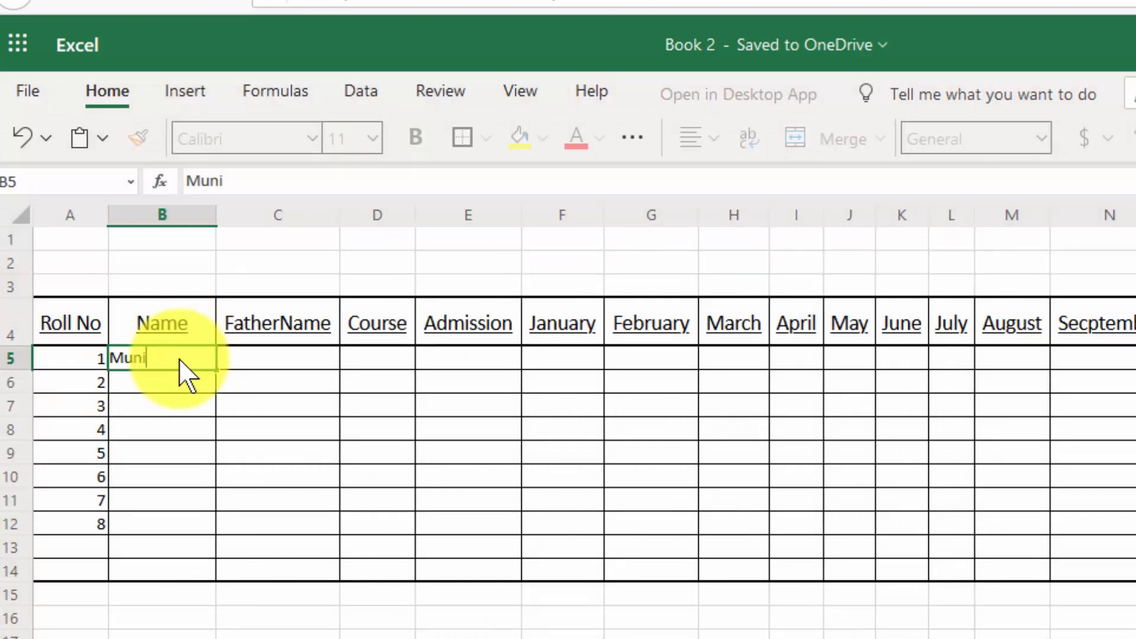
{"action": "type", "text": "r"}
{"action": "key", "text": "Tab"}
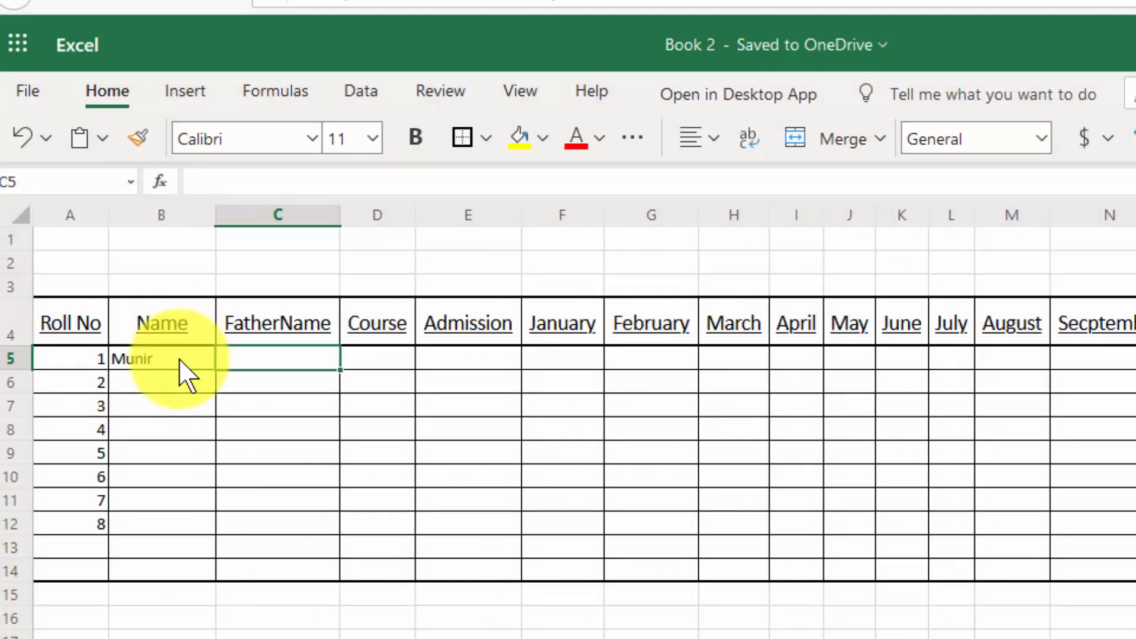
{"action": "type", "text": "asad"}
{"action": "key", "text": "Tab"}
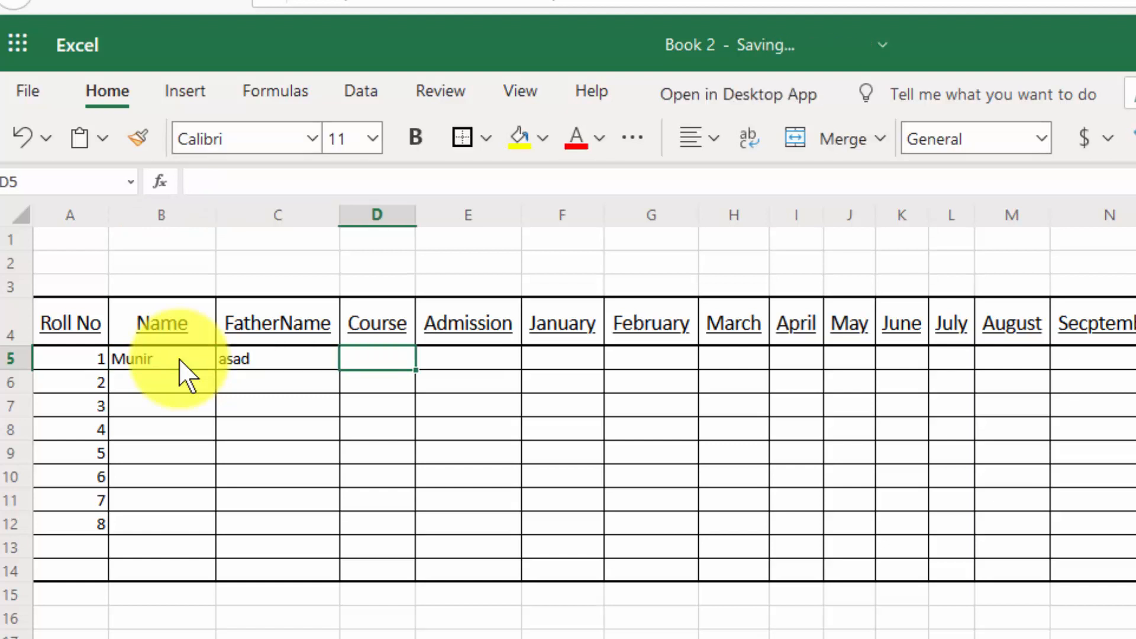
Set the height of rows 5 to 15 to 20 and their font size to 14
{"action": "left_click_drag", "start_coordinate": [10, 358], "coordinate": [10, 595]}
{"action": "right_click", "coordinate": [9, 455]}
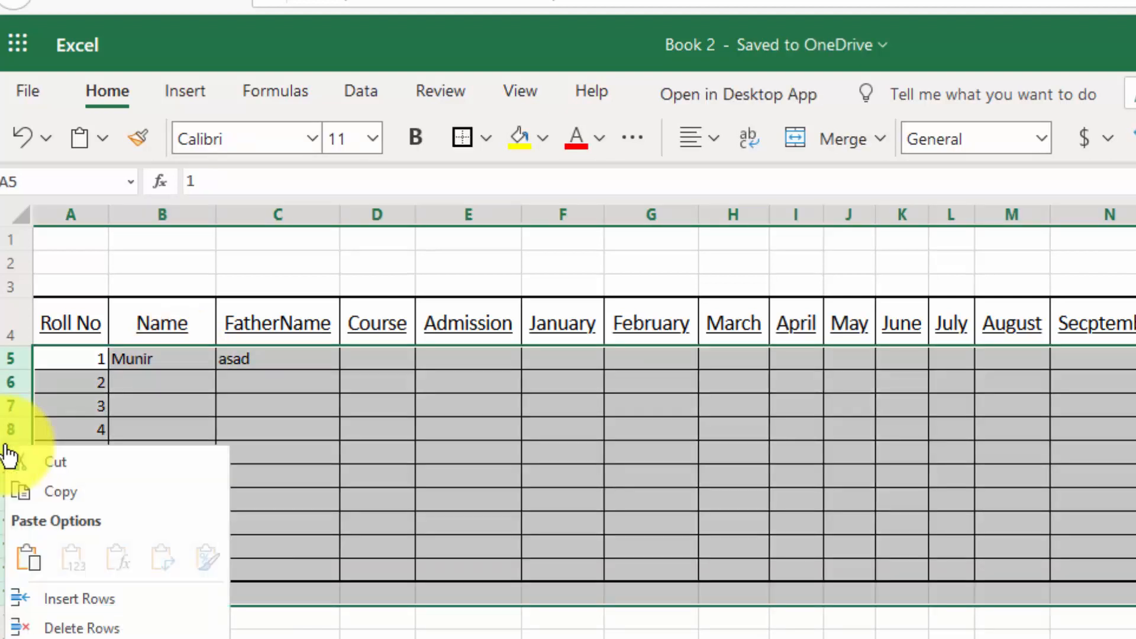
{"action": "left_click", "coordinate": [77, 638]}
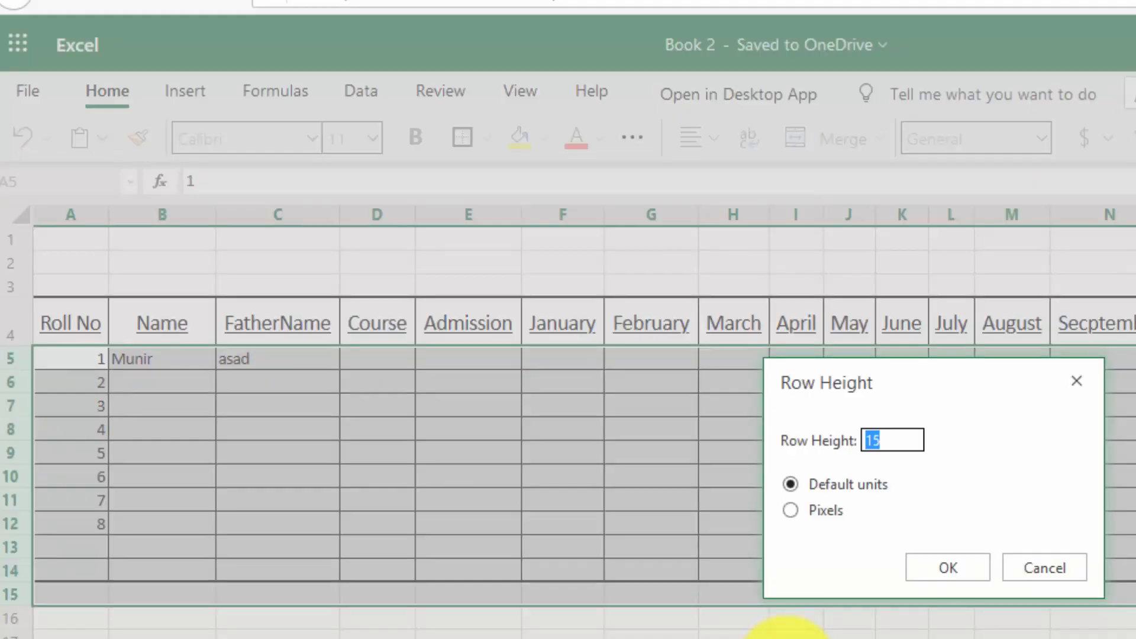
{"action": "type", "text": "20"}
{"action": "key", "text": "Return"}
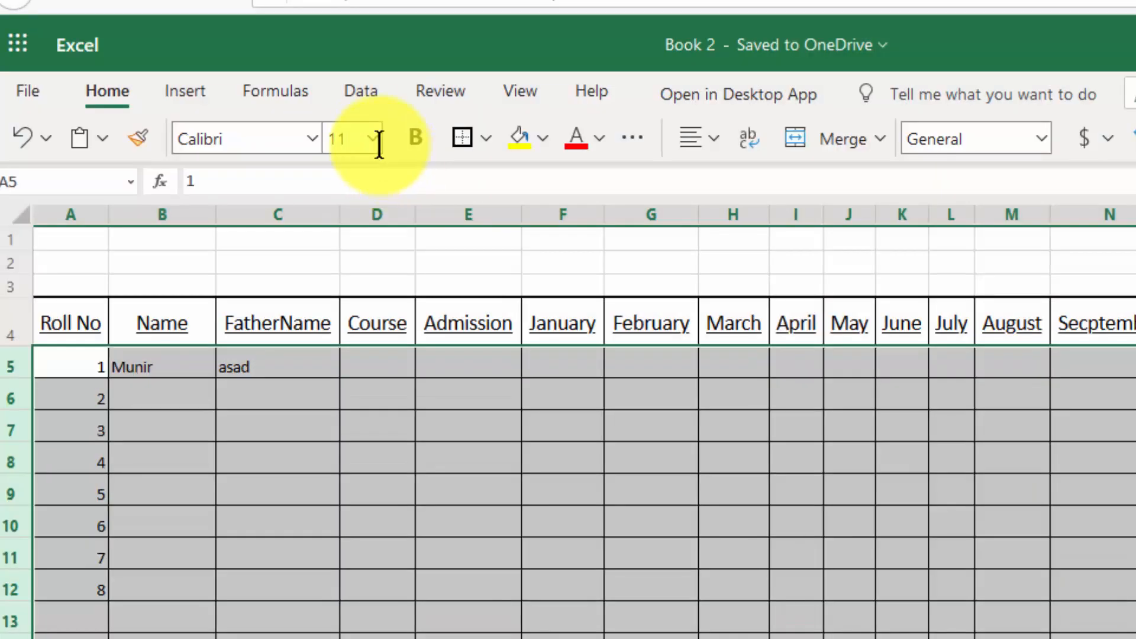
{"action": "left_click", "coordinate": [374, 140]}
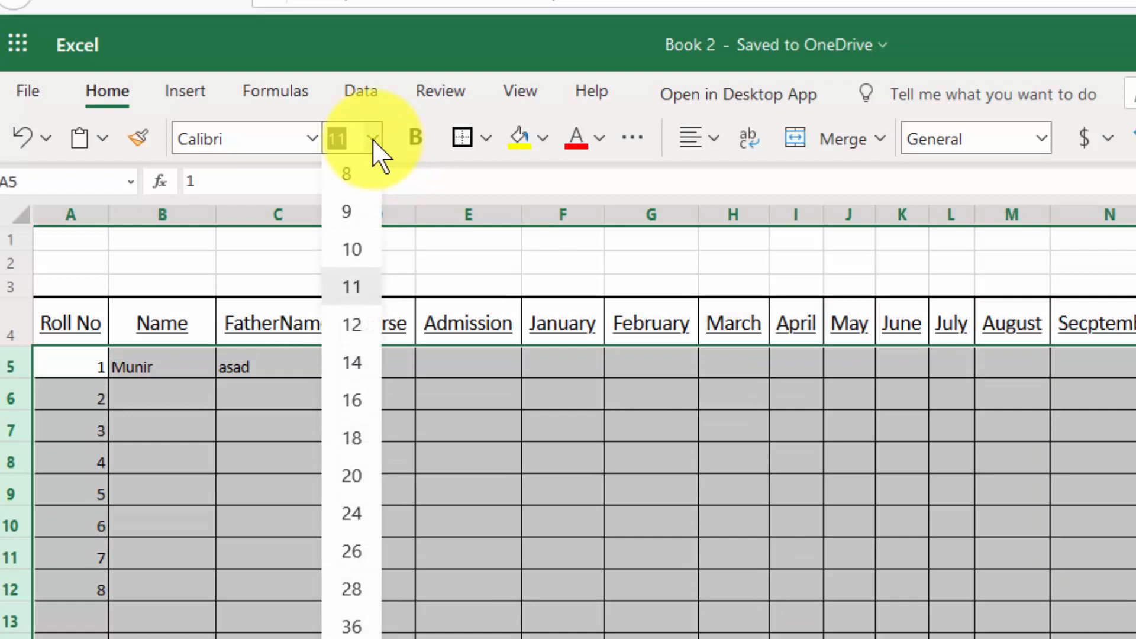
{"action": "left_click", "coordinate": [352, 363]}
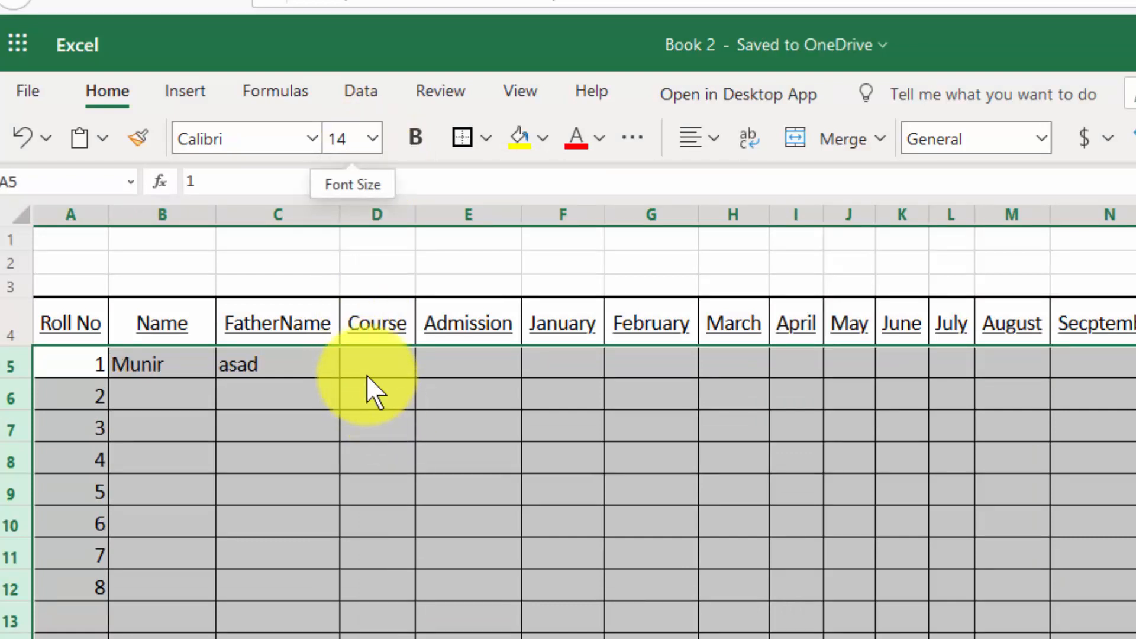
Enter the courses Accounting, finance, Arts, Geography and Business mgt in cells D5 to D9
{"action": "left_click", "coordinate": [386, 360]}
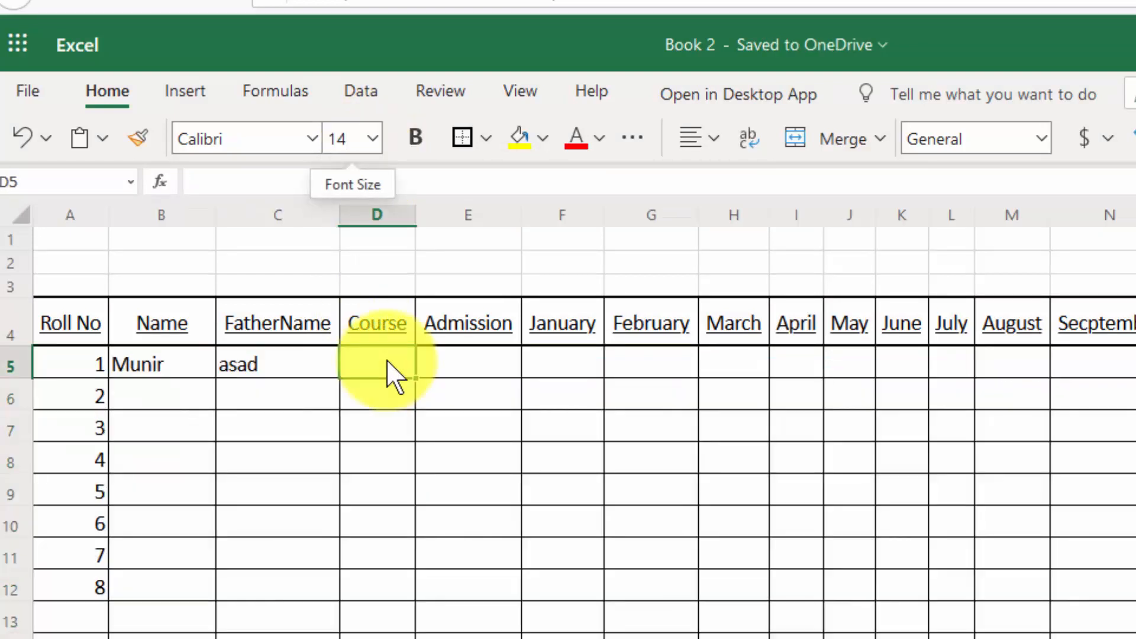
{"action": "type", "text": "Accounting"}
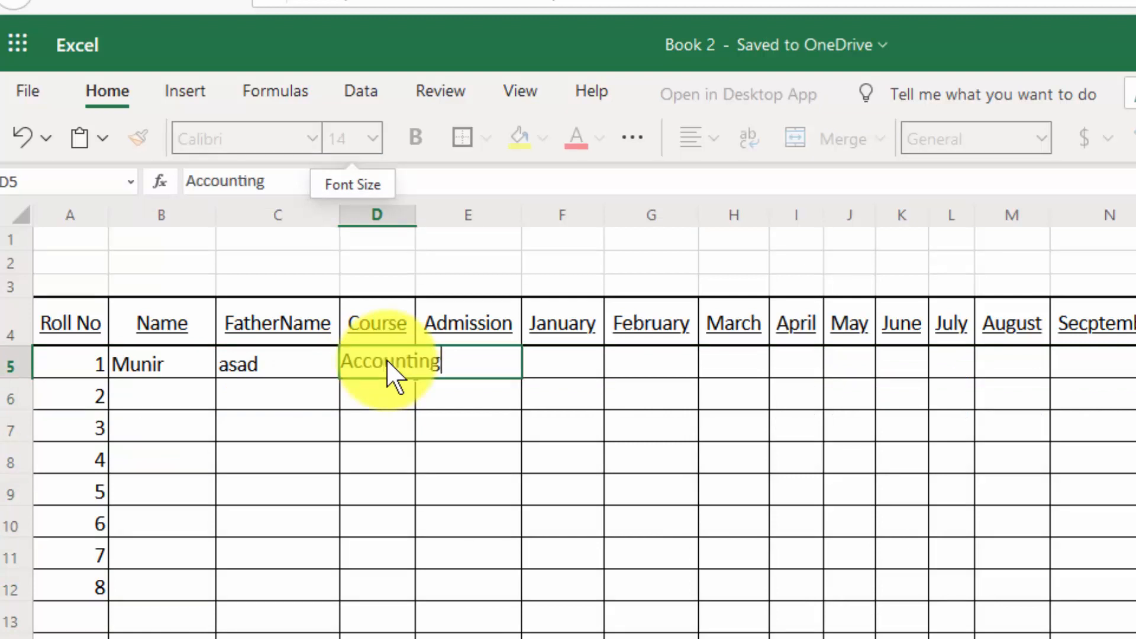
{"action": "key", "text": "Return"}
{"action": "type", "text": "finance"}
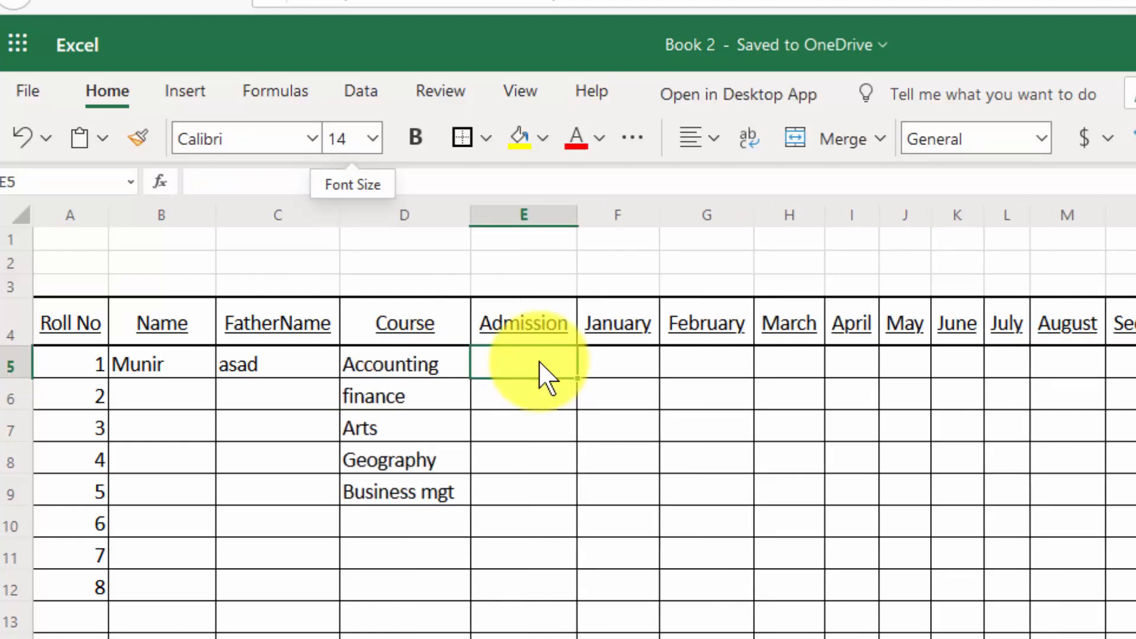
Enter the admission date 19/04/2020 in E5 and the January fee 500 in F5
{"action": "type", "text": "19/04/2020"}
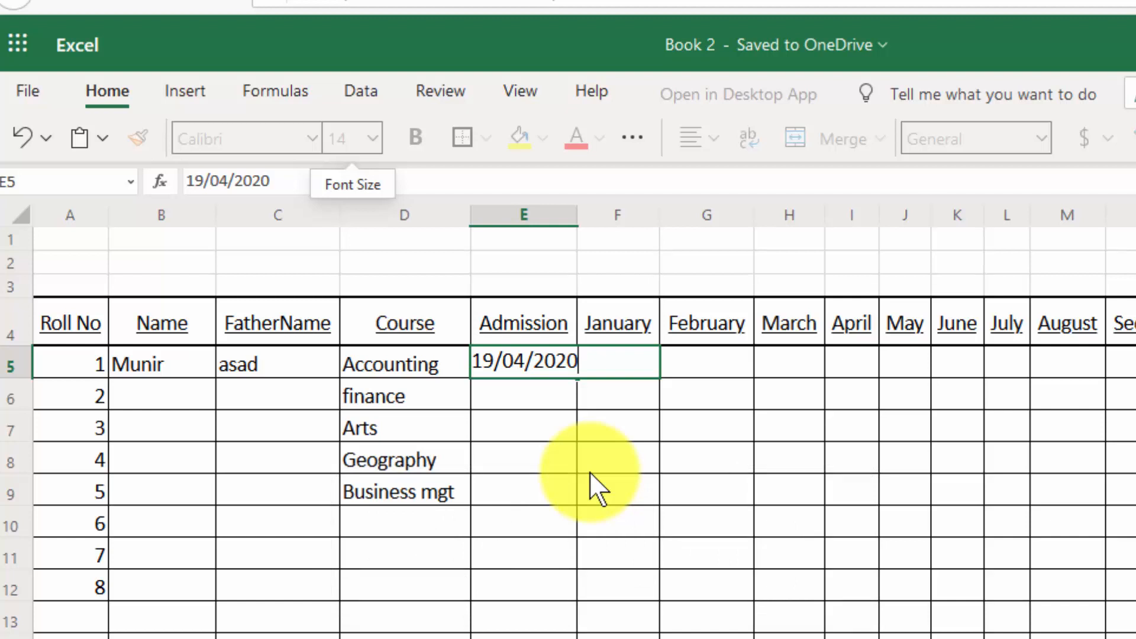
{"action": "left_click", "coordinate": [615, 373]}
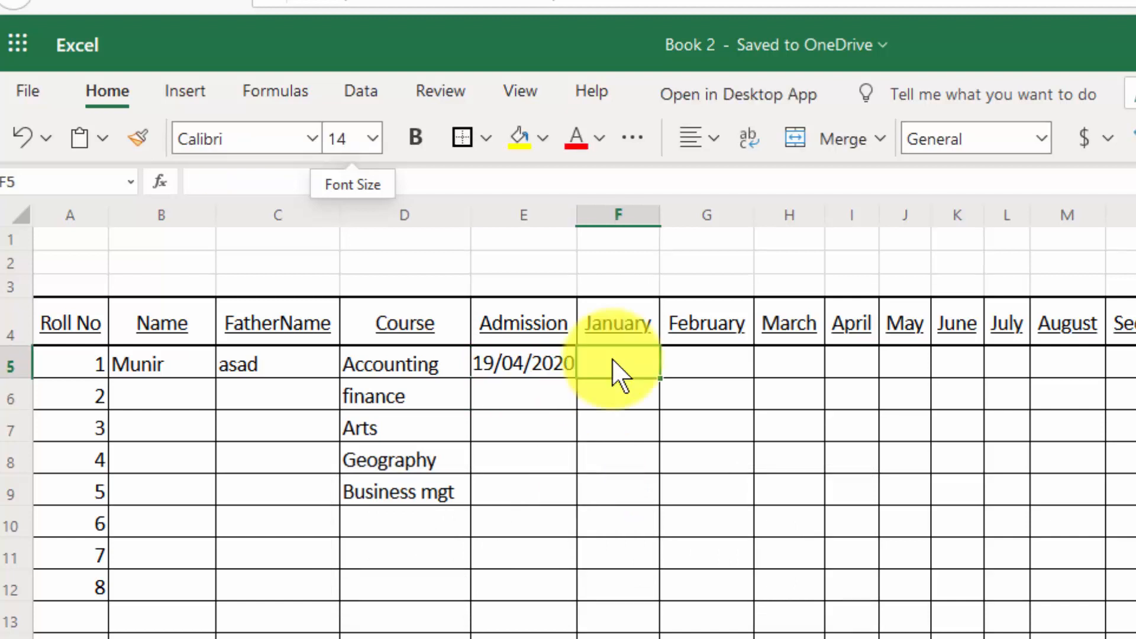
{"action": "type", "text": "500"}
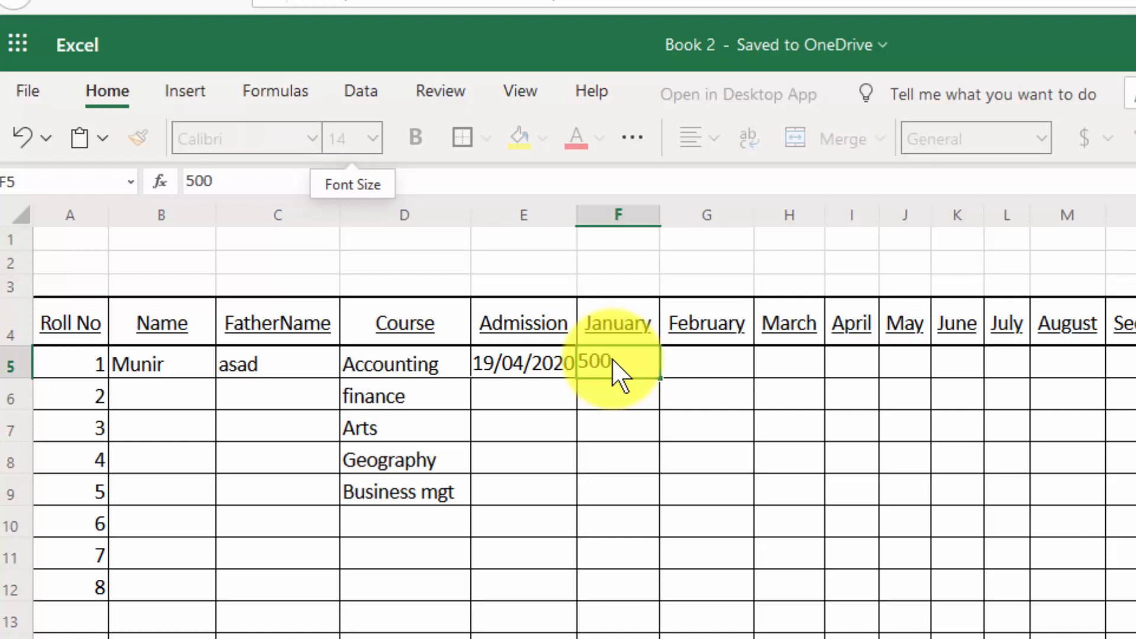
{"action": "key", "text": "Tab"}
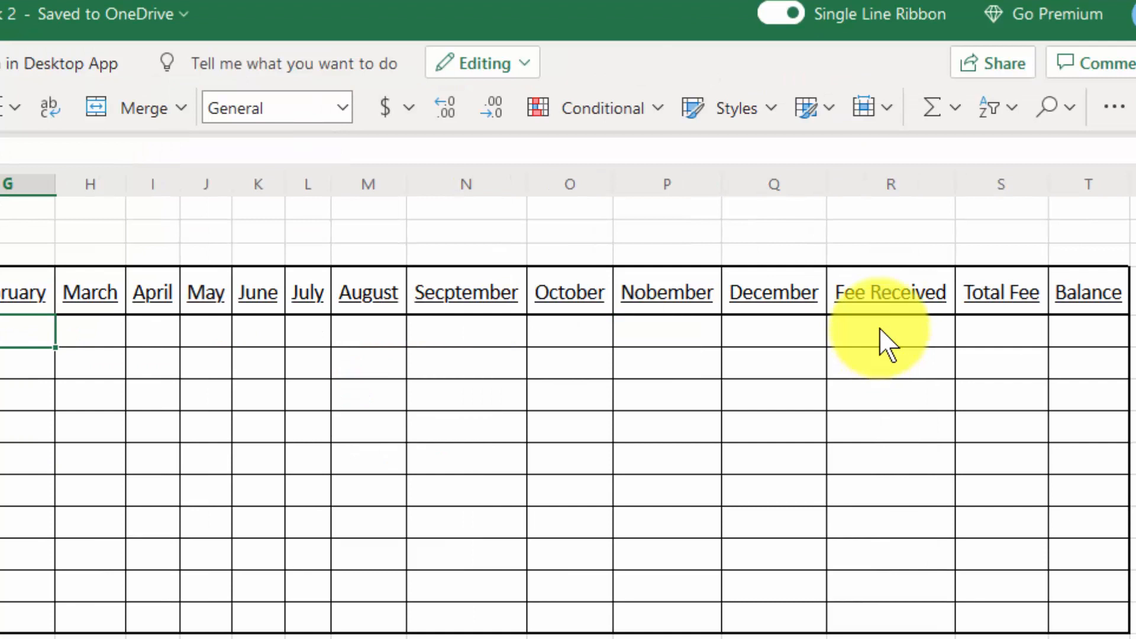
{"action": "left_click", "coordinate": [882, 338]}
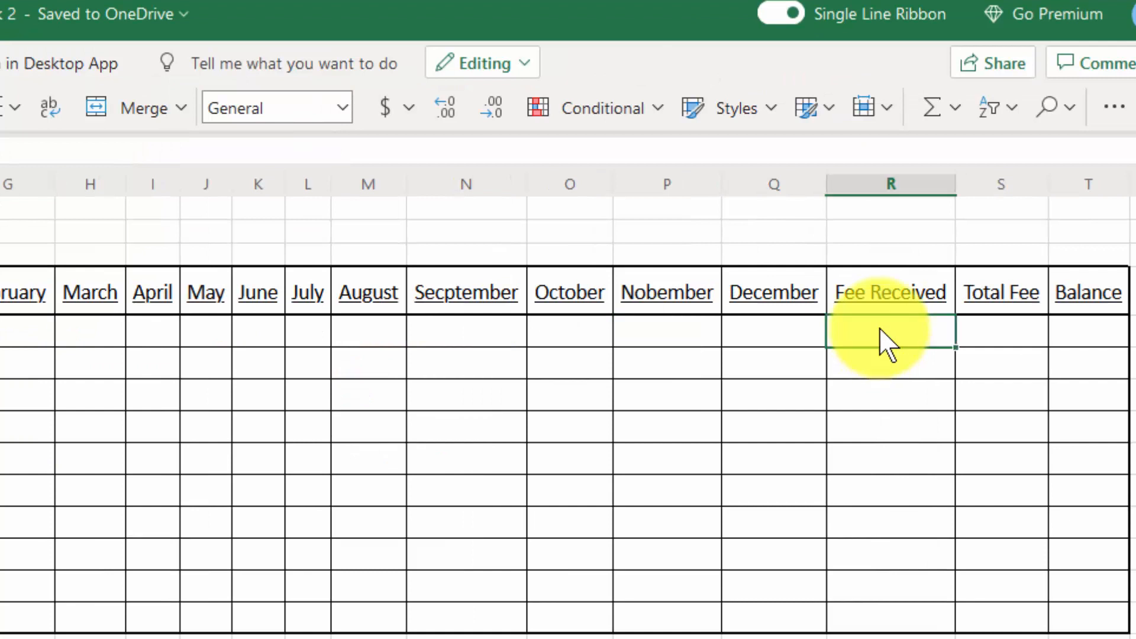
{"action": "type", "text": "="}
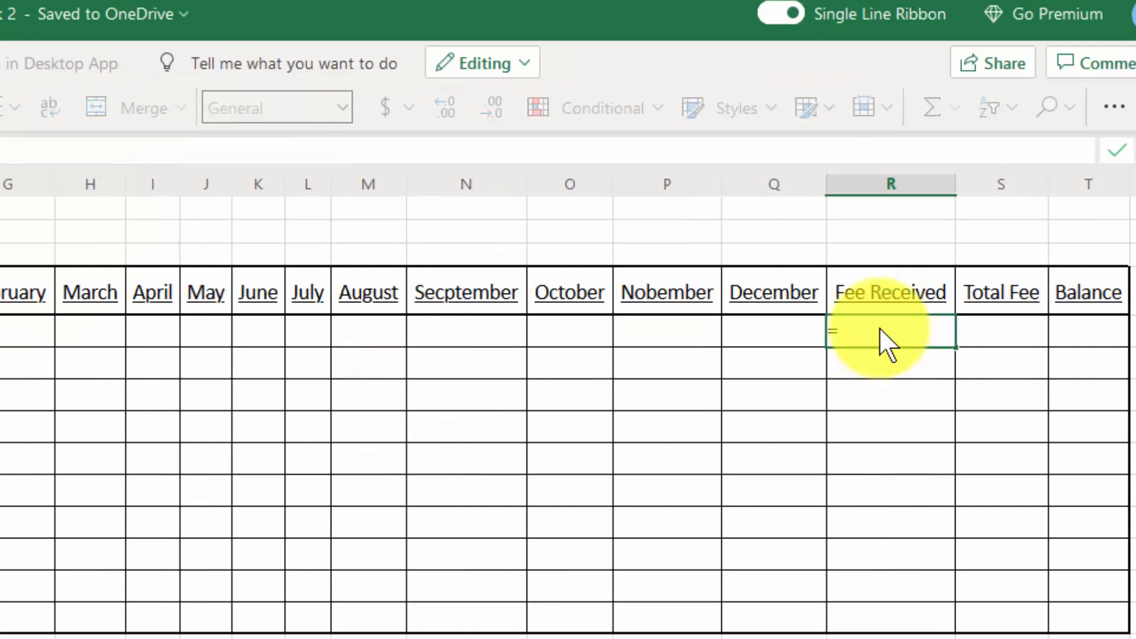
{"action": "key", "text": "alt+equal"}
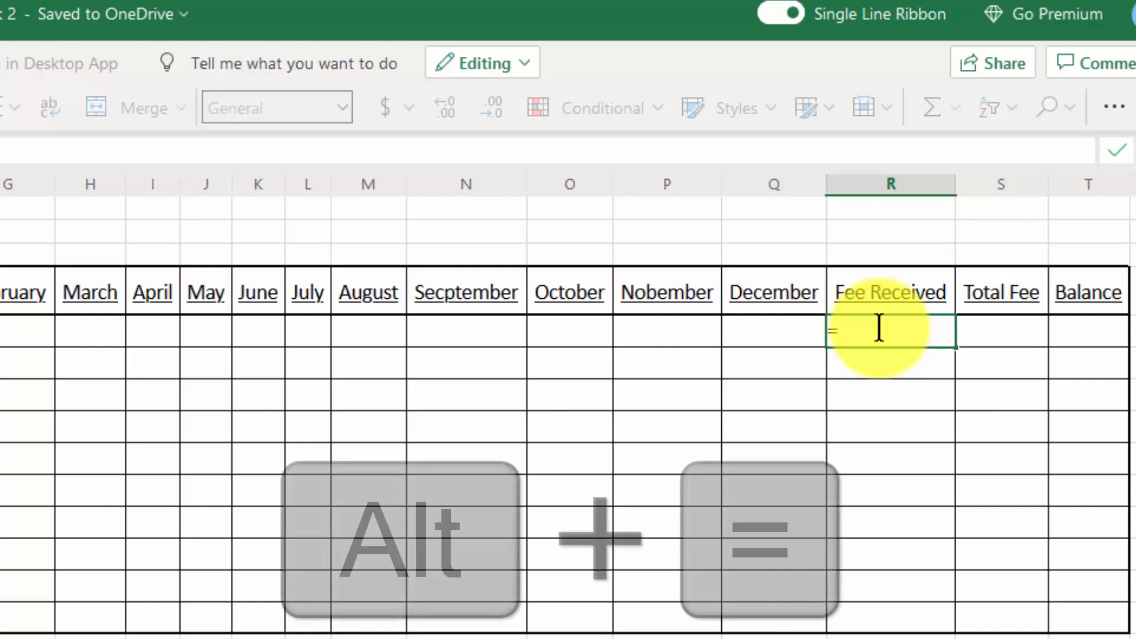
{"action": "left_click", "coordinate": [831, 467]}
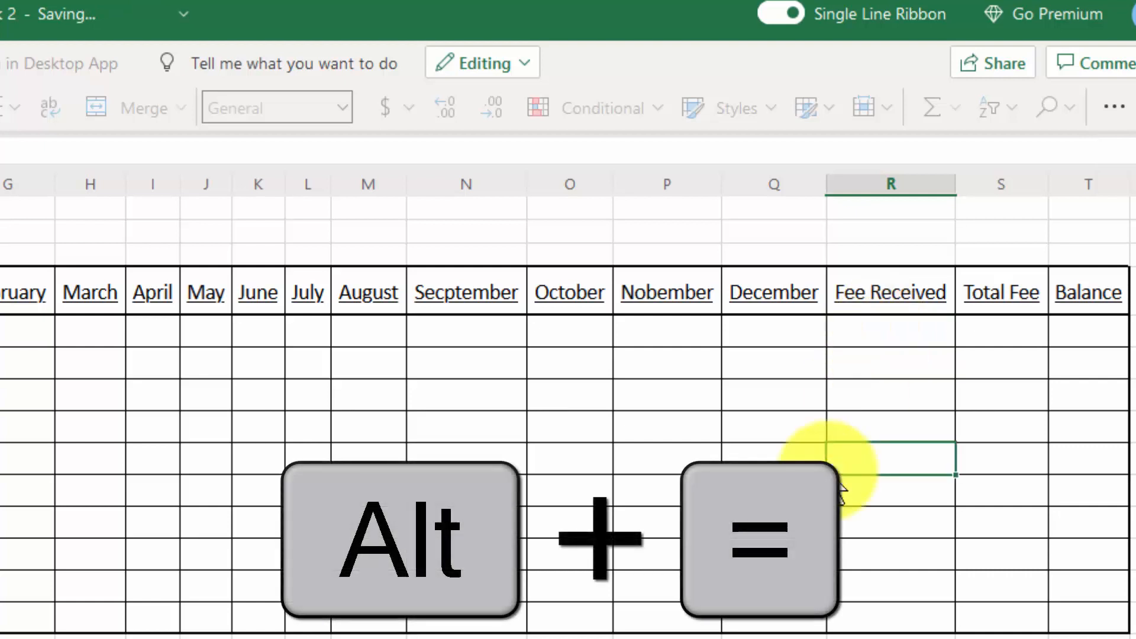
Total the monthly fees F5:Q5 in the Fee Received cell R5 with AutoSum
{"action": "left_click", "coordinate": [882, 340]}
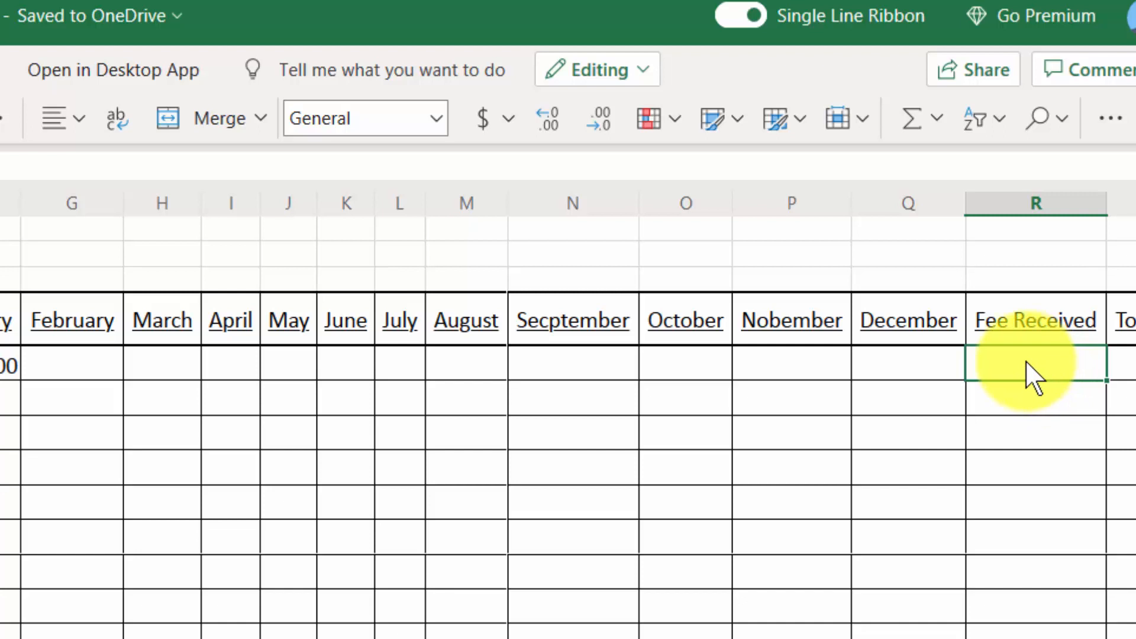
{"action": "scroll", "coordinate": [1025, 360], "scroll_direction": "right", "scroll_amount": 3}
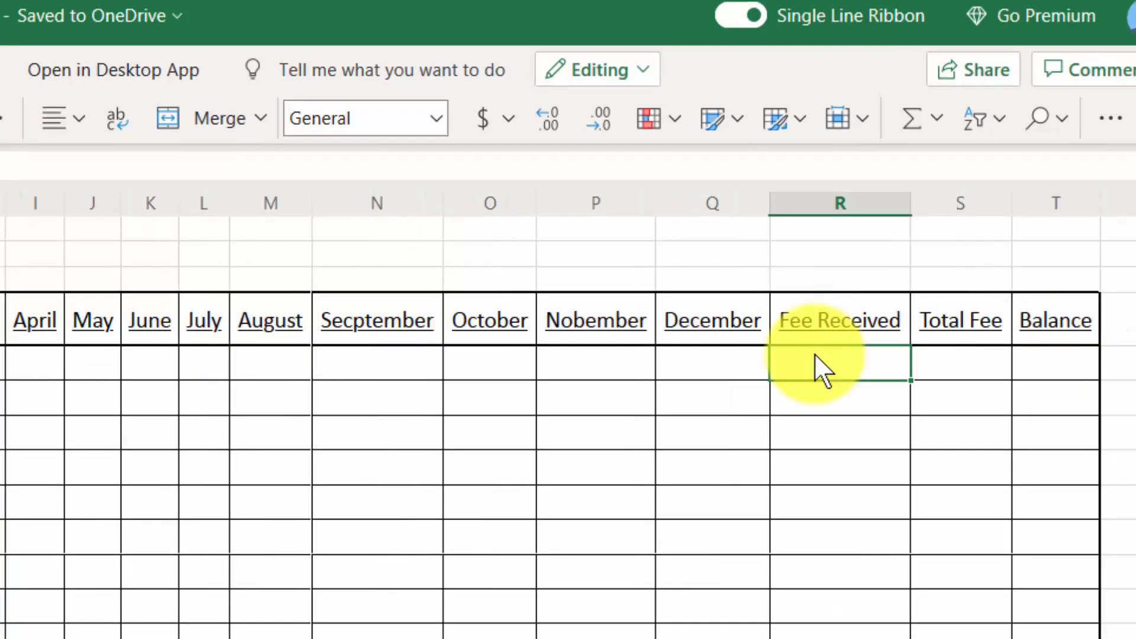
{"action": "key", "text": "alt+equal"}
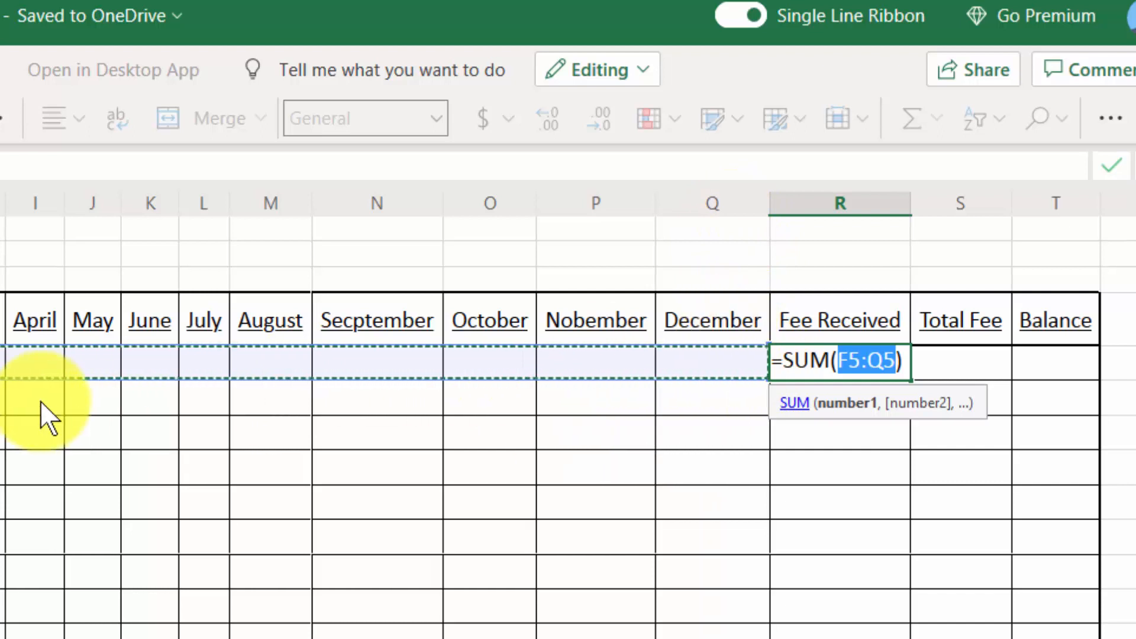
{"action": "key", "text": "Return"}
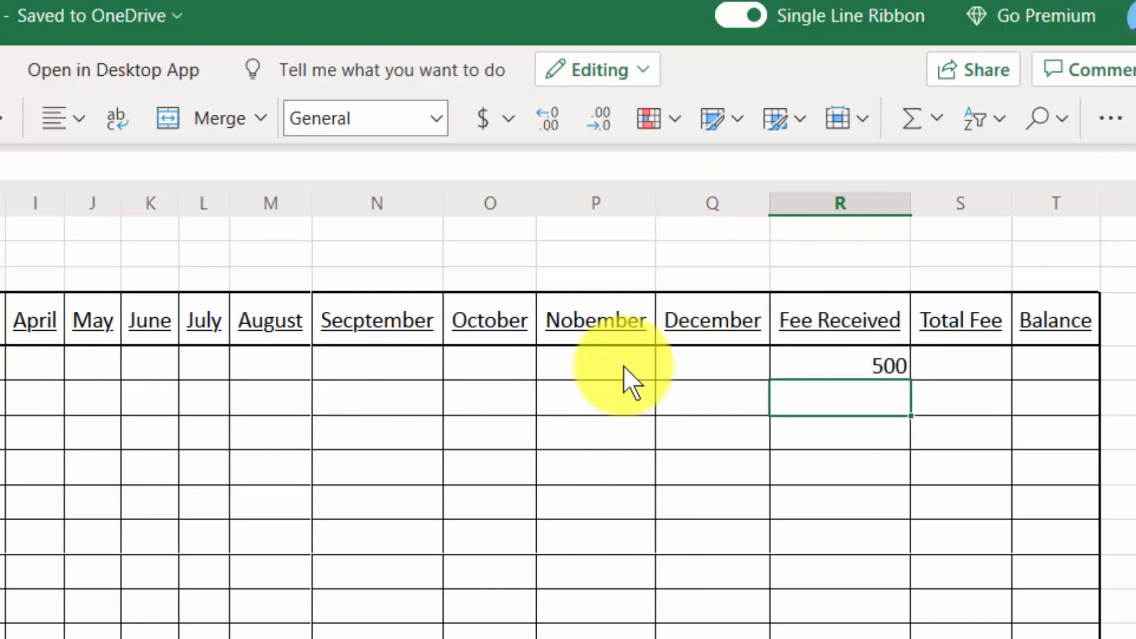
Enter the February fee 600 in G5 and the Total Fee 6000 in S5
{"action": "left_click", "coordinate": [1, 363]}
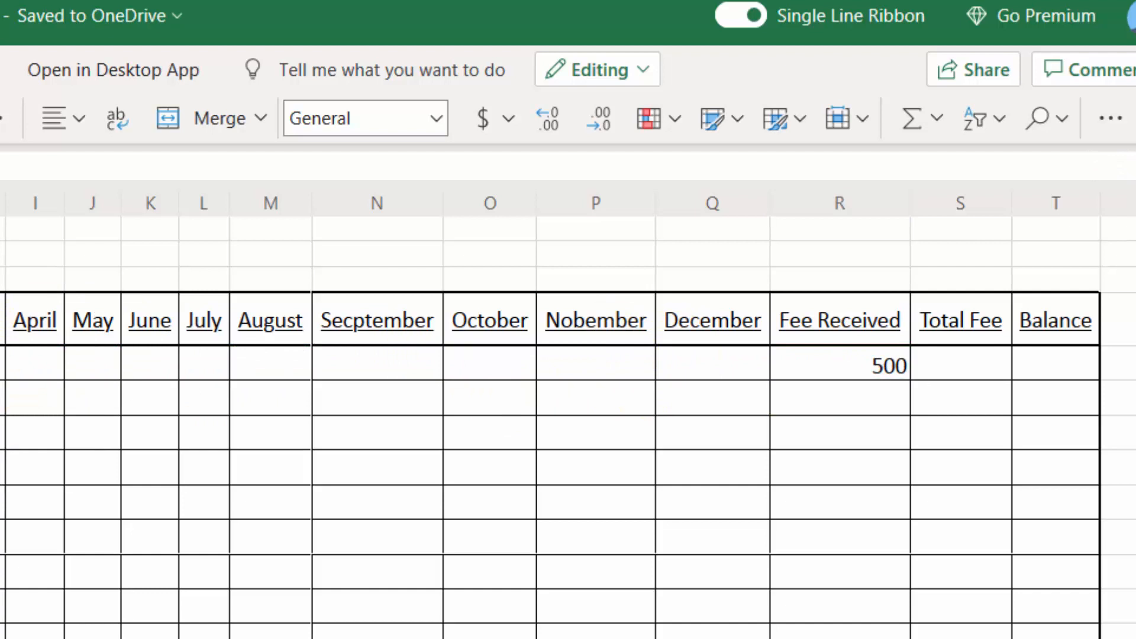
{"action": "type", "text": "5"}
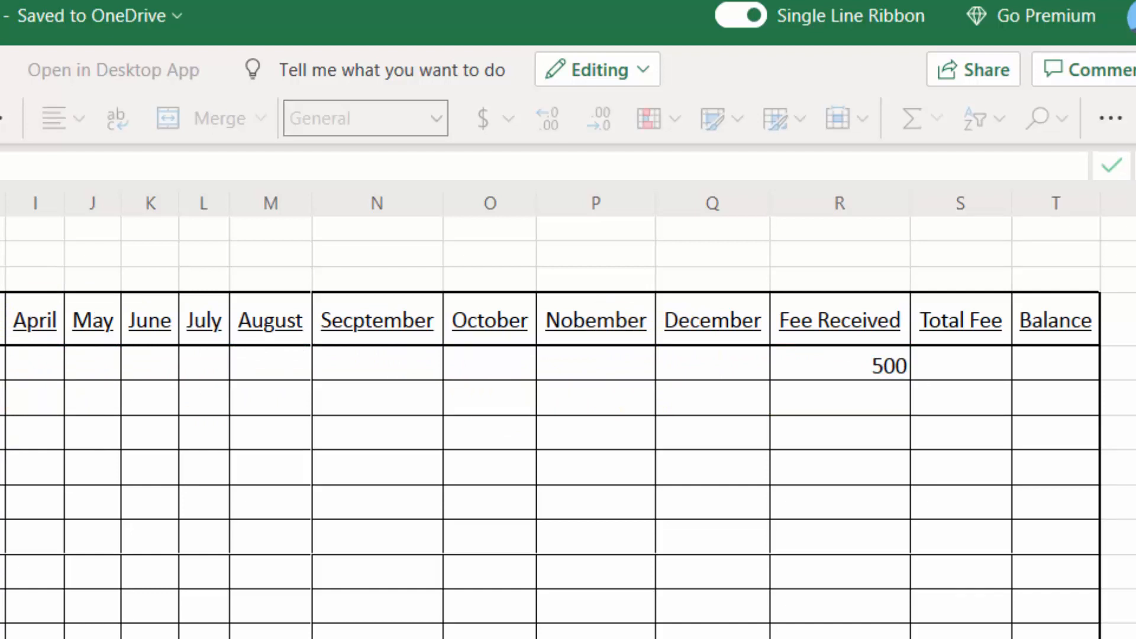
{"action": "key", "text": "Tab"}
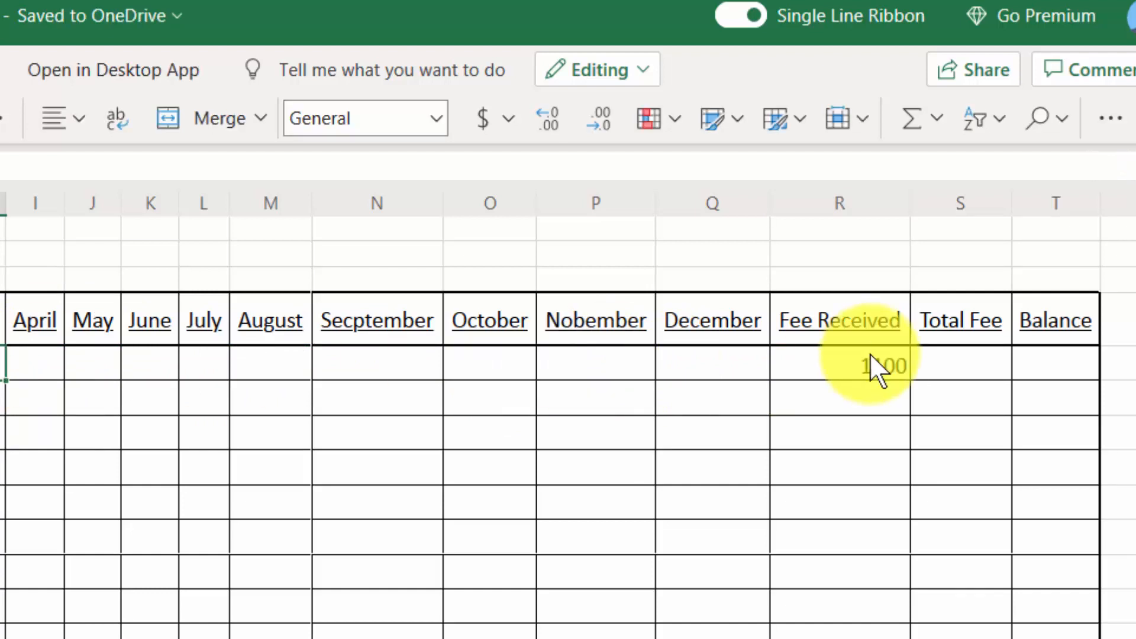
{"action": "left_click", "coordinate": [934, 363]}
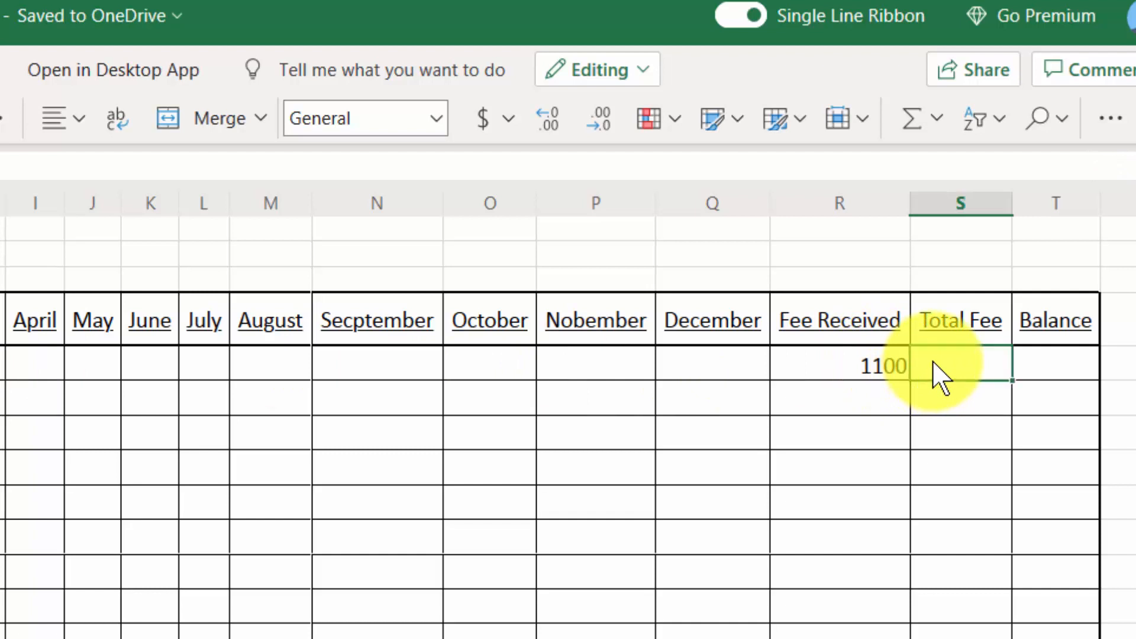
{"action": "type", "text": "6000"}
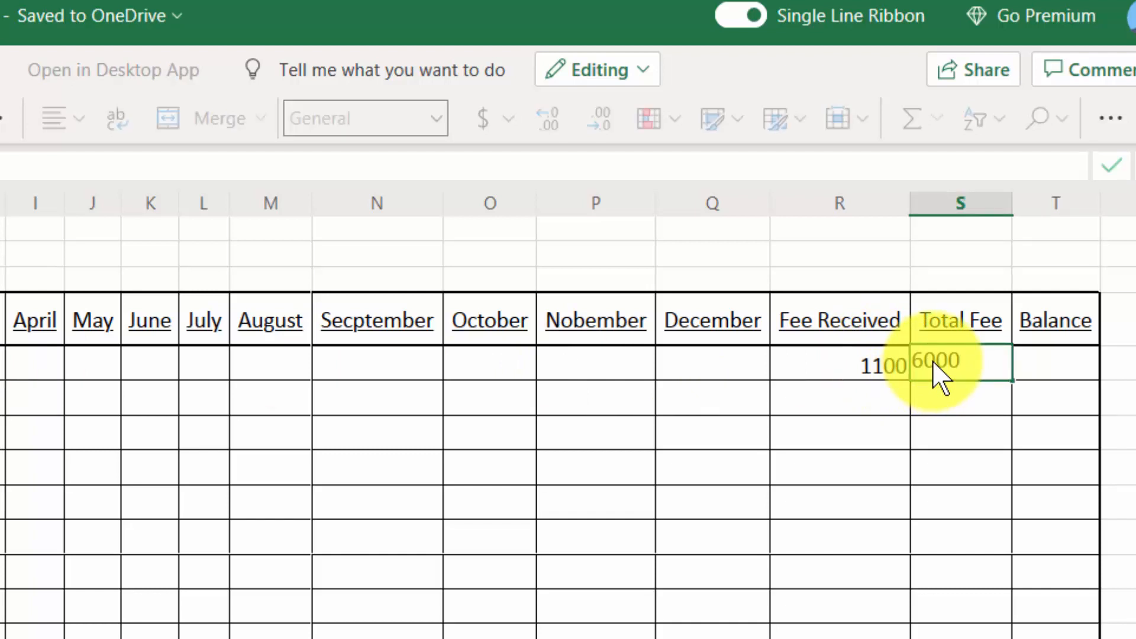
{"action": "key", "text": "Return"}
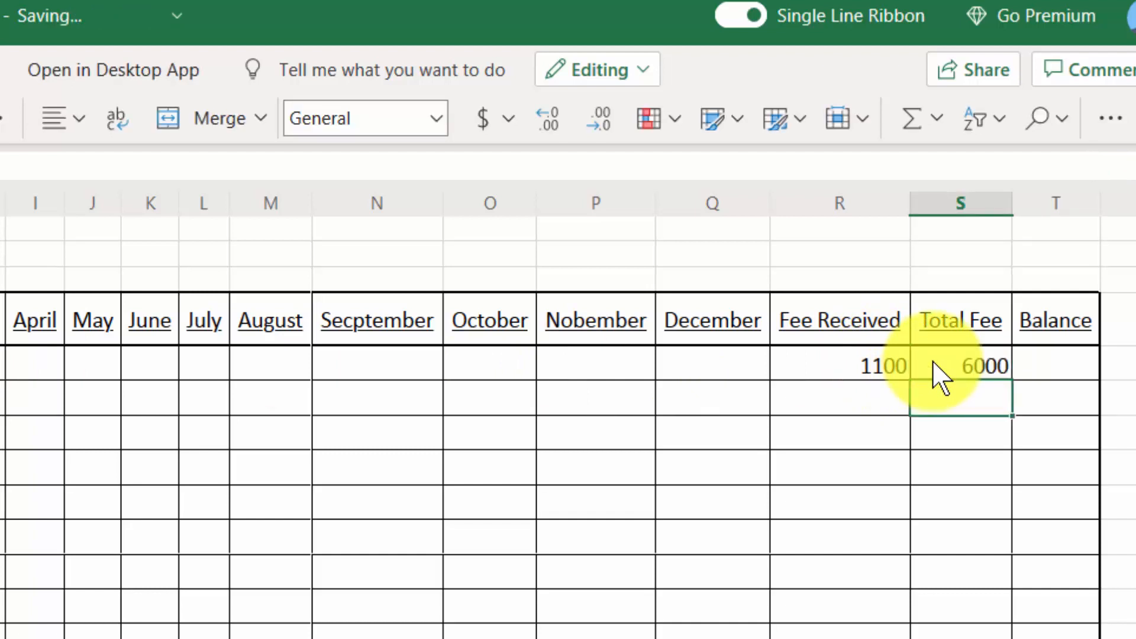
Calculate the balance in T5 with the formula =S5-R5
{"action": "left_click", "coordinate": [1048, 354]}
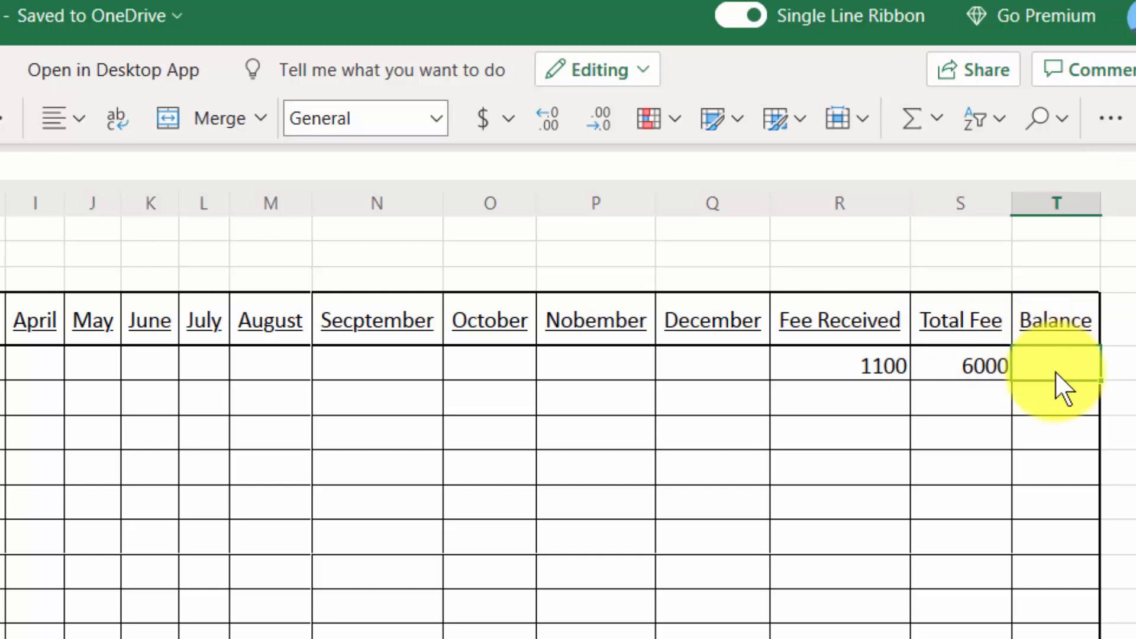
{"action": "type", "text": "="}
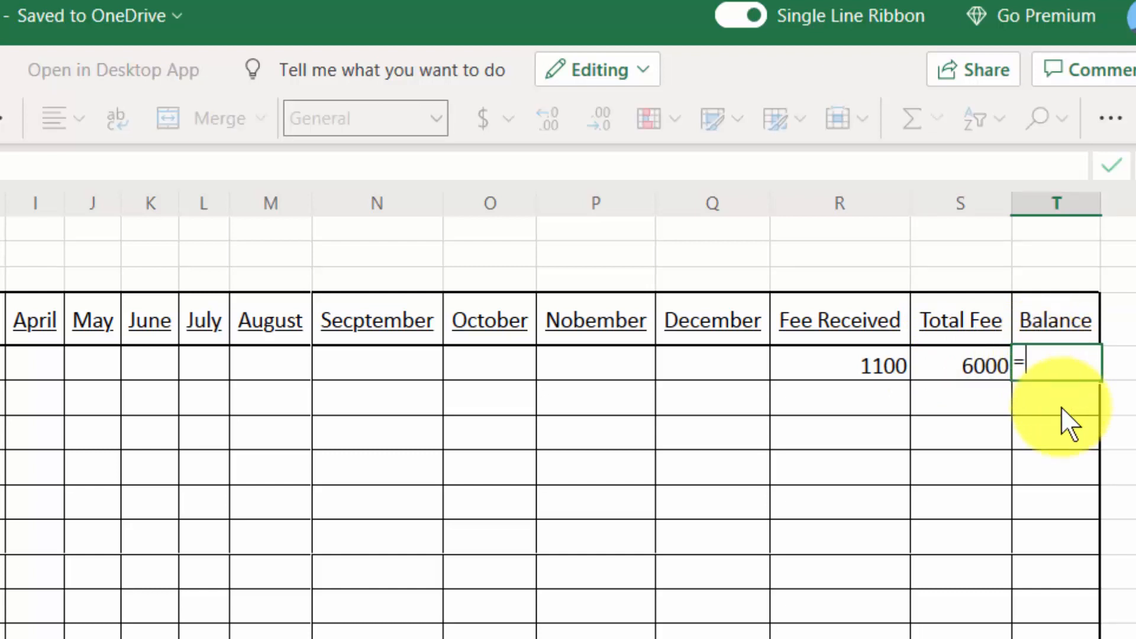
{"action": "key", "text": "Left"}
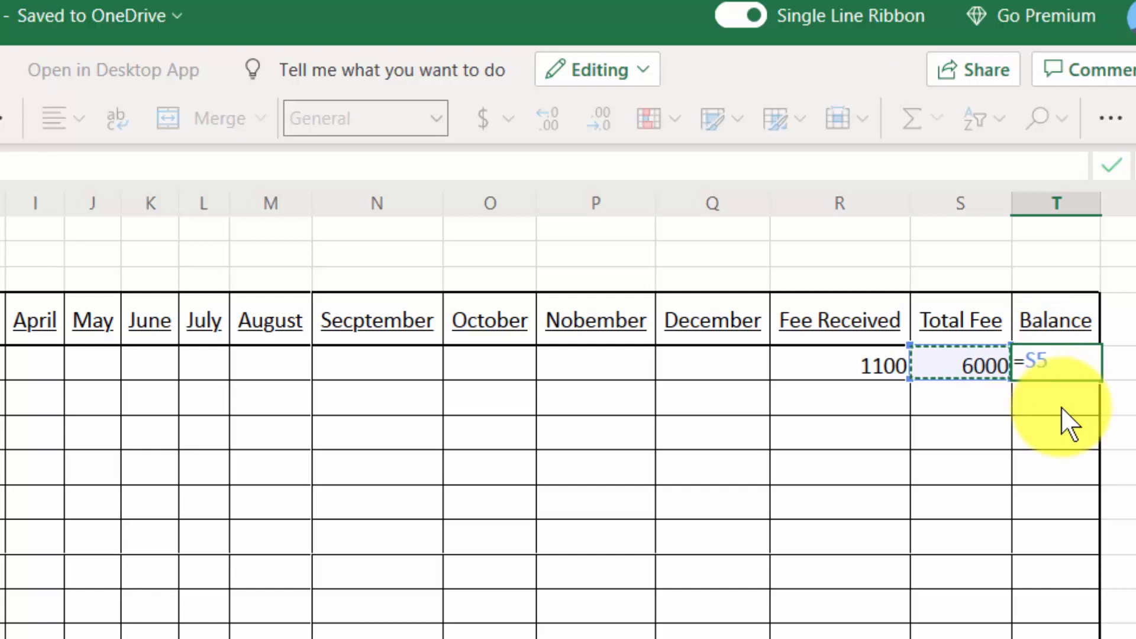
{"action": "type", "text": "-"}
{"action": "key", "text": "Left"}
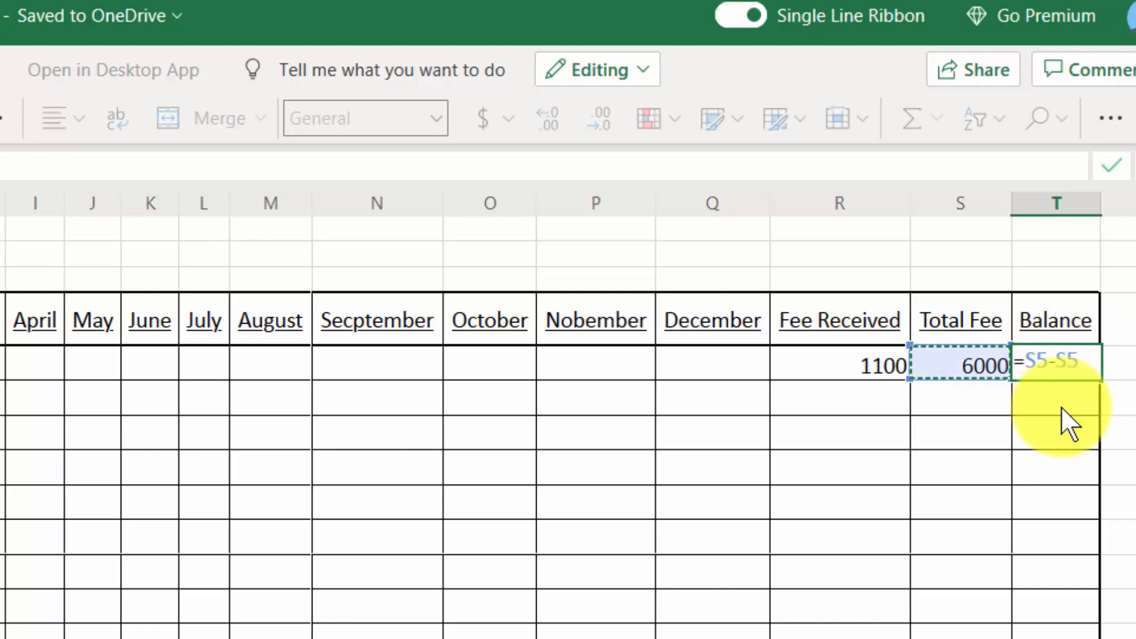
{"action": "key", "text": "Left"}
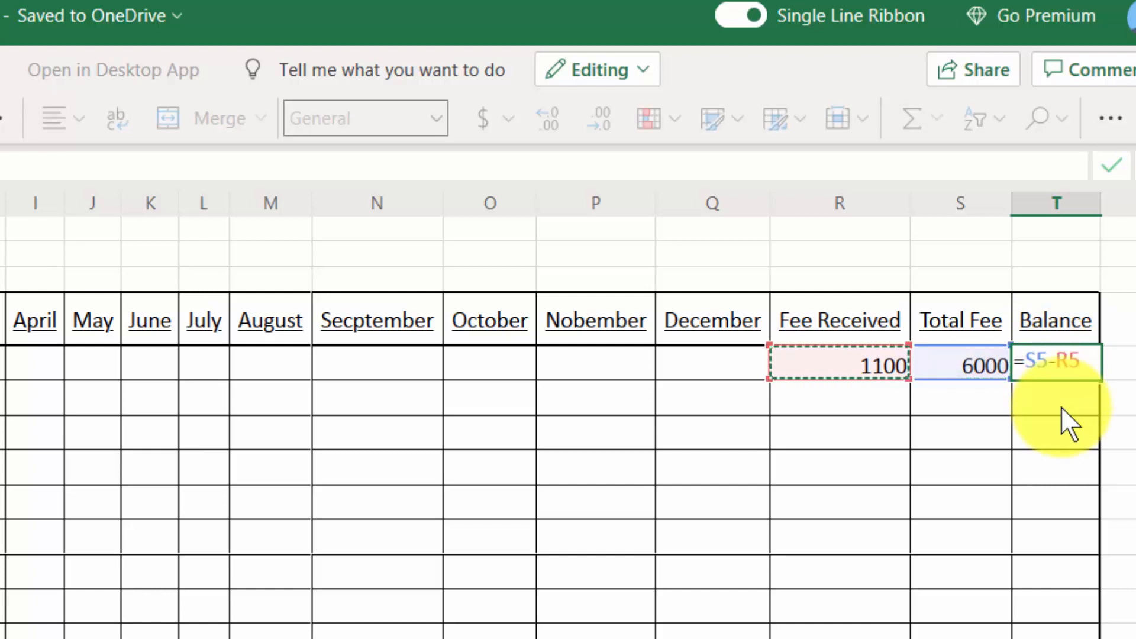
{"action": "key", "text": "Return"}
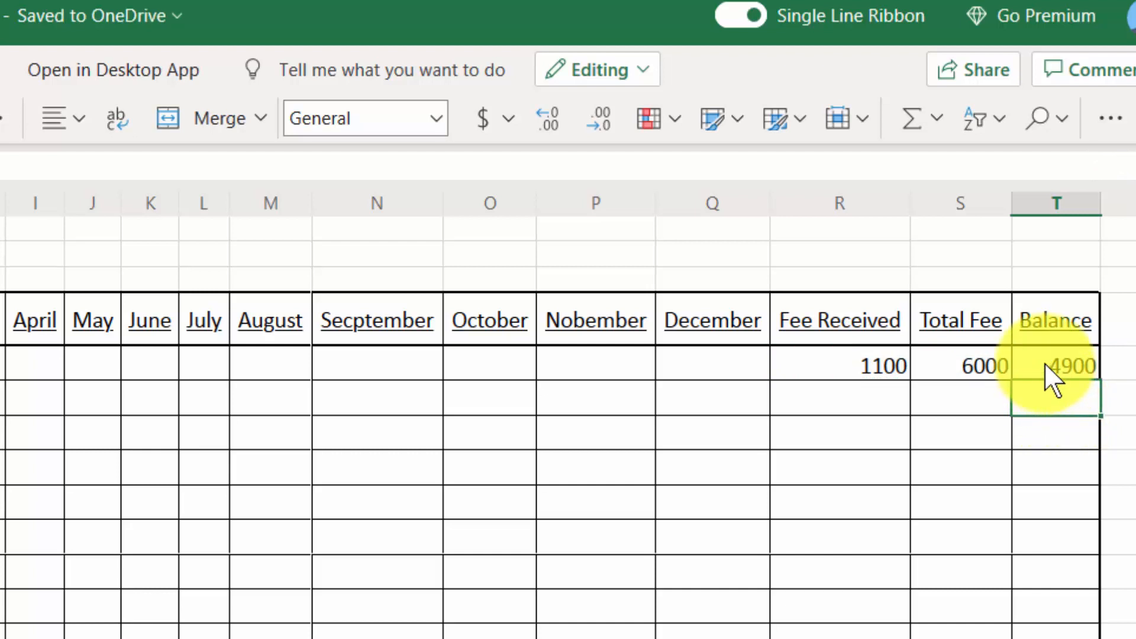
Fill the Fee Received formula in R5 and the Balance formula in T5 down the remaining student rows
{"action": "left_click", "coordinate": [888, 358]}
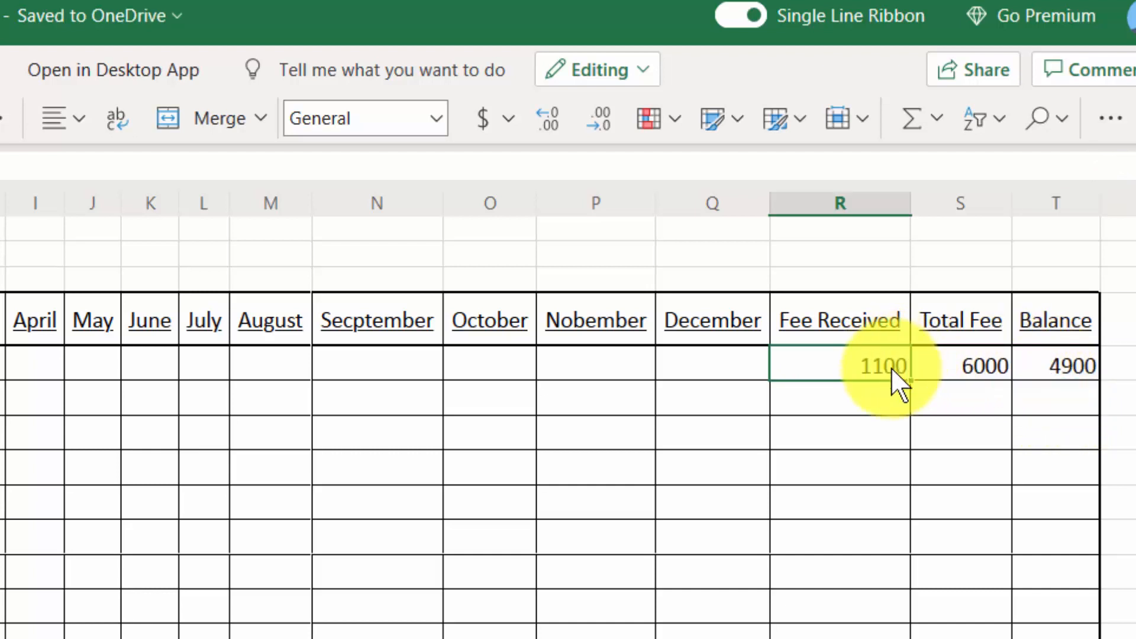
{"action": "left_click_drag", "start_coordinate": [909, 379], "coordinate": [912, 637]}
{"action": "left_click", "coordinate": [989, 367]}
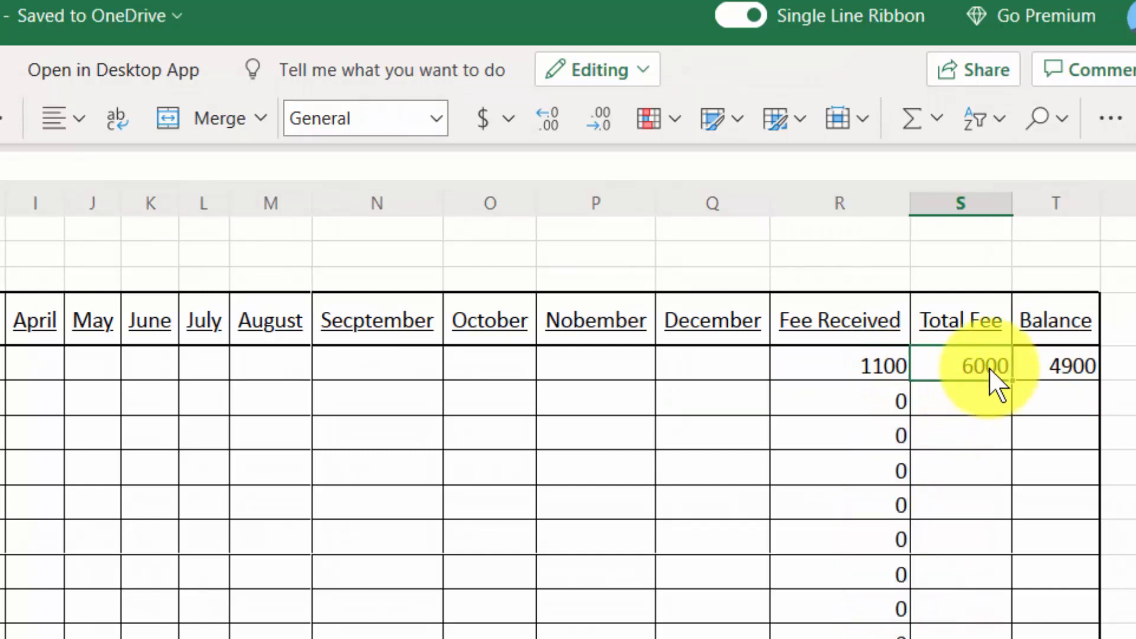
{"action": "left_click", "coordinate": [1042, 377]}
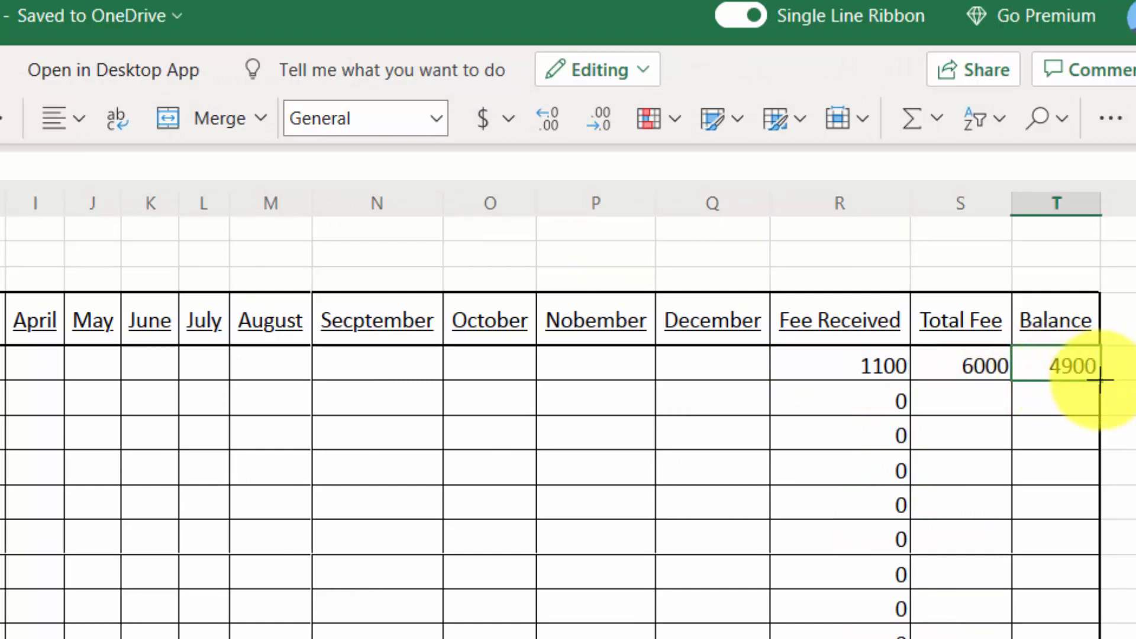
{"action": "left_click_drag", "start_coordinate": [1099, 380], "coordinate": [1092, 633]}
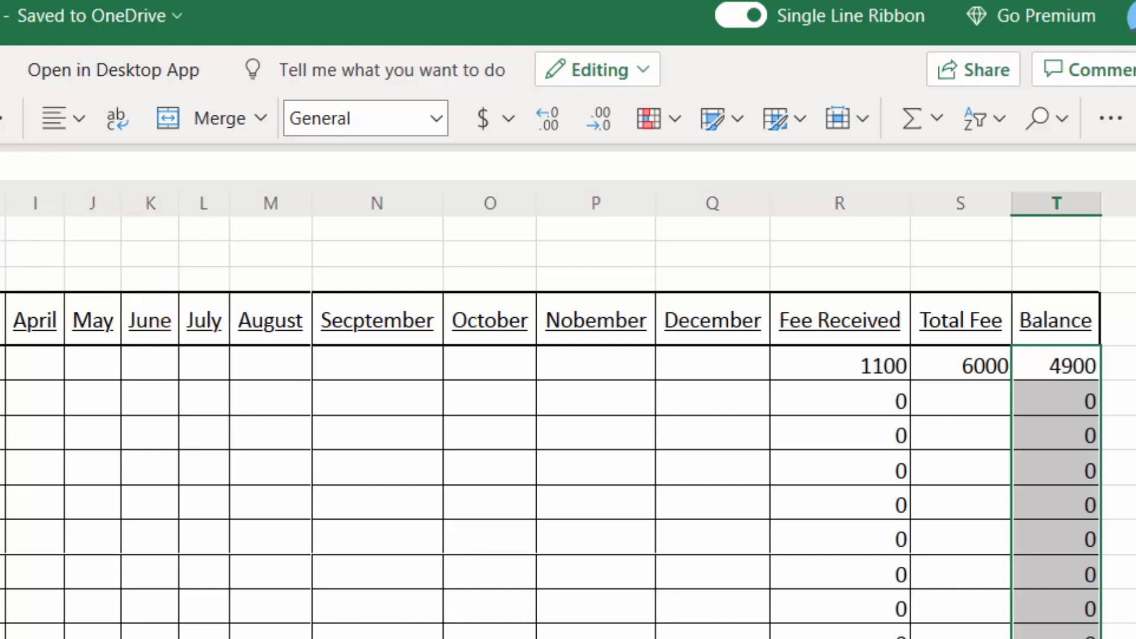
Merge cells G2 to N2 above the month headings into one title cell
{"action": "left_click_drag", "start_coordinate": [0, 254], "coordinate": [187, 265]}
{"action": "left_click_drag", "start_coordinate": [282, 261], "coordinate": [325, 261]}
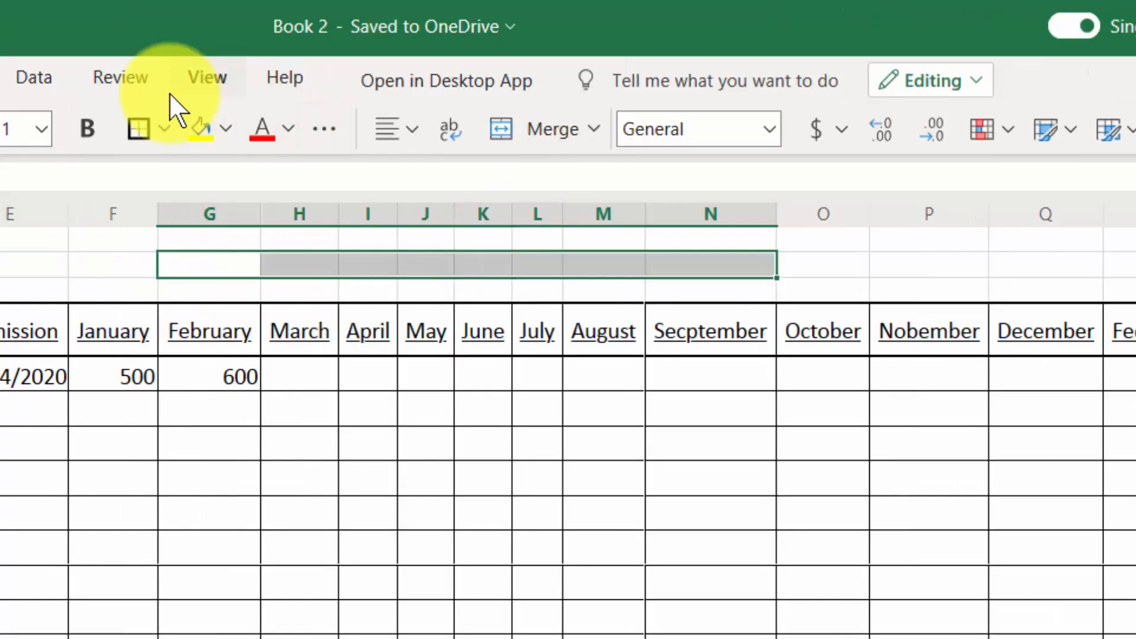
{"action": "left_click", "coordinate": [546, 134]}
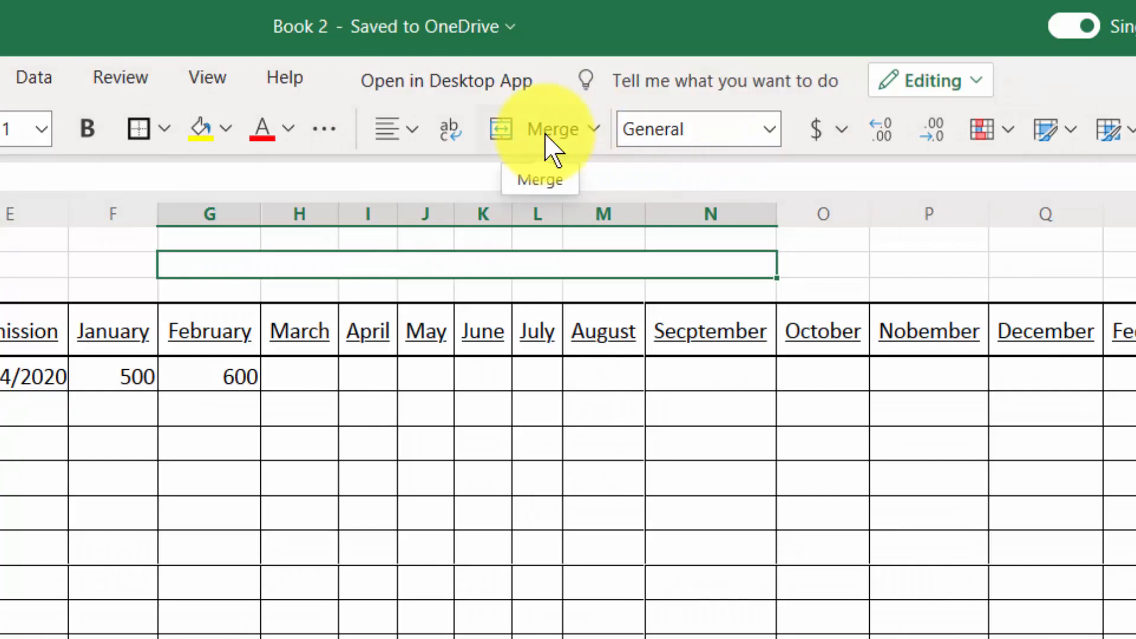
{"action": "type", "text": "Stude"}
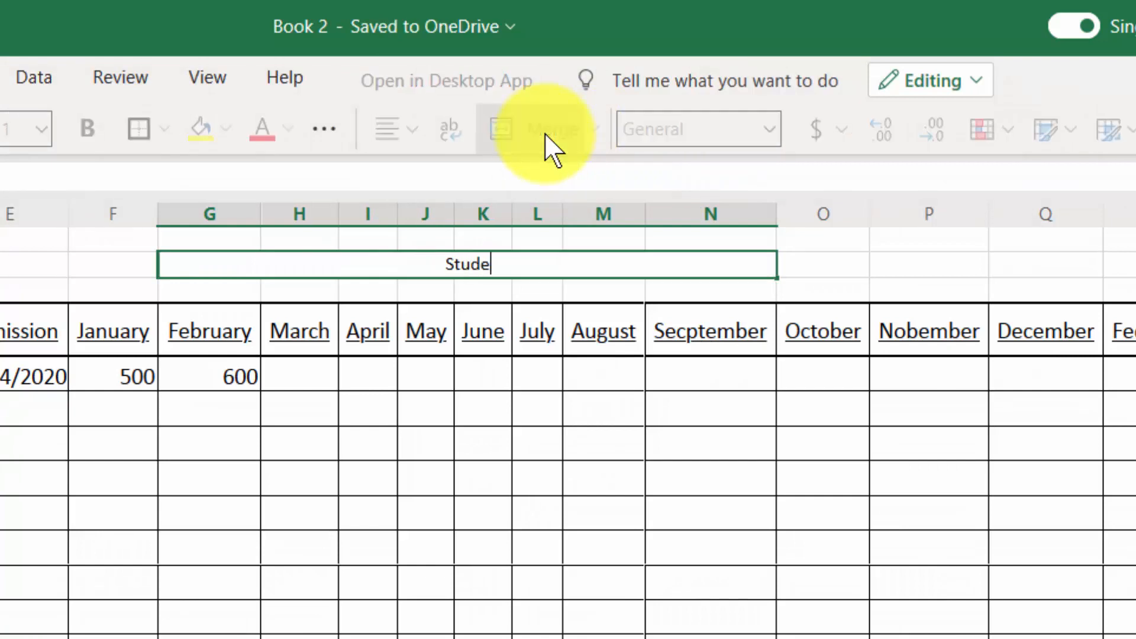
{"action": "key", "text": "BackSpace"}
{"action": "key", "text": "BackSpace"}
{"action": "key", "text": "BackSpace"}
{"action": "key", "text": "BackSpace"}
{"action": "key", "text": "BackSpace"}
{"action": "left_click", "coordinate": [546, 342]}
{"action": "left_click", "coordinate": [519, 266]}
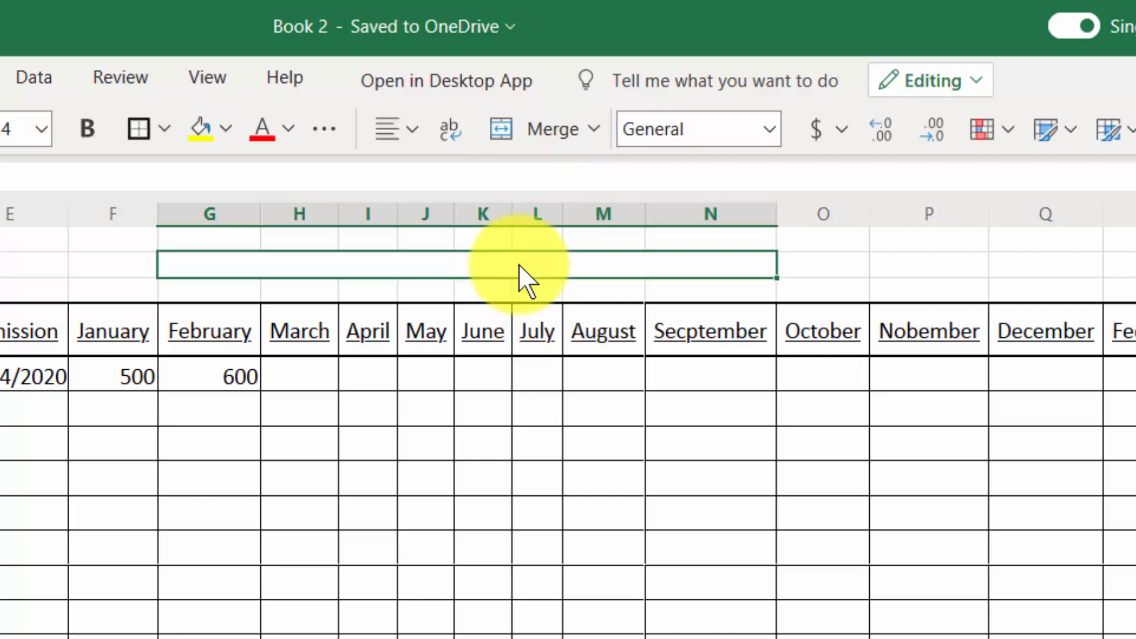
Set the merged title cell to font size 14 and enter the title "Students Fee management"
{"action": "left_click", "coordinate": [42, 132]}
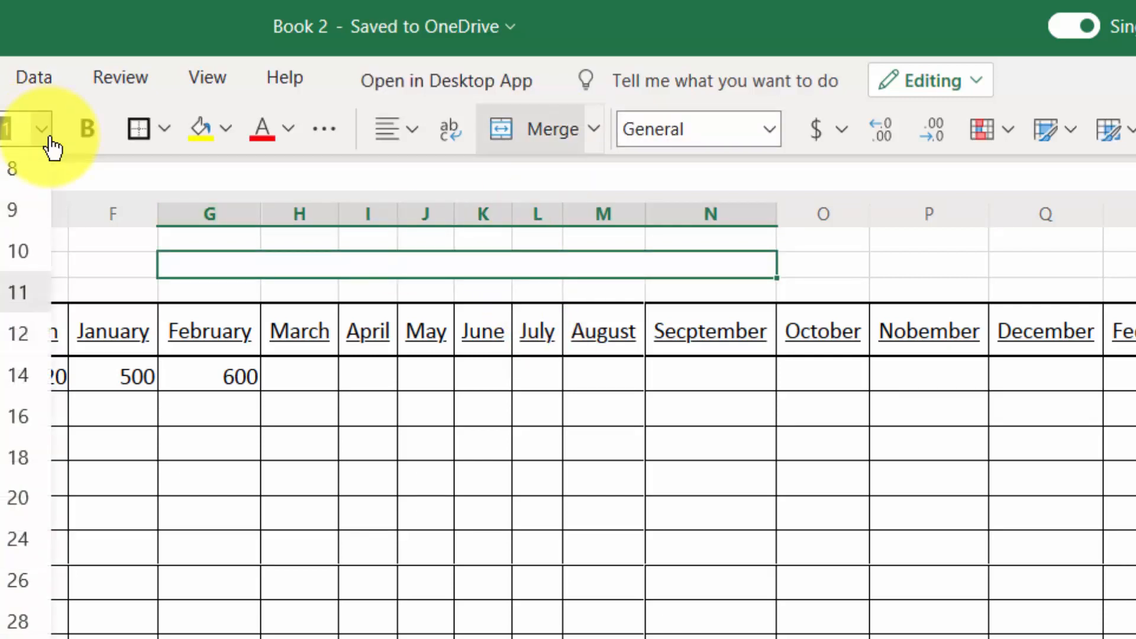
{"action": "left_click", "coordinate": [23, 382]}
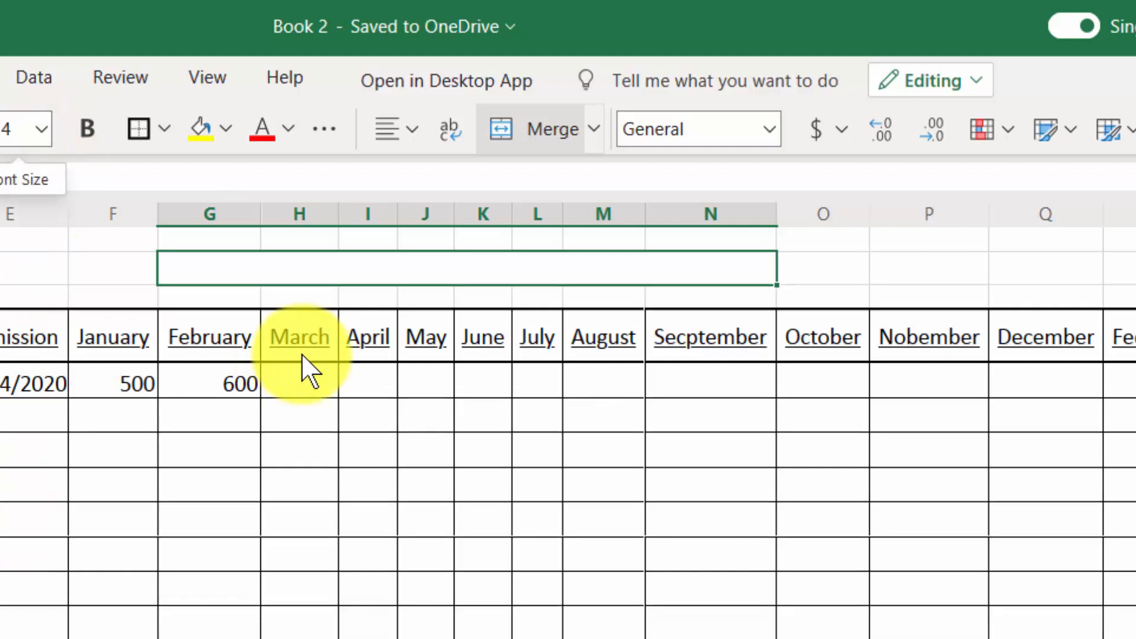
{"action": "type", "text": "Stud"}
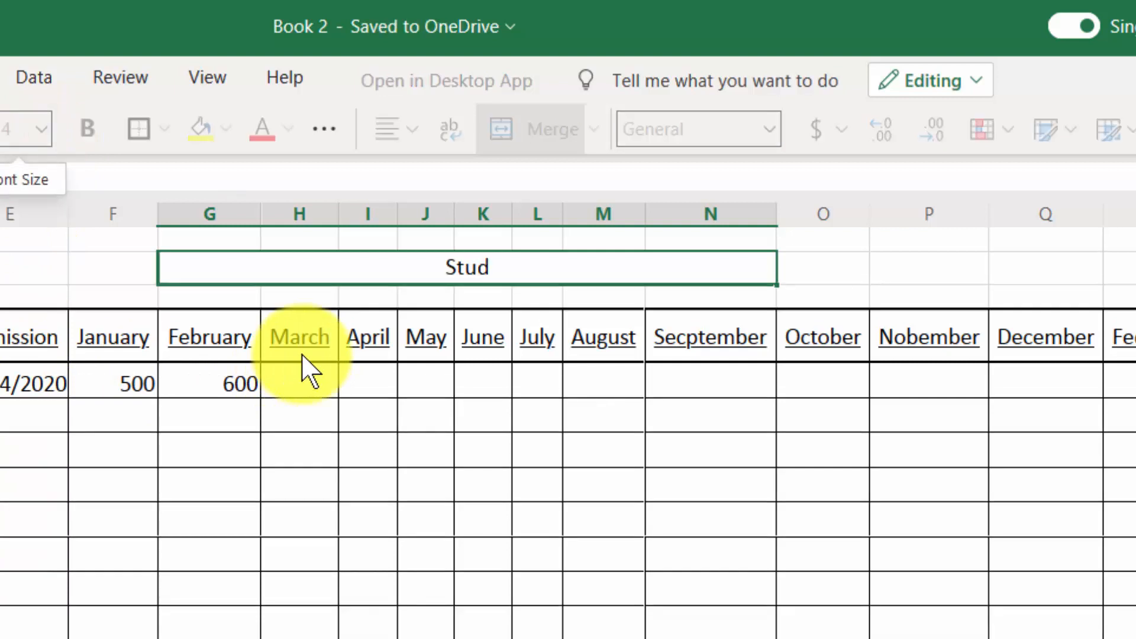
{"action": "type", "text": "ents F"}
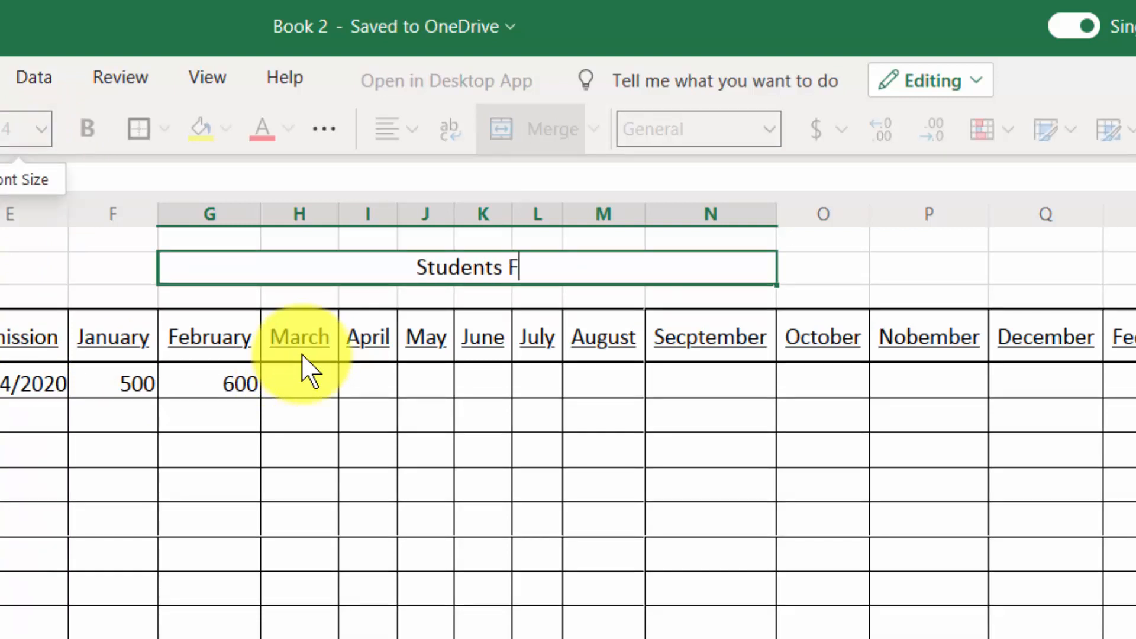
{"action": "type", "text": "ee m"}
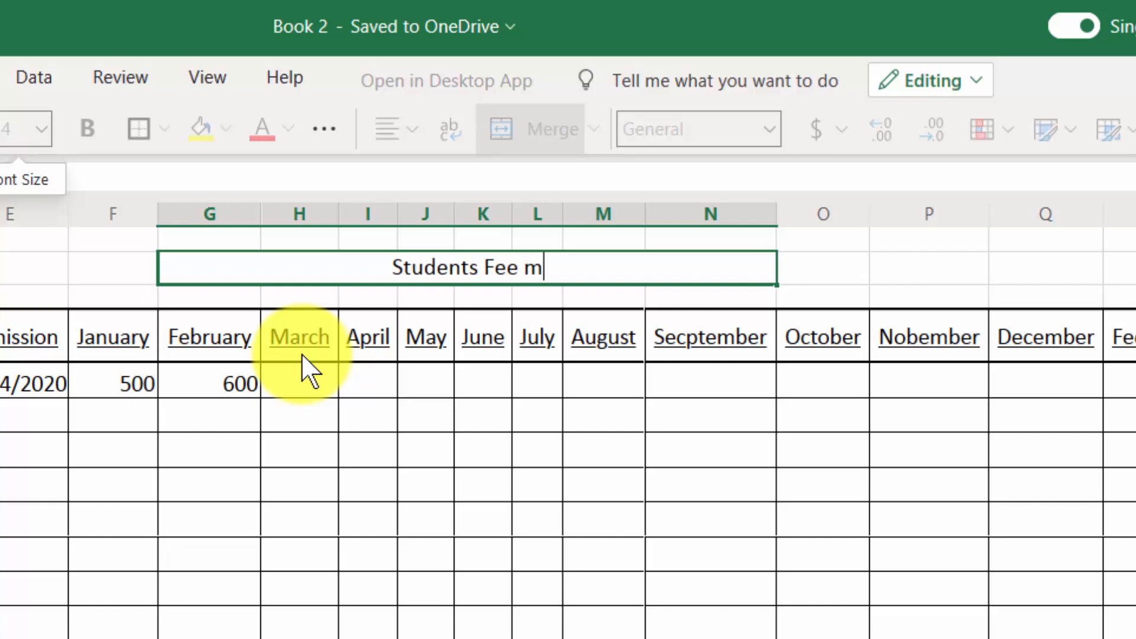
{"action": "type", "text": "anagement"}
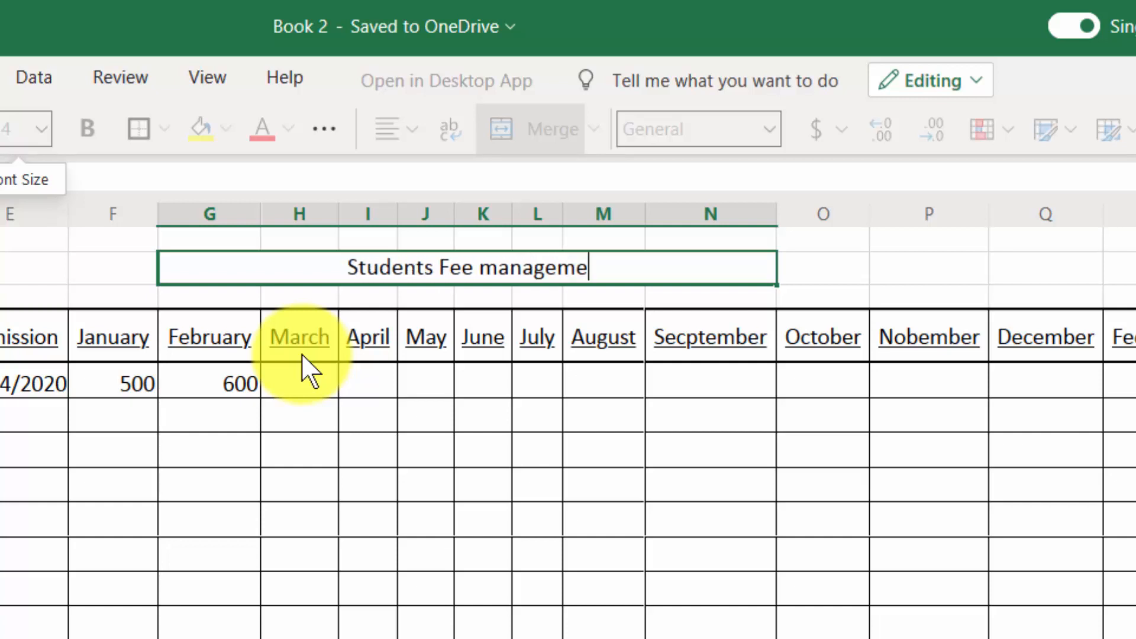
{"action": "key", "text": "Tab"}
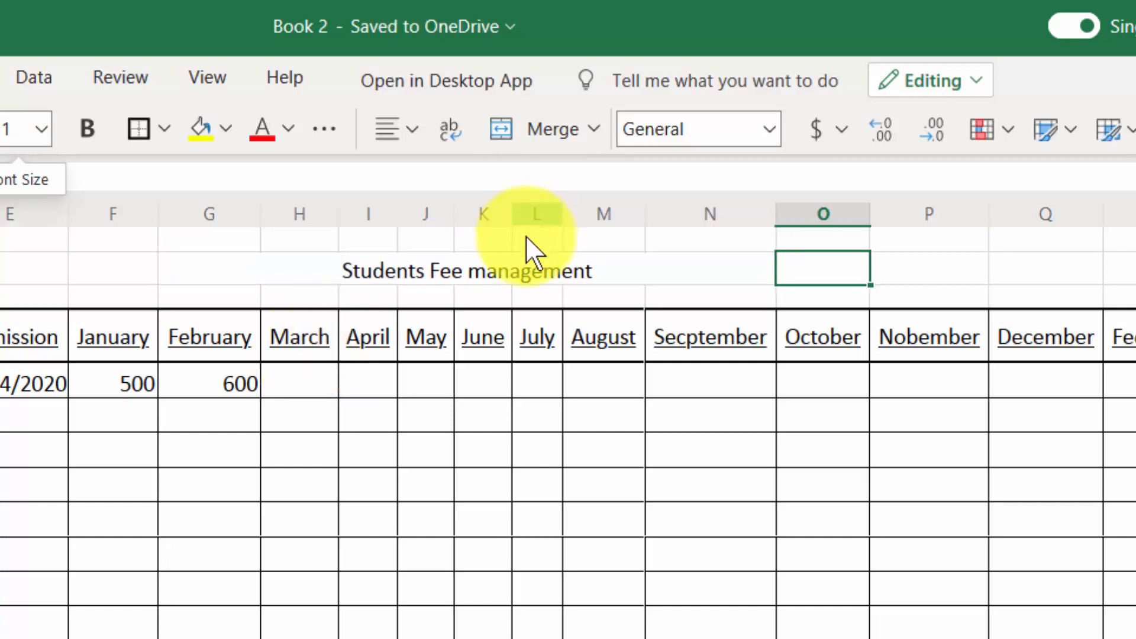
Make the sheet title bold and underlined and set its font size to 16
{"action": "left_click", "coordinate": [518, 271]}
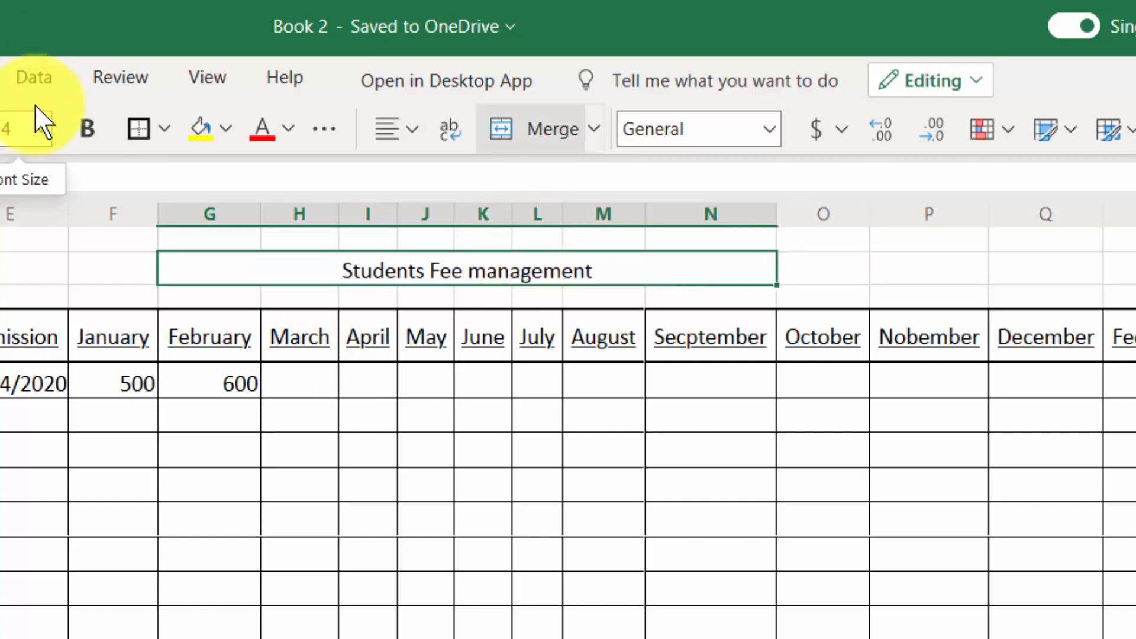
{"action": "left_click", "coordinate": [80, 133]}
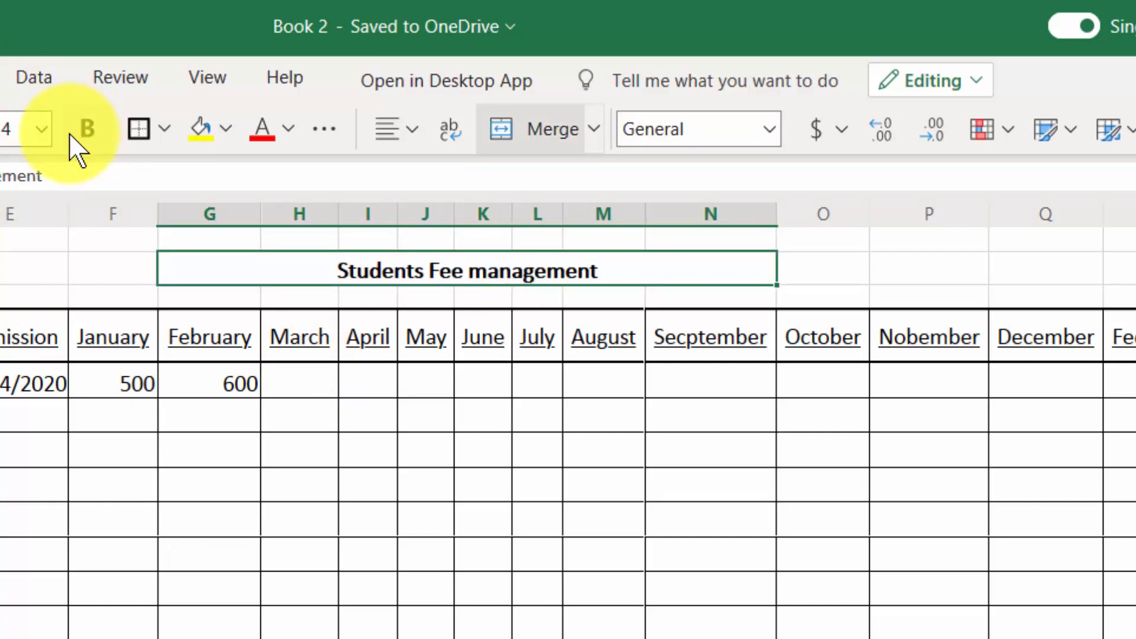
{"action": "left_click", "coordinate": [37, 137]}
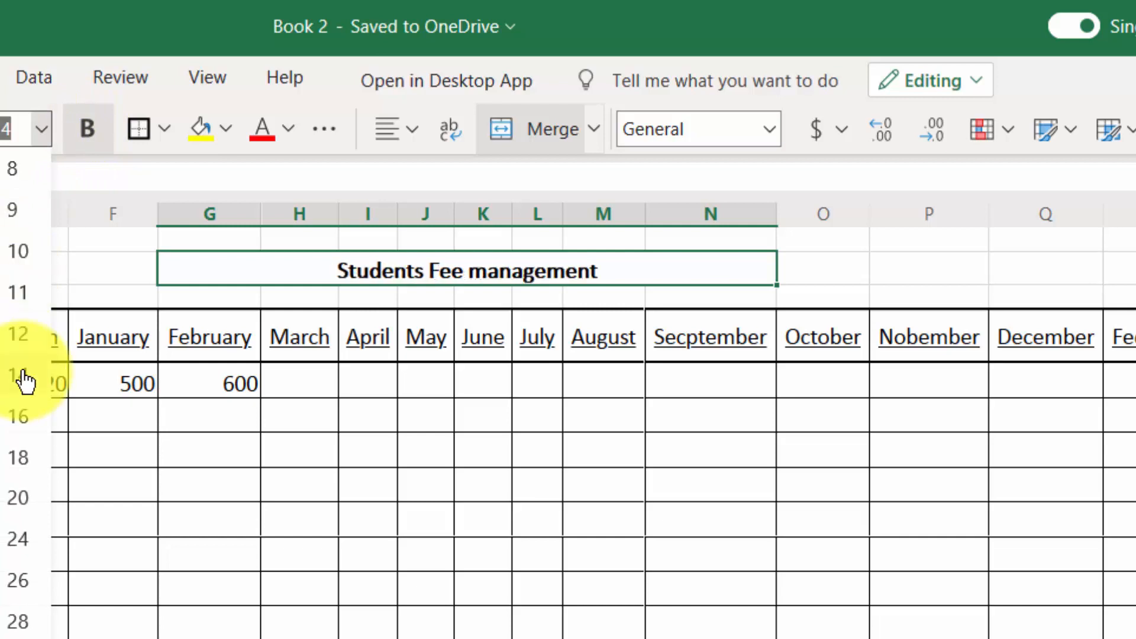
{"action": "left_click", "coordinate": [30, 427]}
{"action": "key", "text": "ctrl+u"}
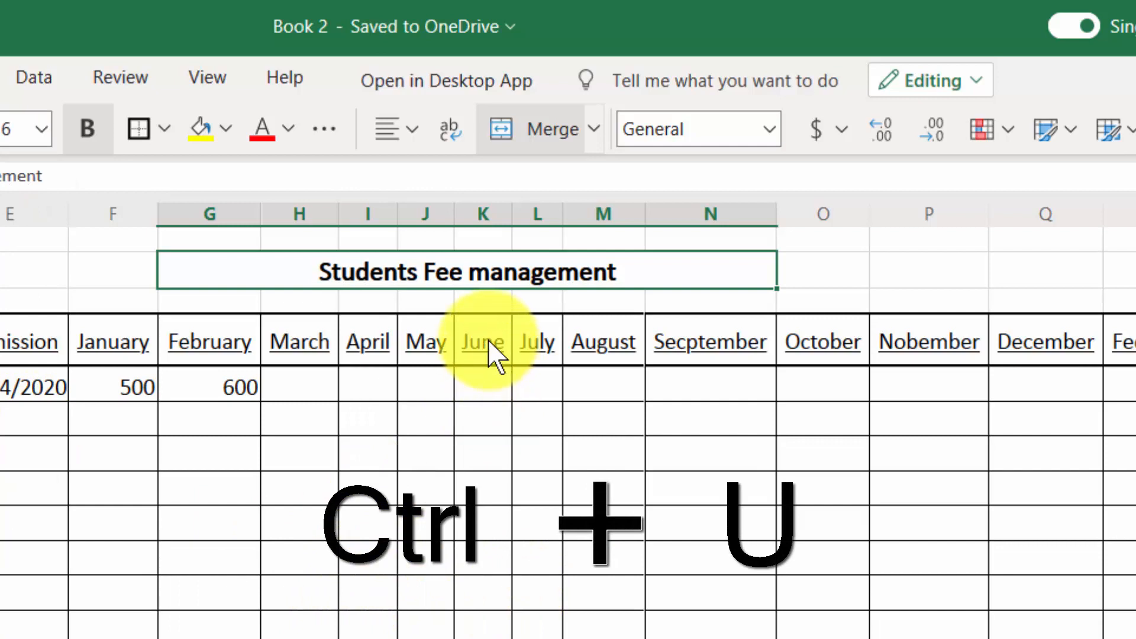
{"action": "key", "text": "ctrl+u"}
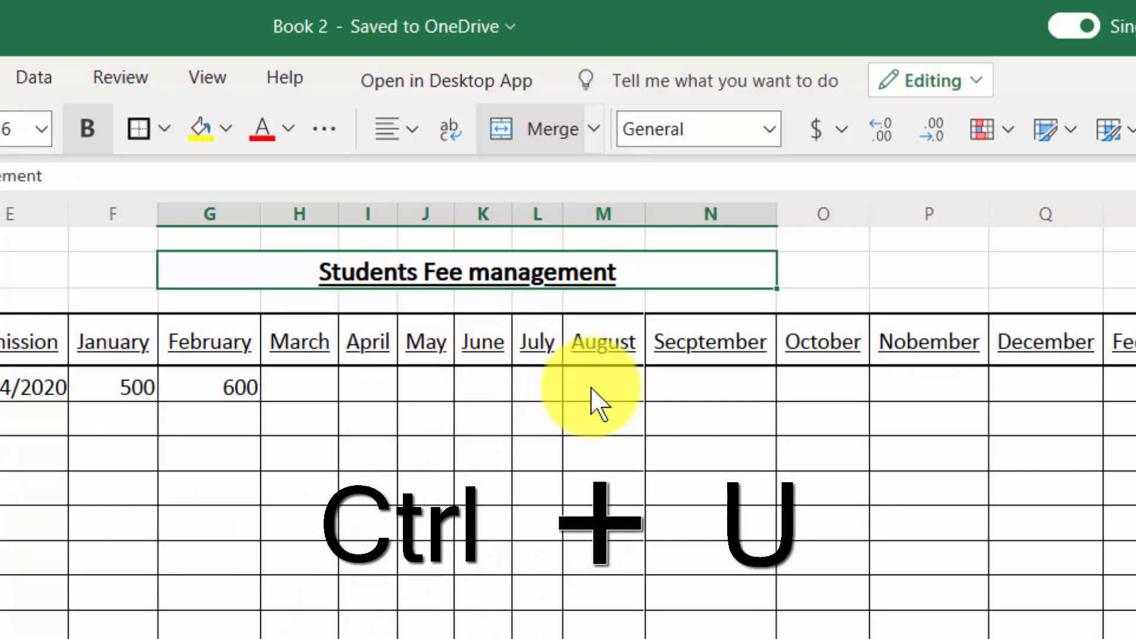
{"action": "left_click", "coordinate": [427, 387]}
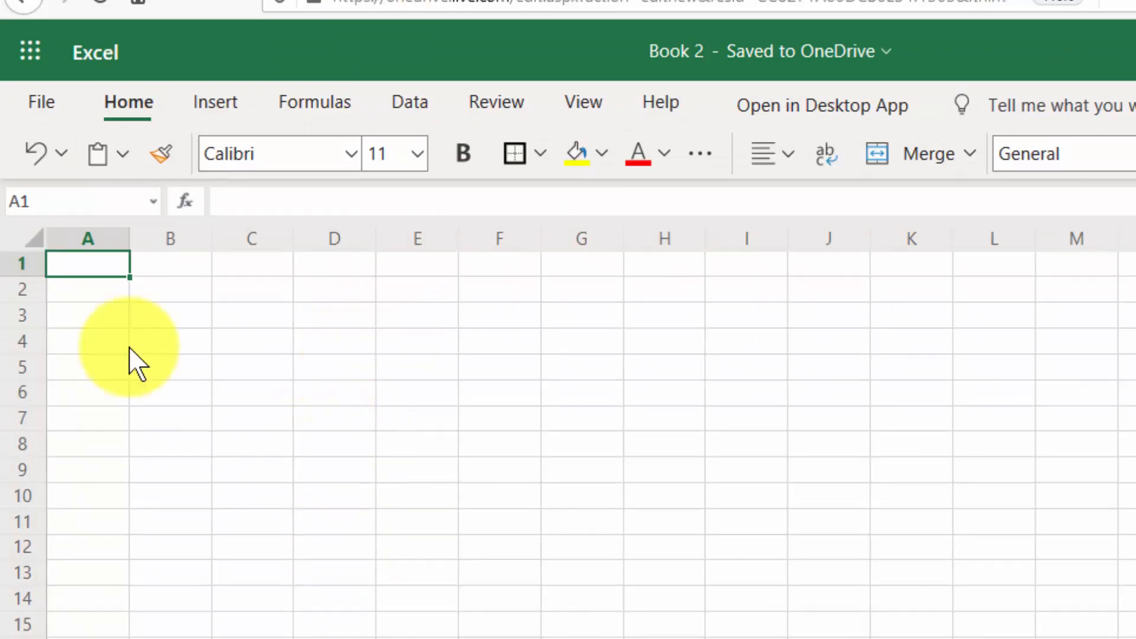
{"action": "left_click", "coordinate": [105, 341]}
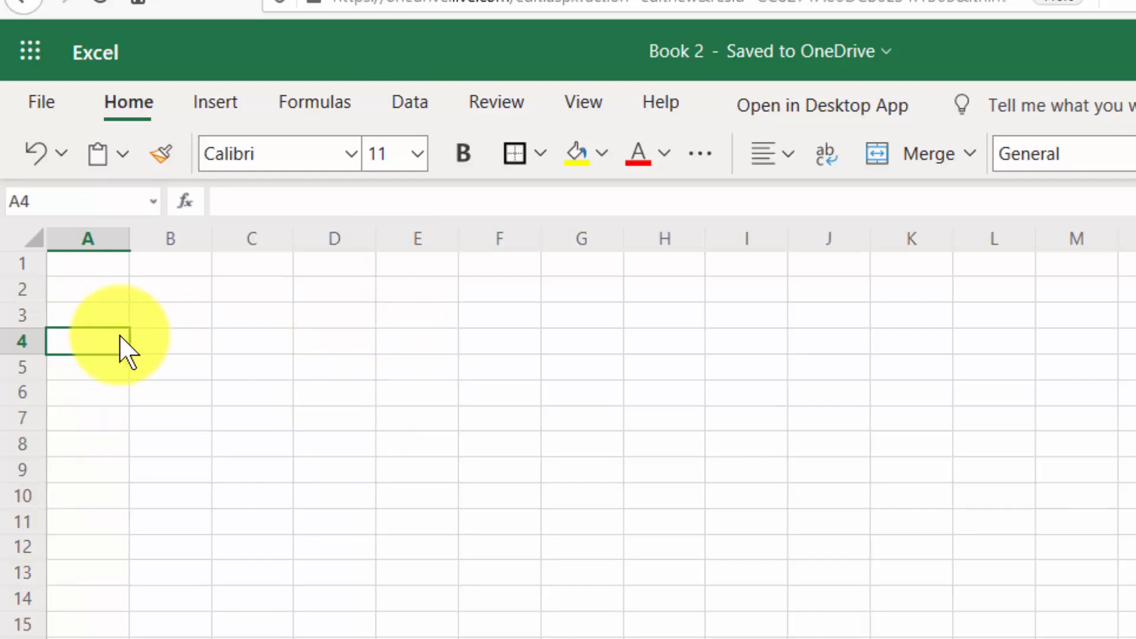
{"action": "left_click", "coordinate": [146, 343]}
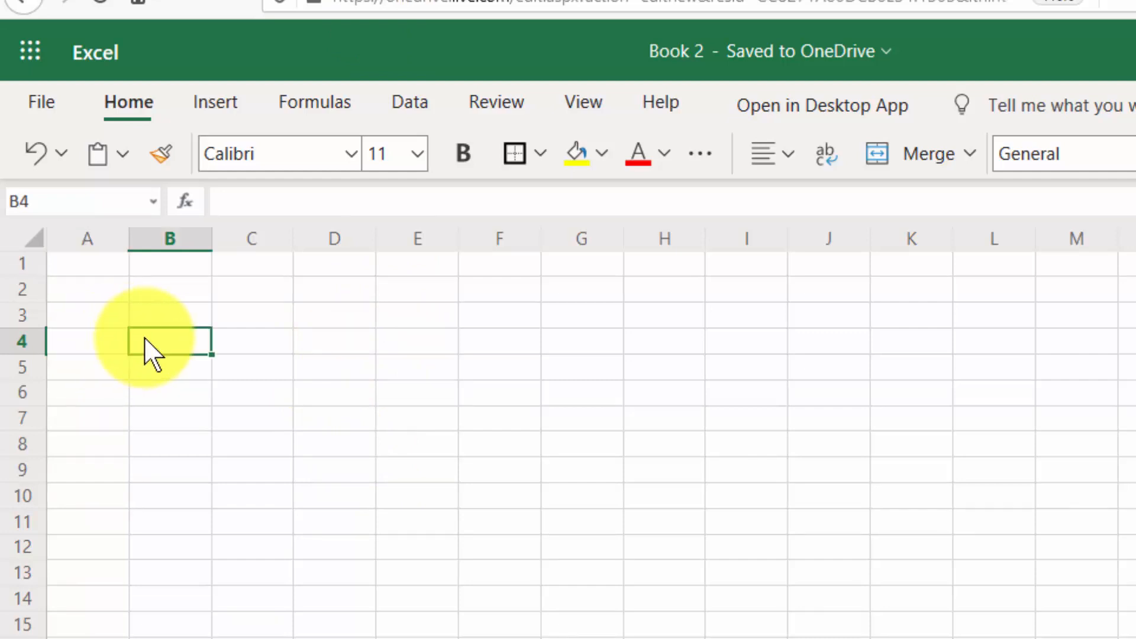
{"action": "left_click", "coordinate": [241, 352]}
{"action": "left_click", "coordinate": [327, 343]}
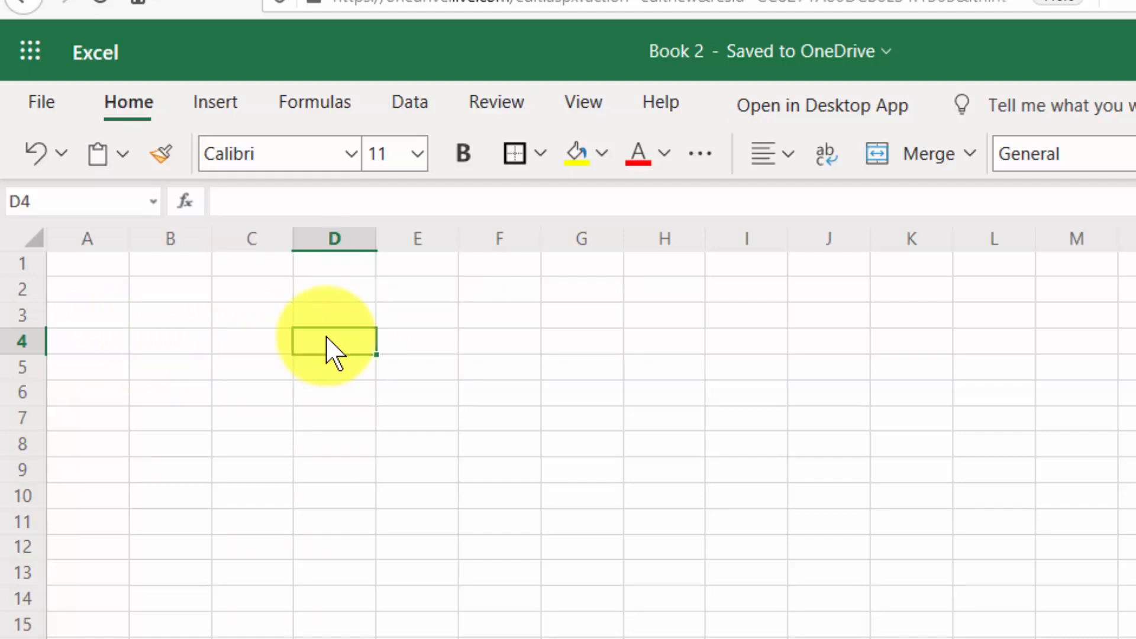
{"action": "left_click", "coordinate": [396, 345]}
{"action": "left_click", "coordinate": [495, 344]}
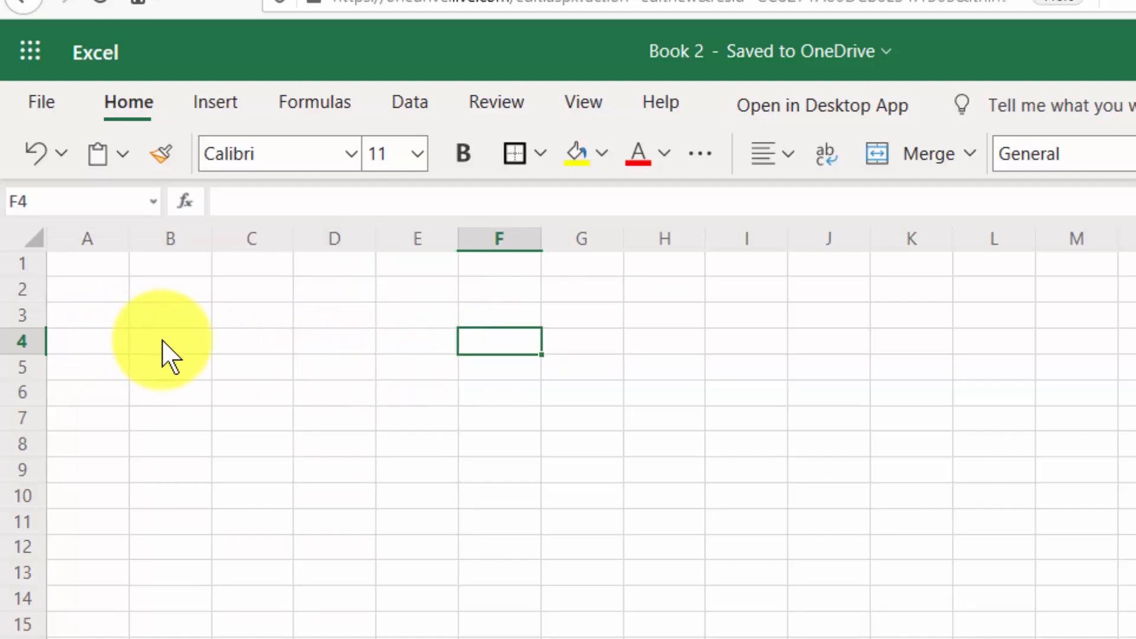
{"action": "left_click_drag", "start_coordinate": [167, 353], "coordinate": [611, 630]}
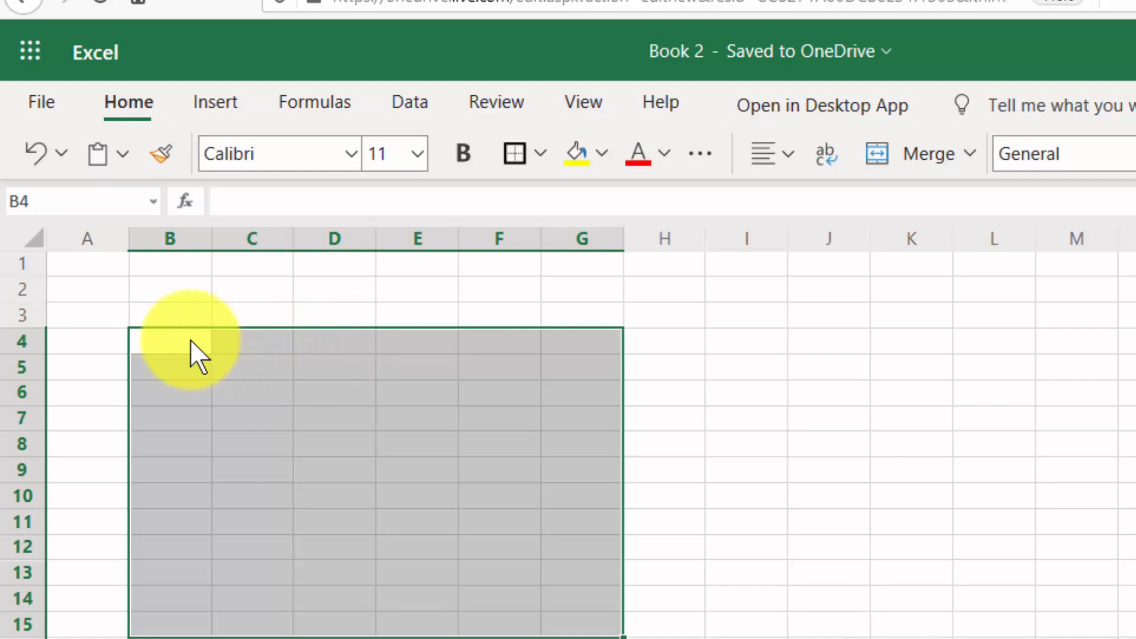
Apply all borders to cells B4 to G4 on the blank receipt sheet
{"action": "left_click_drag", "start_coordinate": [190, 339], "coordinate": [585, 343]}
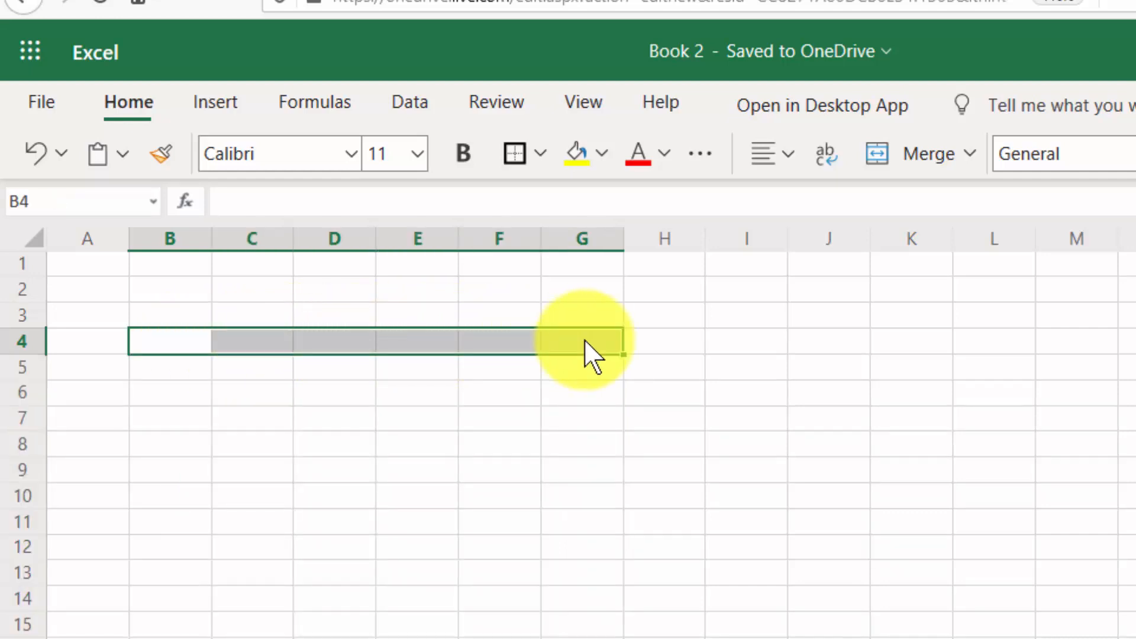
{"action": "left_click", "coordinate": [542, 158]}
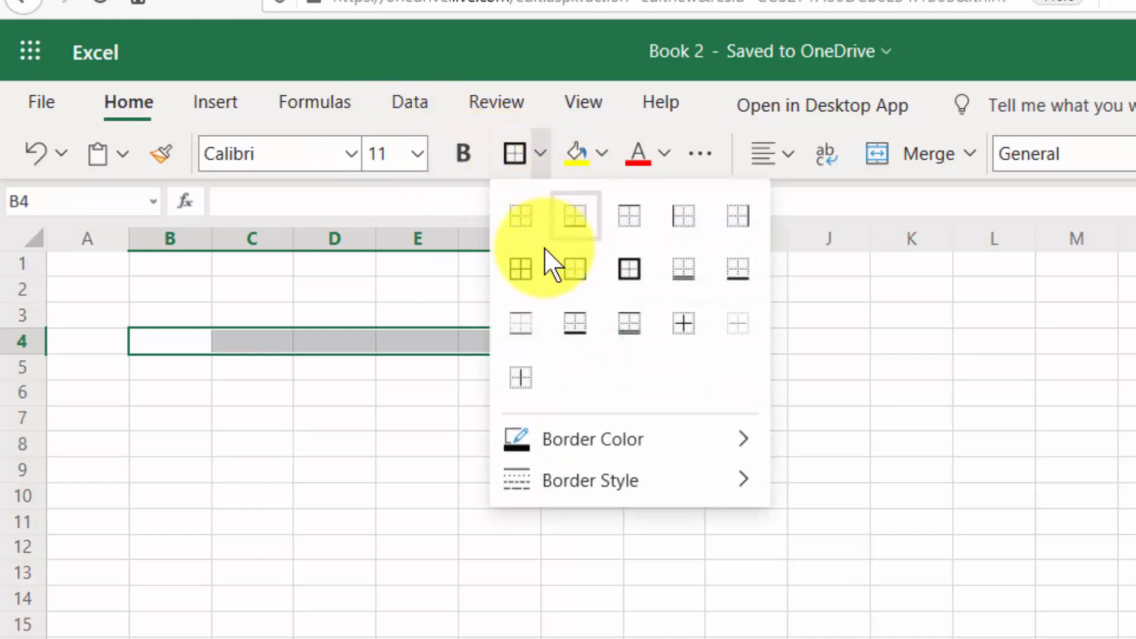
{"action": "left_click", "coordinate": [534, 268]}
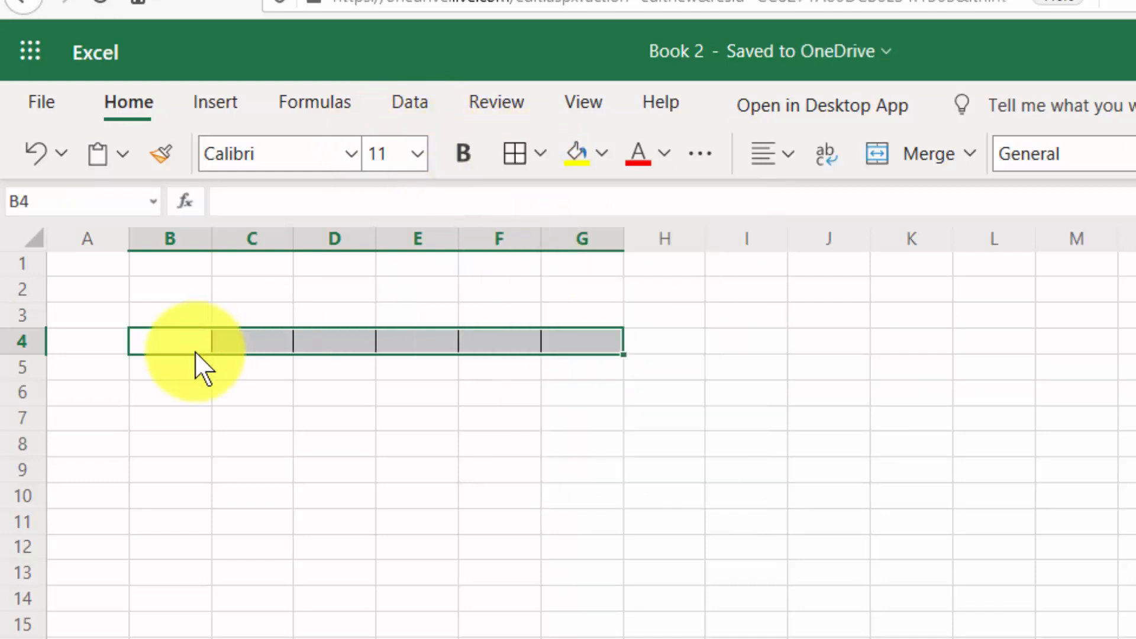
Widen column B and enter the label "Roll No" in B4
{"action": "left_click", "coordinate": [179, 338]}
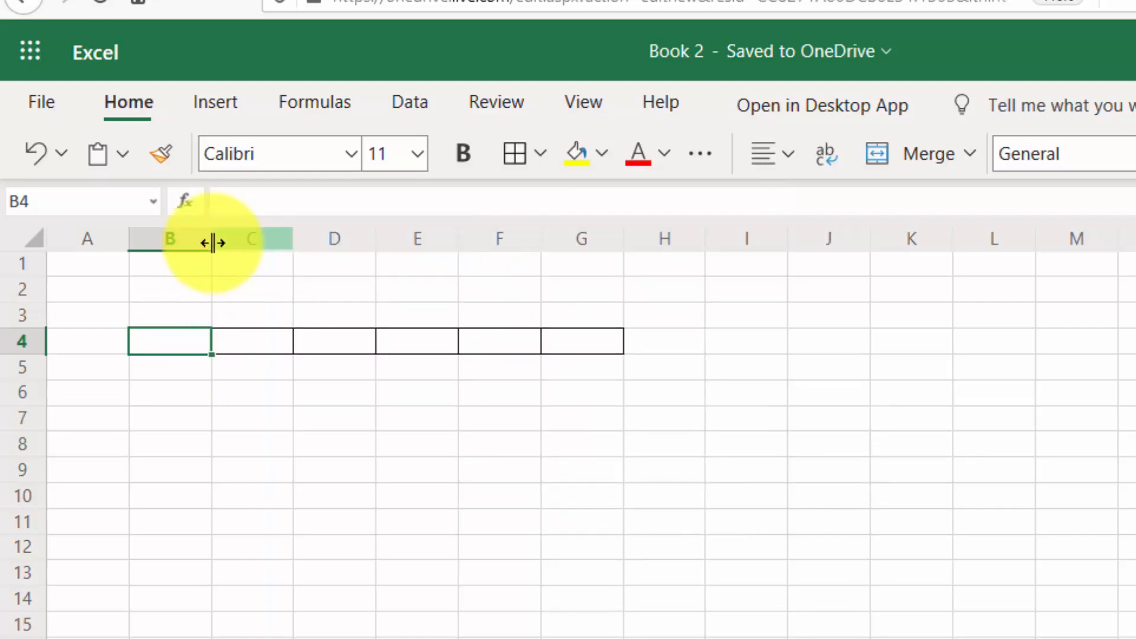
{"action": "left_click_drag", "start_coordinate": [213, 239], "coordinate": [266, 252]}
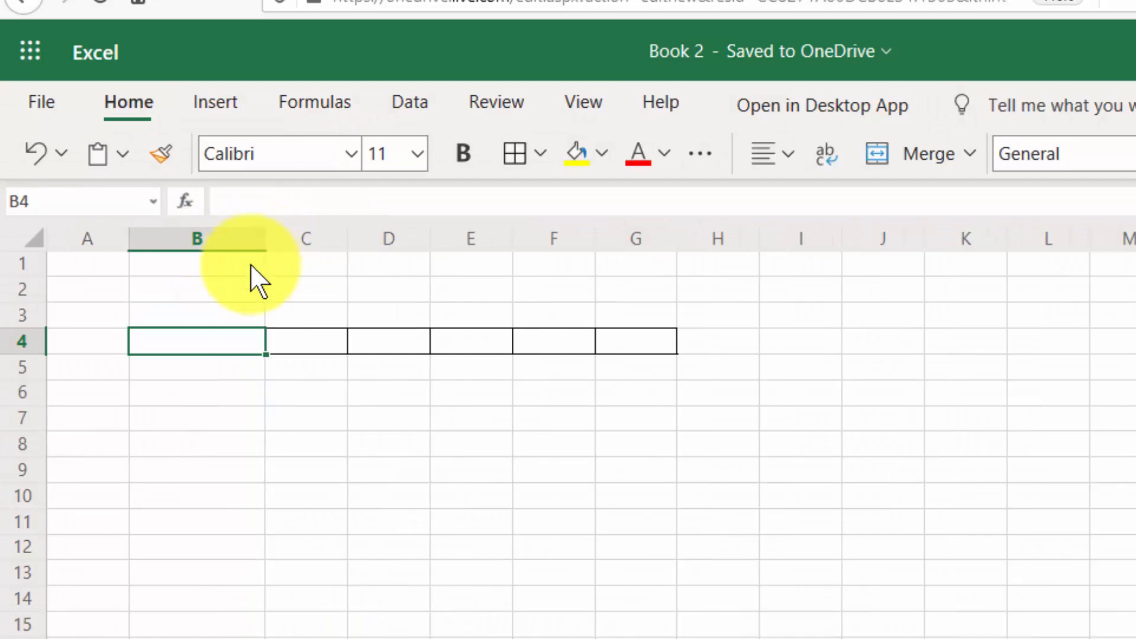
{"action": "type", "text": "Roll No"}
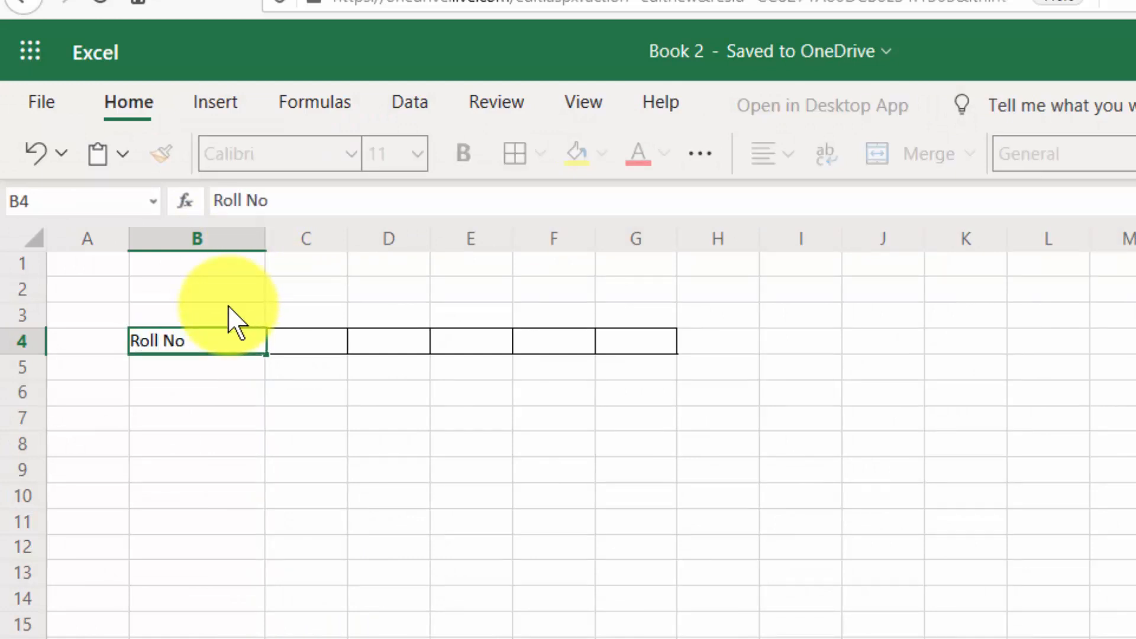
{"action": "left_click", "coordinate": [416, 553]}
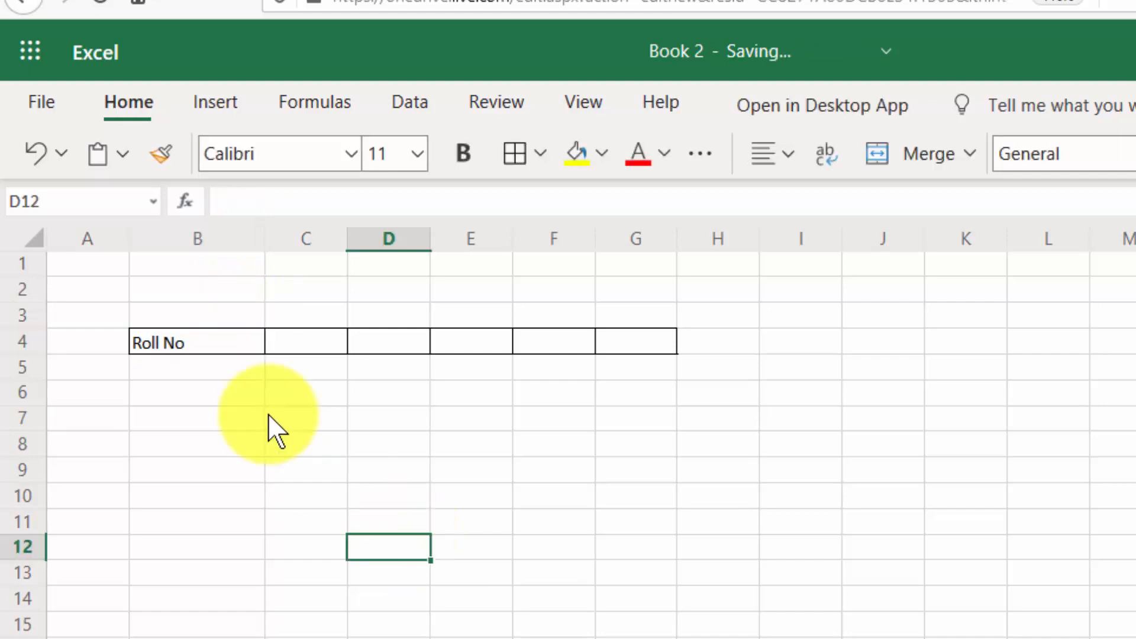
Set the font size of cells B4 to G4 to 14
{"action": "left_click_drag", "start_coordinate": [201, 341], "coordinate": [626, 358]}
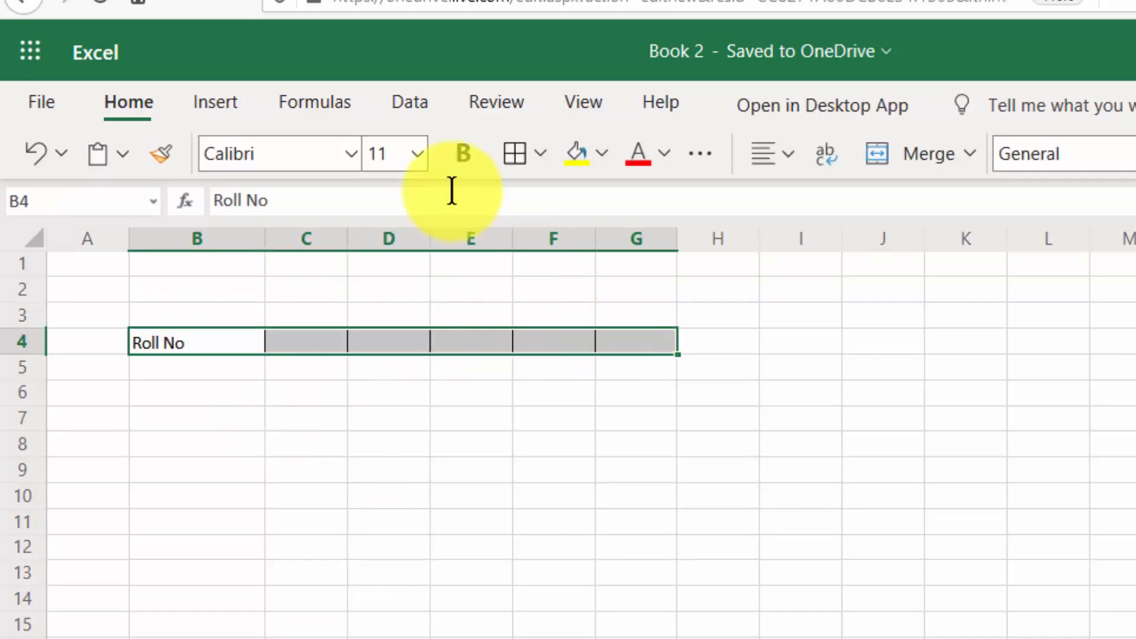
{"action": "left_click", "coordinate": [424, 155]}
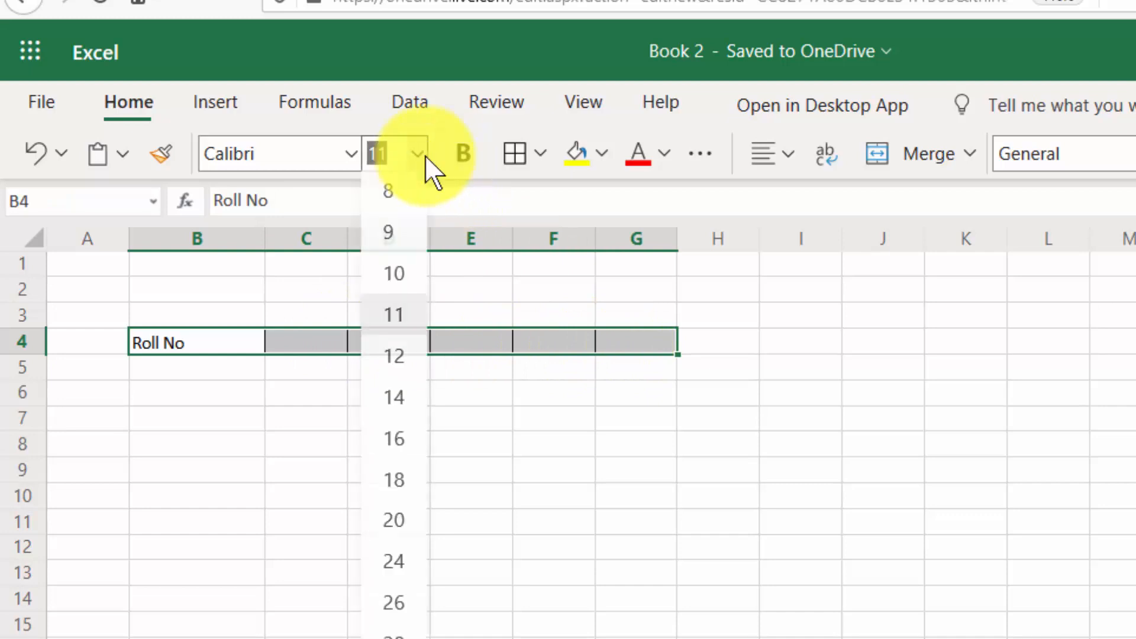
{"action": "left_click", "coordinate": [395, 415]}
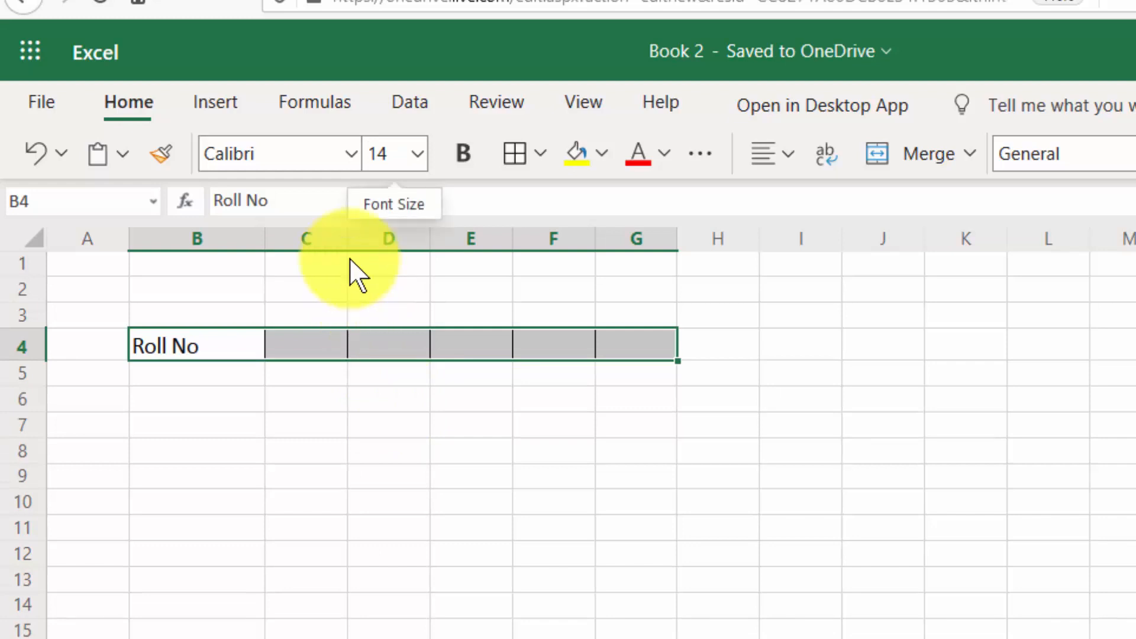
Widen columns C, D, E, F and G of the receipt row, making E the widest
{"action": "left_click_drag", "start_coordinate": [349, 244], "coordinate": [393, 246]}
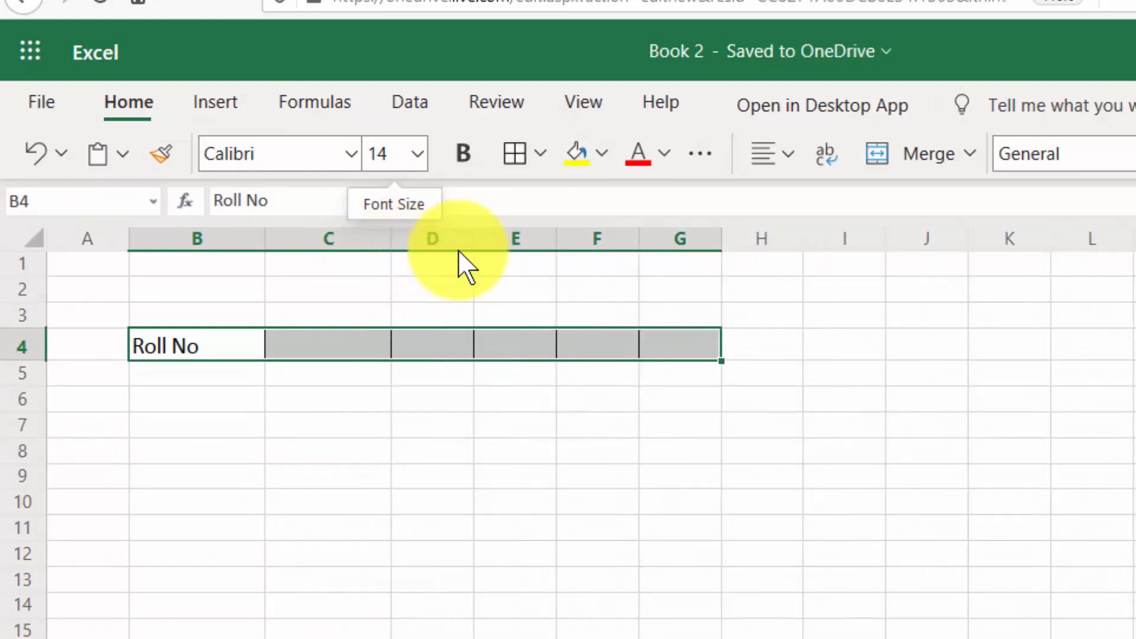
{"action": "left_click_drag", "start_coordinate": [475, 245], "coordinate": [517, 245]}
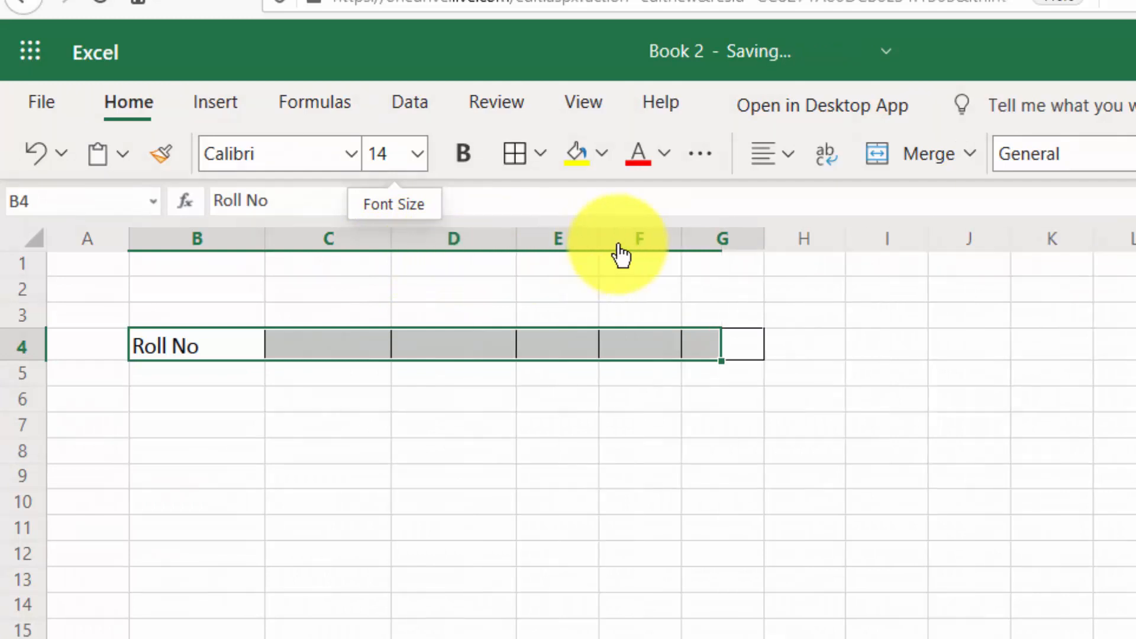
{"action": "left_click_drag", "start_coordinate": [600, 242], "coordinate": [687, 249]}
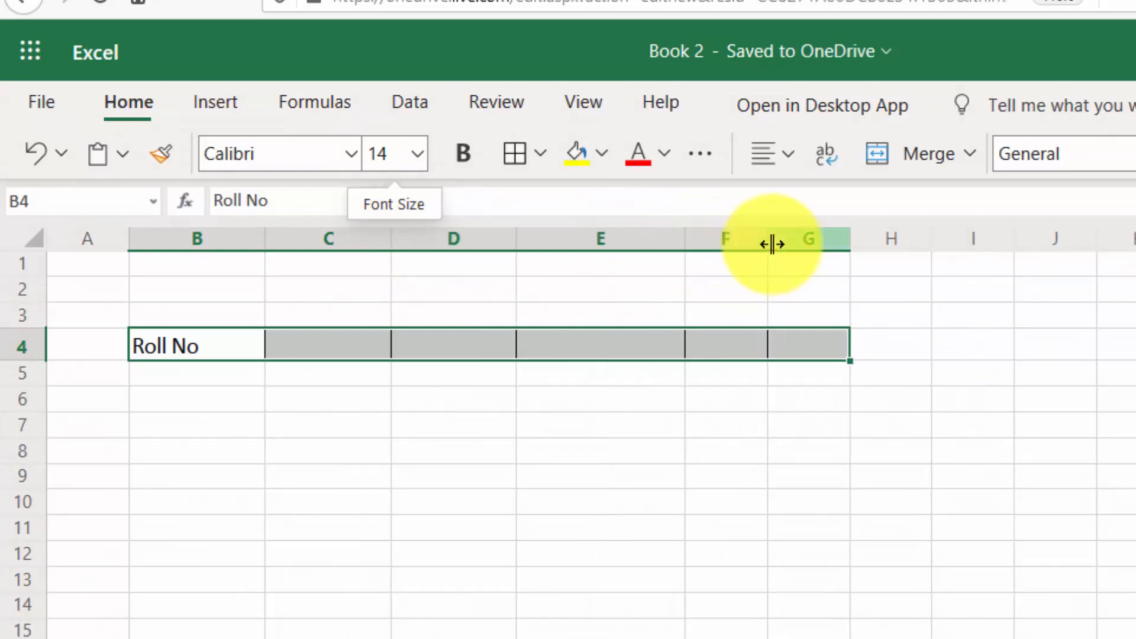
{"action": "left_click_drag", "start_coordinate": [768, 244], "coordinate": [817, 245]}
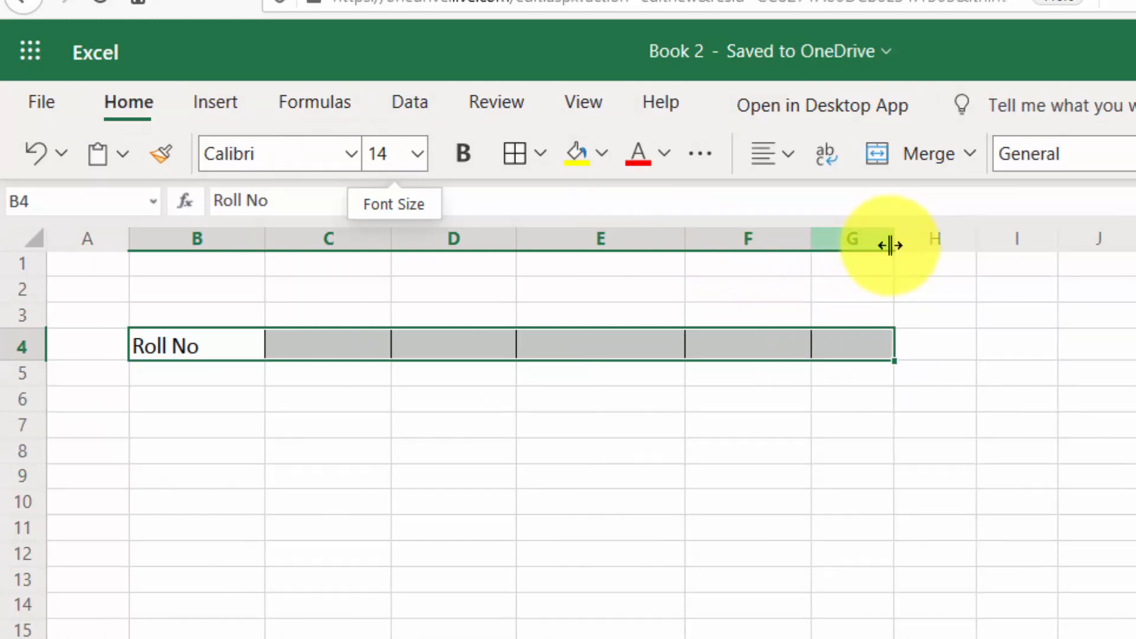
{"action": "left_click_drag", "start_coordinate": [891, 244], "coordinate": [939, 258]}
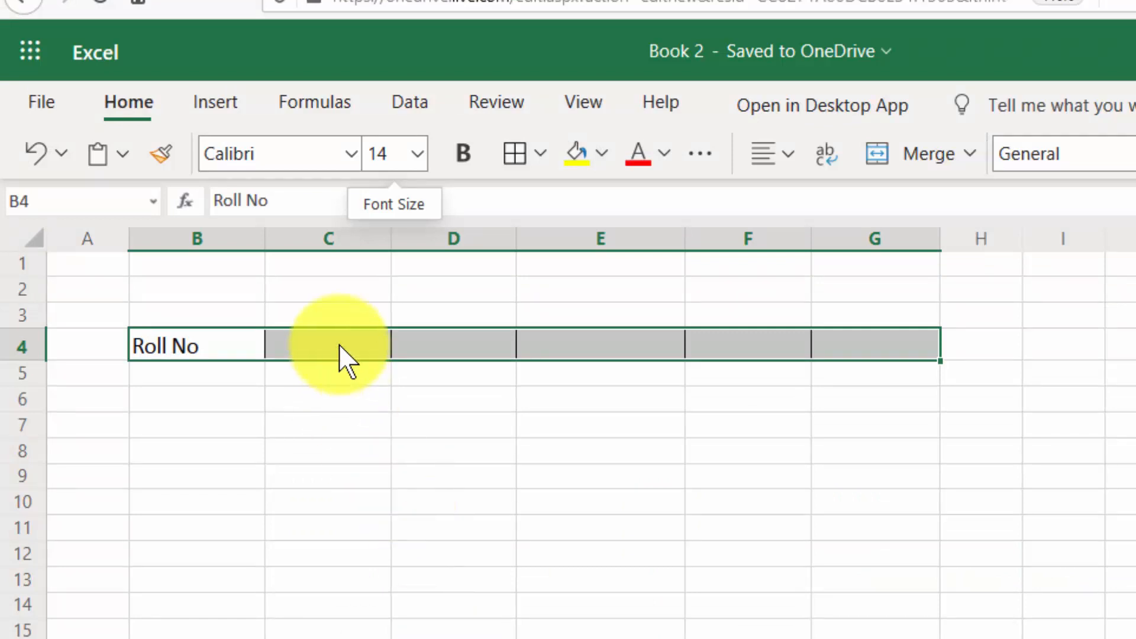
{"action": "left_click", "coordinate": [341, 348]}
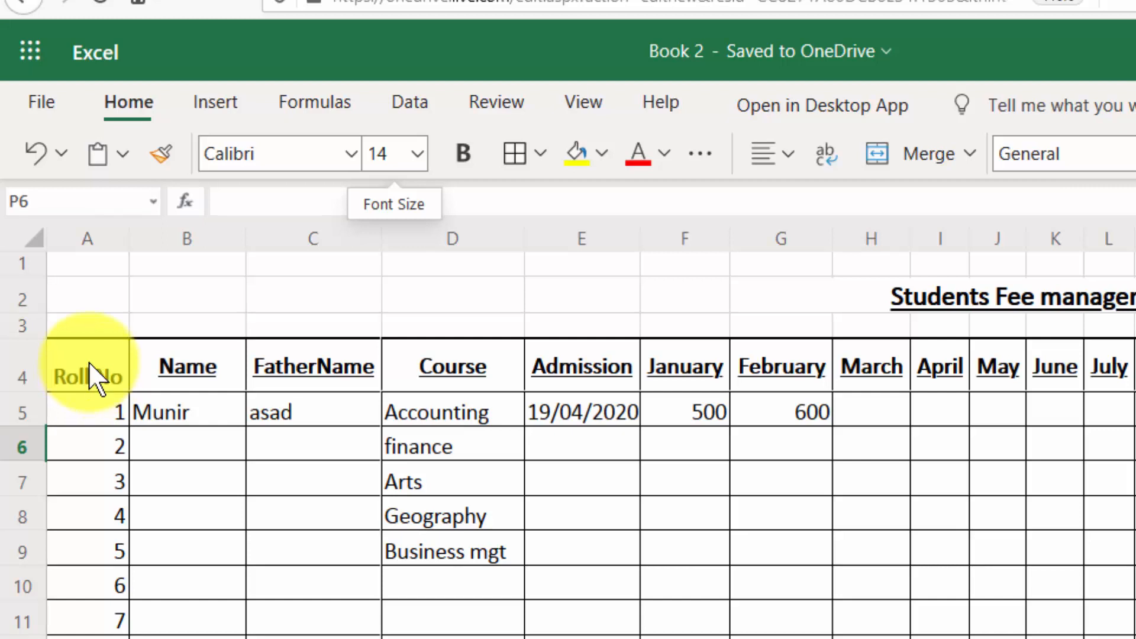
Align the "Roll No" heading in A4 of the fee sheet vertically to the middle of its cell
{"action": "left_click", "coordinate": [91, 383]}
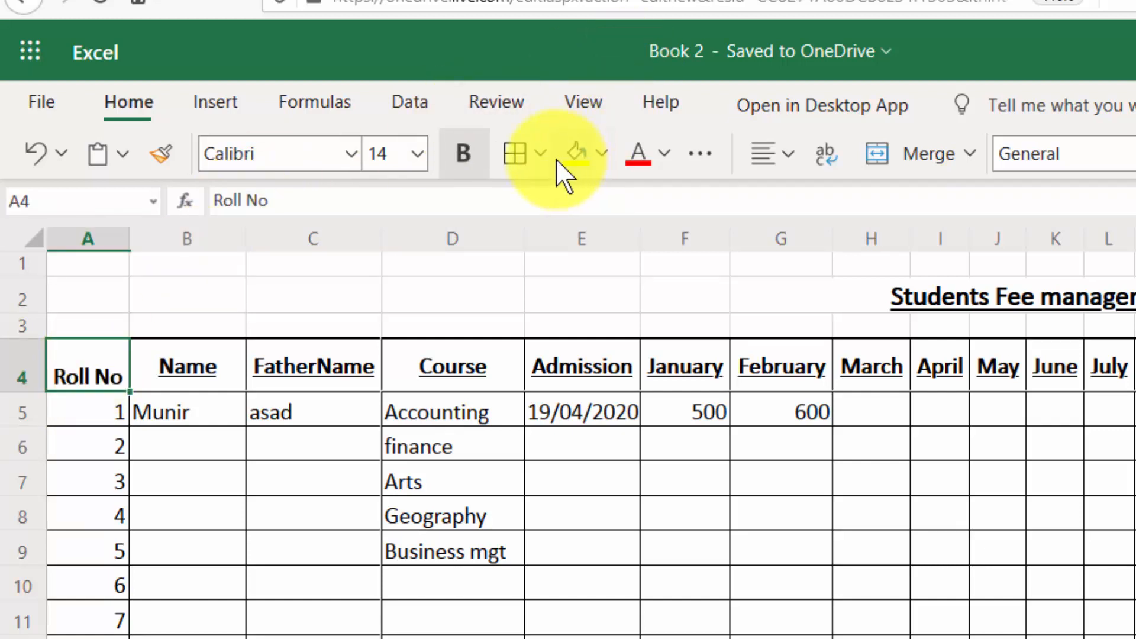
{"action": "left_click", "coordinate": [786, 156]}
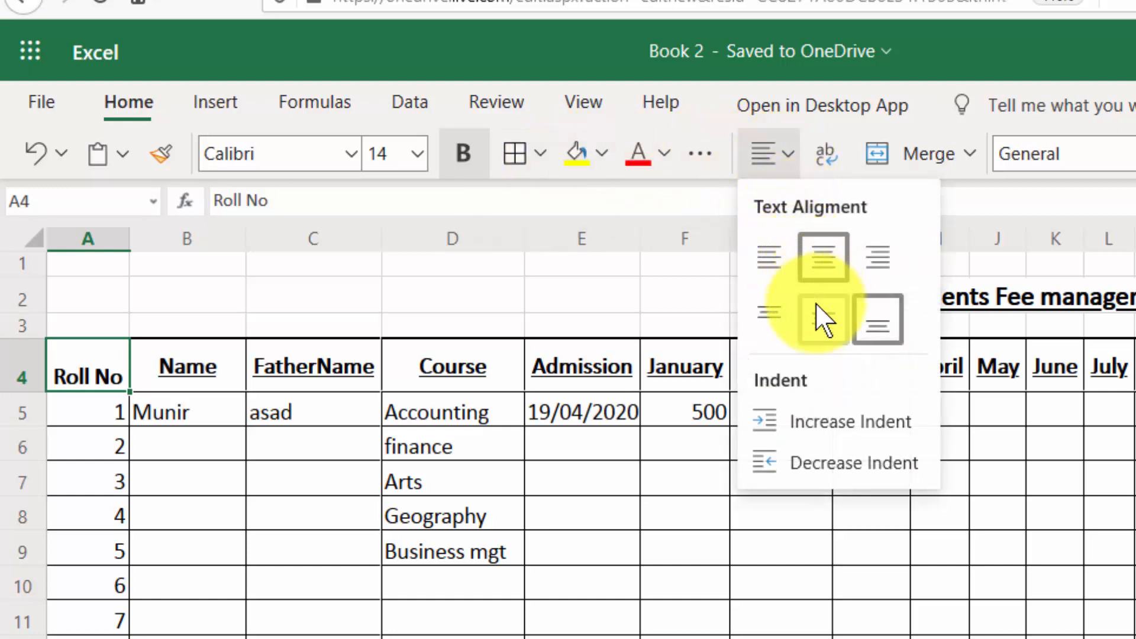
{"action": "left_click", "coordinate": [822, 319]}
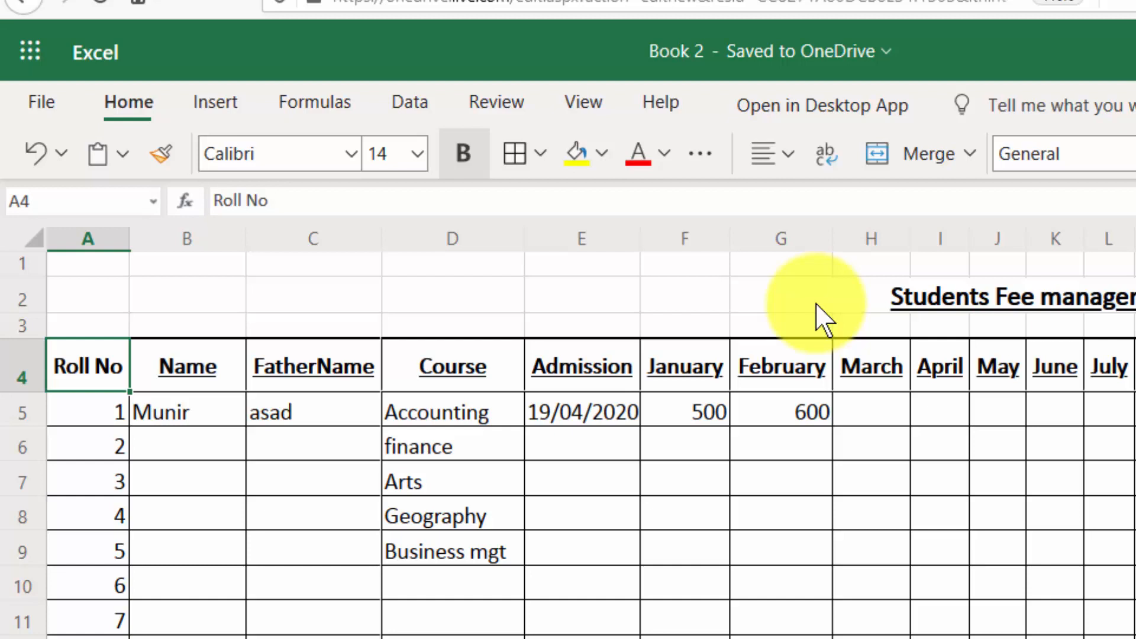
{"action": "left_click", "coordinate": [592, 579]}
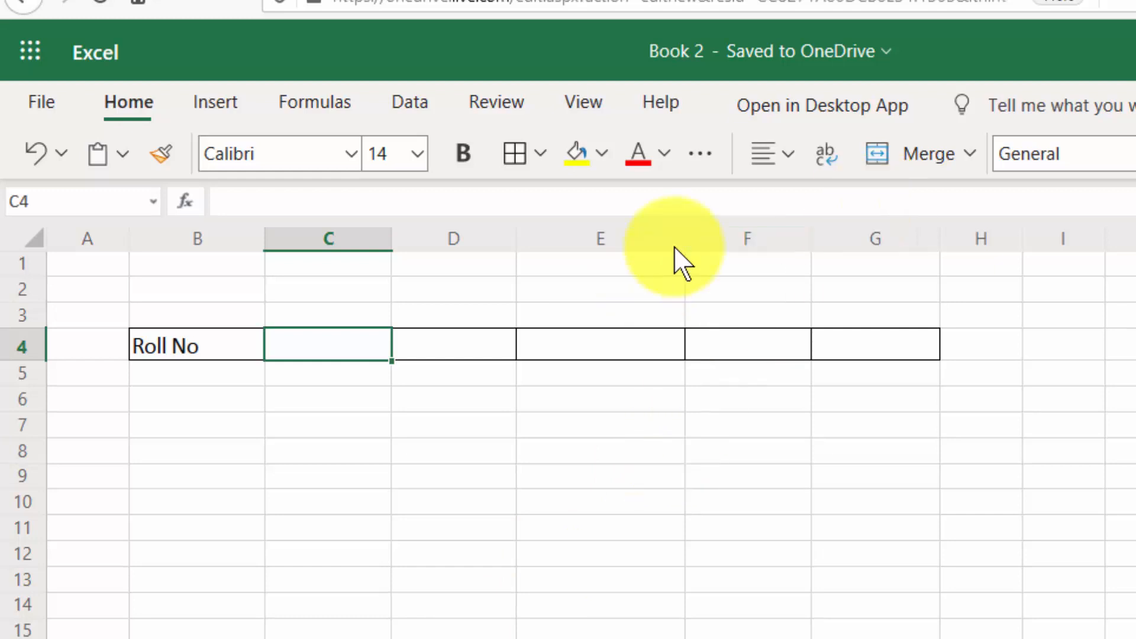
Add a list data validation to C4 of the receipt sheet, sourced from roll numbers 1 to 8 on the fee sheet, and check its choices
{"action": "left_click", "coordinate": [406, 104]}
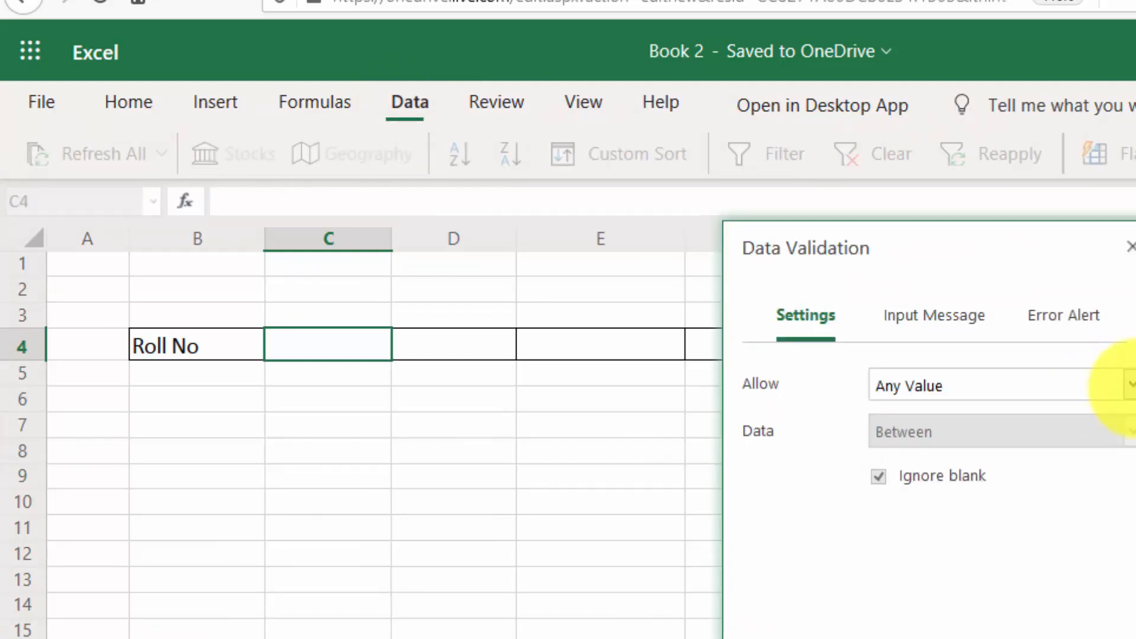
{"action": "left_click", "coordinate": [1131, 387]}
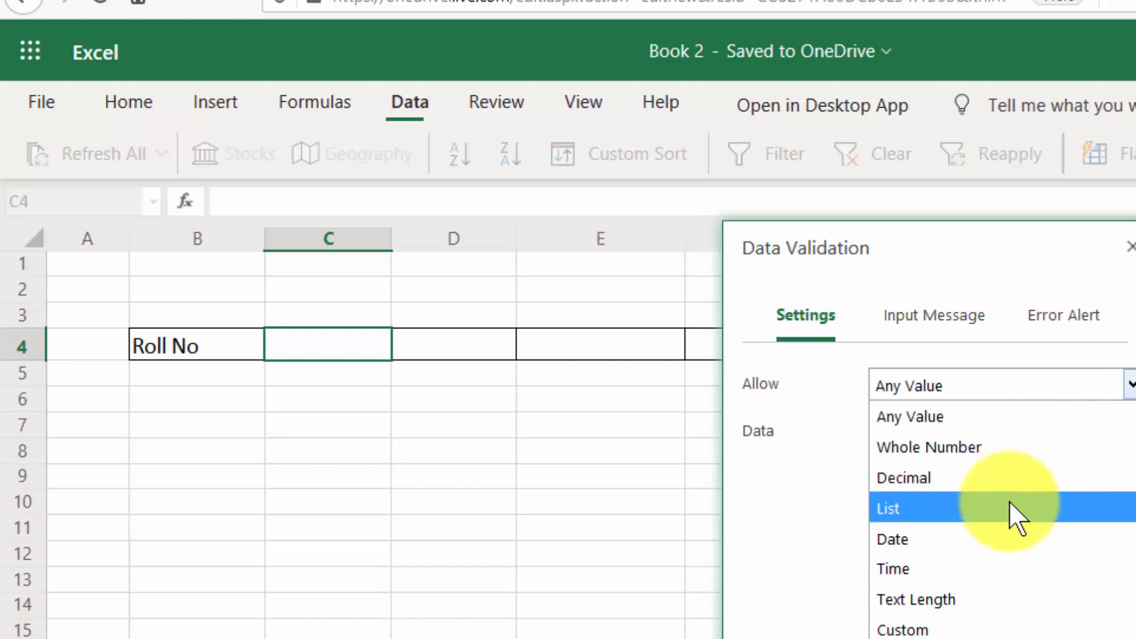
{"action": "left_click", "coordinate": [1013, 517]}
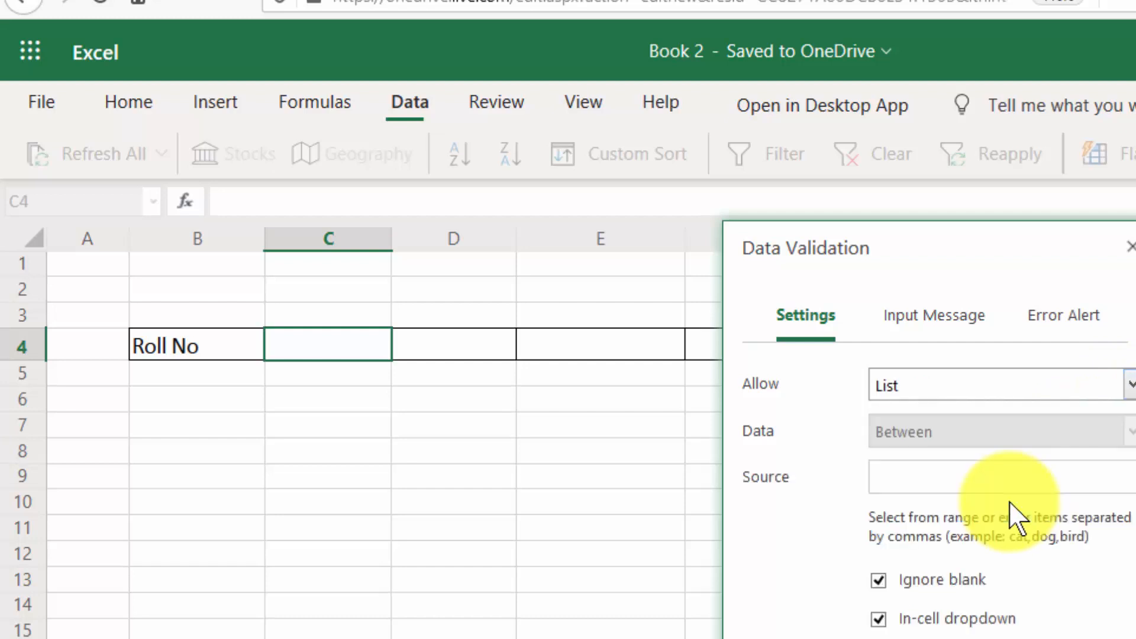
{"action": "left_click", "coordinate": [967, 482]}
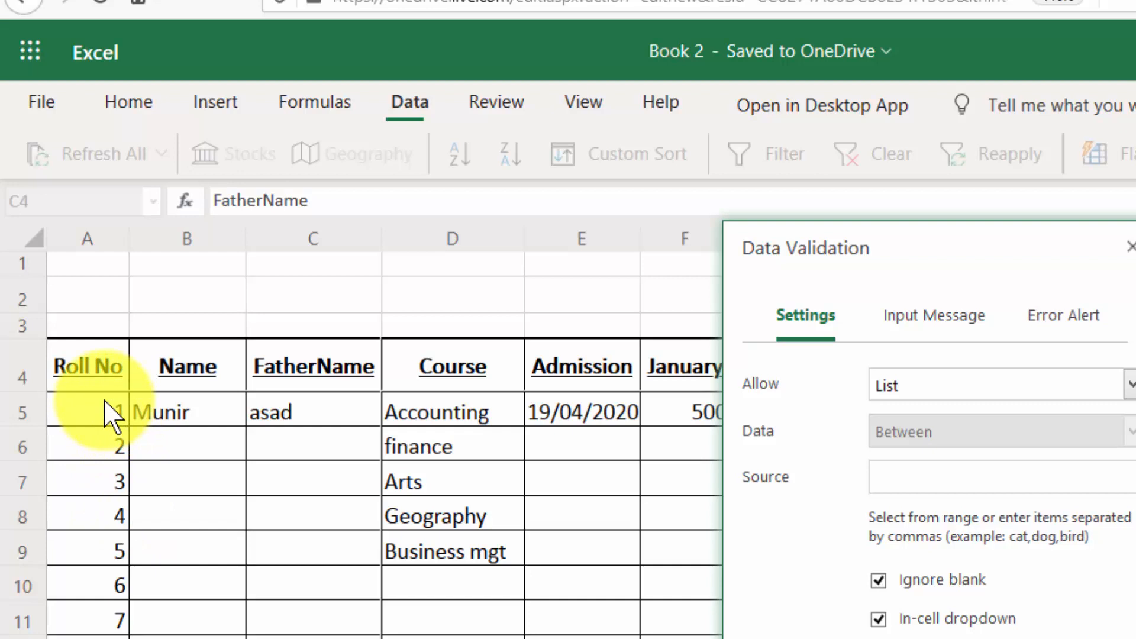
{"action": "left_click_drag", "start_coordinate": [111, 416], "coordinate": [111, 632]}
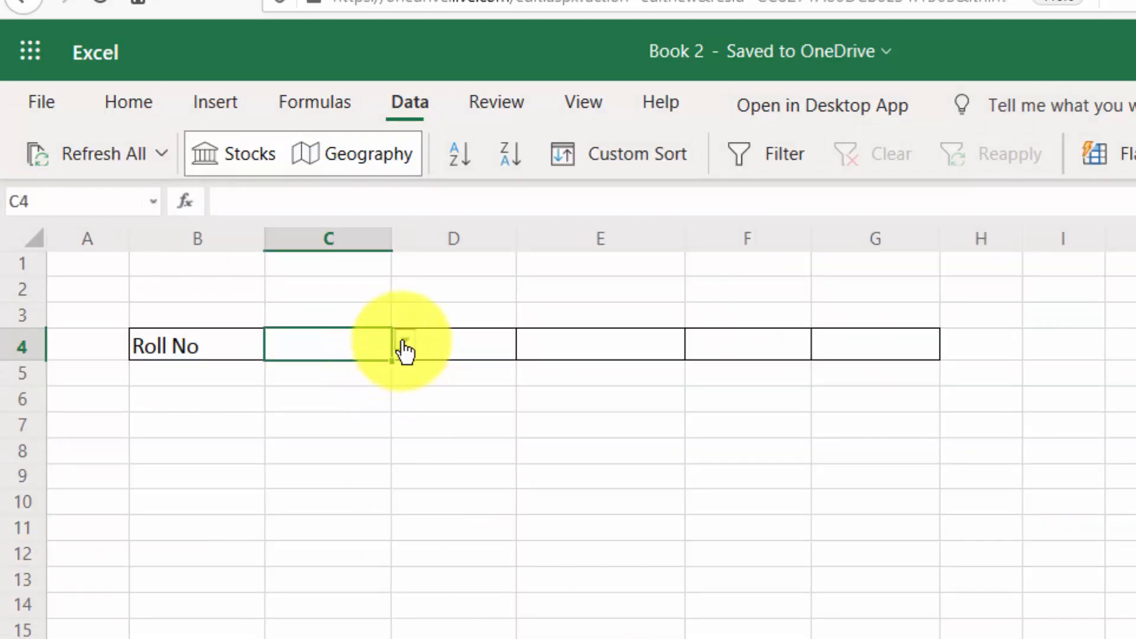
{"action": "left_click", "coordinate": [405, 345]}
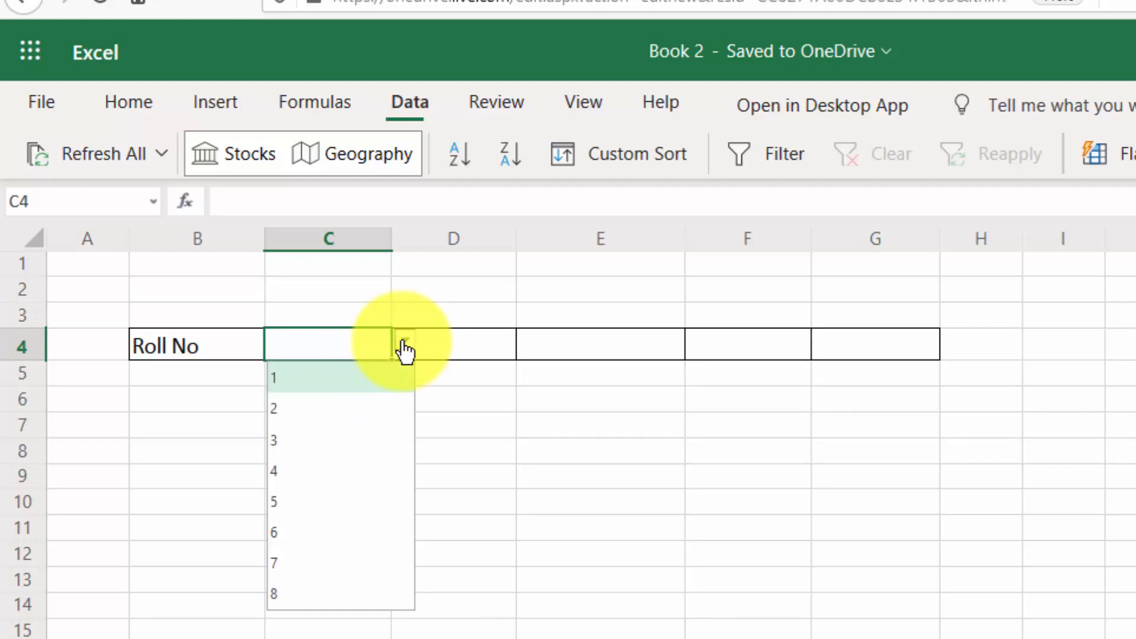
{"action": "left_click", "coordinate": [405, 350]}
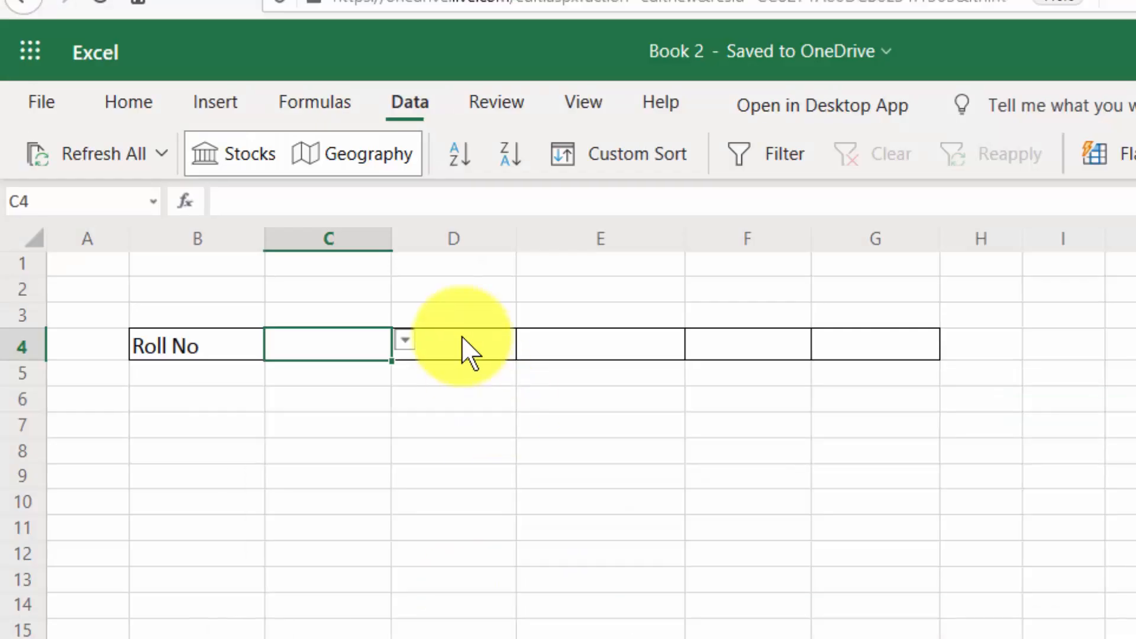
Enter the label "Months" in D4 of the receipt row
{"action": "left_click", "coordinate": [462, 345]}
{"action": "type", "text": "Month"}
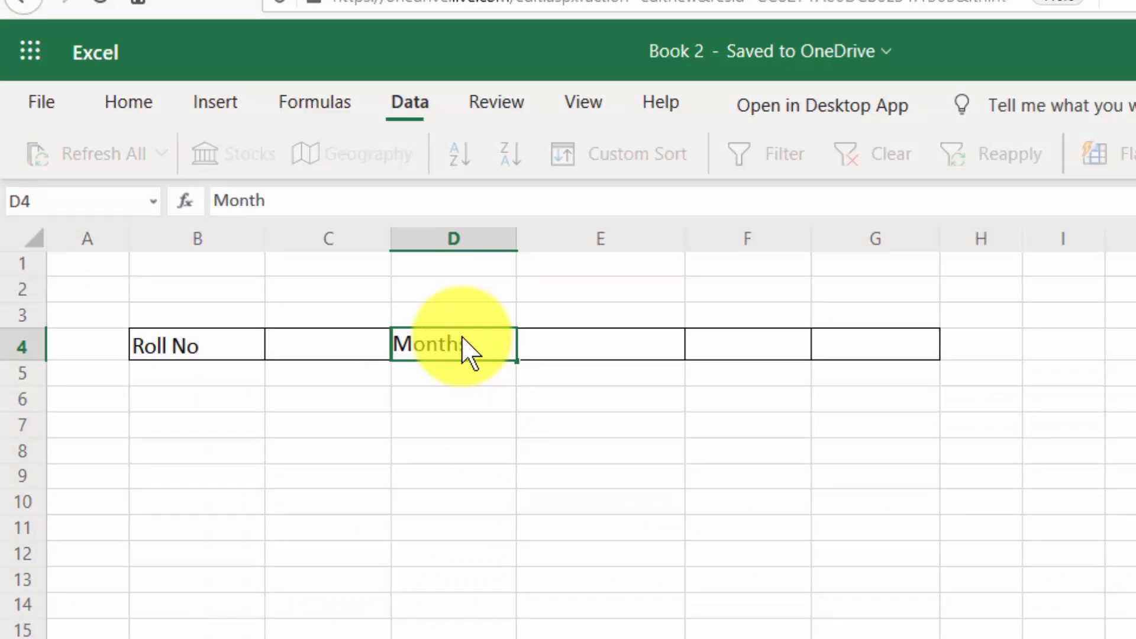
{"action": "key", "text": "Tab"}
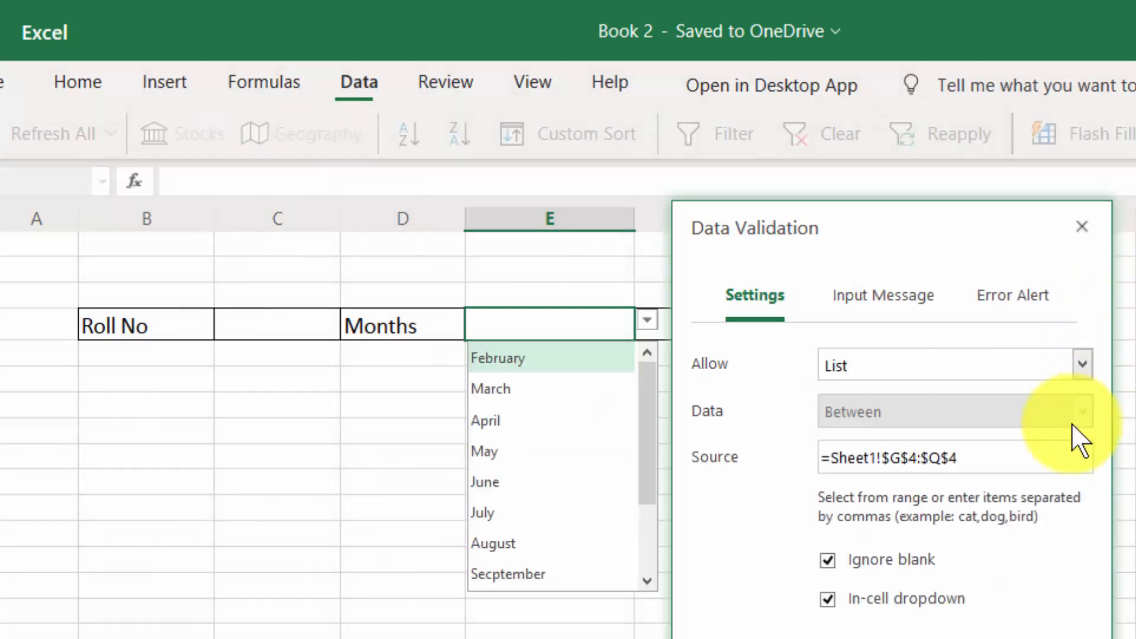
Reselect the source of E4's validation list as the fee sheet's month headings starting from January, and check the choices
{"action": "left_click", "coordinate": [1015, 457]}
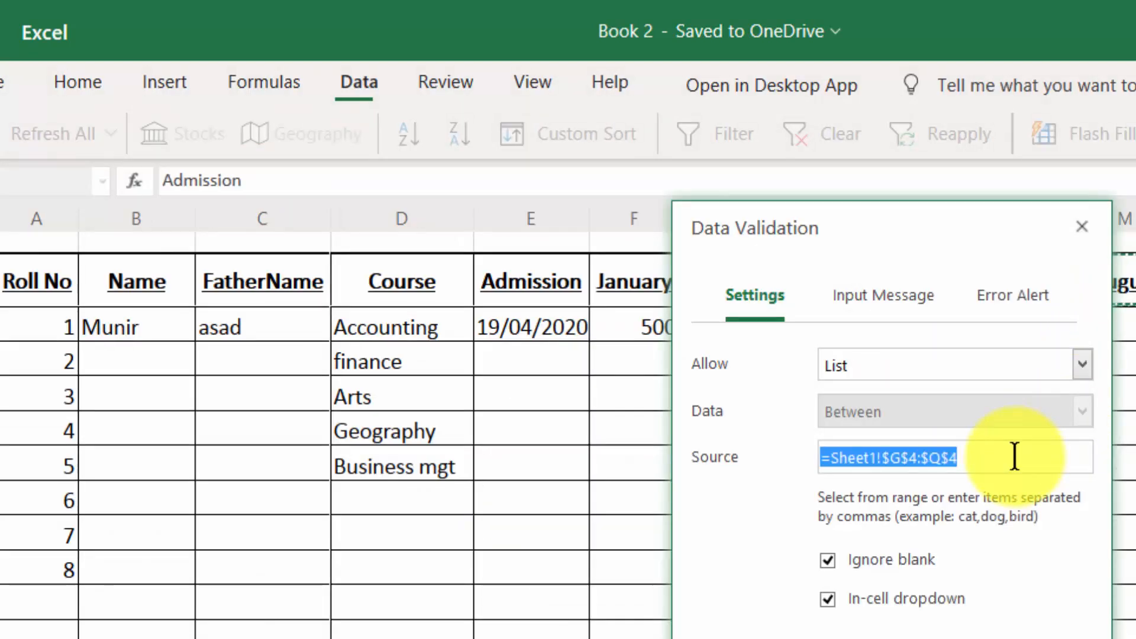
{"action": "left_click_drag", "start_coordinate": [952, 215], "coordinate": [897, 357]}
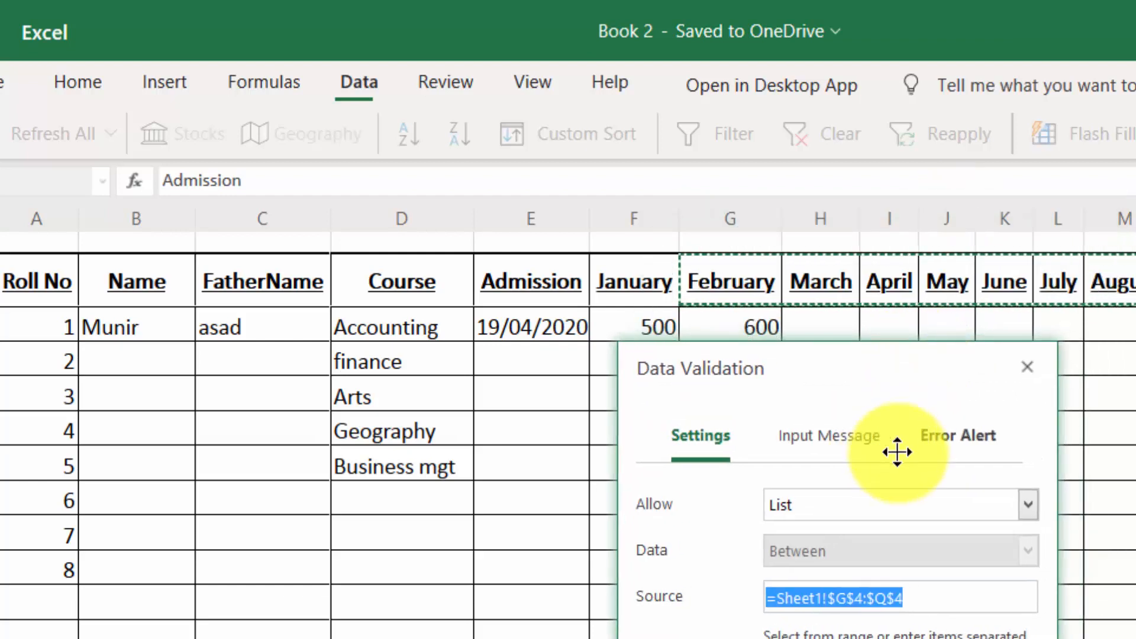
{"action": "left_click_drag", "start_coordinate": [631, 272], "coordinate": [1135, 283]}
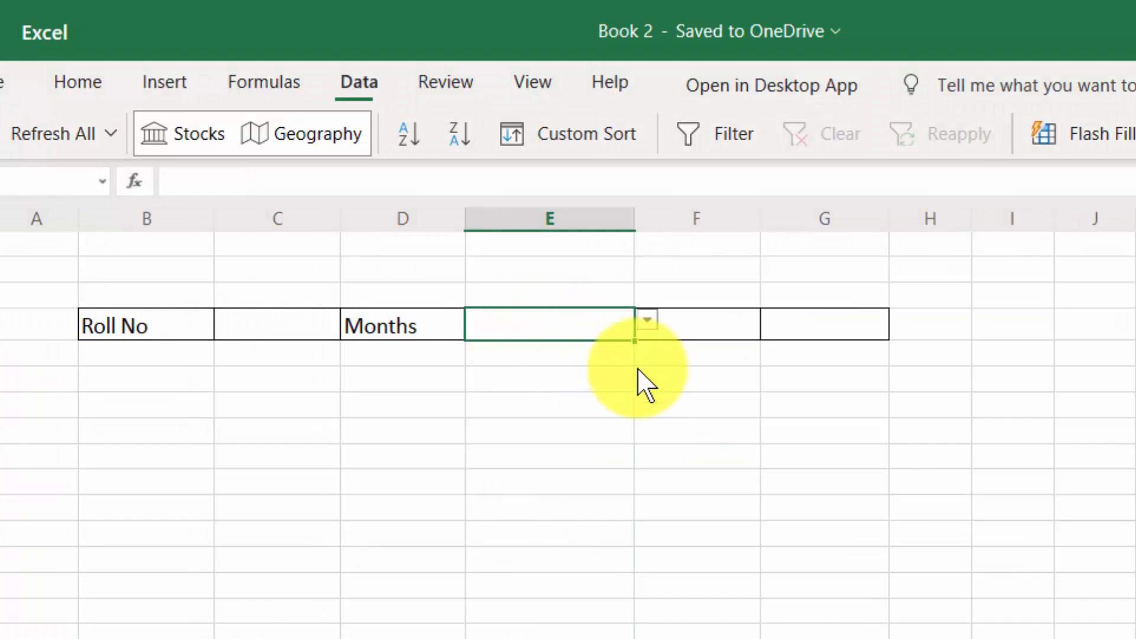
{"action": "left_click", "coordinate": [646, 322]}
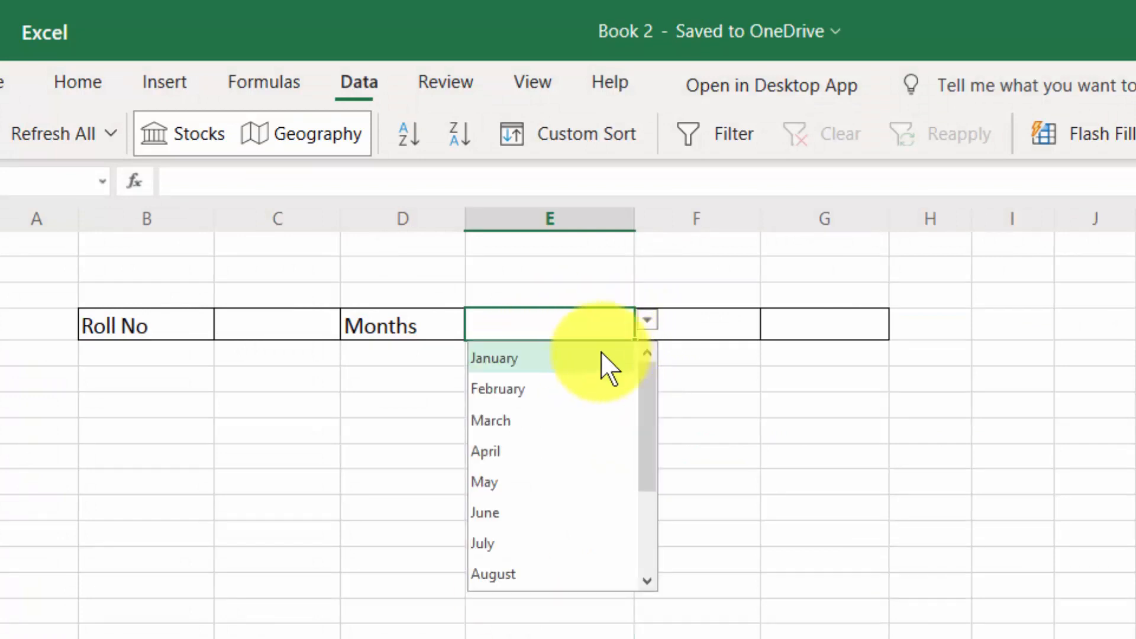
Enter the label "Course" in F4 of the receipt row
{"action": "left_click", "coordinate": [698, 333]}
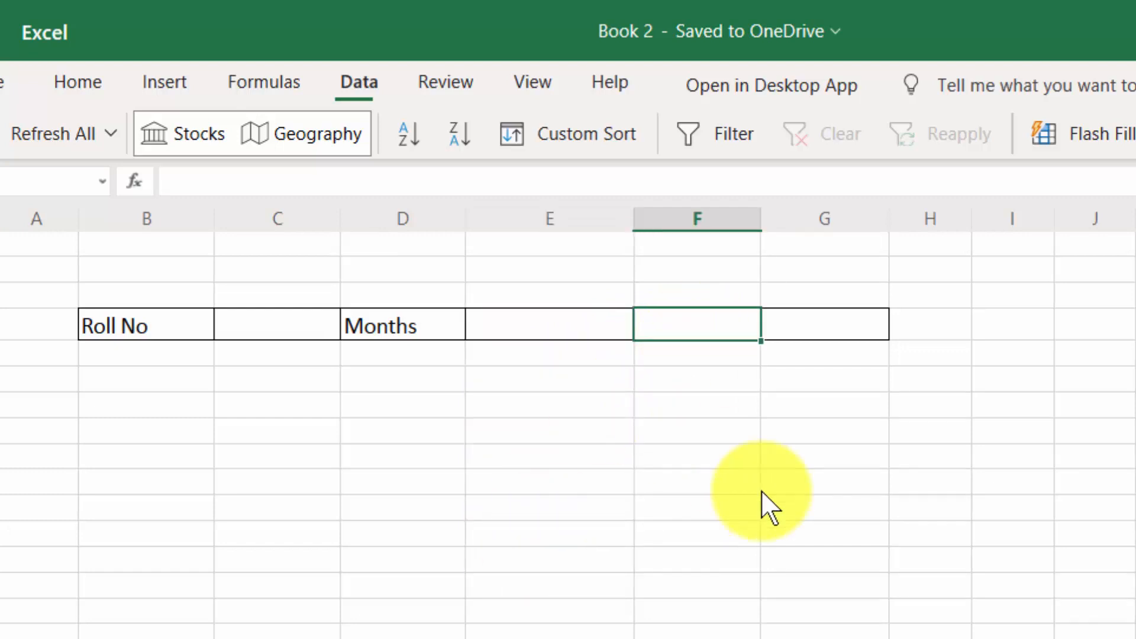
{"action": "type", "text": "Course"}
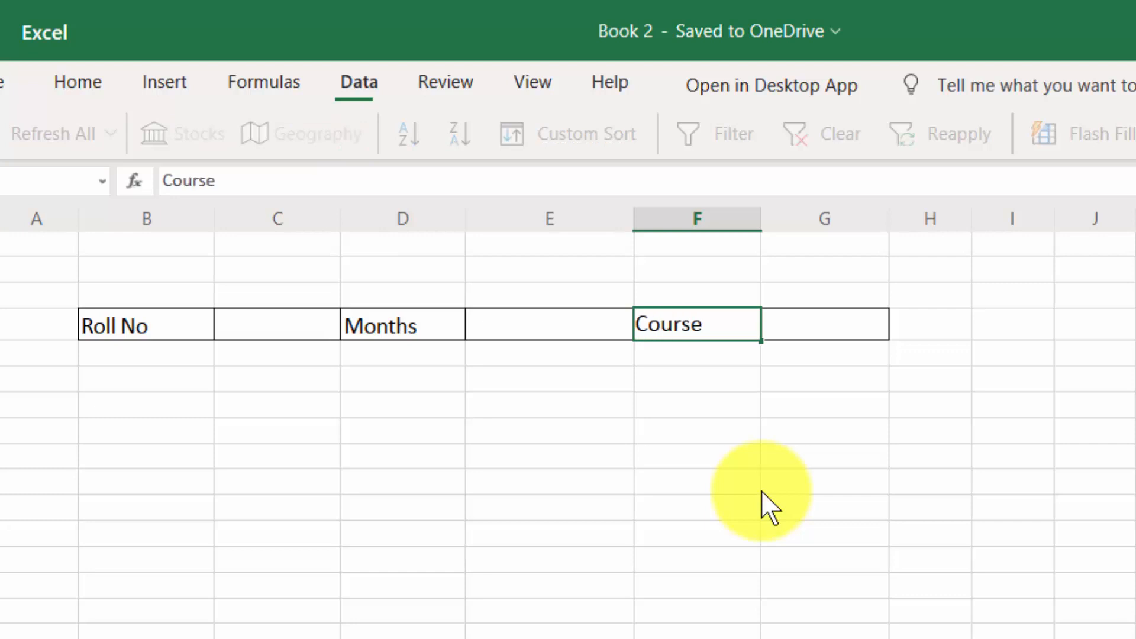
{"action": "key", "text": "Tab"}
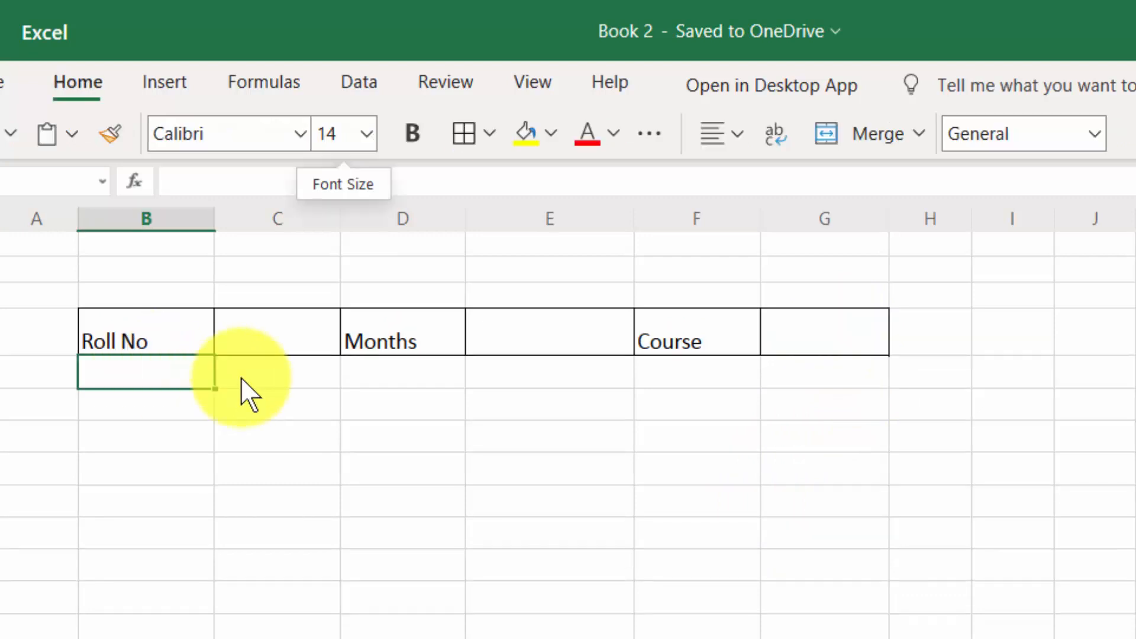
Merge cells C5 and D5 and enter the label "Name" in B5
{"action": "left_click", "coordinate": [266, 379]}
{"action": "left_click_drag", "start_coordinate": [350, 374], "coordinate": [370, 379]}
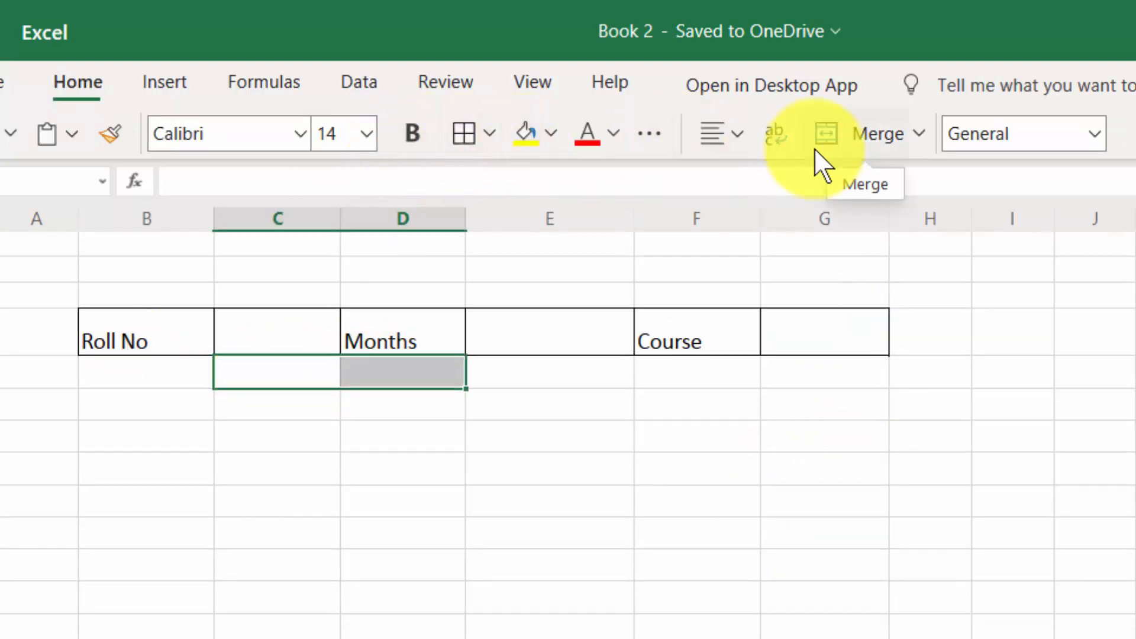
{"action": "left_click", "coordinate": [877, 142]}
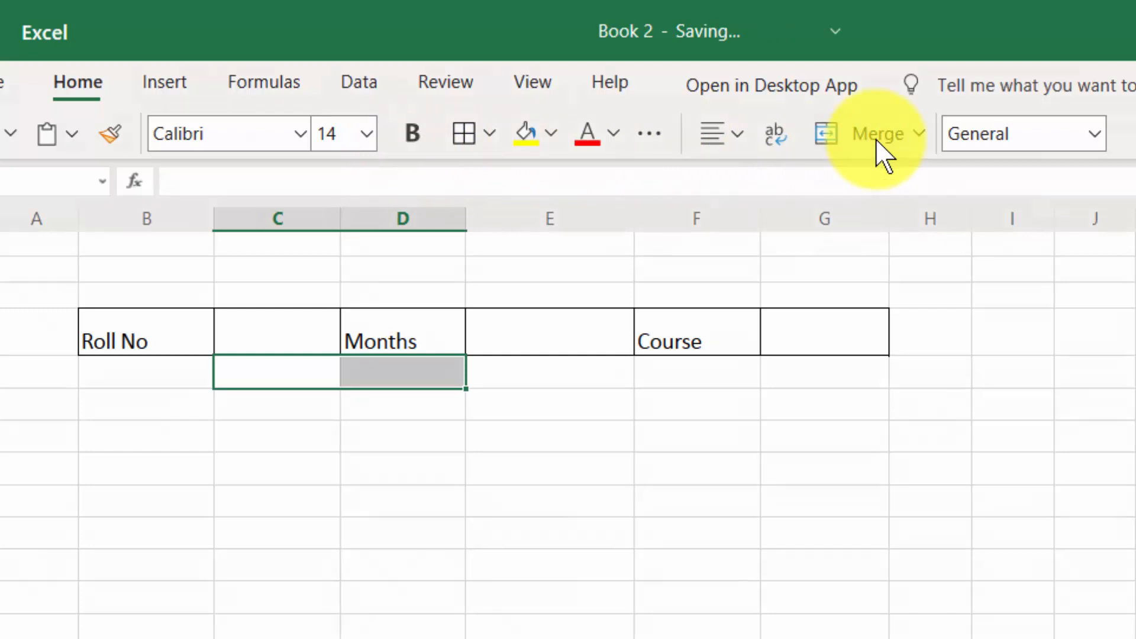
{"action": "left_click", "coordinate": [158, 372]}
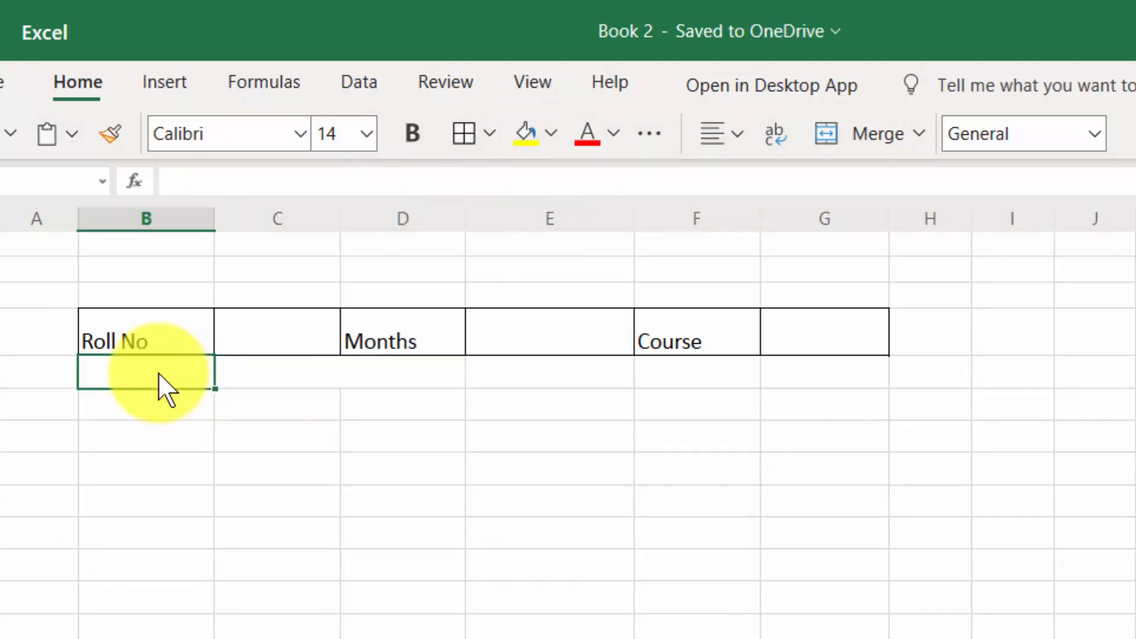
{"action": "type", "text": "Name"}
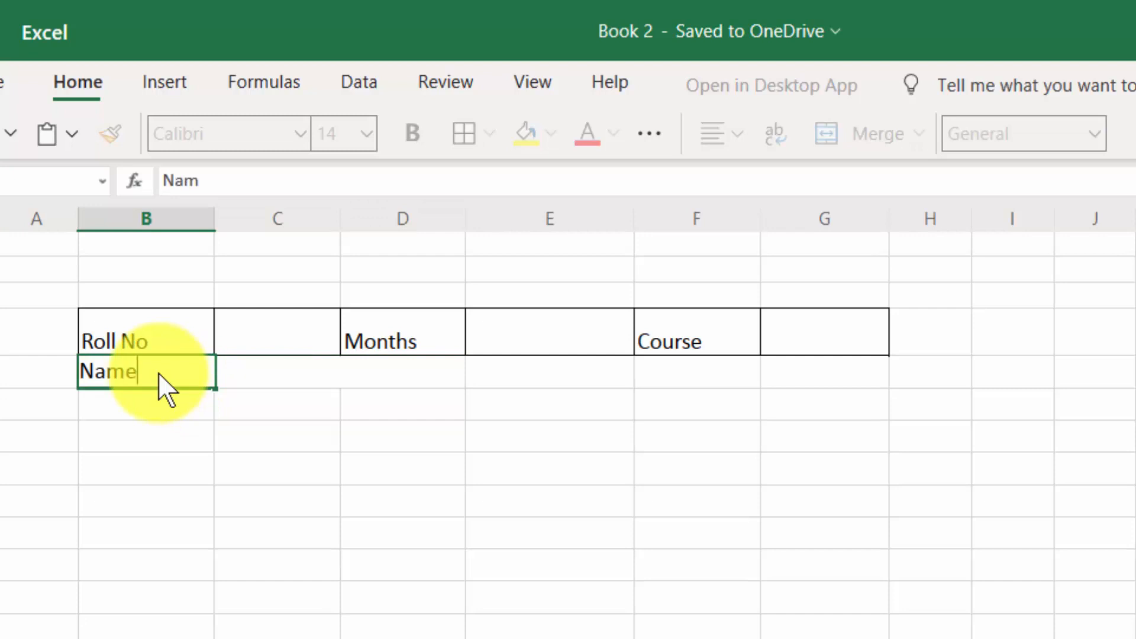
{"action": "key", "text": "Tab"}
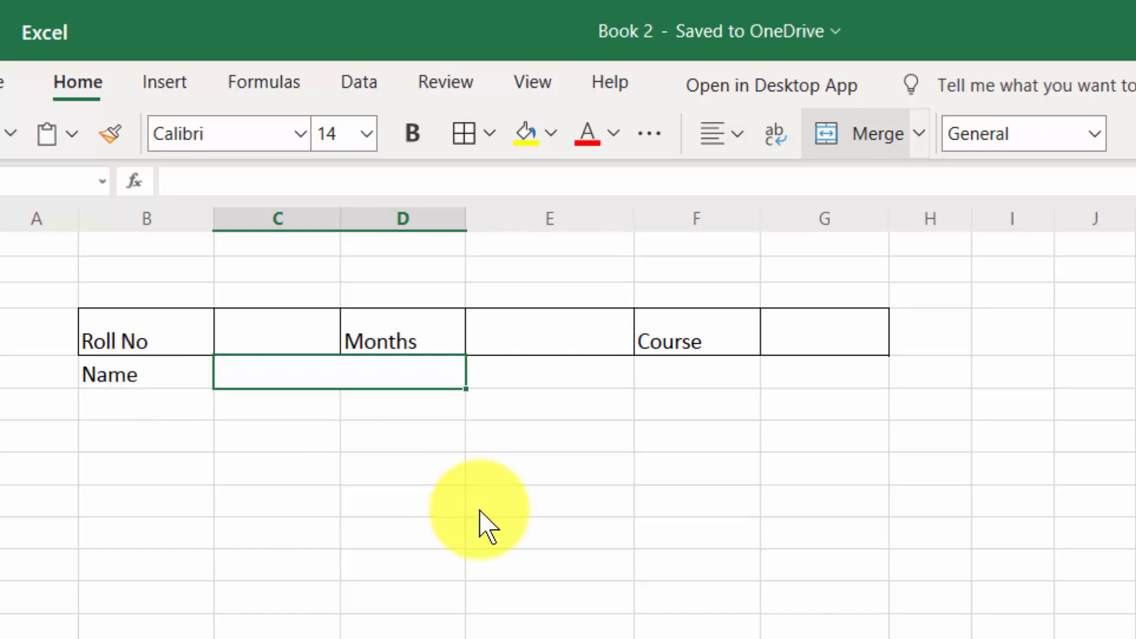
{"action": "type", "text": "="}
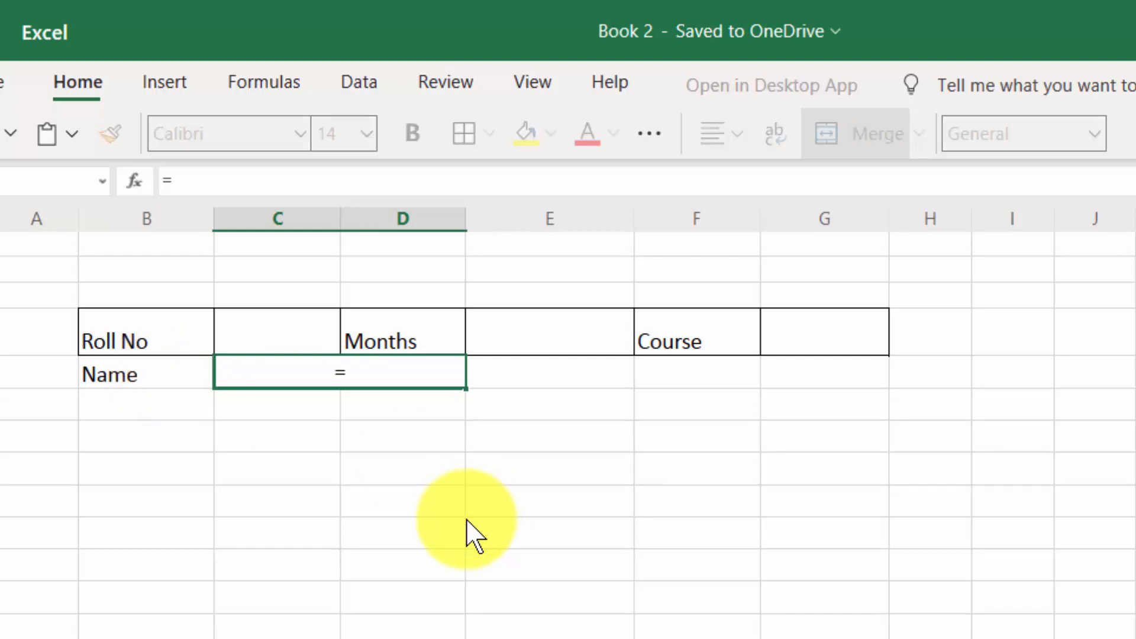
{"action": "left_click", "coordinate": [469, 570]}
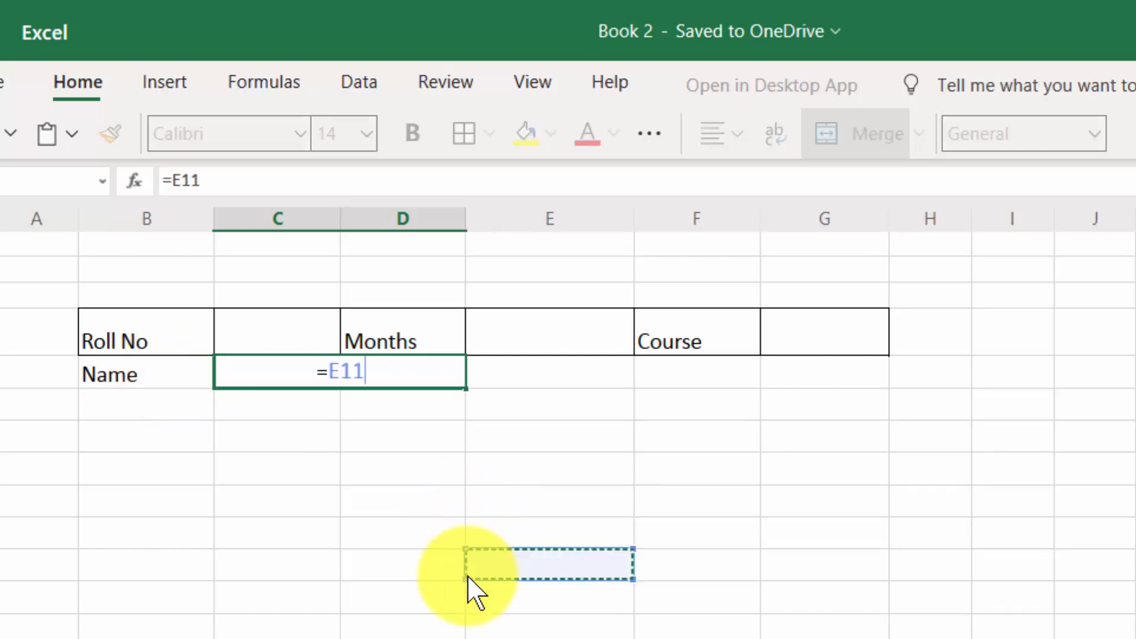
{"action": "key", "text": "BackSpace"}
{"action": "key", "text": "BackSpace"}
{"action": "key", "text": "BackSpace"}
{"action": "key", "text": "BackSpace"}
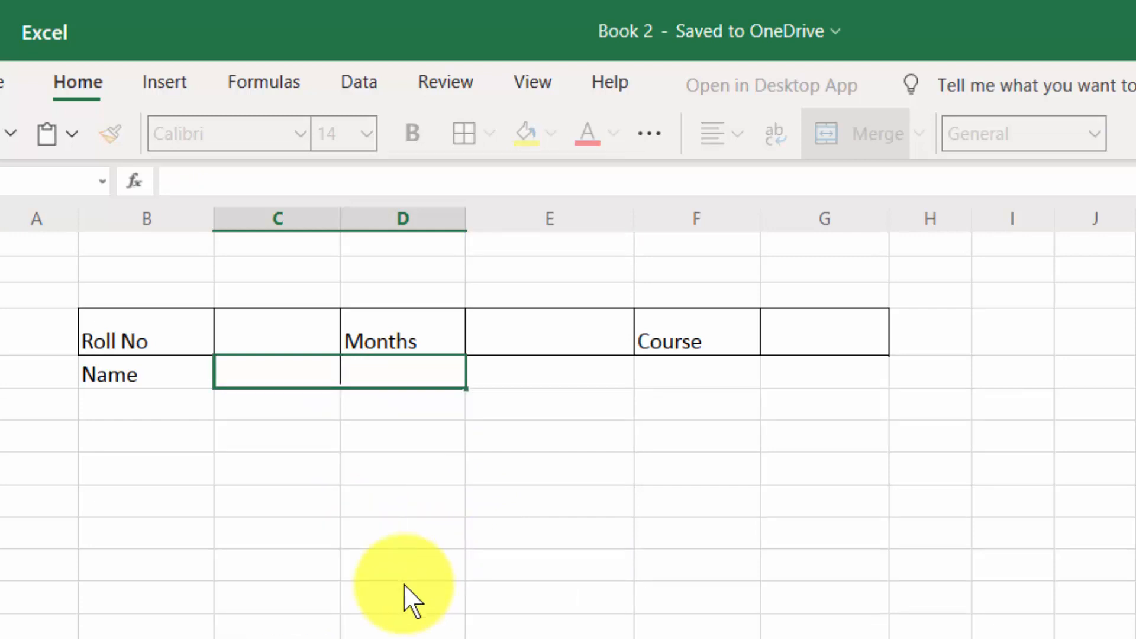
{"action": "left_click", "coordinate": [452, 598]}
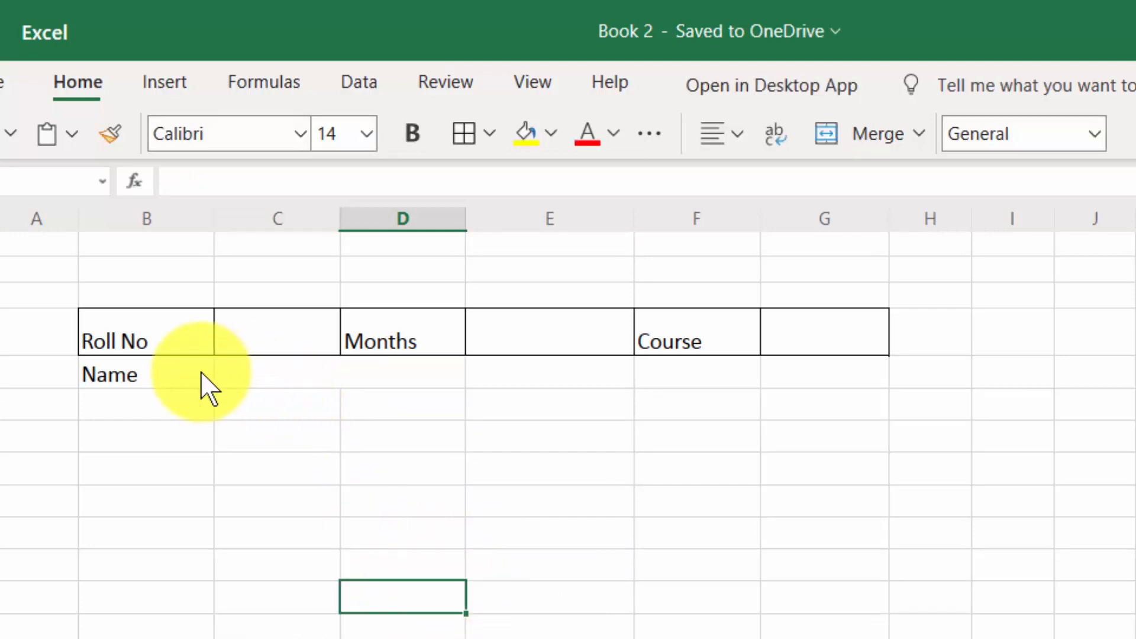
Set the font size of the receipt block below the first row, from B5 across to column G, to 16
{"action": "left_click_drag", "start_coordinate": [186, 380], "coordinate": [825, 624]}
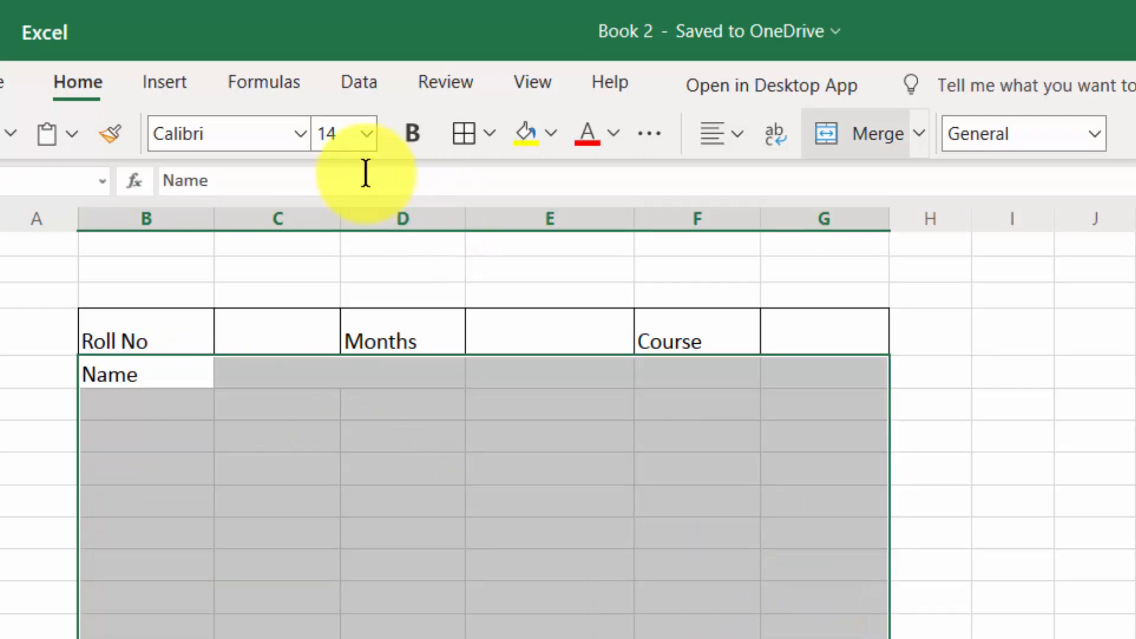
{"action": "left_click", "coordinate": [362, 145]}
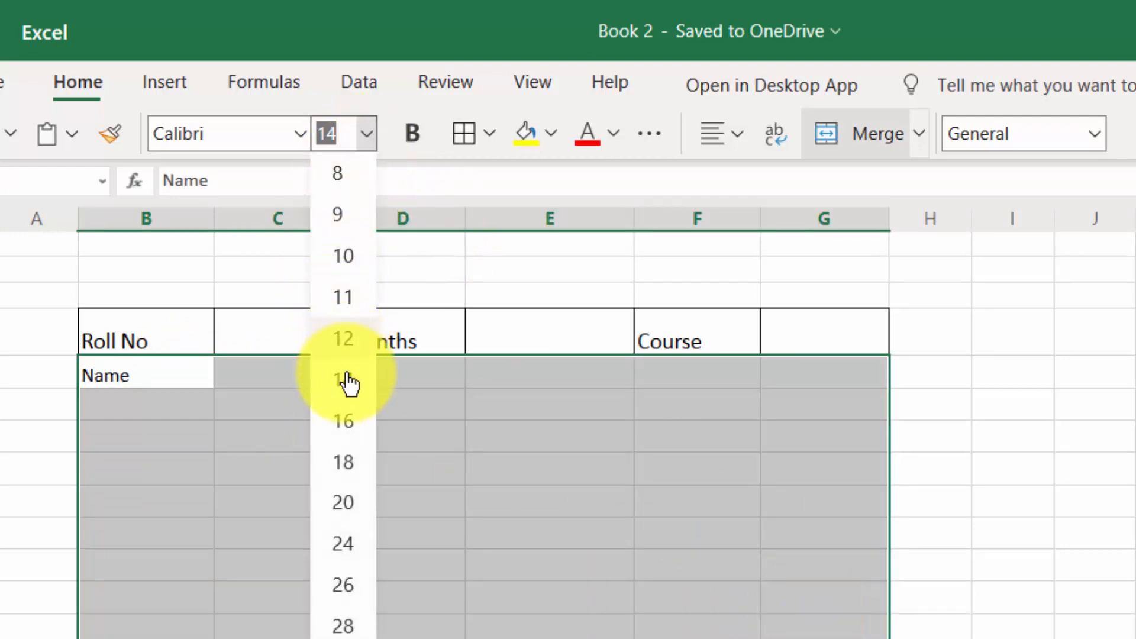
{"action": "left_click", "coordinate": [348, 438]}
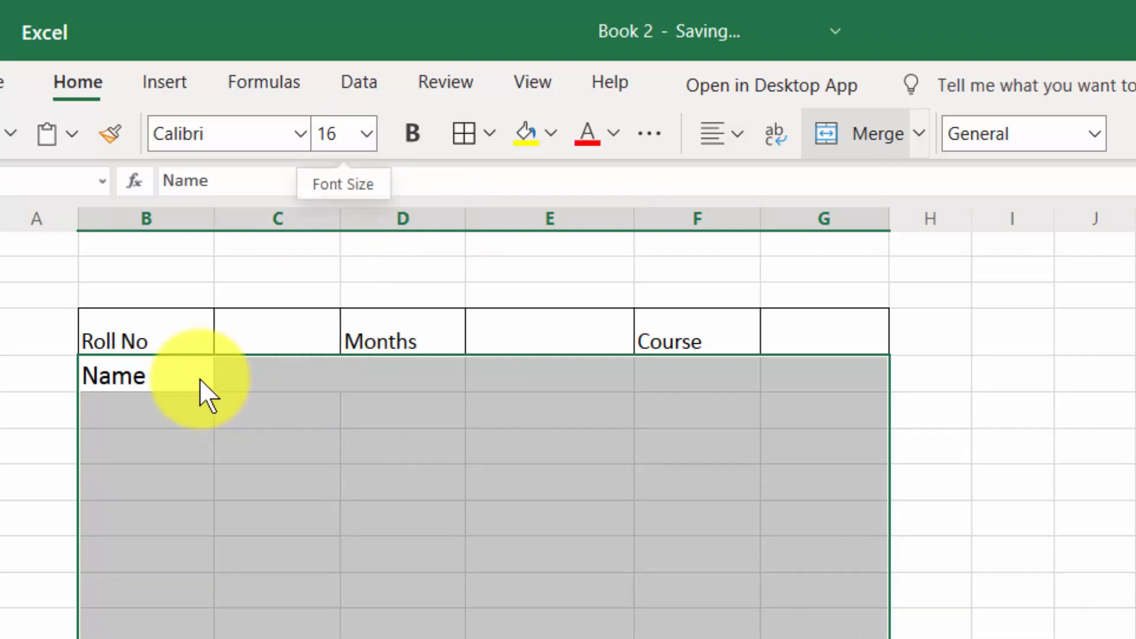
Start a VLOOKUP formula in merged cell C5 with C4 as the lookup value and Sheet1's A4:T15 as the table array
{"action": "left_click", "coordinate": [249, 379]}
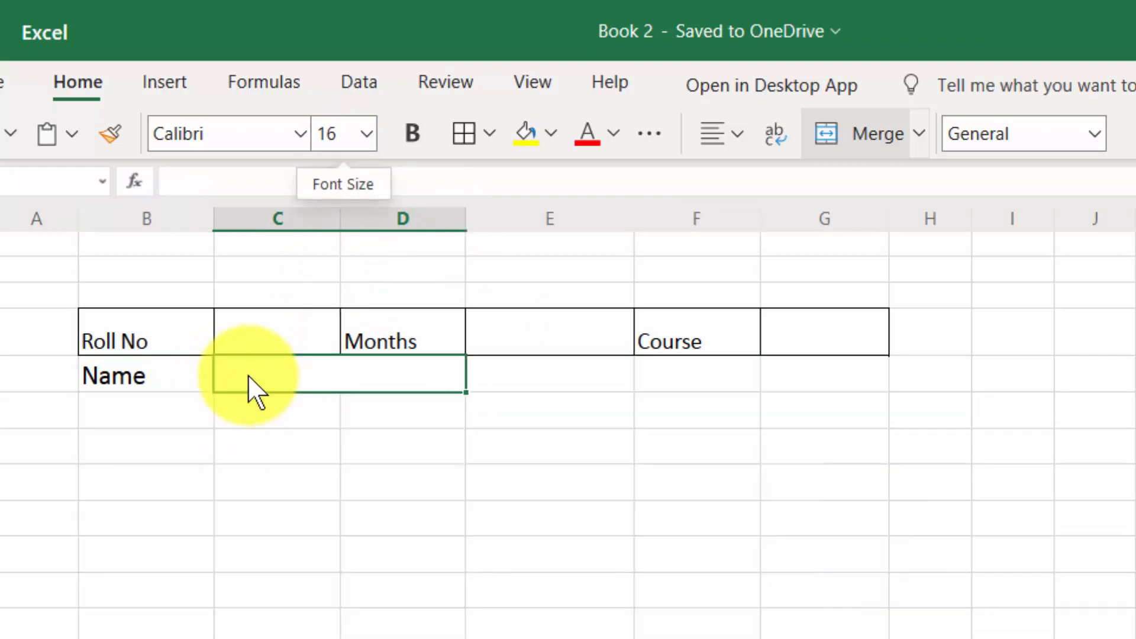
{"action": "type", "text": "=v"}
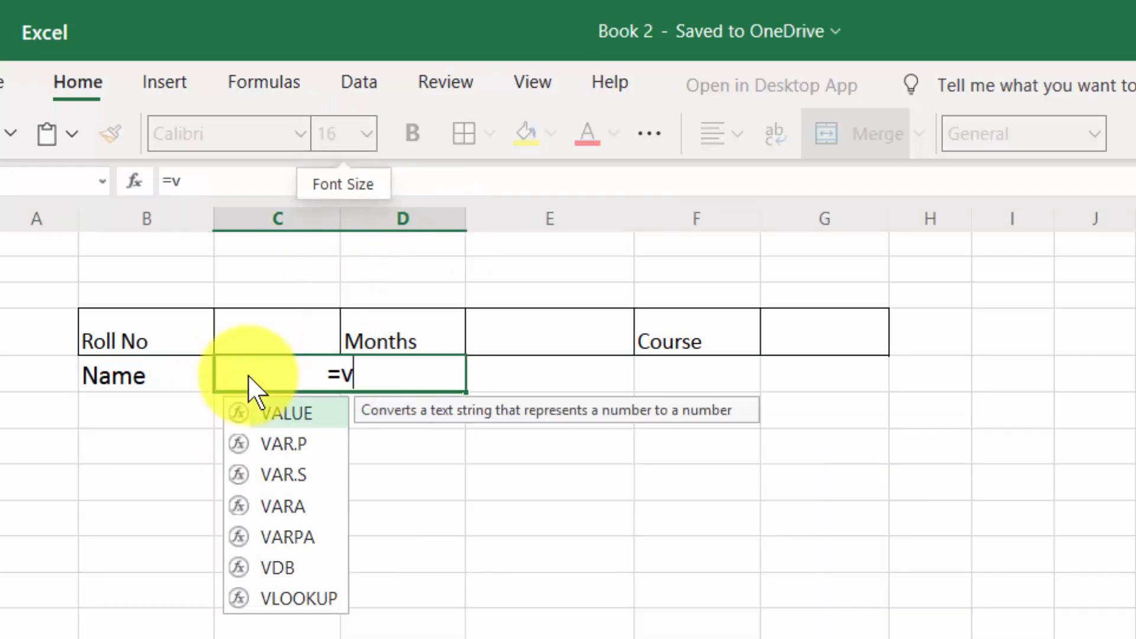
{"action": "type", "text": "lookup"}
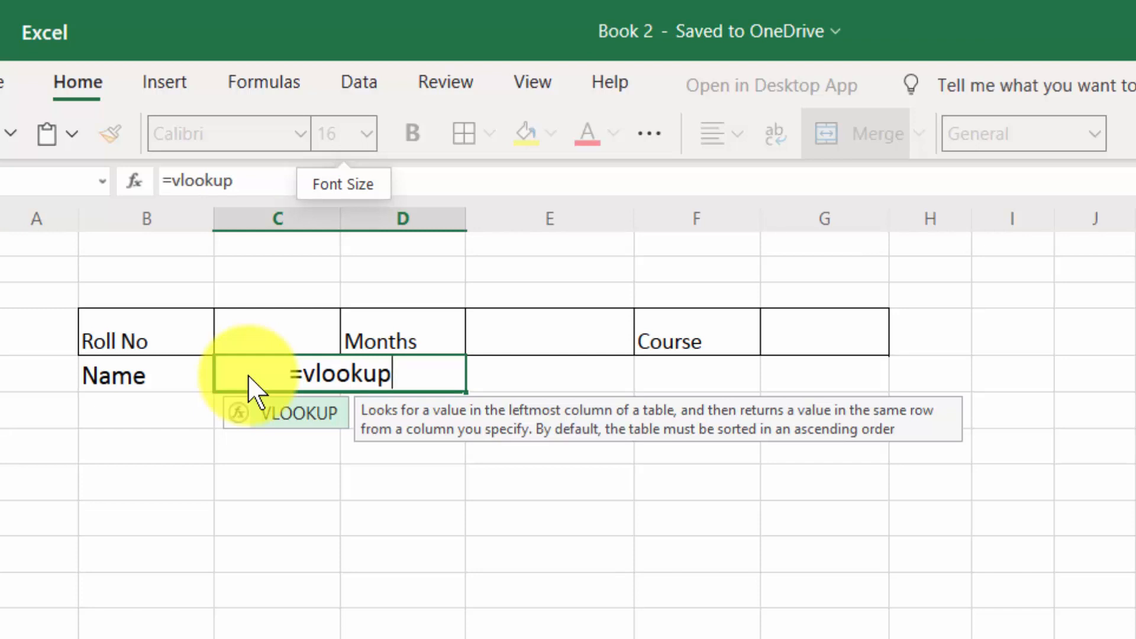
{"action": "type", "text": "("}
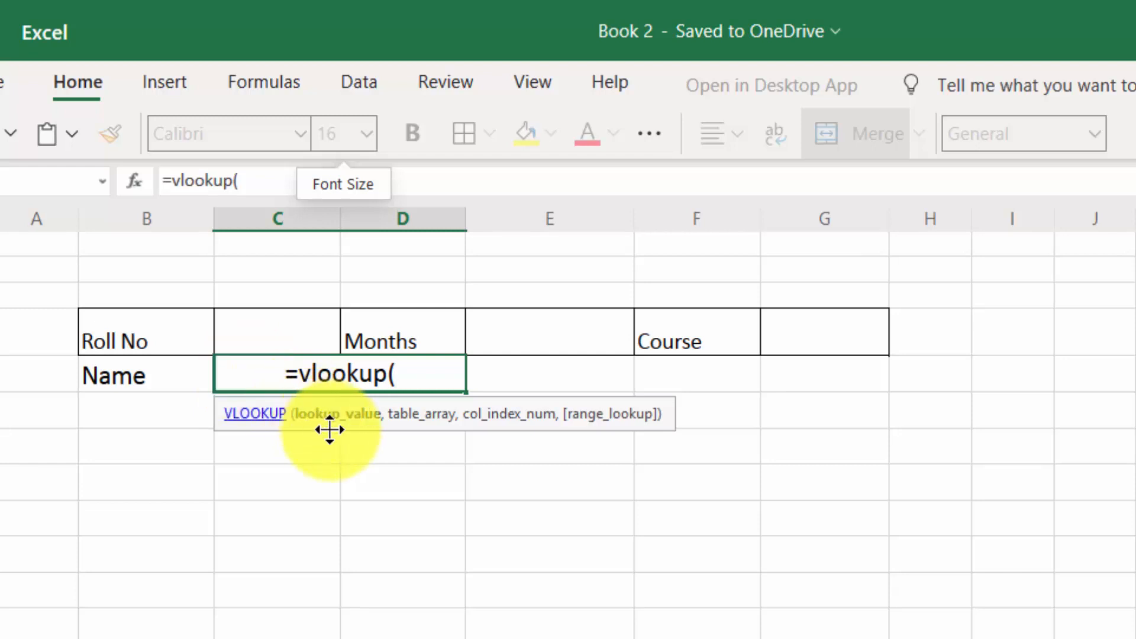
{"action": "left_click", "coordinate": [286, 350]}
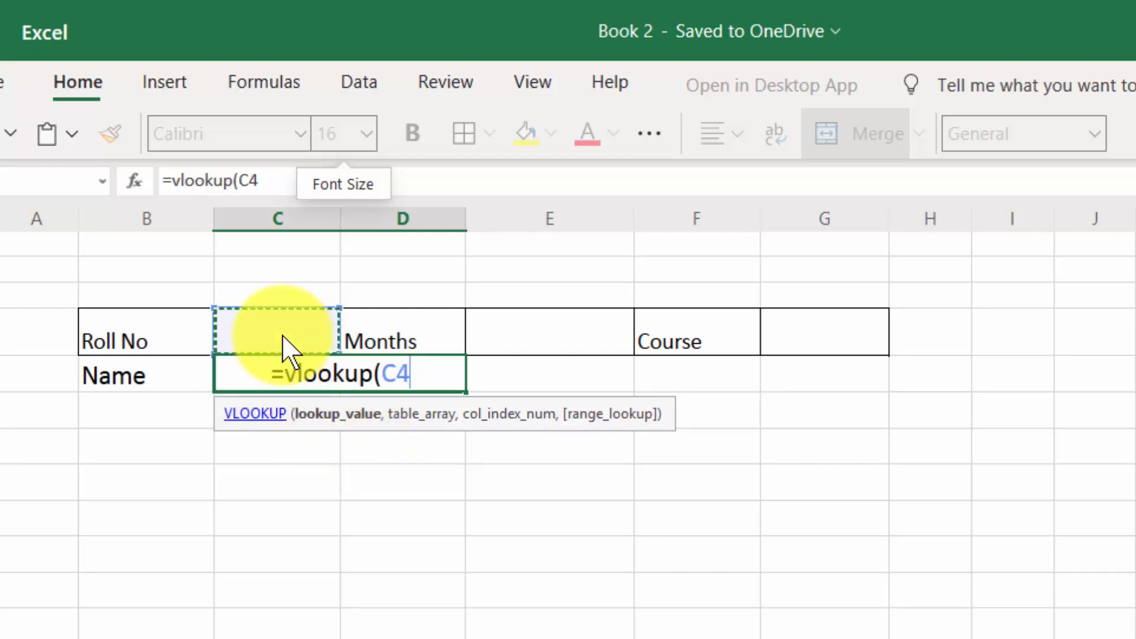
{"action": "type", "text": ","}
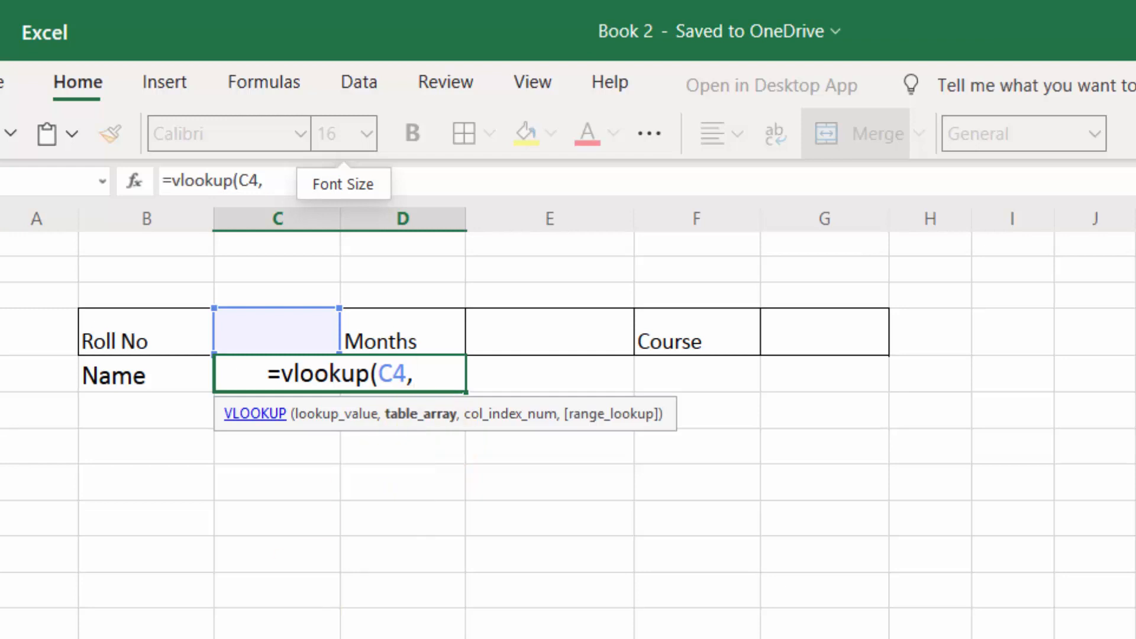
{"action": "left_click", "coordinate": [249, 638]}
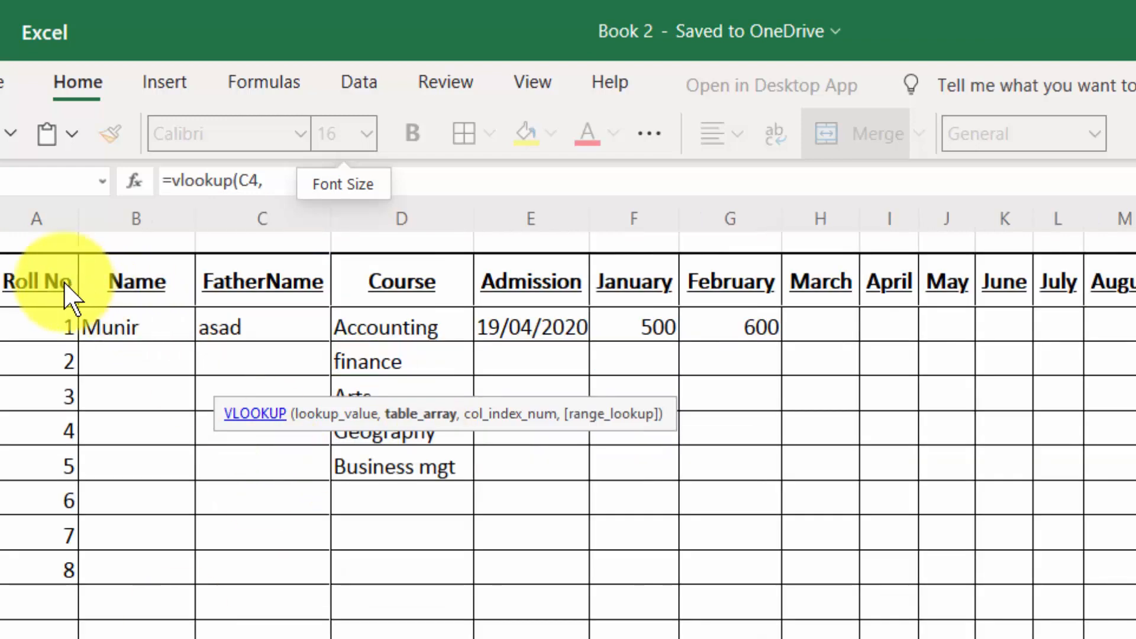
{"action": "left_click_drag", "start_coordinate": [66, 296], "coordinate": [1135, 638]}
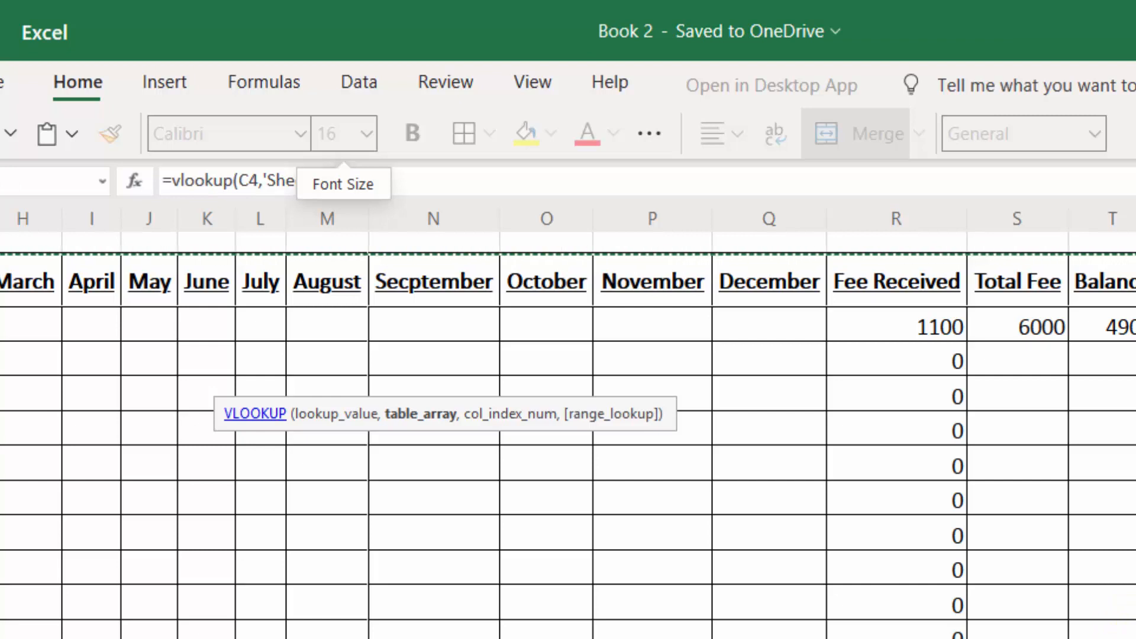
{"action": "left_click", "coordinate": [296, 638]}
{"action": "left_click", "coordinate": [408, 174]}
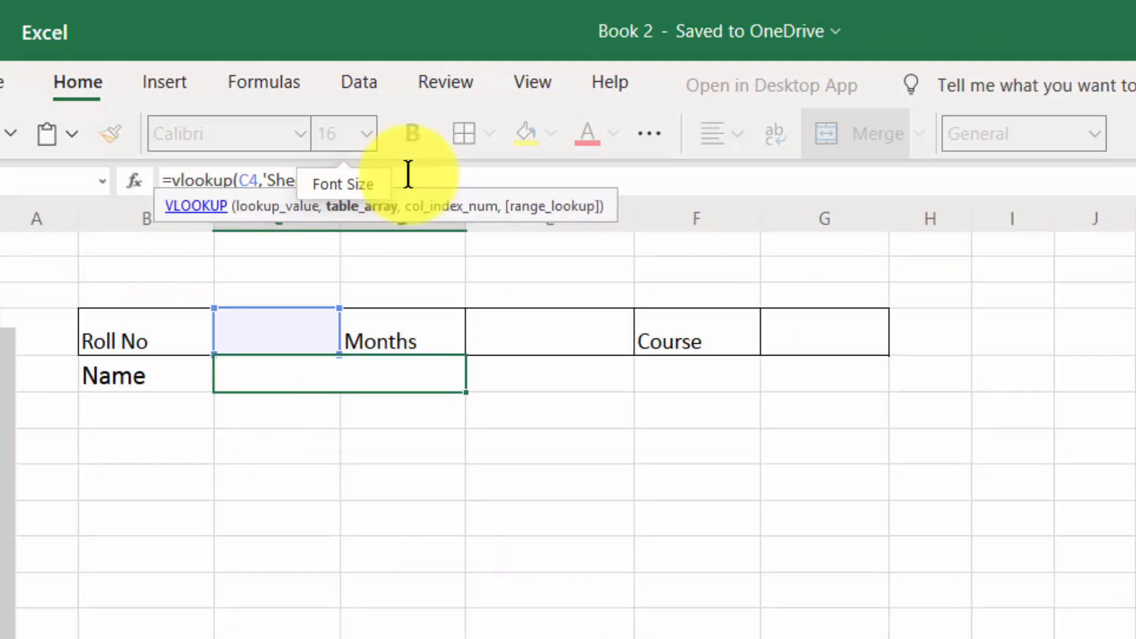
{"action": "type", "text": ","}
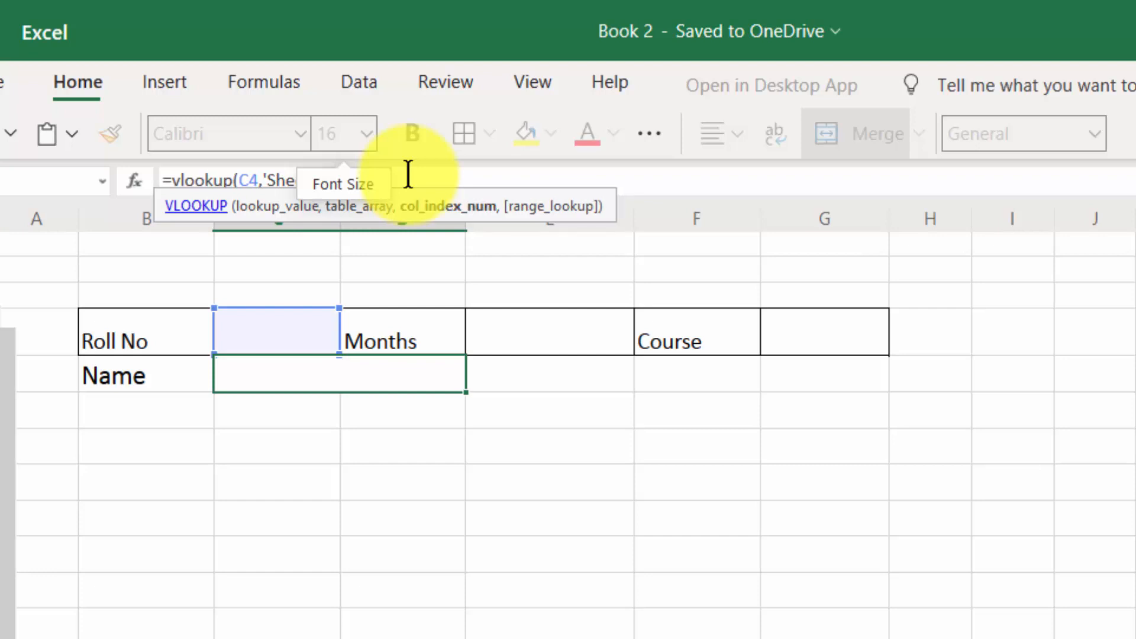
Complete C5's VLOOKUP with column index 2 for the student name and 0 for an exact match
{"action": "left_click", "coordinate": [207, 638]}
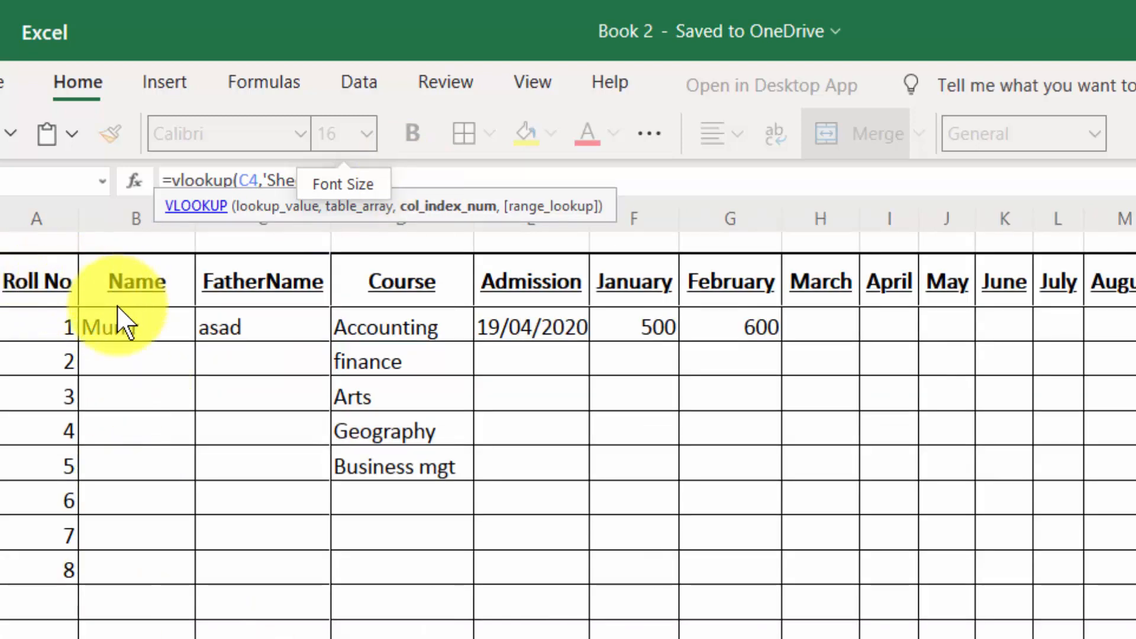
{"action": "left_click", "coordinate": [290, 638]}
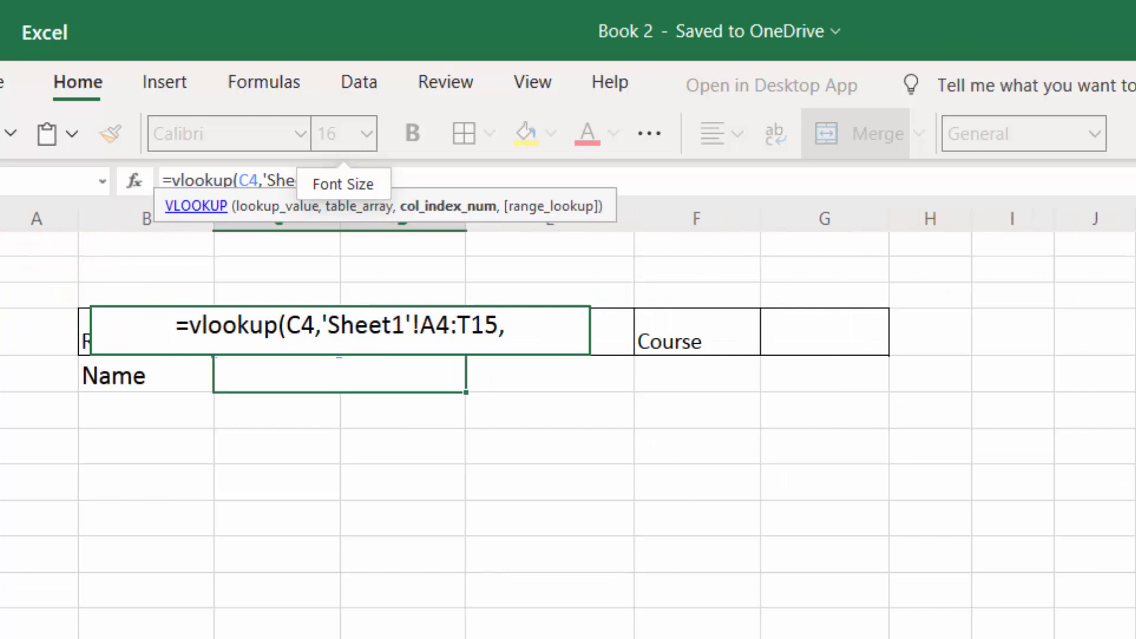
{"action": "left_click", "coordinate": [507, 328]}
{"action": "type", "text": "2"}
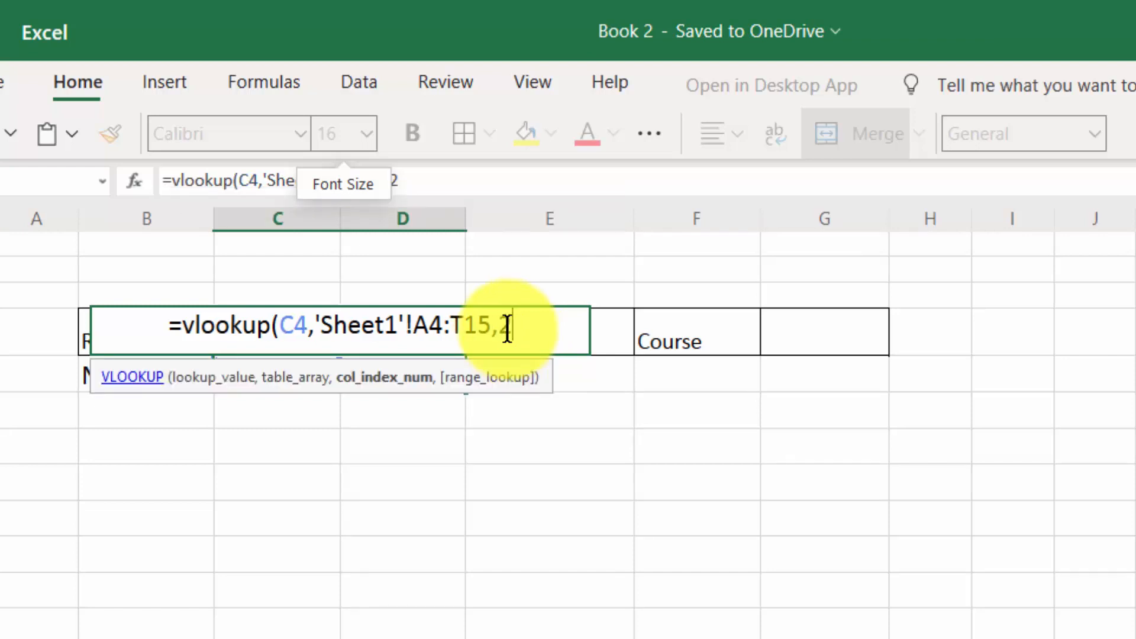
{"action": "type", "text": ","}
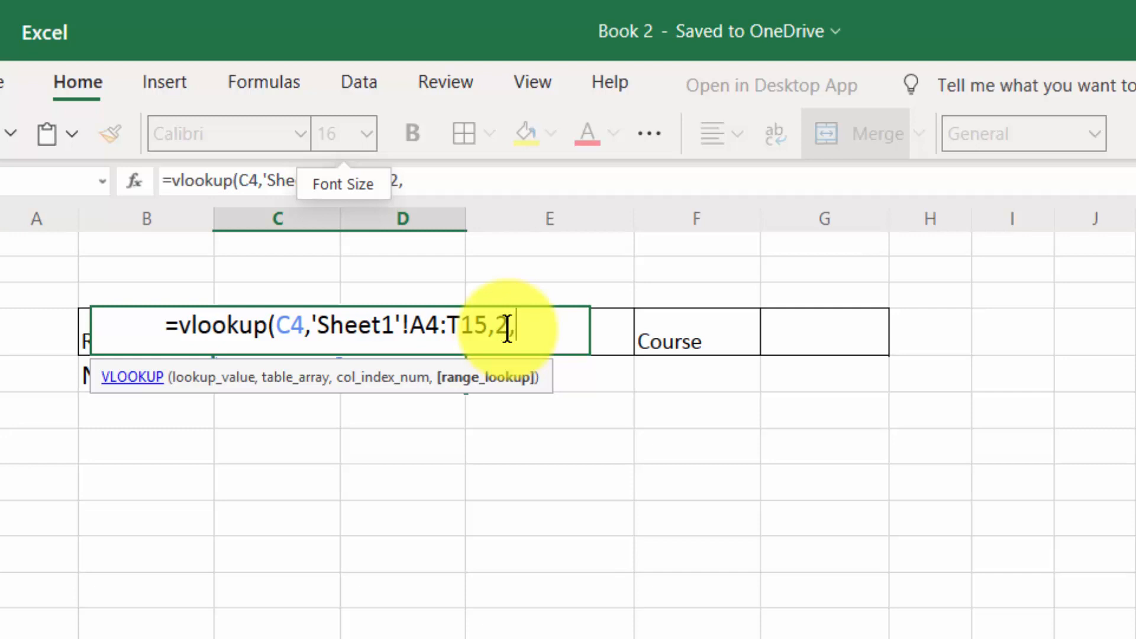
{"action": "type", "text": "0"}
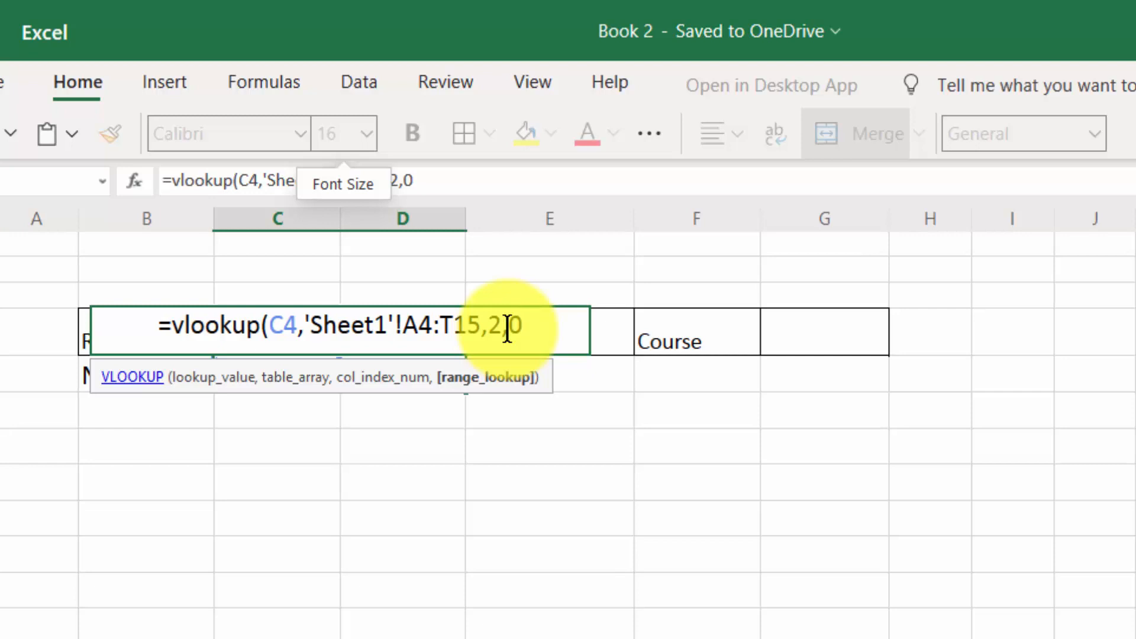
{"action": "type", "text": ")"}
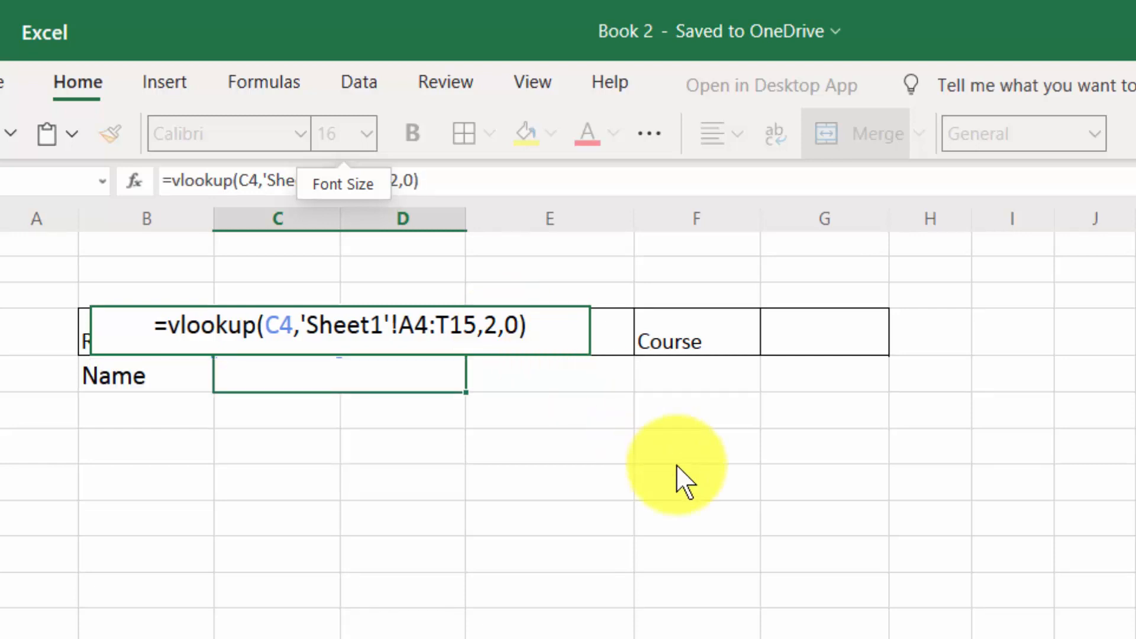
{"action": "key", "text": "Return"}
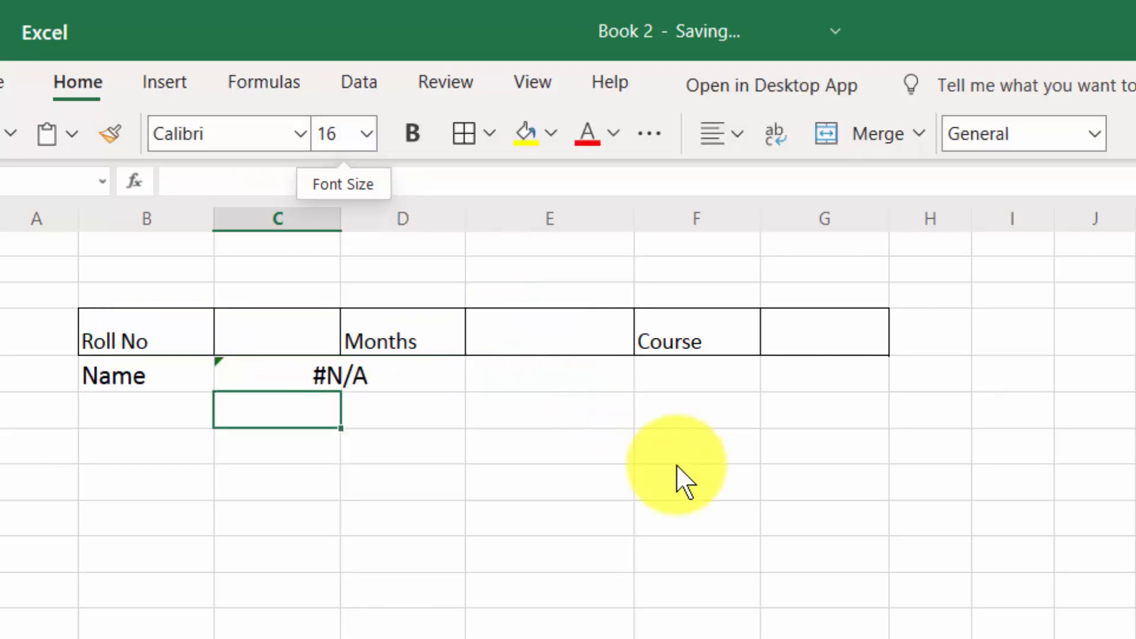
{"action": "key", "text": "Up"}
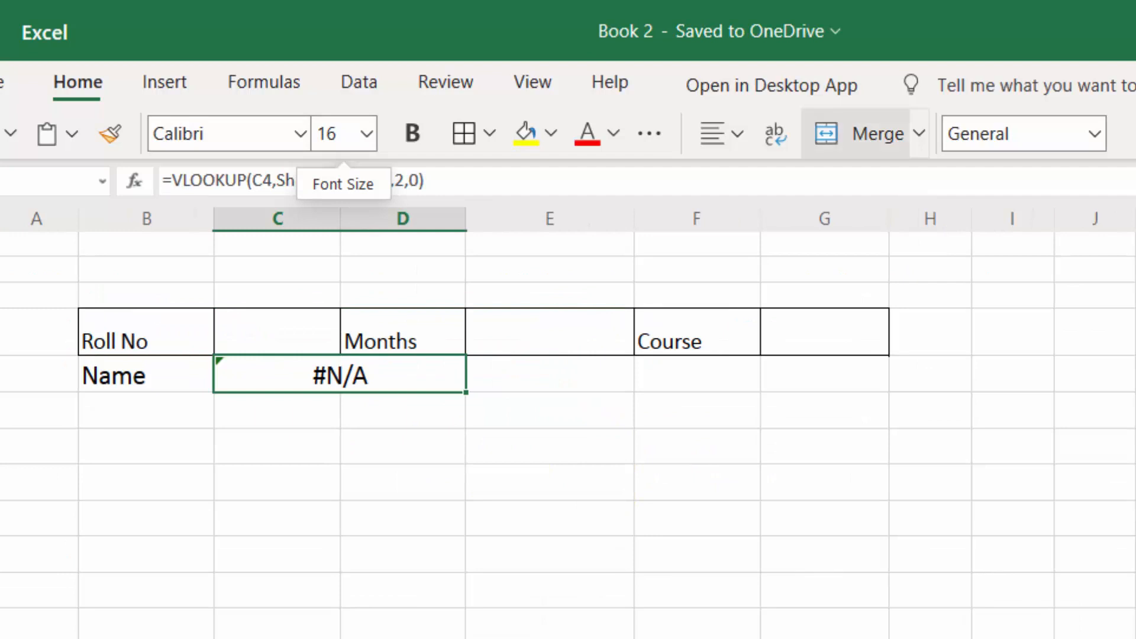
Choose roll number 1 from the validation list in C4 of the receipt
{"action": "left_click", "coordinate": [308, 342]}
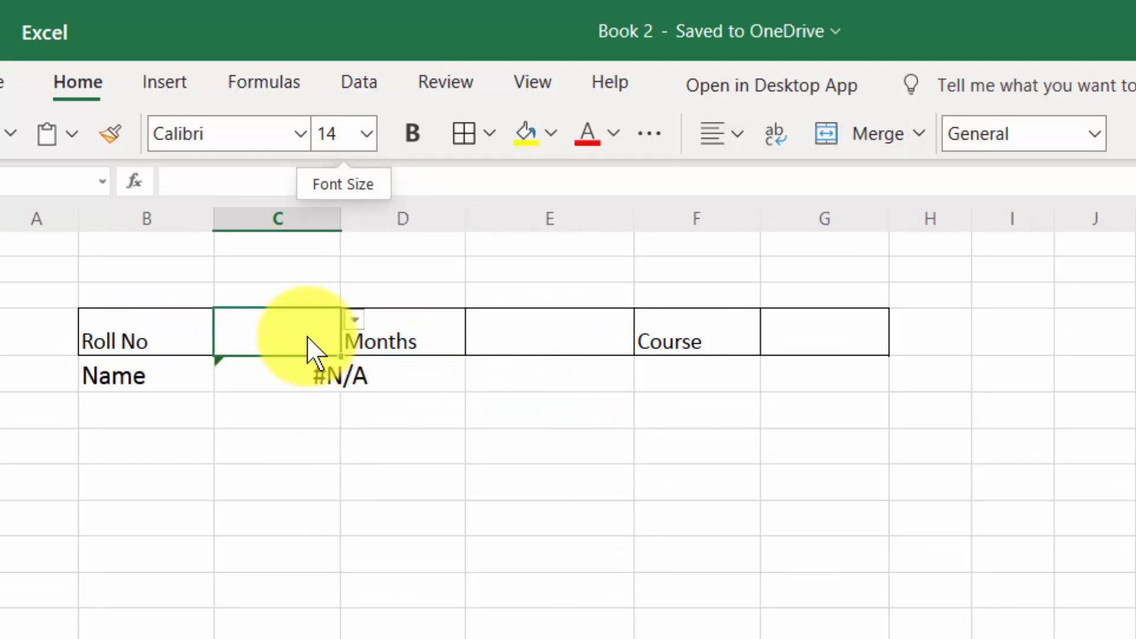
{"action": "left_click", "coordinate": [354, 321]}
{"action": "left_click", "coordinate": [285, 374]}
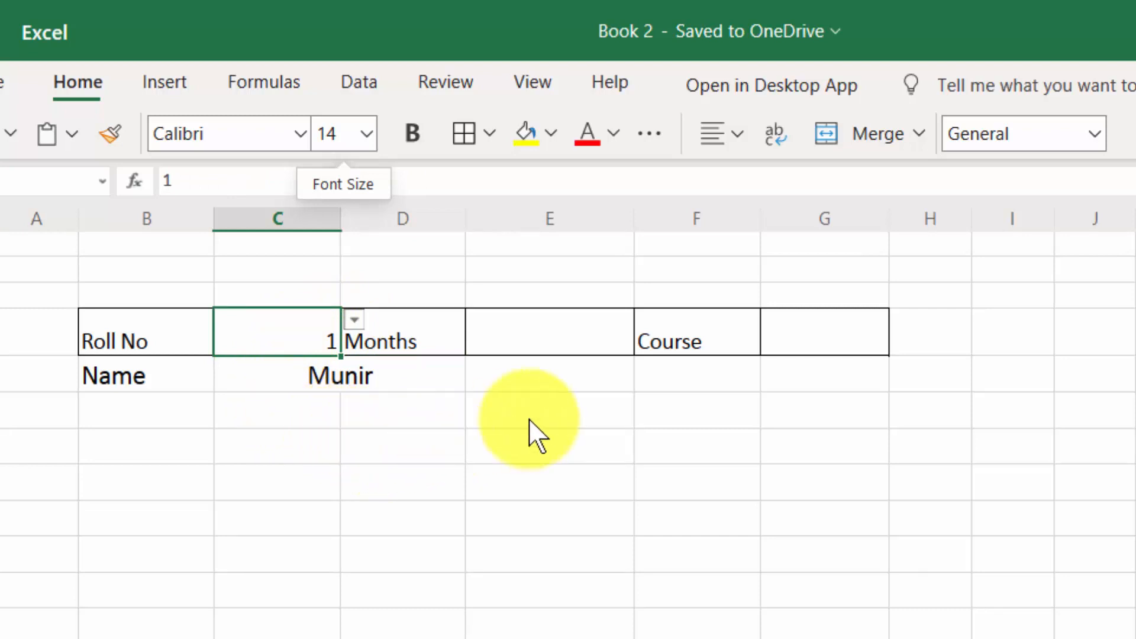
Start a VLOOKUP formula in Course cell G4 with Sheet2's C4 as the lookup value and Sheet1's A4:T15 as the table array
{"action": "left_click", "coordinate": [529, 343]}
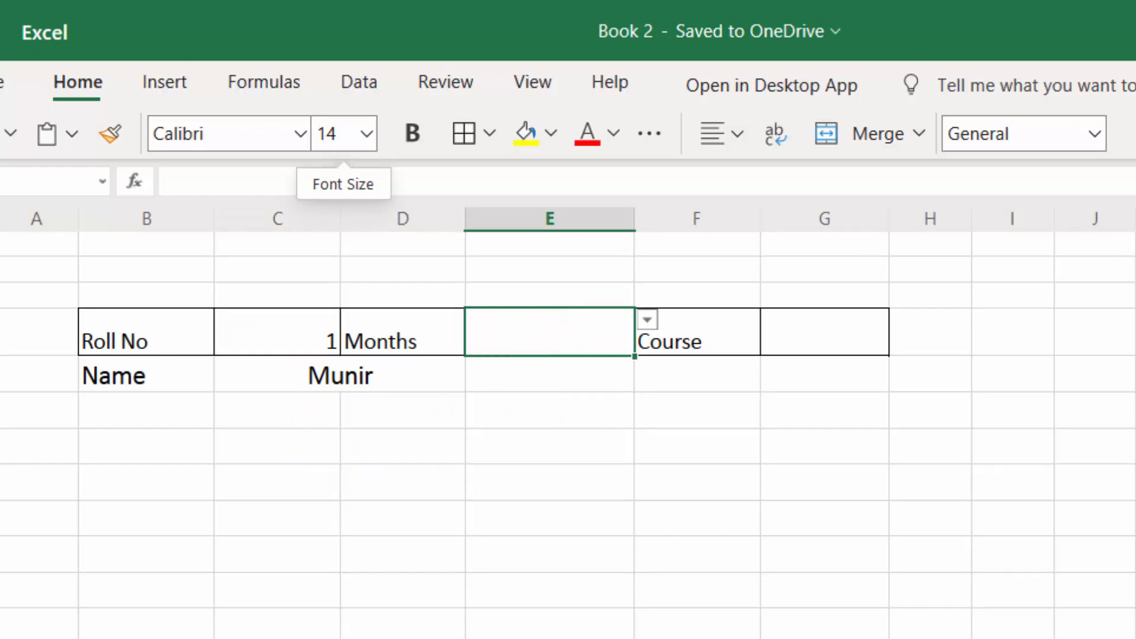
{"action": "left_click", "coordinate": [810, 336]}
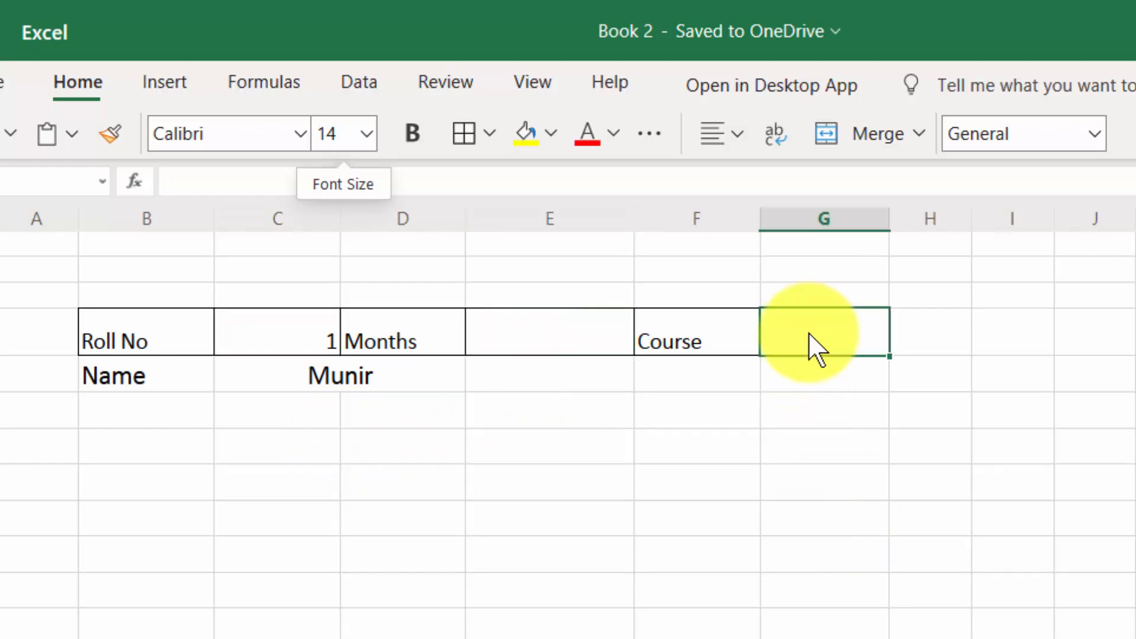
{"action": "type", "text": "="}
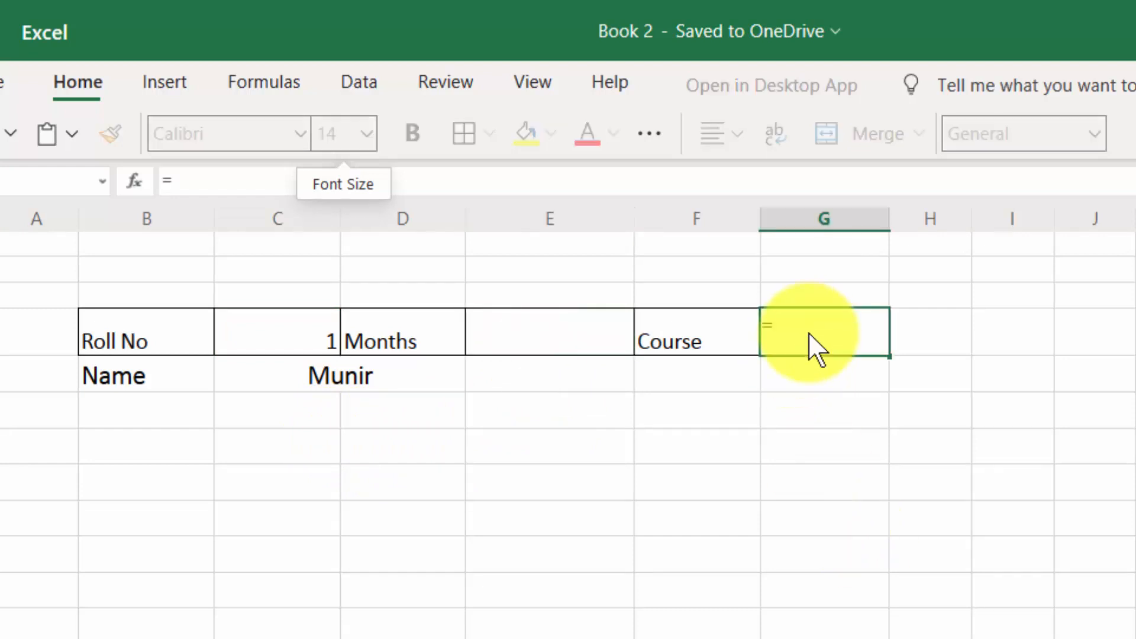
{"action": "type", "text": "vl"}
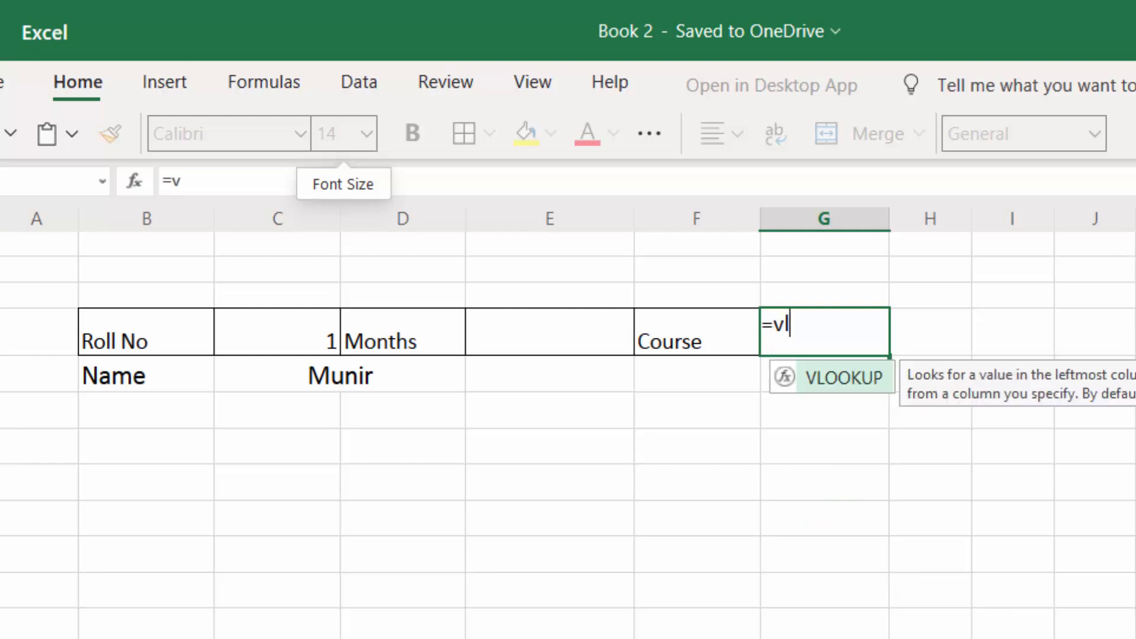
{"action": "type", "text": "ookup("}
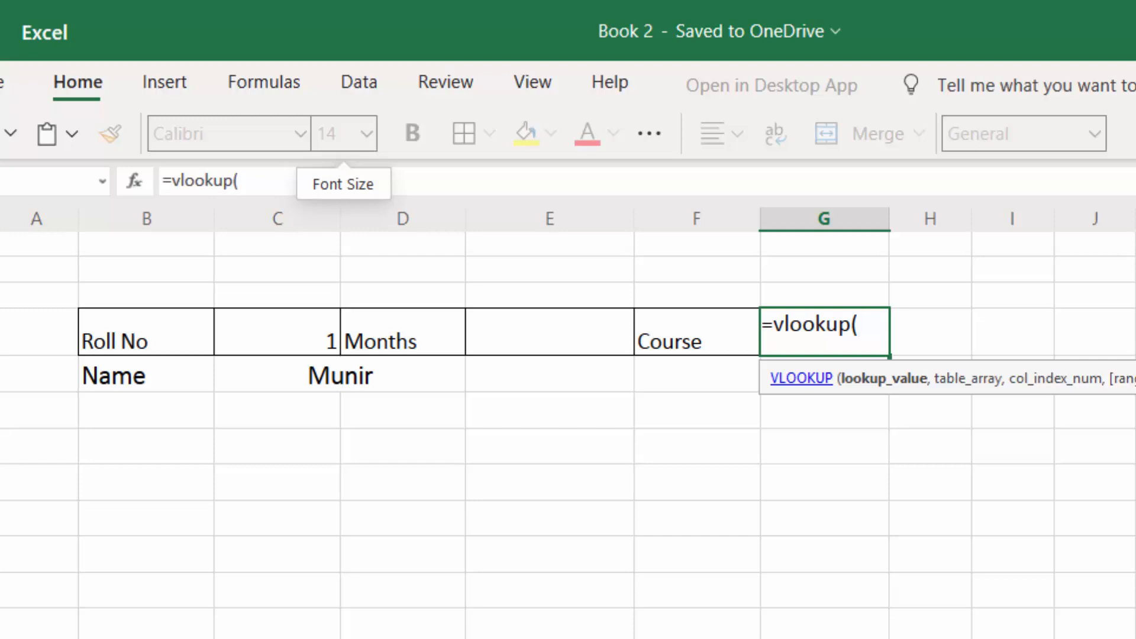
{"action": "left_click", "coordinate": [273, 332]}
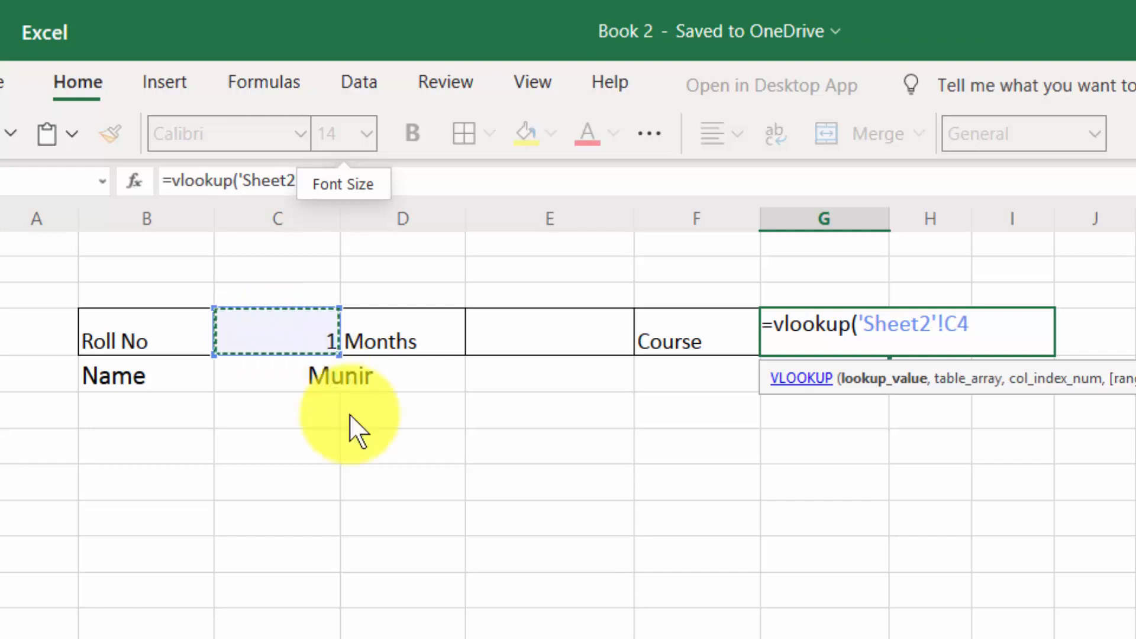
{"action": "type", "text": ","}
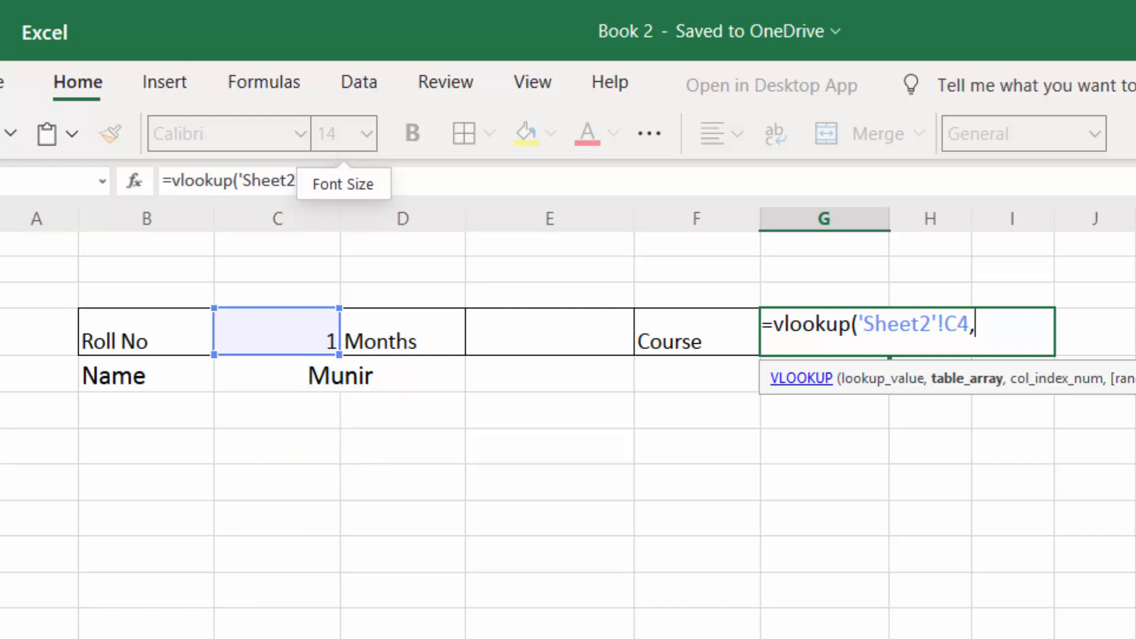
{"action": "left_click", "coordinate": [184, 637]}
{"action": "left_click_drag", "start_coordinate": [55, 286], "coordinate": [1132, 637]}
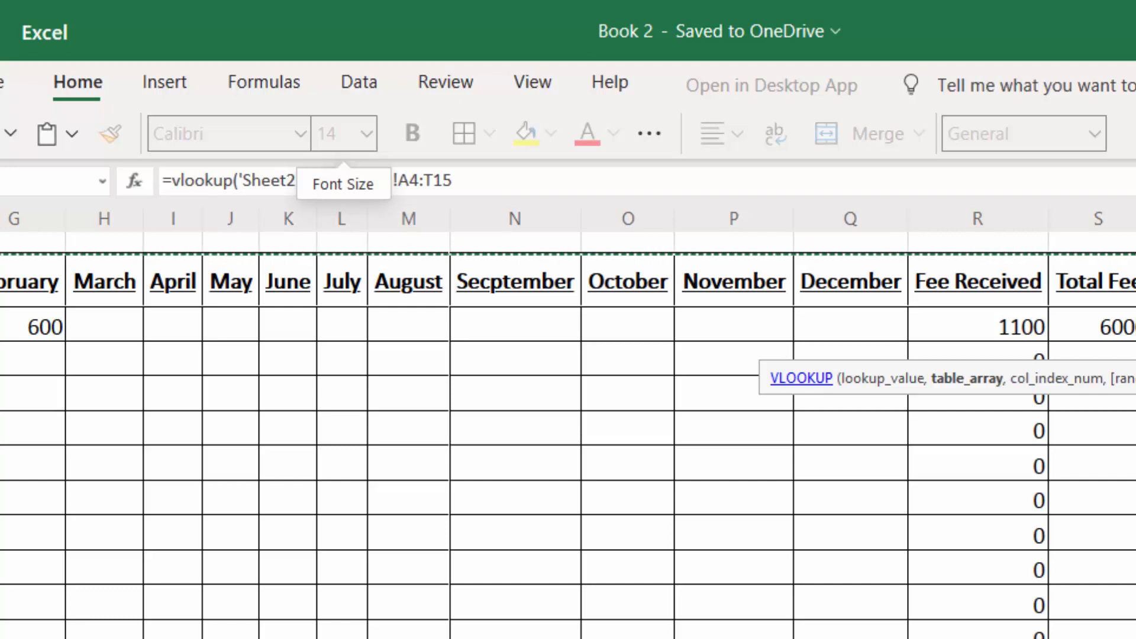
{"action": "key", "text": "ctrl+Page_Down"}
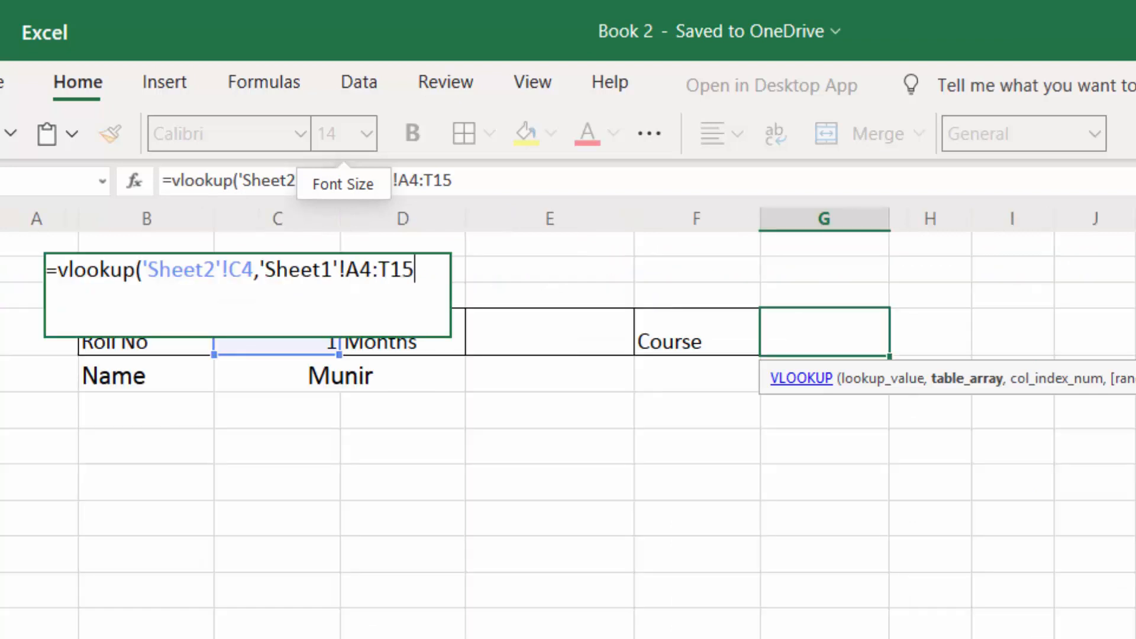
{"action": "type", "text": ","}
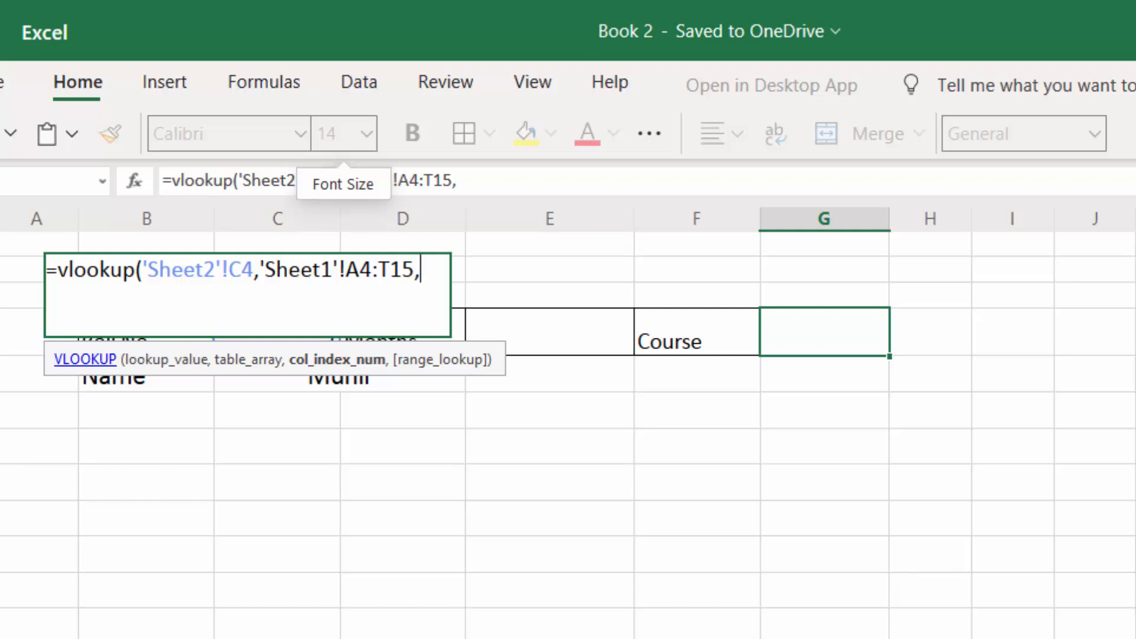
Complete G4's VLOOKUP with column index 4 for the course and 0 for an exact match
{"action": "left_click", "coordinate": [77, 638]}
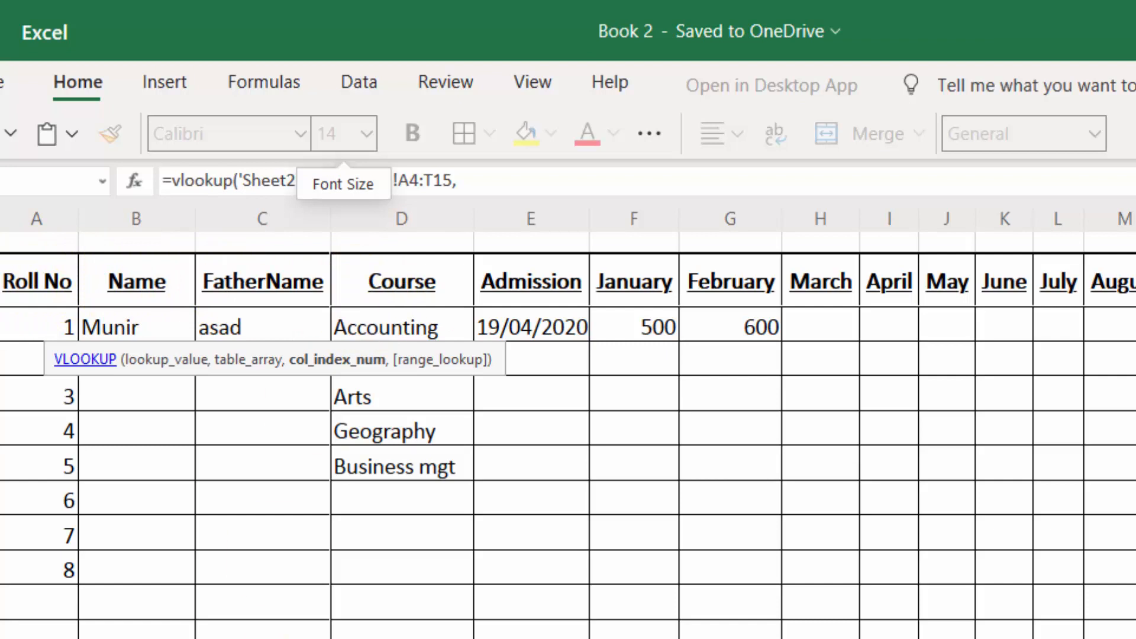
{"action": "left_click", "coordinate": [284, 638]}
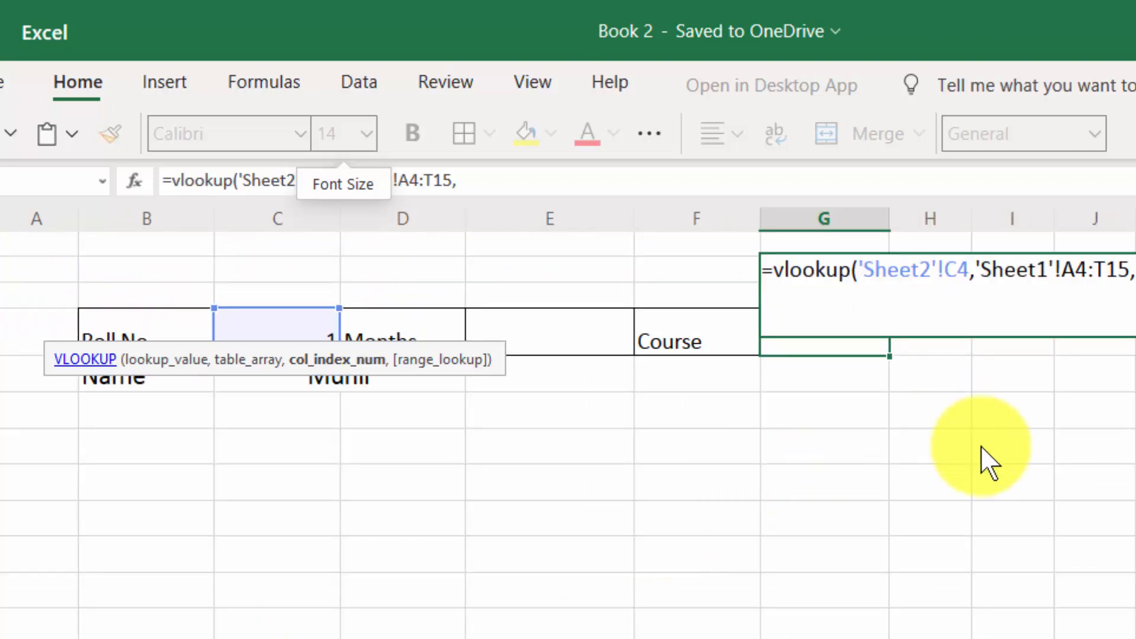
{"action": "type", "text": "4,0"}
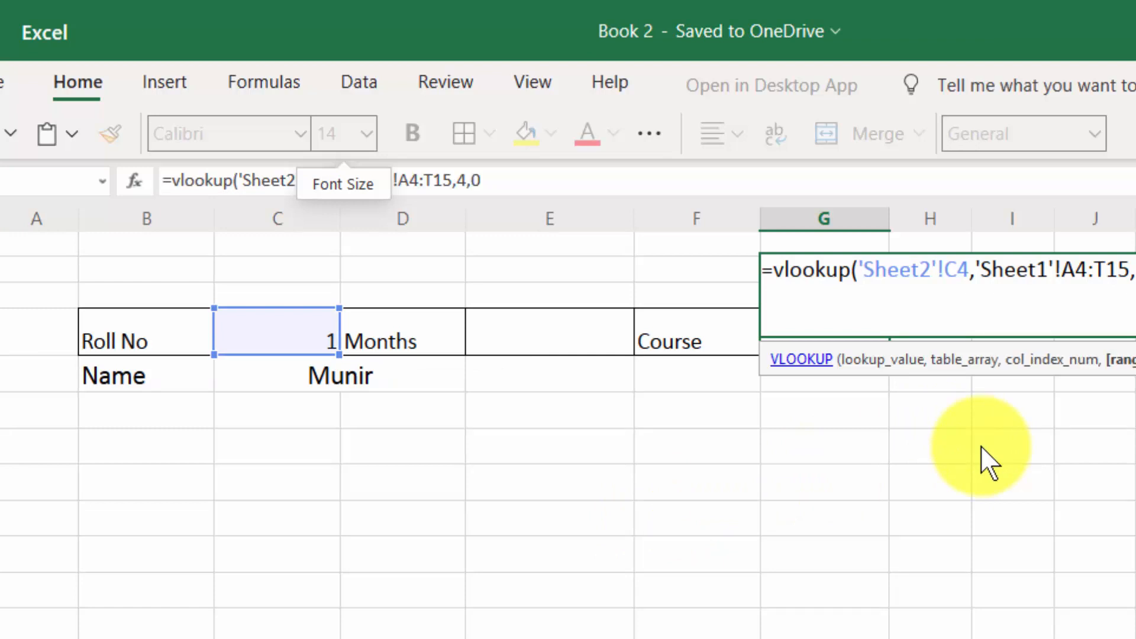
{"action": "key", "text": "Return"}
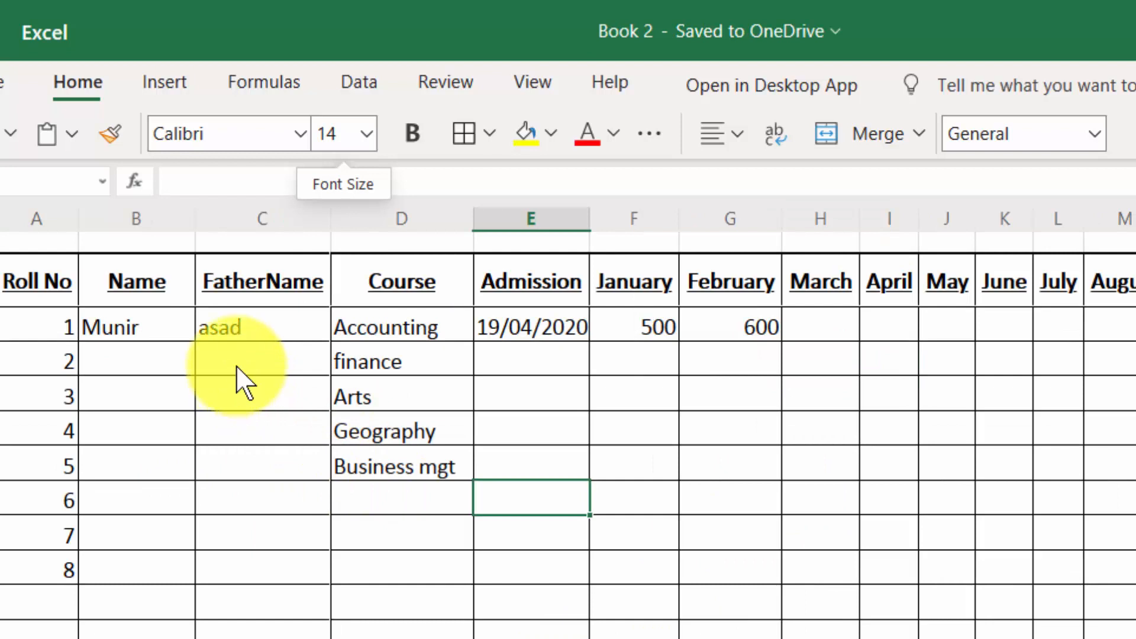
Enter the student's name in B and the father's name in C for roll number 2 on the fee record sheet
{"action": "left_click", "coordinate": [236, 368]}
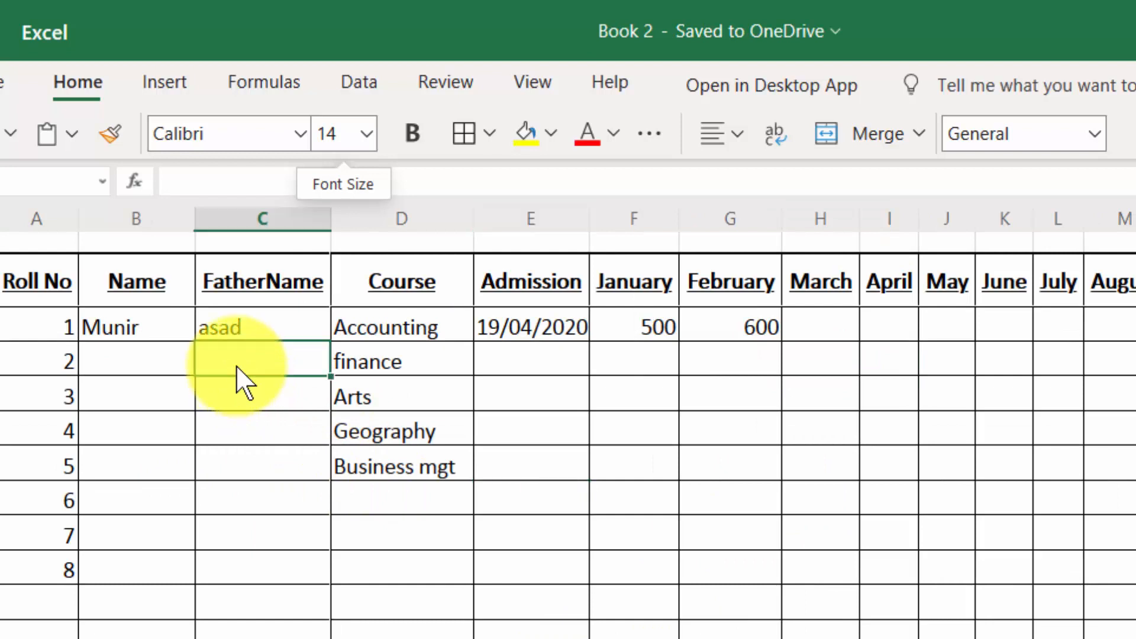
{"action": "left_click", "coordinate": [160, 362]}
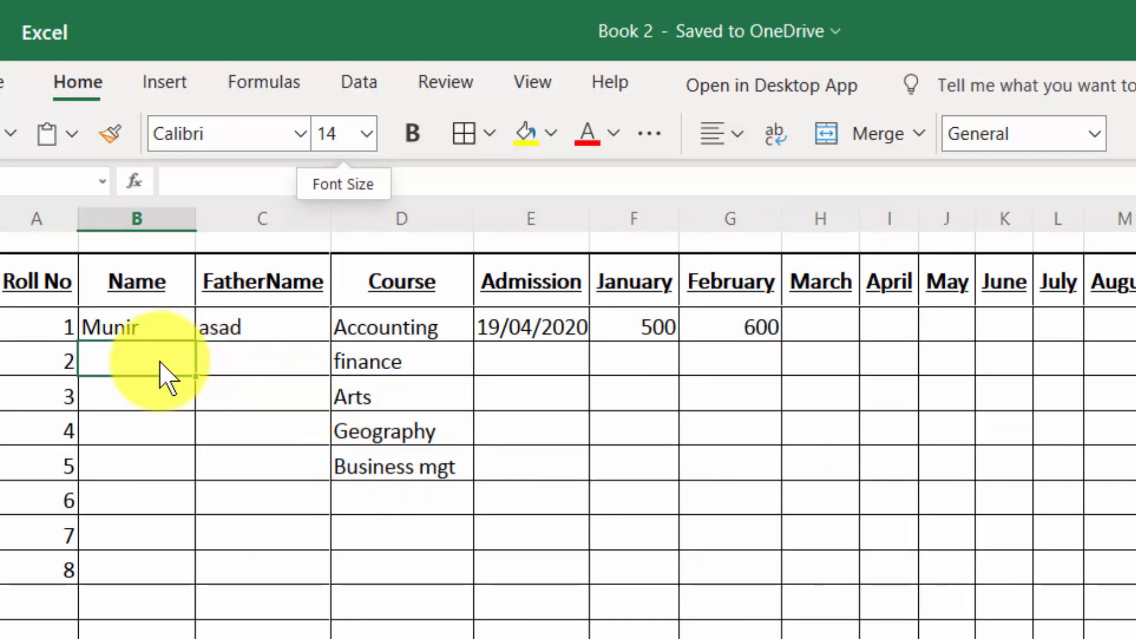
{"action": "type", "text": "mooe"}
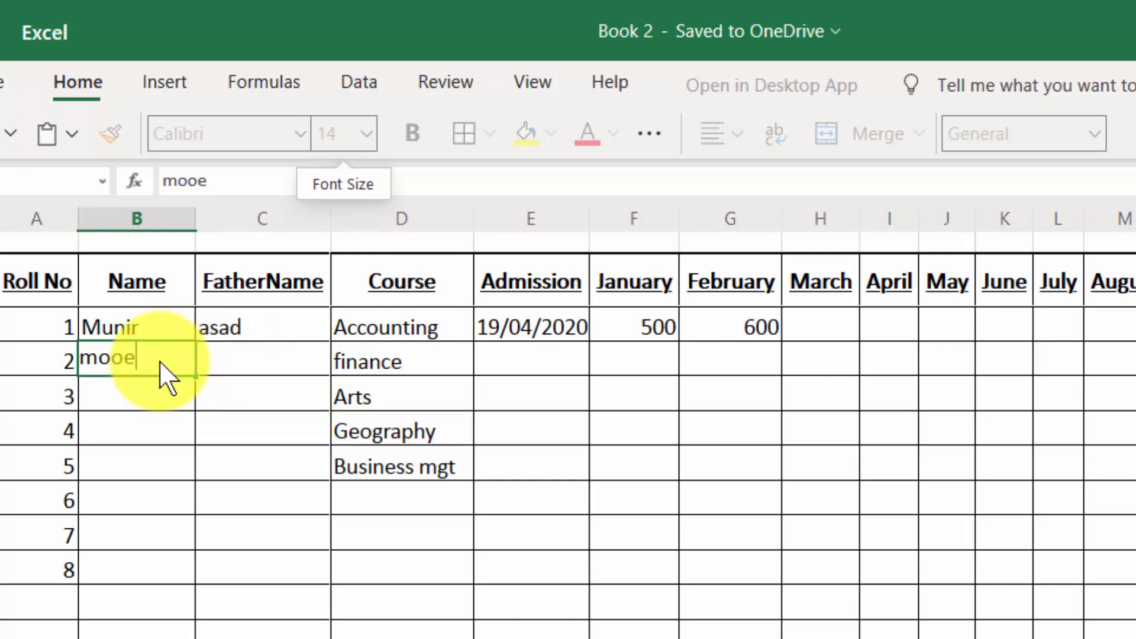
{"action": "key", "text": "BackSpace"}
{"action": "key", "text": "BackSpace"}
{"action": "type", "text": "eed"}
{"action": "key", "text": "Tab"}
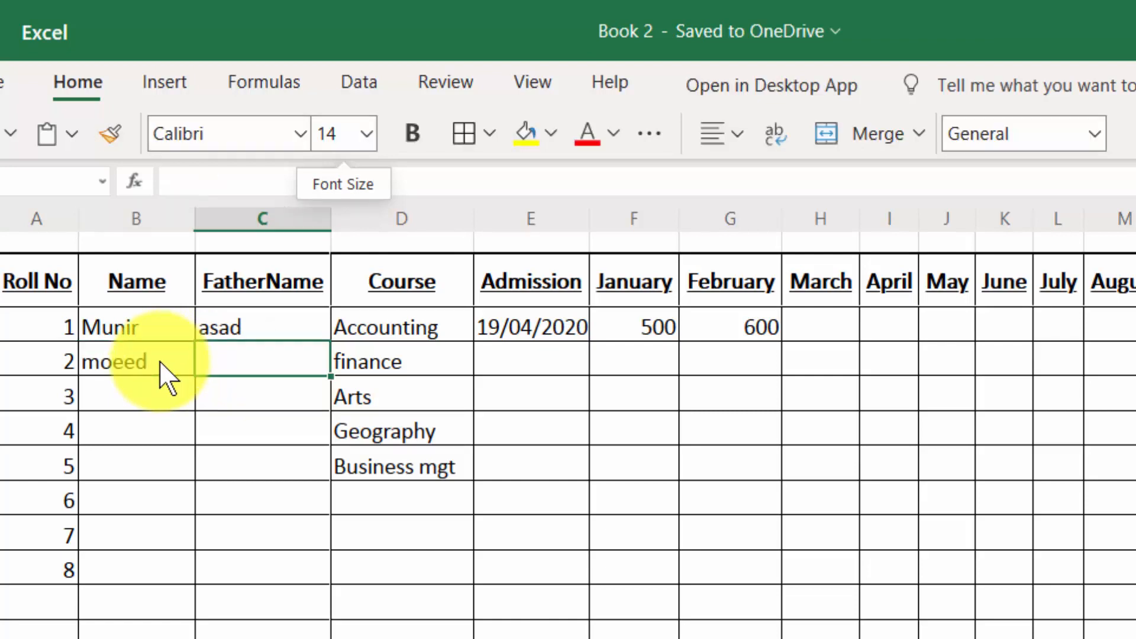
{"action": "type", "text": "jangi"}
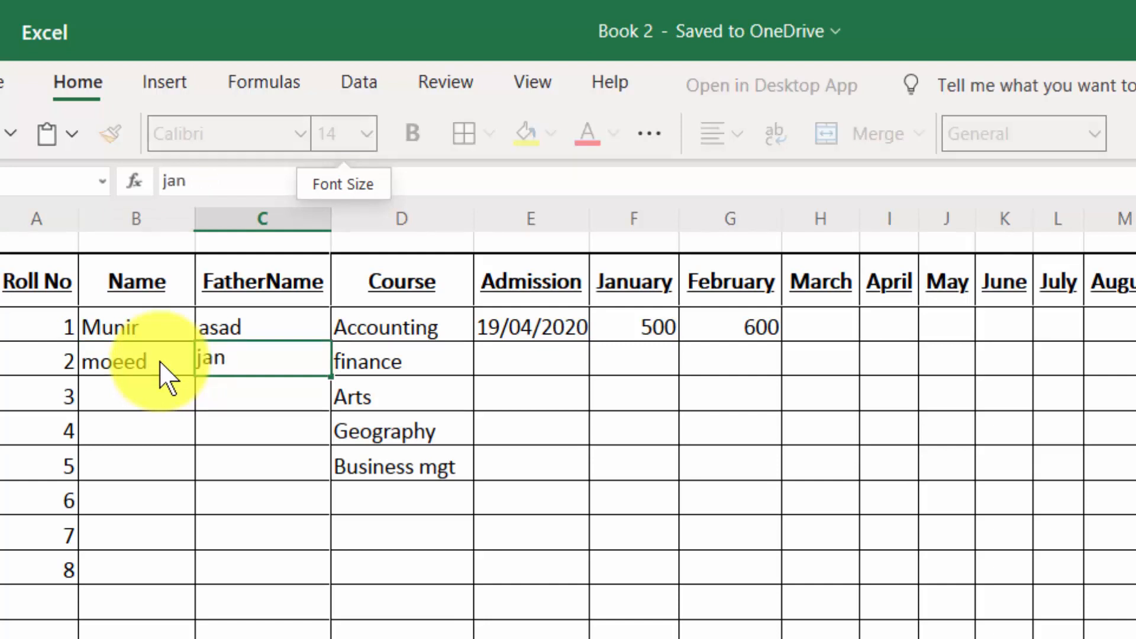
{"action": "type", "text": "r"}
{"action": "key", "text": "Tab"}
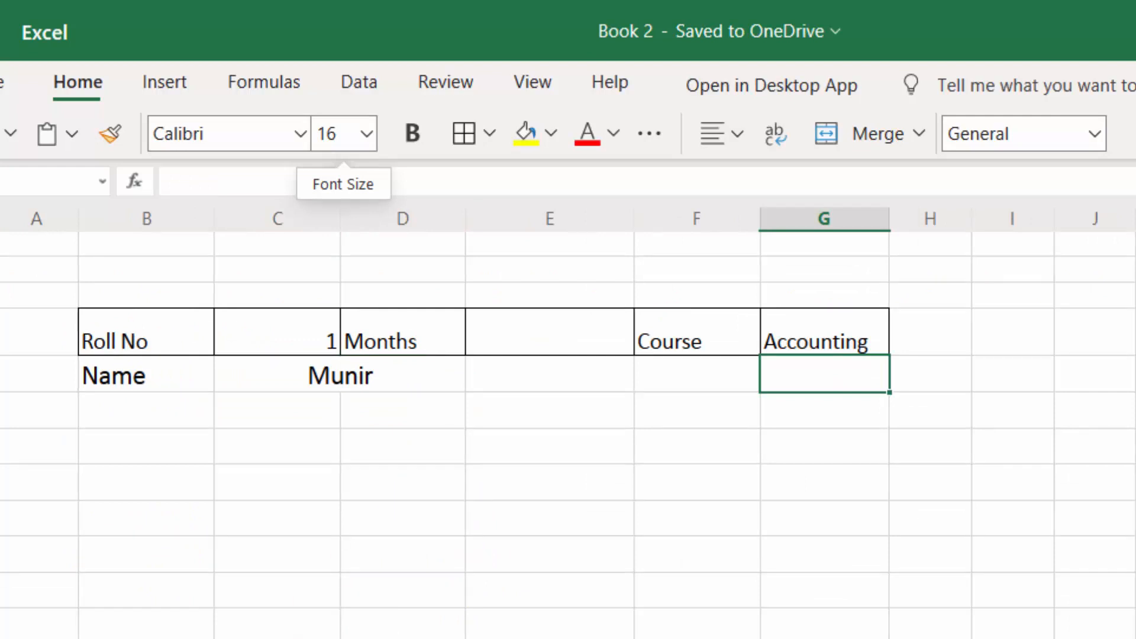
On the receipt sheet, choose roll number 2 in C4 and February as the month in E4
{"action": "left_click", "coordinate": [325, 343]}
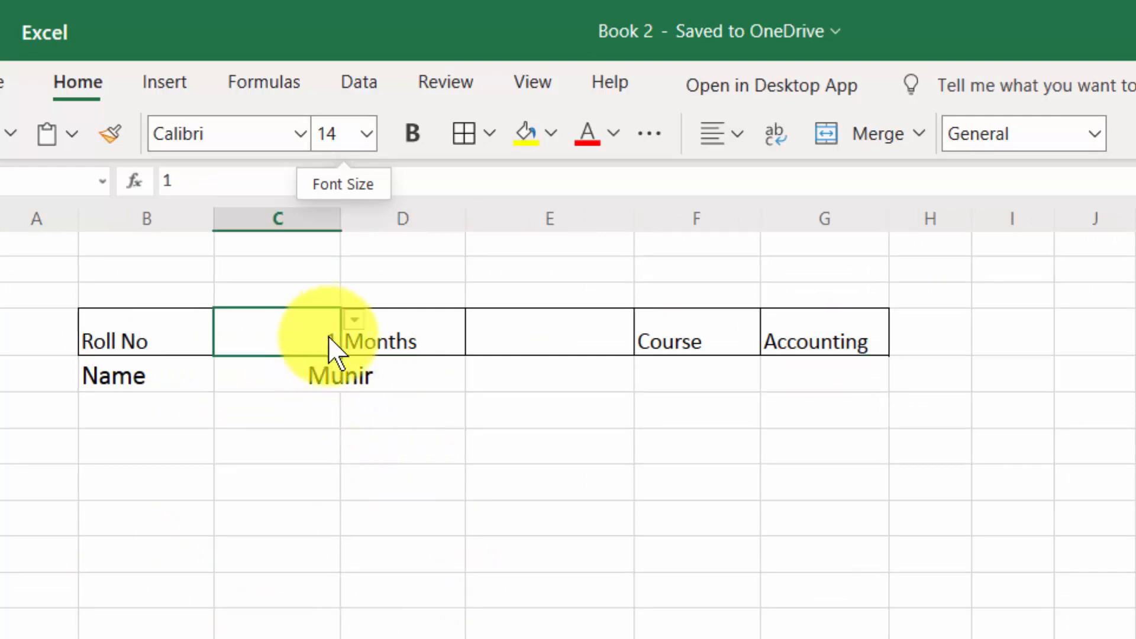
{"action": "left_click", "coordinate": [354, 324]}
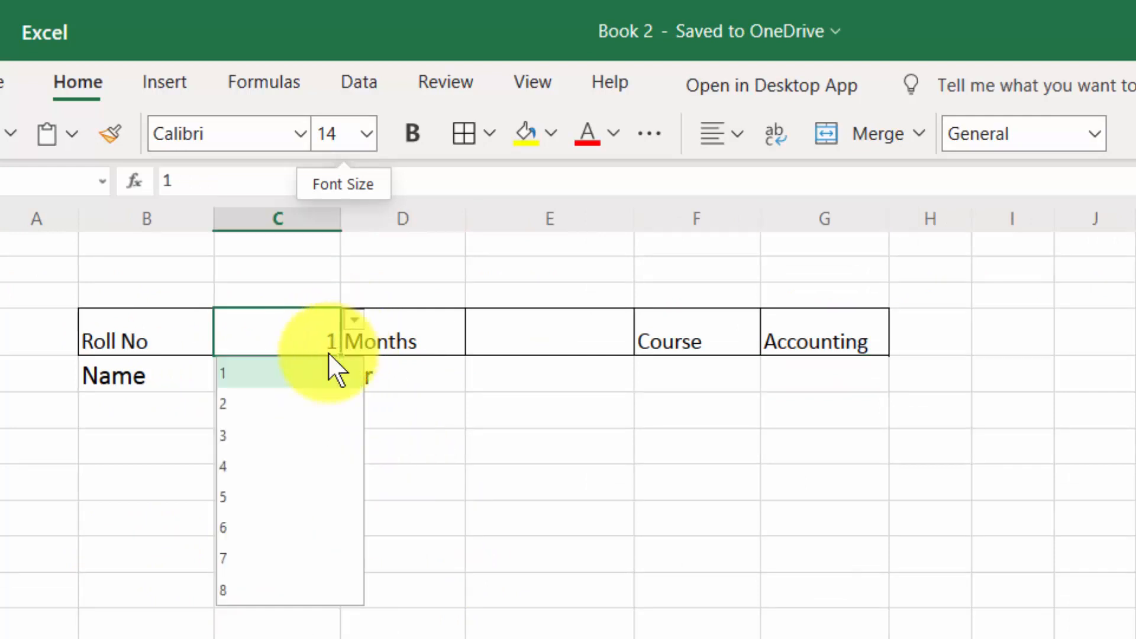
{"action": "left_click", "coordinate": [299, 408]}
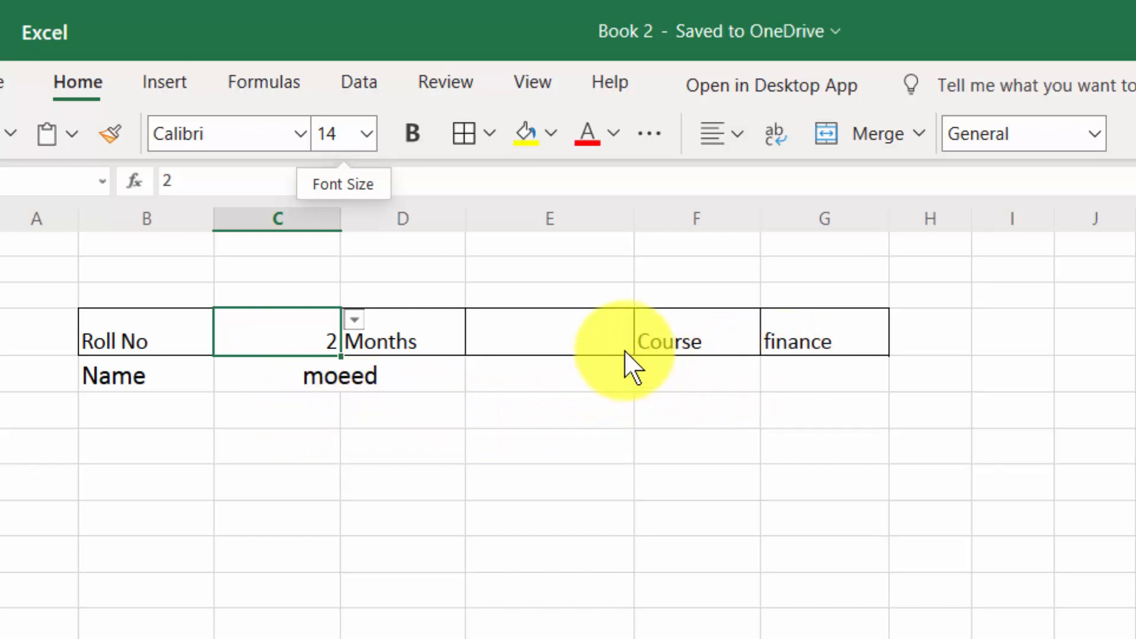
{"action": "left_click", "coordinate": [610, 343]}
{"action": "left_click", "coordinate": [648, 320]}
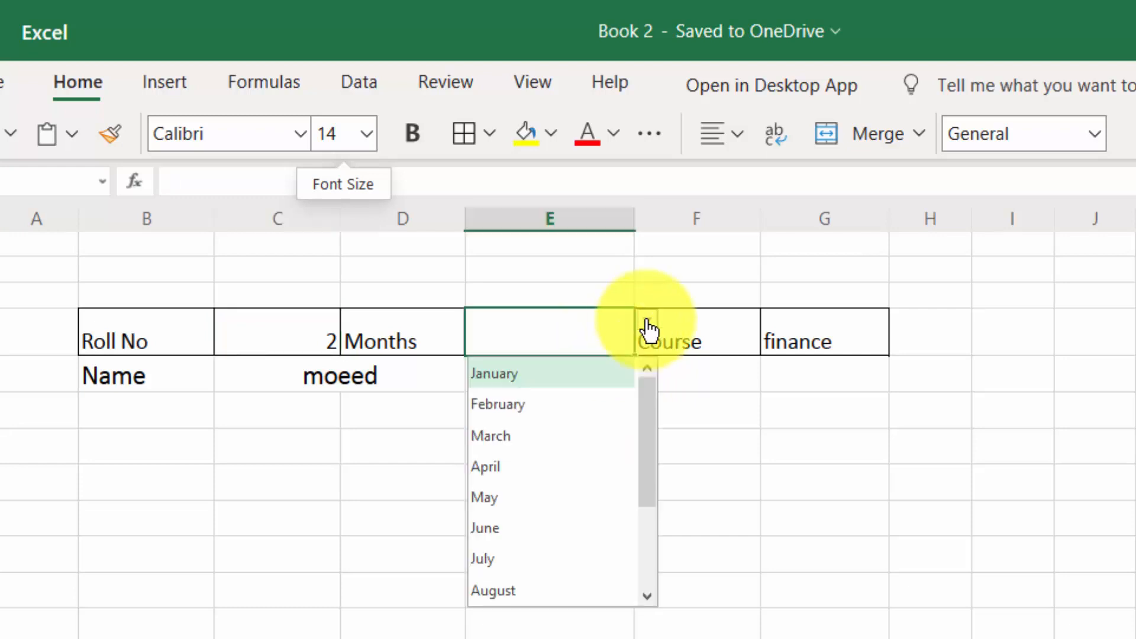
{"action": "left_click", "coordinate": [552, 406]}
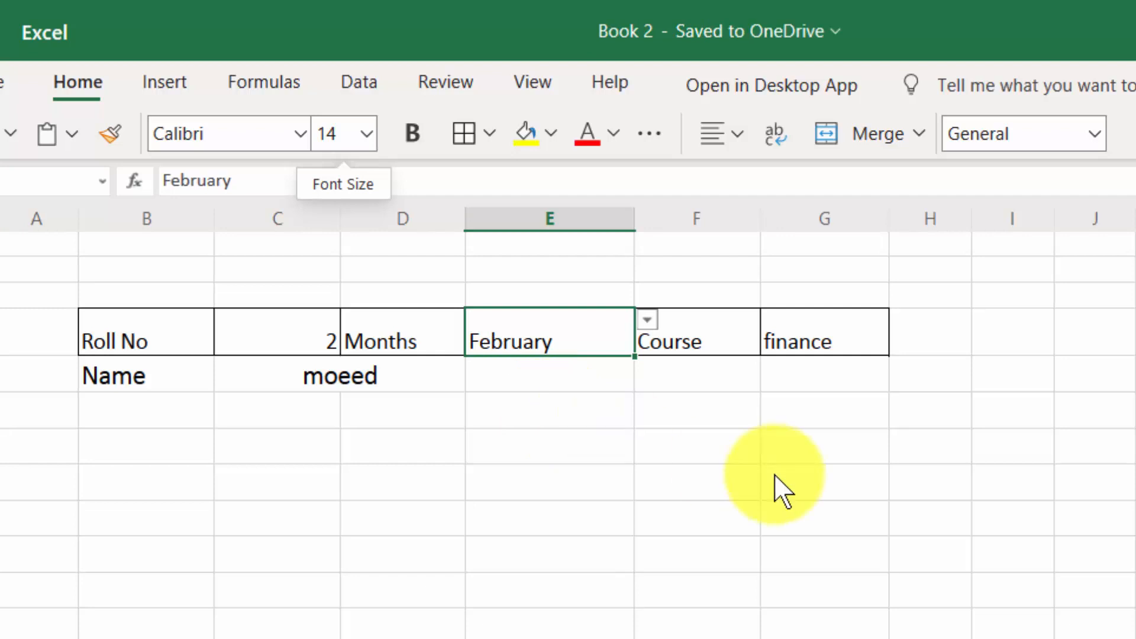
Apply borders to all cells in the receipt range B5:G11
{"action": "left_click", "coordinate": [144, 371]}
{"action": "left_click_drag", "start_coordinate": [143, 371], "coordinate": [837, 608]}
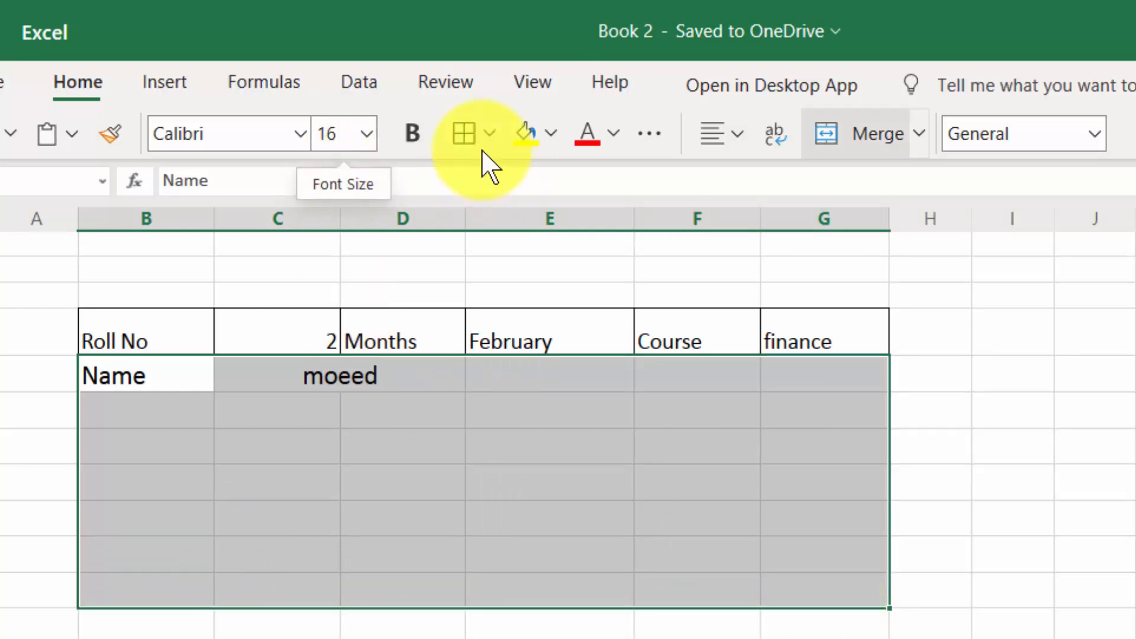
{"action": "left_click", "coordinate": [462, 139]}
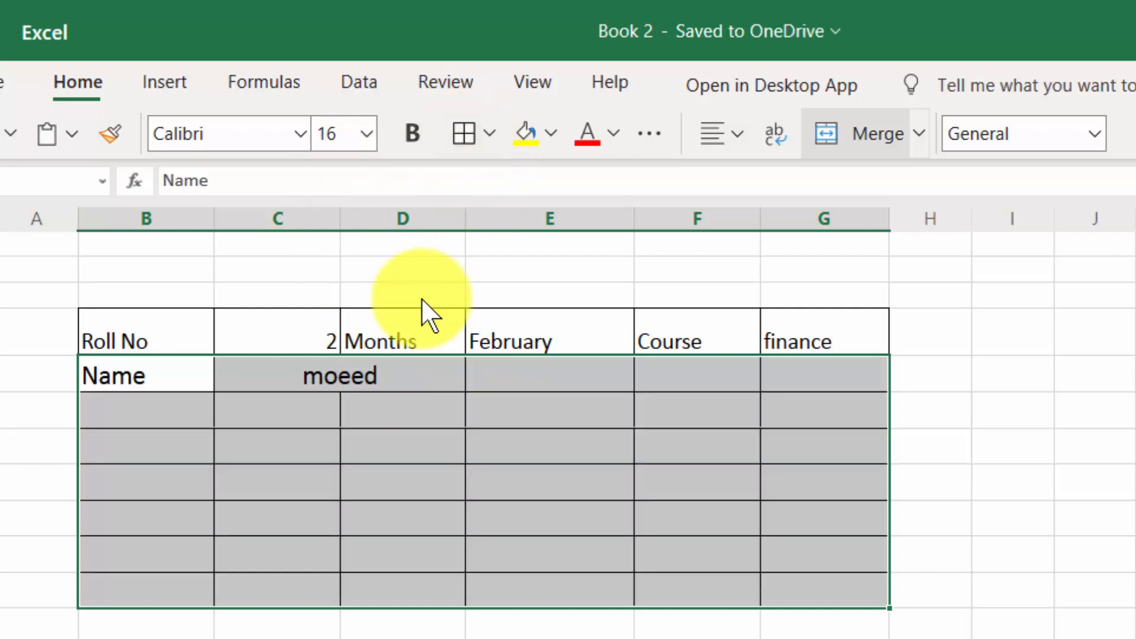
Label cell F5 "Father Name" and widen column F to fit the text
{"action": "left_click", "coordinate": [698, 373]}
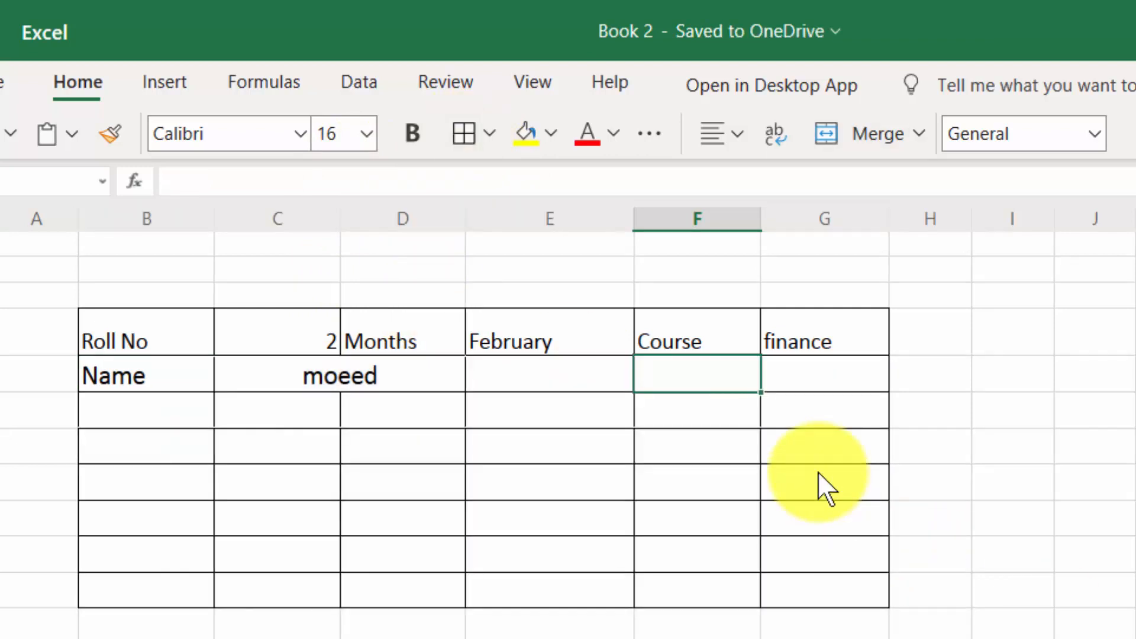
{"action": "type", "text": "Father"}
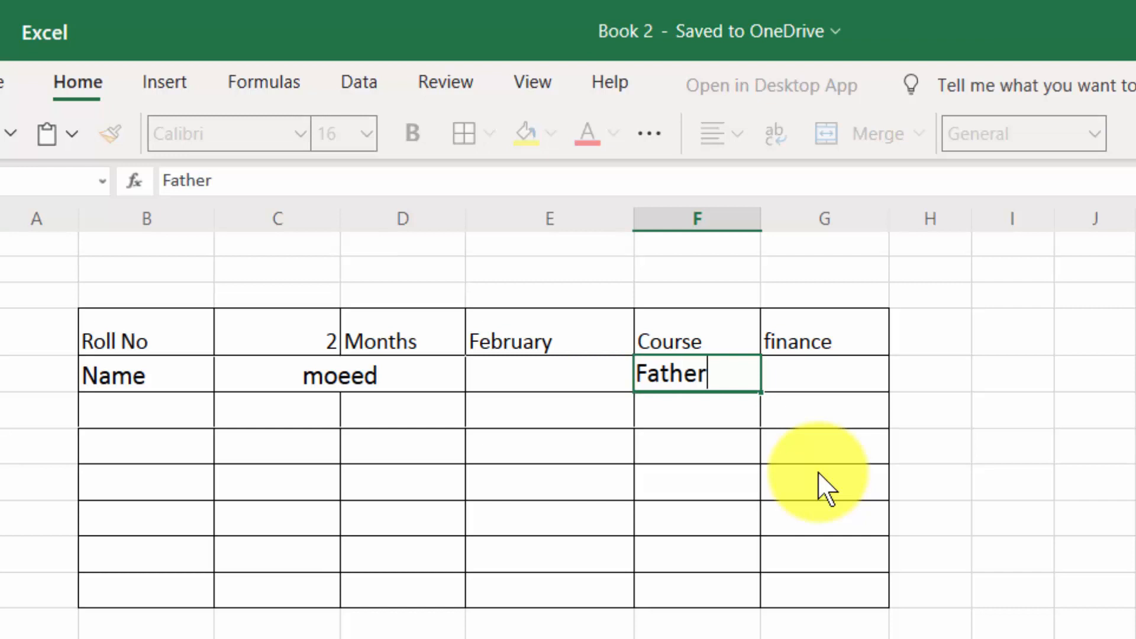
{"action": "type", "text": " Name"}
{"action": "key", "text": "Tab"}
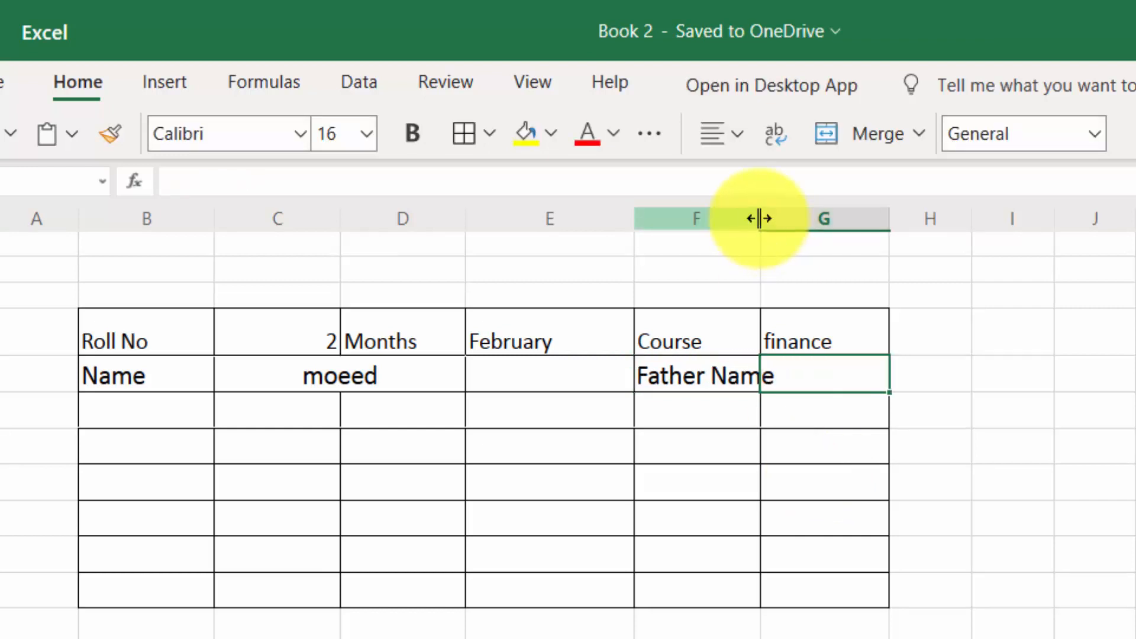
{"action": "left_click_drag", "start_coordinate": [760, 219], "coordinate": [788, 236]}
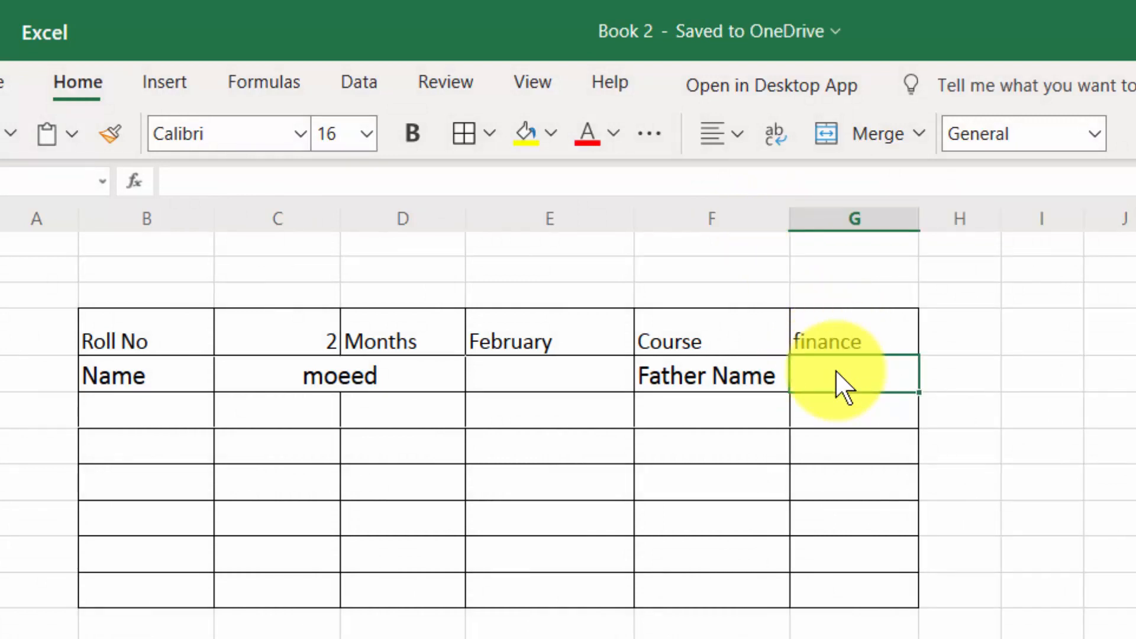
Start a VLOOKUP formula in G5 with C4 as the lookup value and Sheet1's A4:T15 as the table array
{"action": "type", "text": "="}
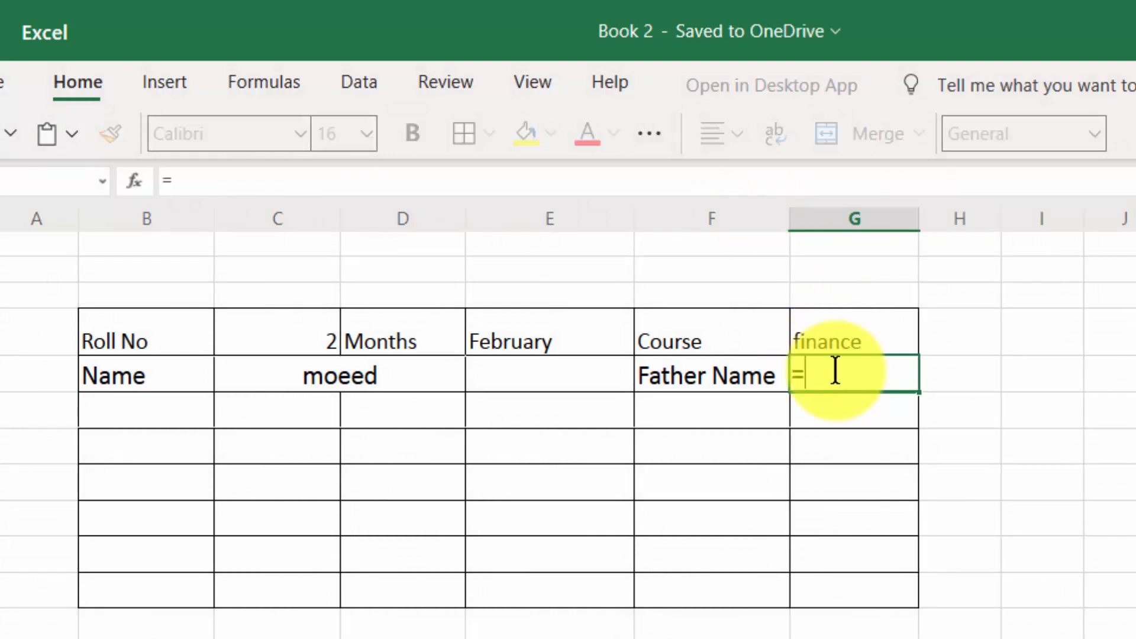
{"action": "type", "text": "vlooku"}
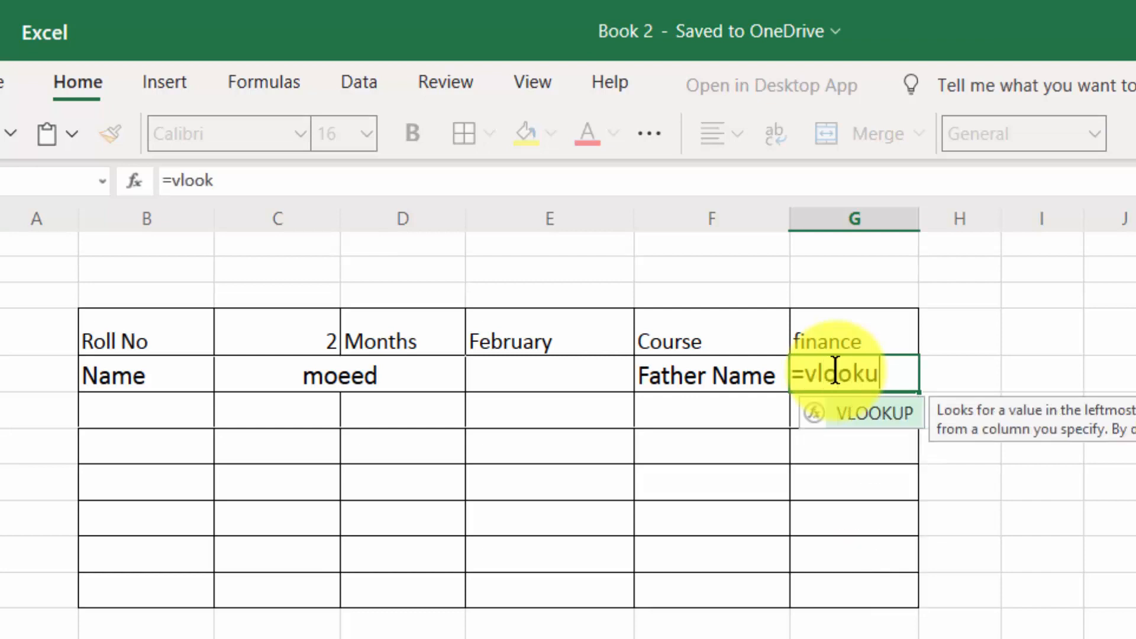
{"action": "type", "text": "p("}
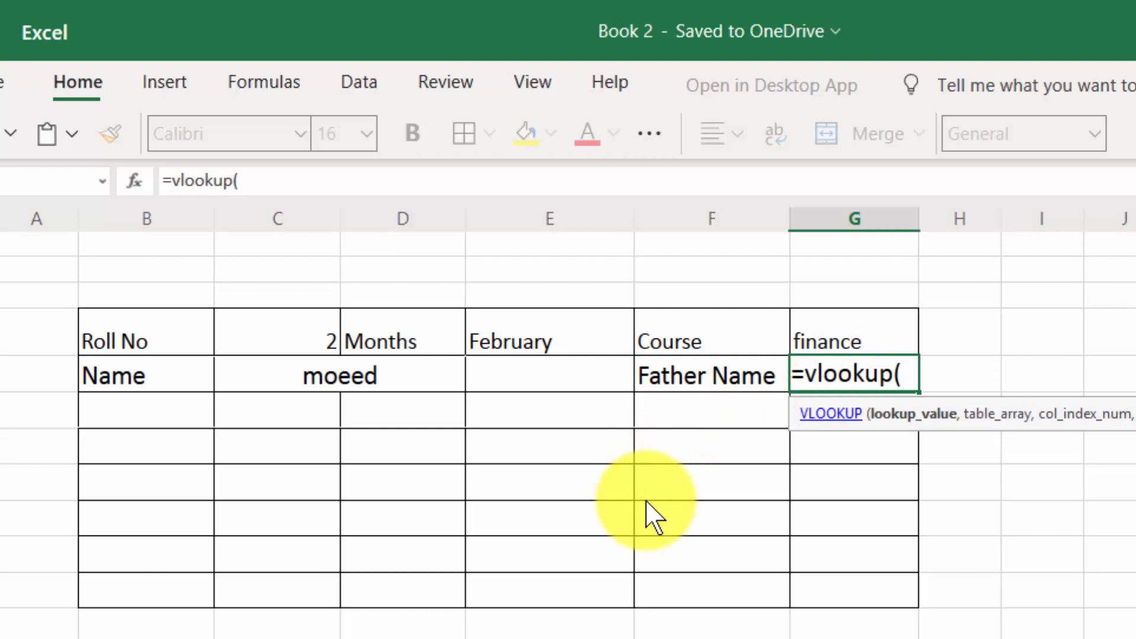
{"action": "left_click", "coordinate": [284, 334]}
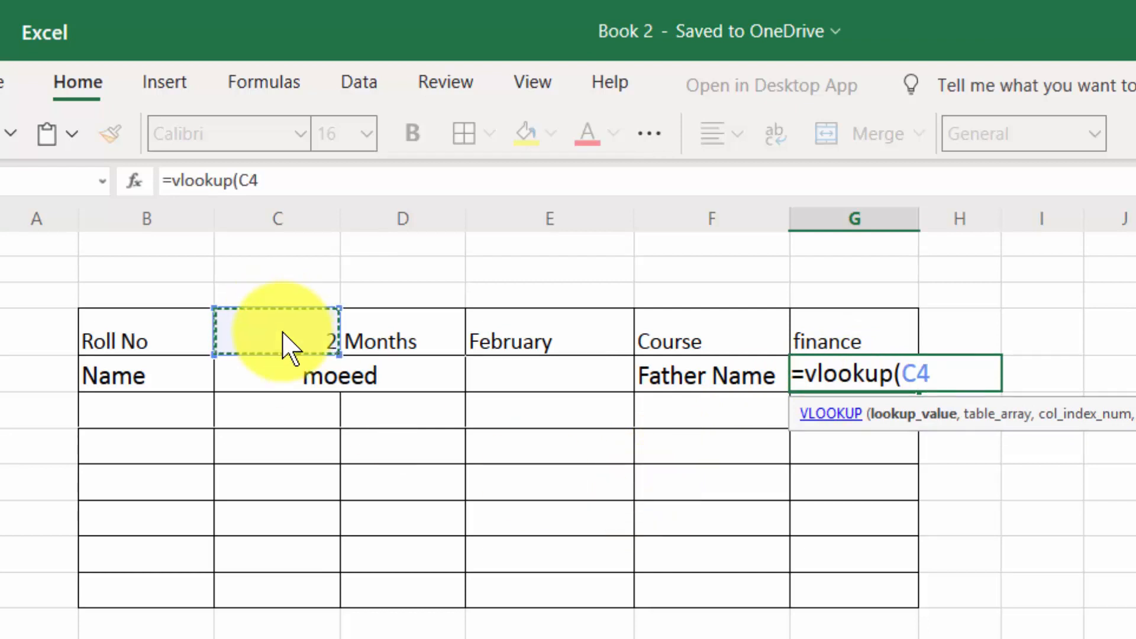
{"action": "type", "text": ","}
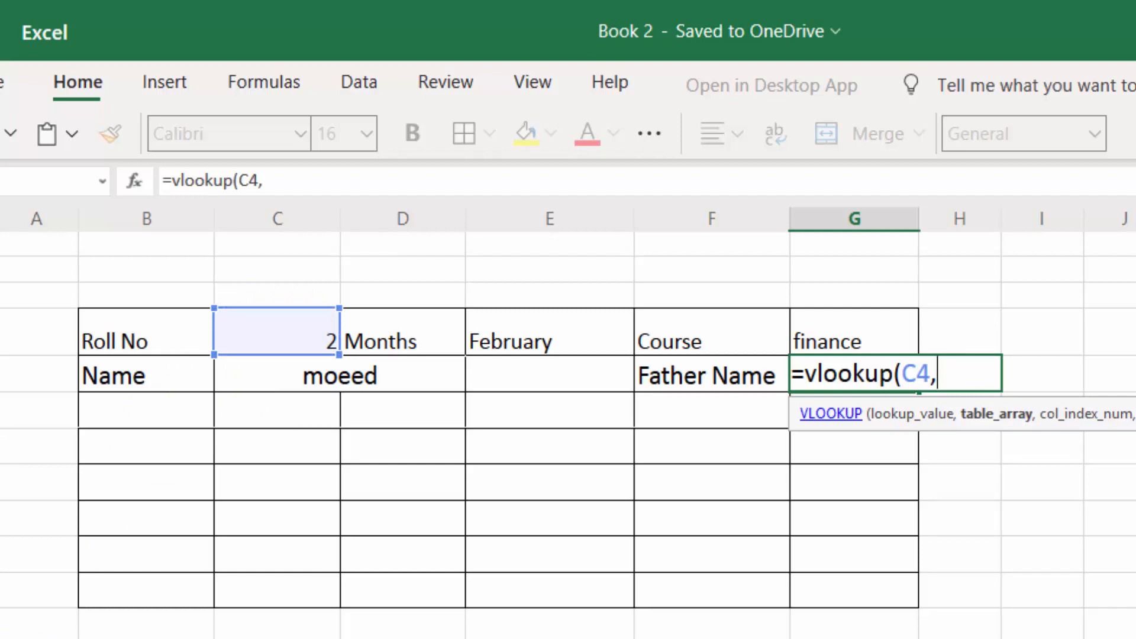
{"action": "left_click", "coordinate": [118, 636]}
{"action": "left_click_drag", "start_coordinate": [30, 276], "coordinate": [887, 636]}
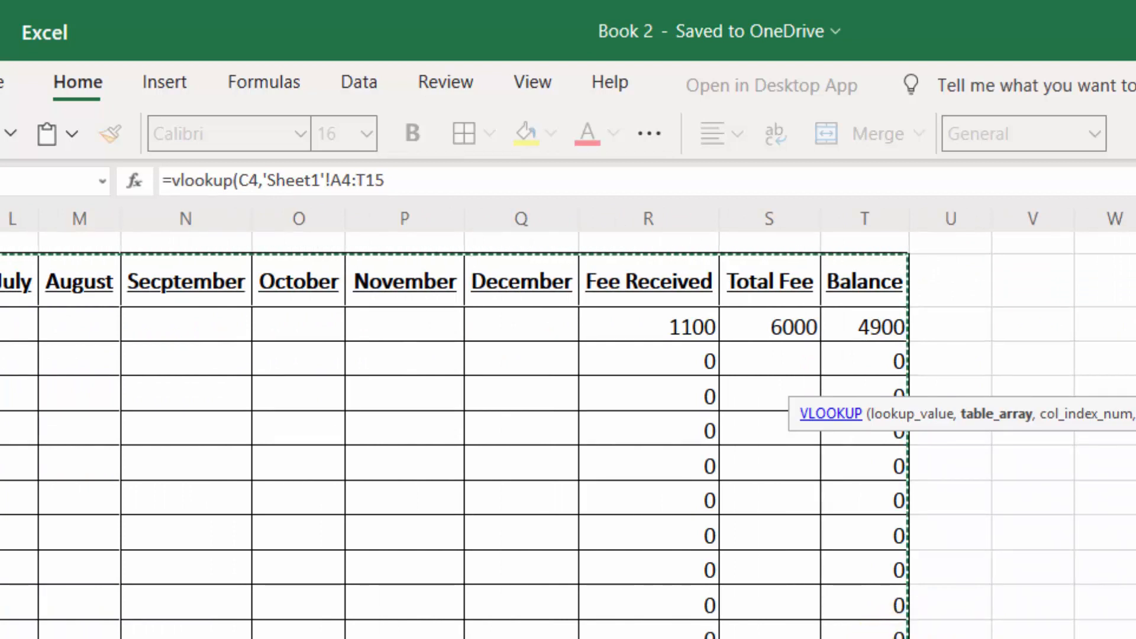
{"action": "scroll", "coordinate": [568, 435], "scroll_direction": "left", "scroll_amount": 5}
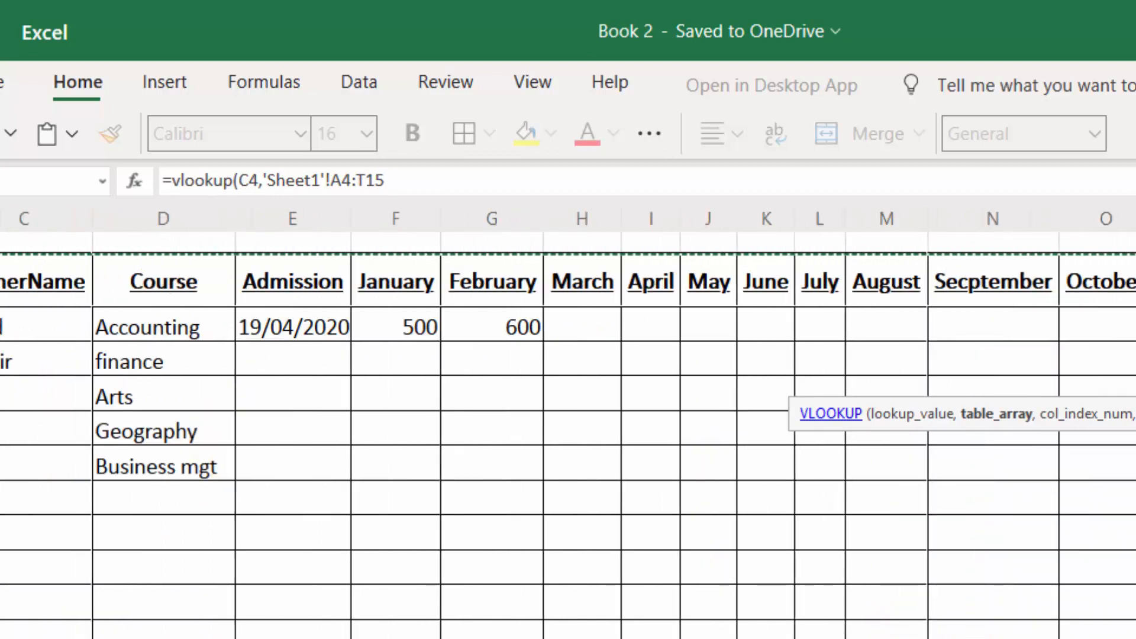
{"action": "scroll", "coordinate": [140, 278], "scroll_direction": "left", "scroll_amount": 2}
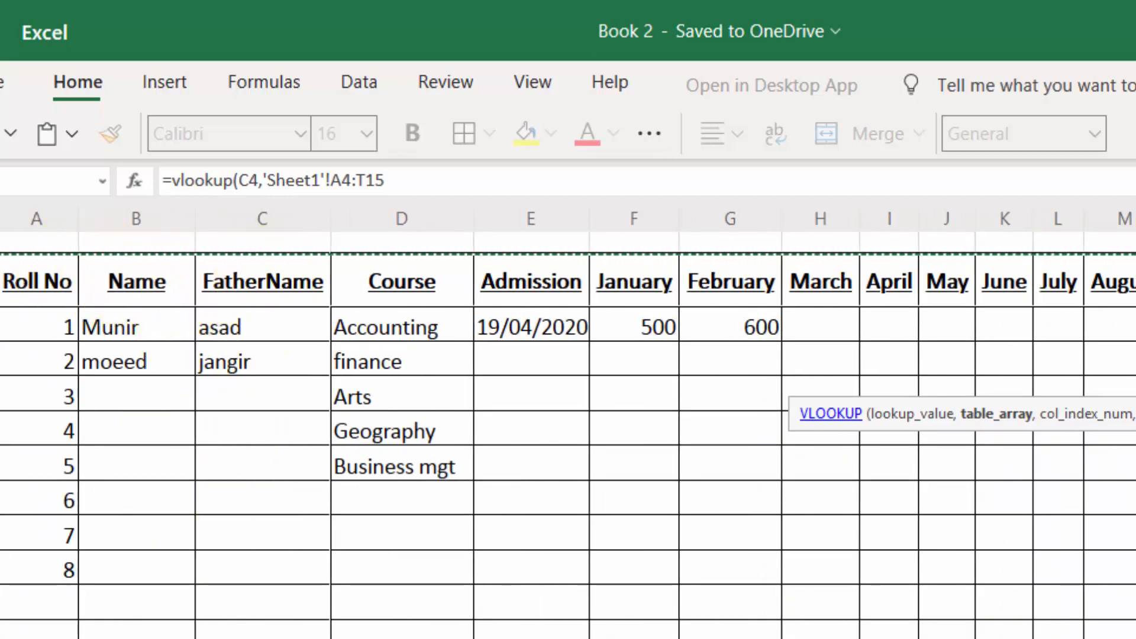
{"action": "left_click", "coordinate": [219, 638]}
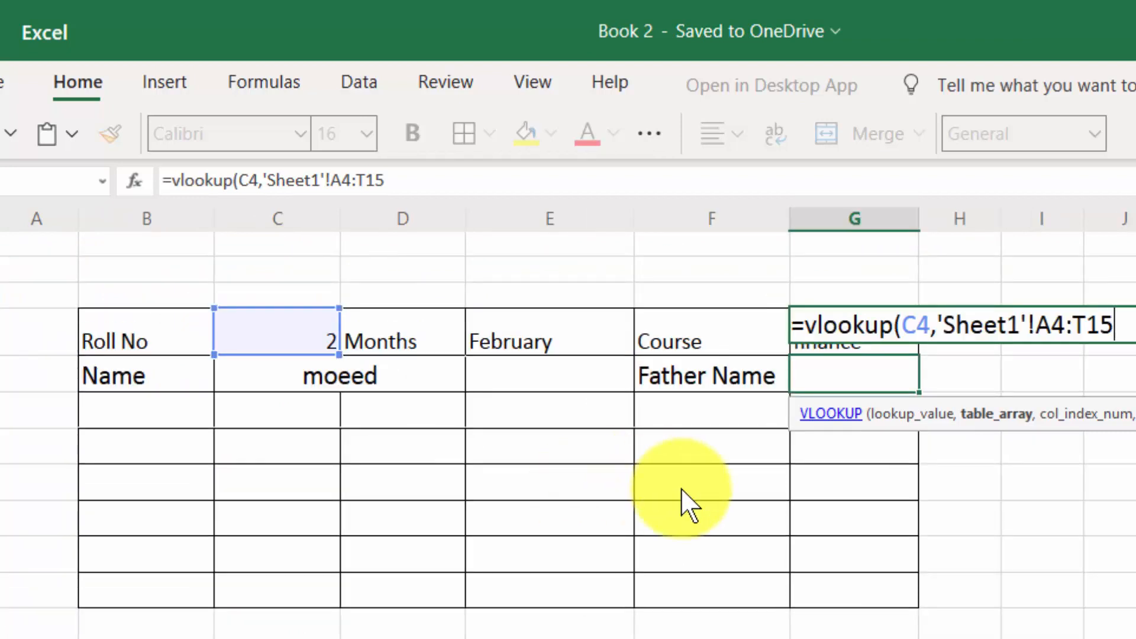
Complete G5's VLOOKUP with column index 3 for the father's name and 0 for an exact match
{"action": "type", "text": ","}
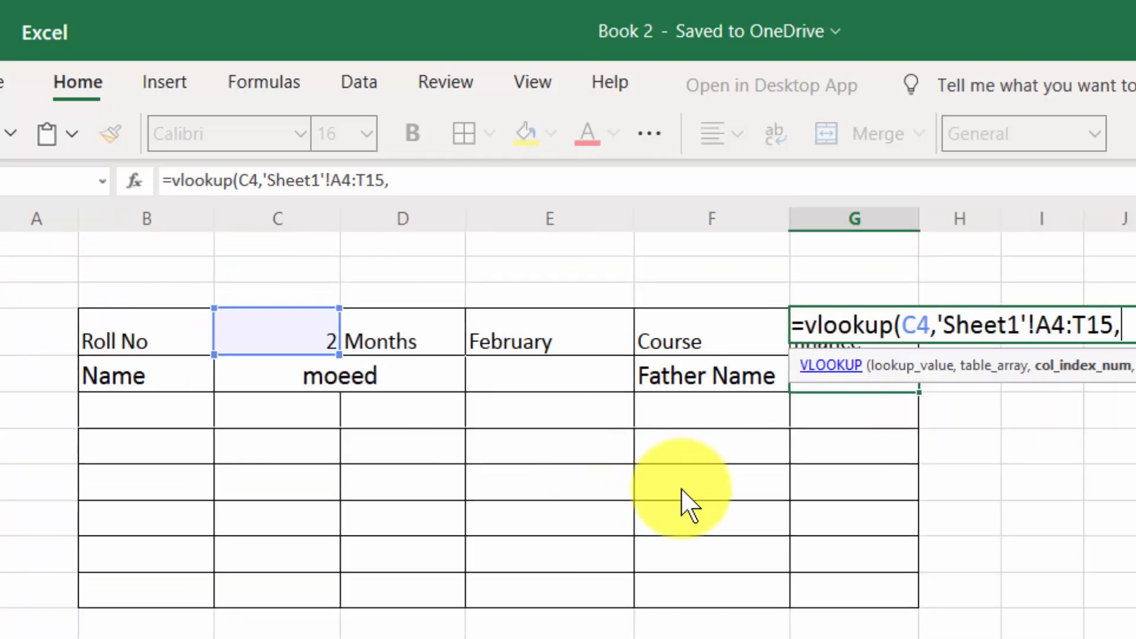
{"action": "type", "text": "3"}
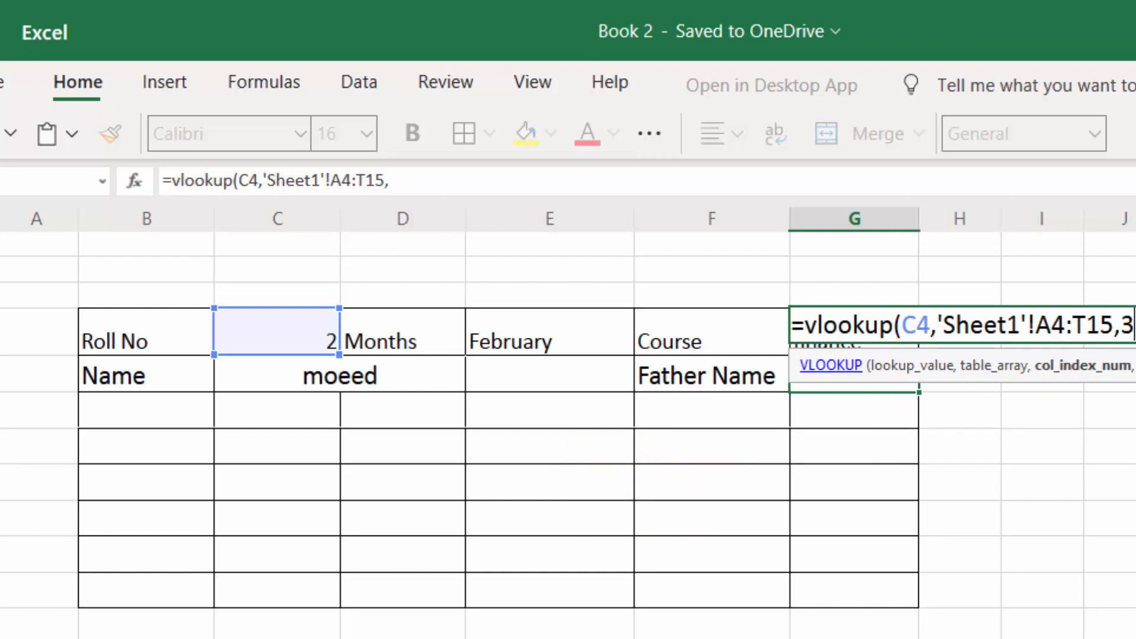
{"action": "type", "text": ","}
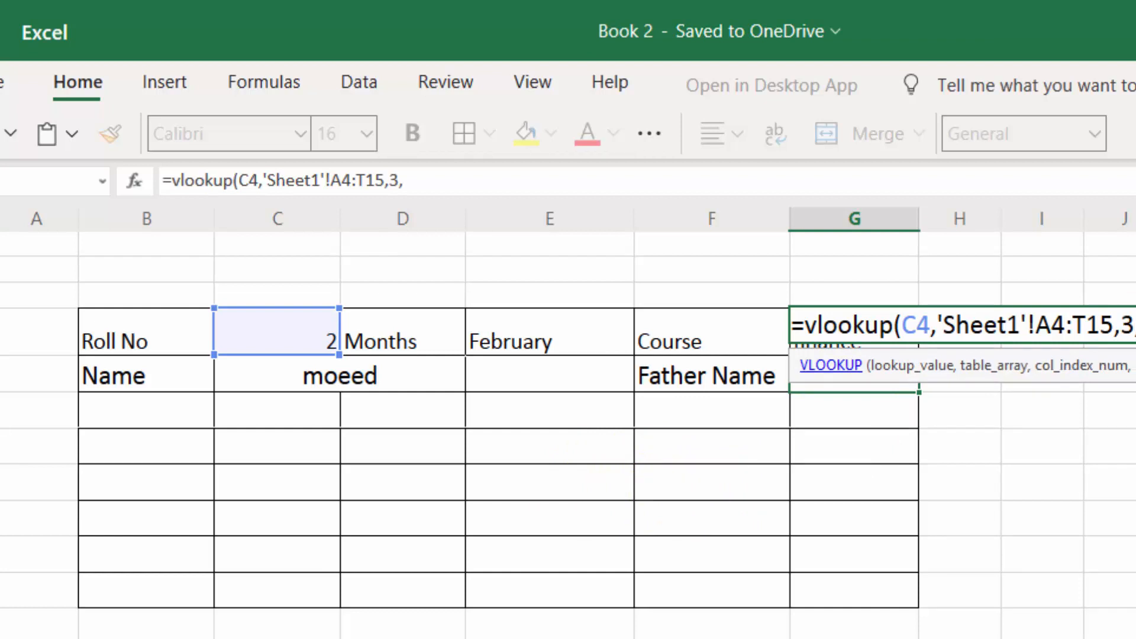
{"action": "type", "text": "0)"}
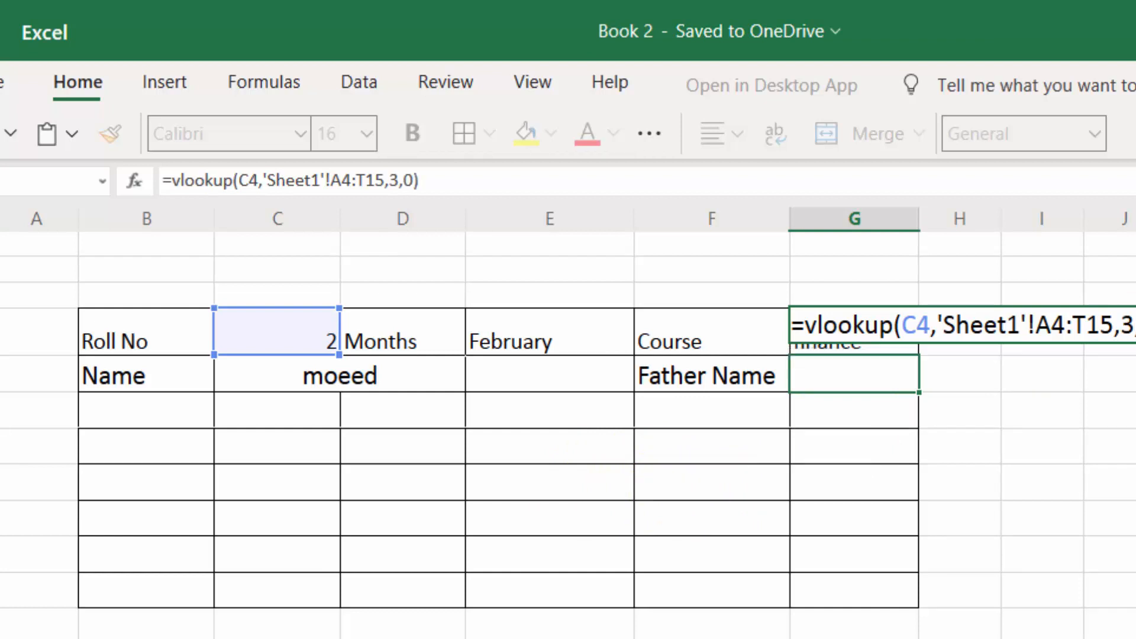
{"action": "key", "text": "Return"}
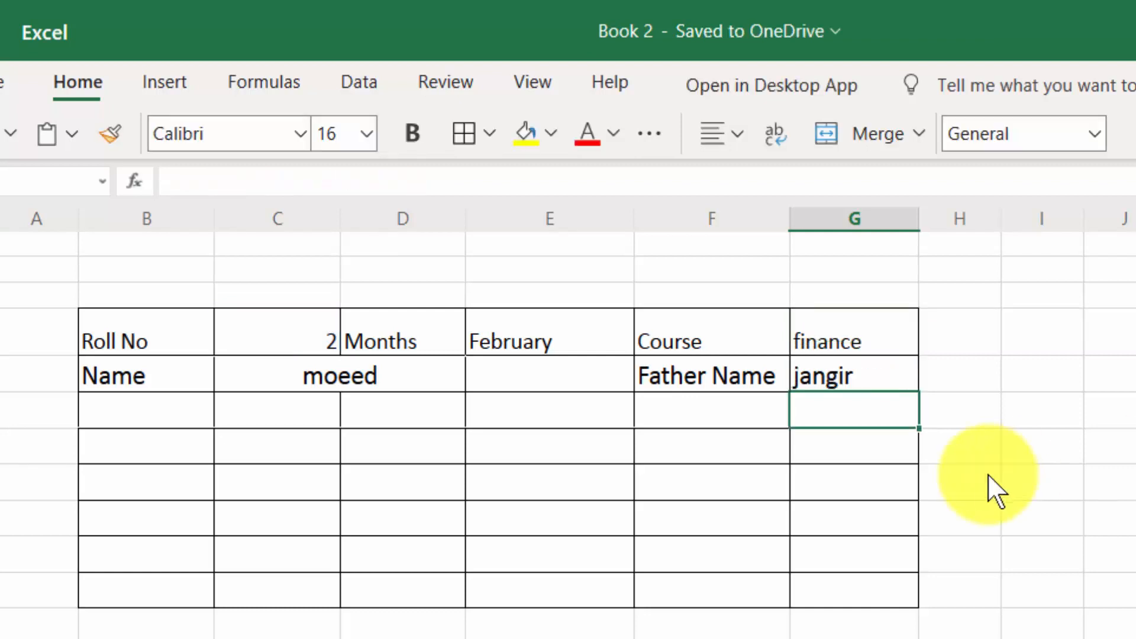
Label cell F6 of the receipt "Received fee"
{"action": "left_click", "coordinate": [688, 427]}
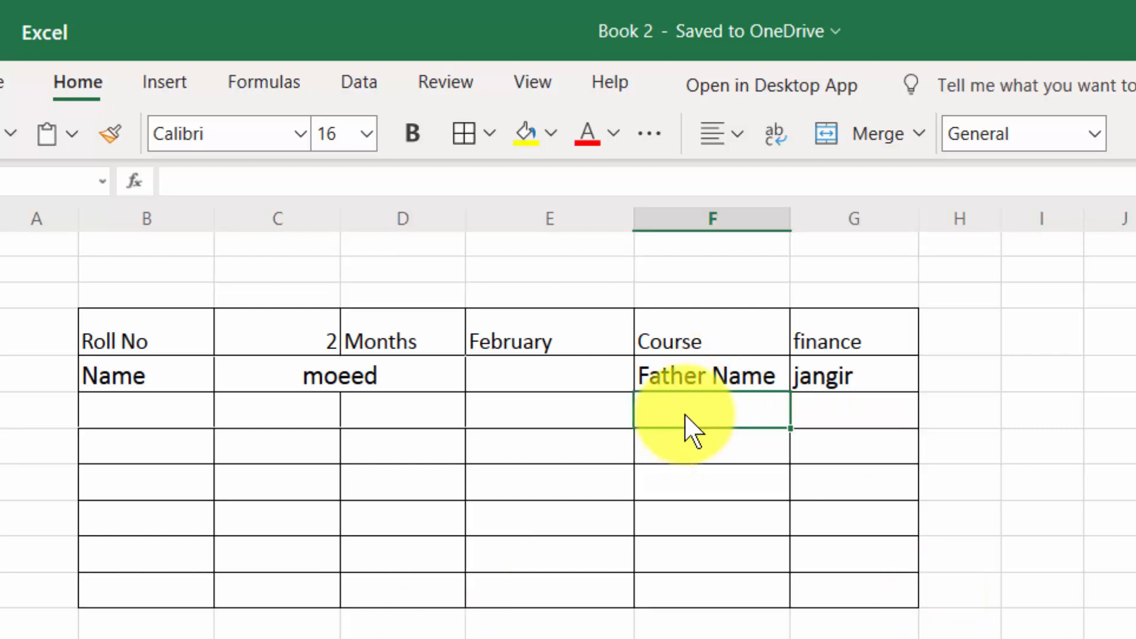
{"action": "type", "text": "Received fee"}
Begin the received fee lookup in G6 with "Hlookup(" and try to pick E4 as its lookup value
{"action": "left_click", "coordinate": [827, 410]}
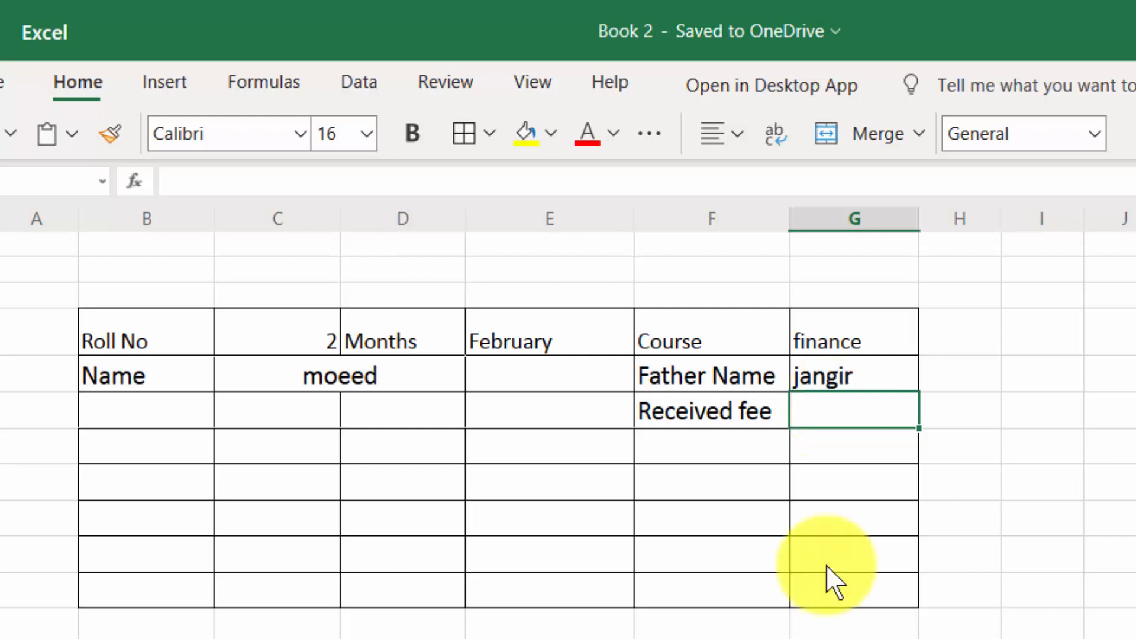
{"action": "type", "text": "h"}
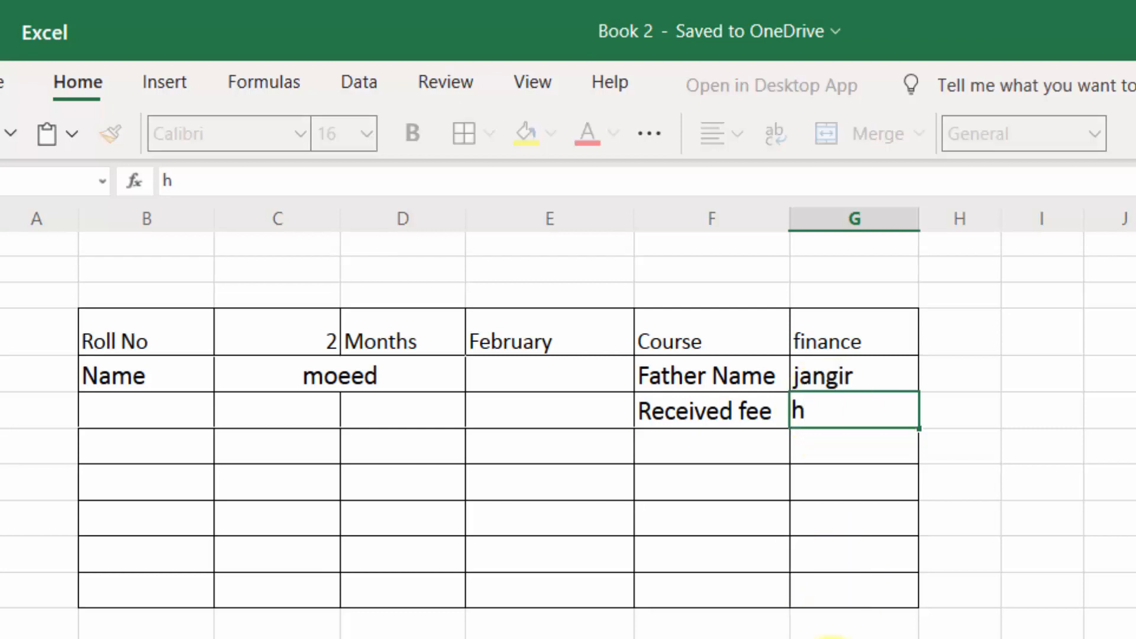
{"action": "type", "text": "Hlookup"}
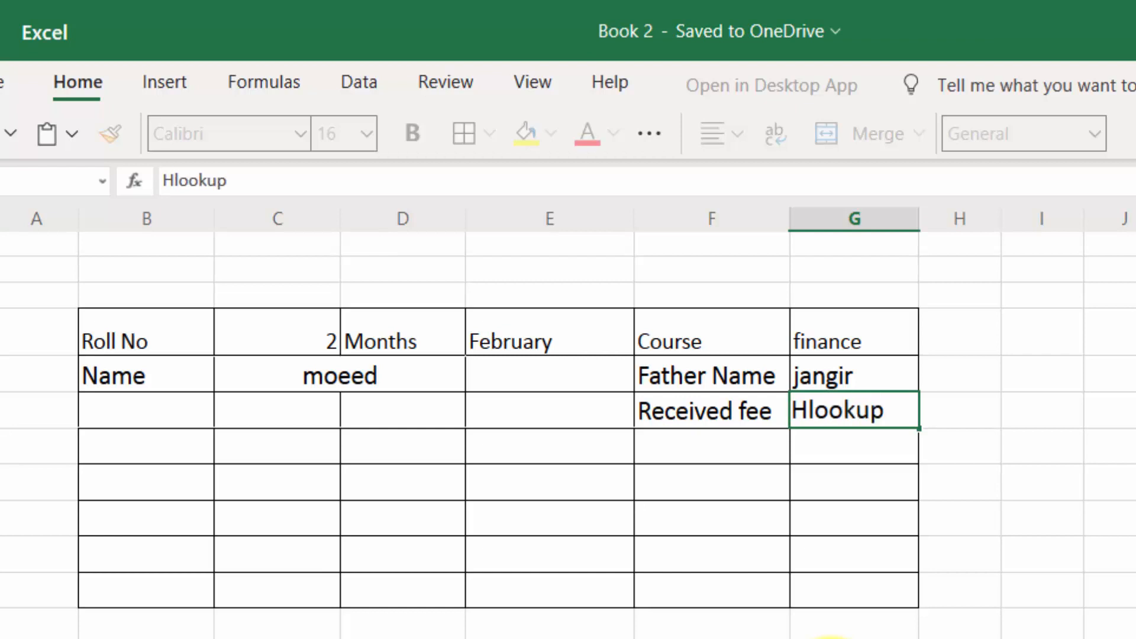
{"action": "type", "text": "("}
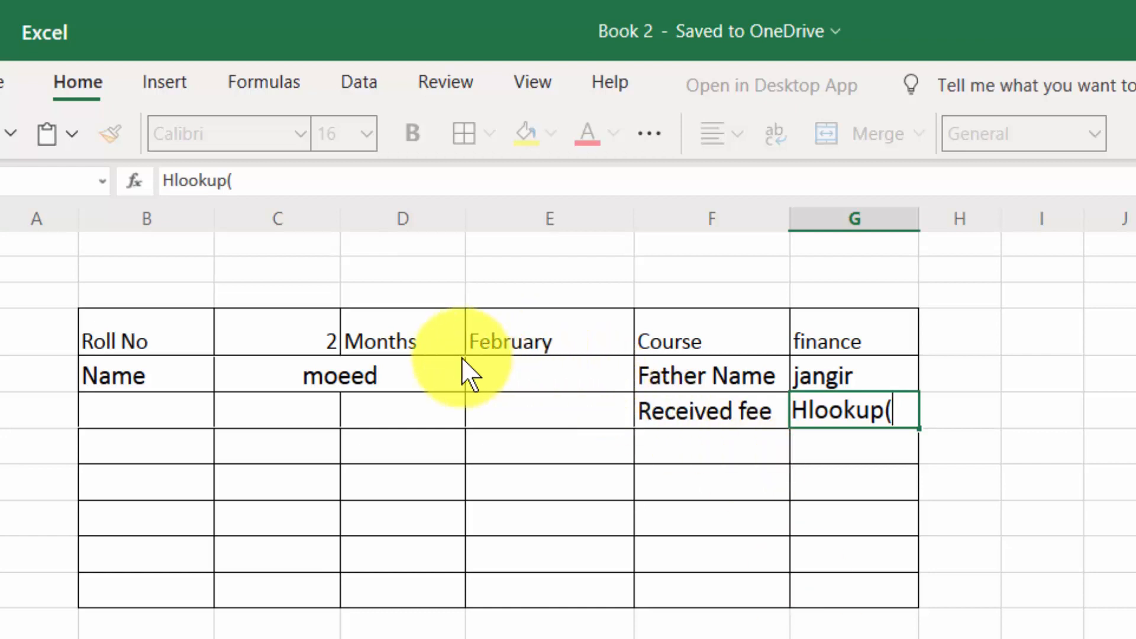
{"action": "left_click", "coordinate": [534, 338]}
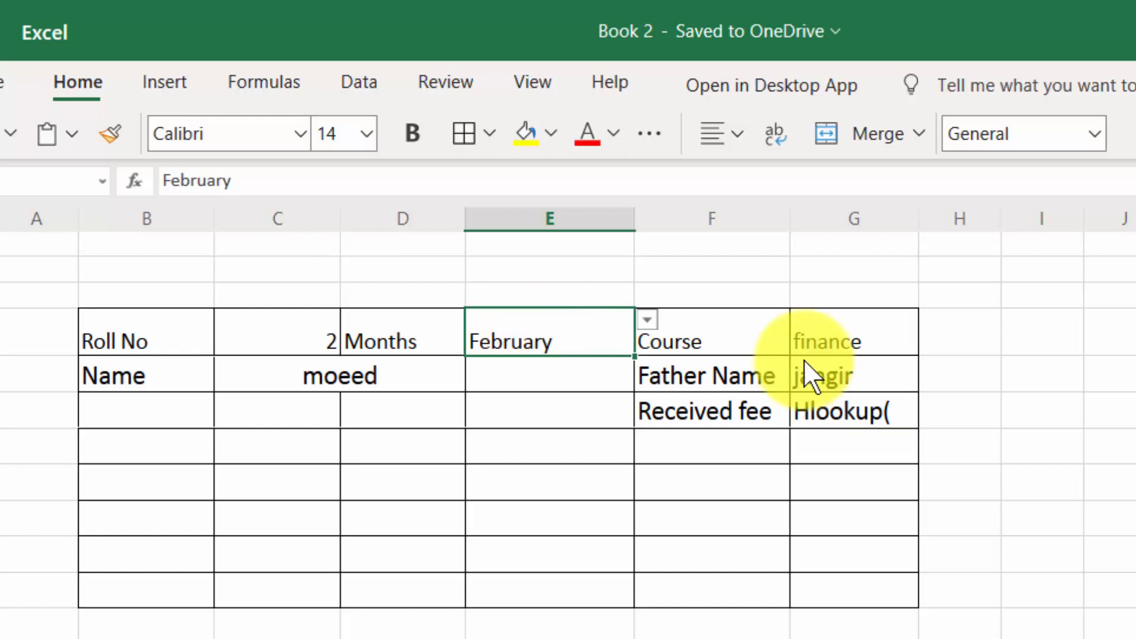
Reopen G6 and add the missing equals sign before Hlookup( so the entry becomes a formula
{"action": "left_click", "coordinate": [797, 417]}
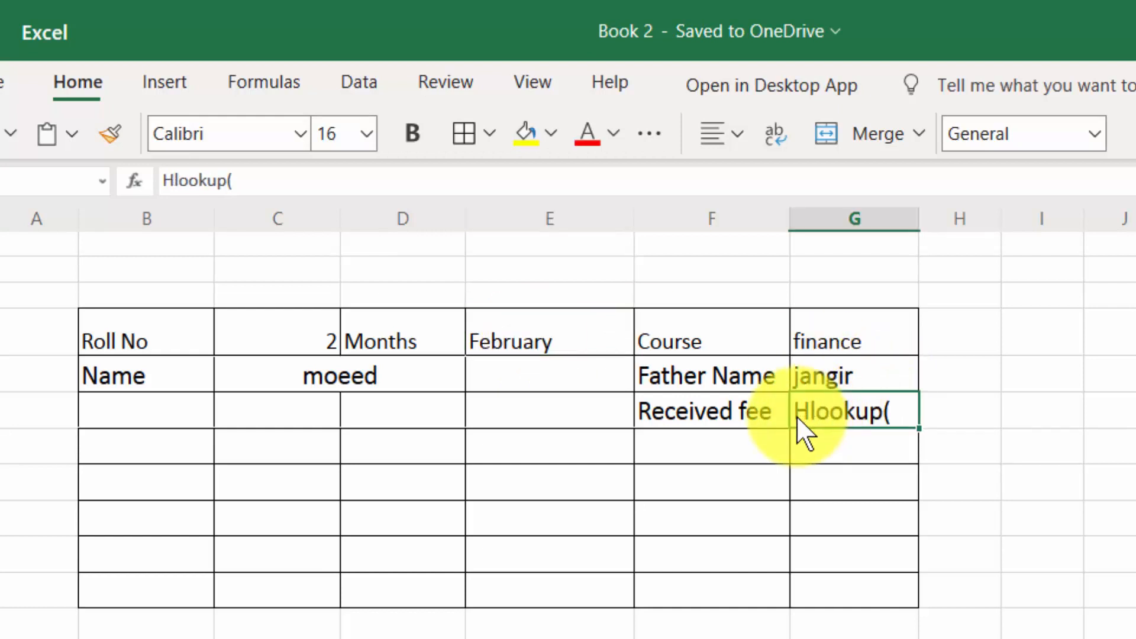
{"action": "double_click", "coordinate": [795, 417]}
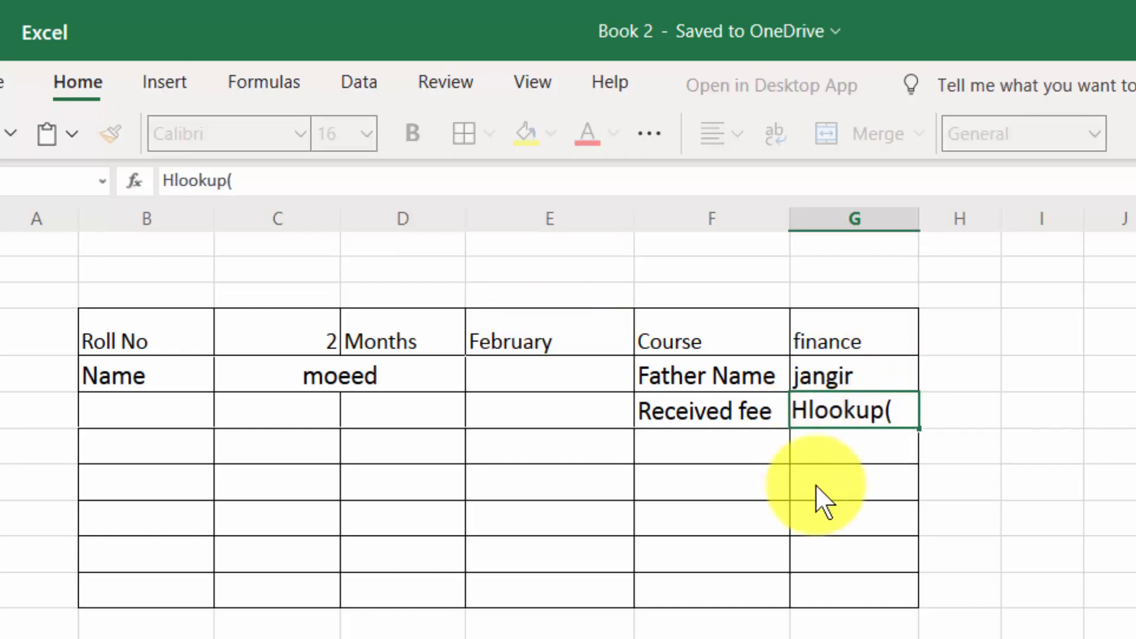
{"action": "key", "text": "Left"}
{"action": "key", "text": "Left"}
{"action": "key", "text": "Left"}
{"action": "key", "text": "Left"}
{"action": "key", "text": "Left"}
{"action": "key", "text": "Left"}
{"action": "key", "text": "Left"}
{"action": "key", "text": "Left"}
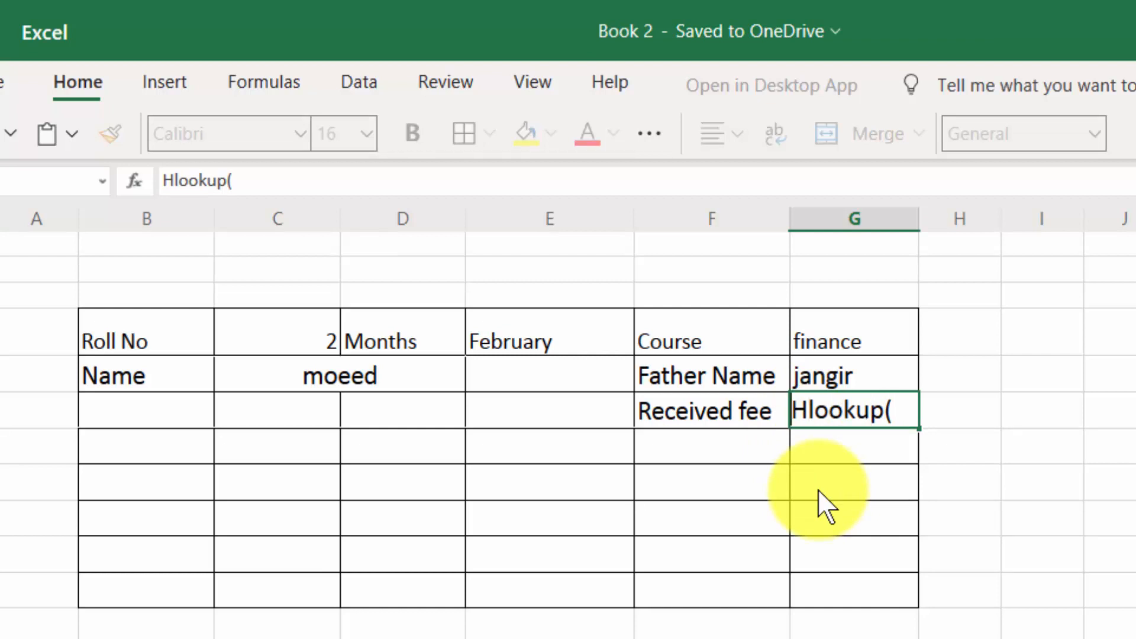
{"action": "type", "text": "="}
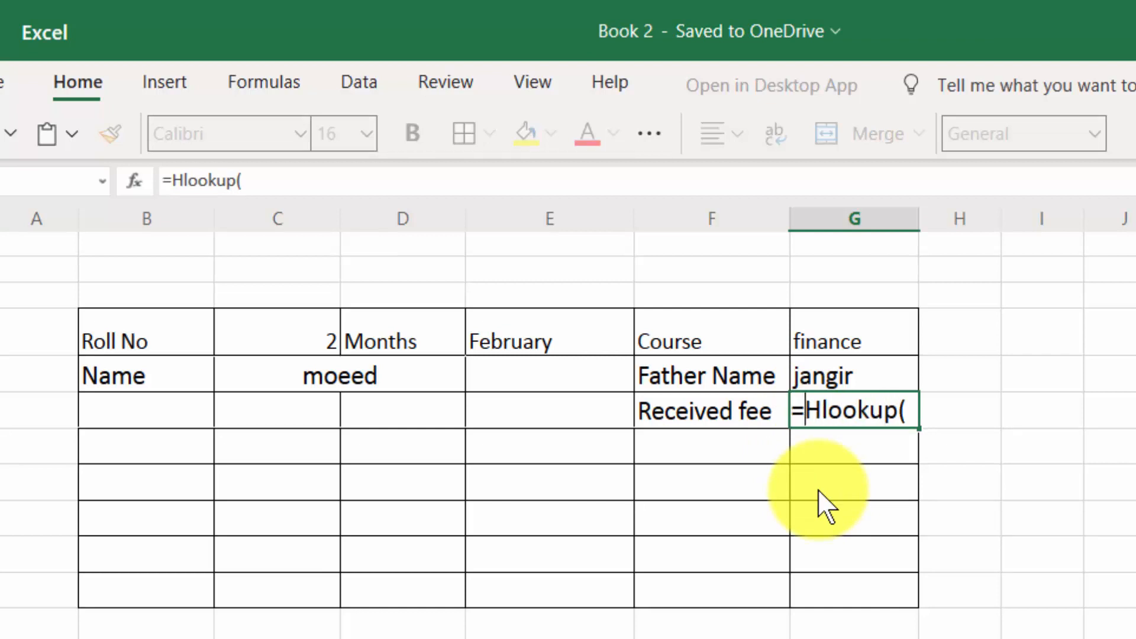
{"action": "left_click", "coordinate": [907, 413]}
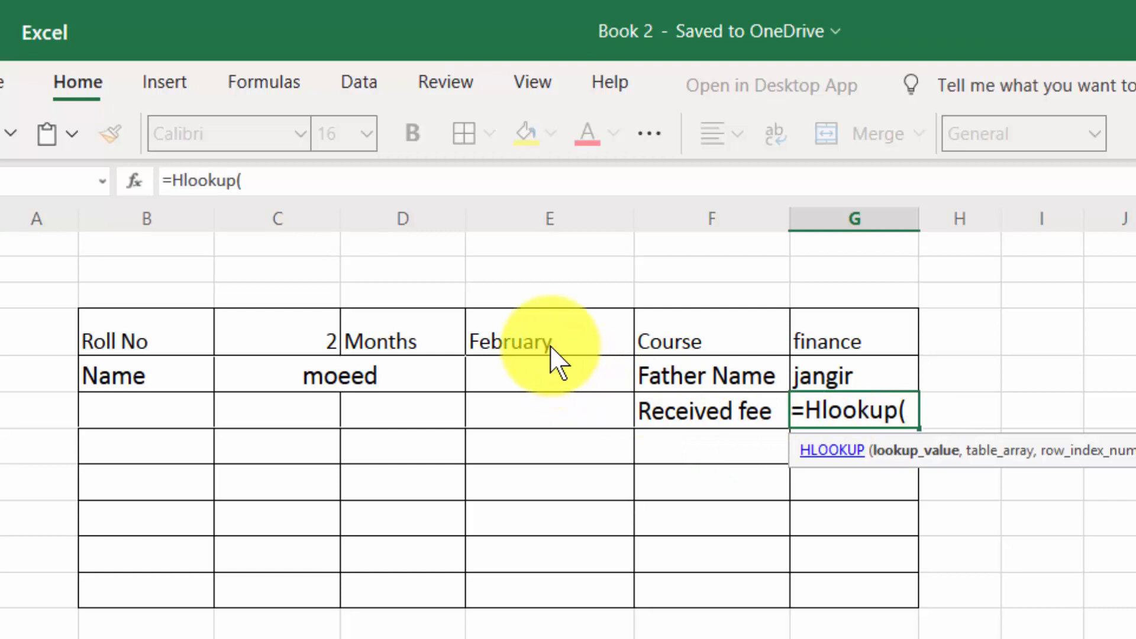
Fill in G6's HLOOKUP with lookup value E4, Sheet1's F4:Q15 as the table array and C4 as the row index
{"action": "left_click", "coordinate": [556, 361]}
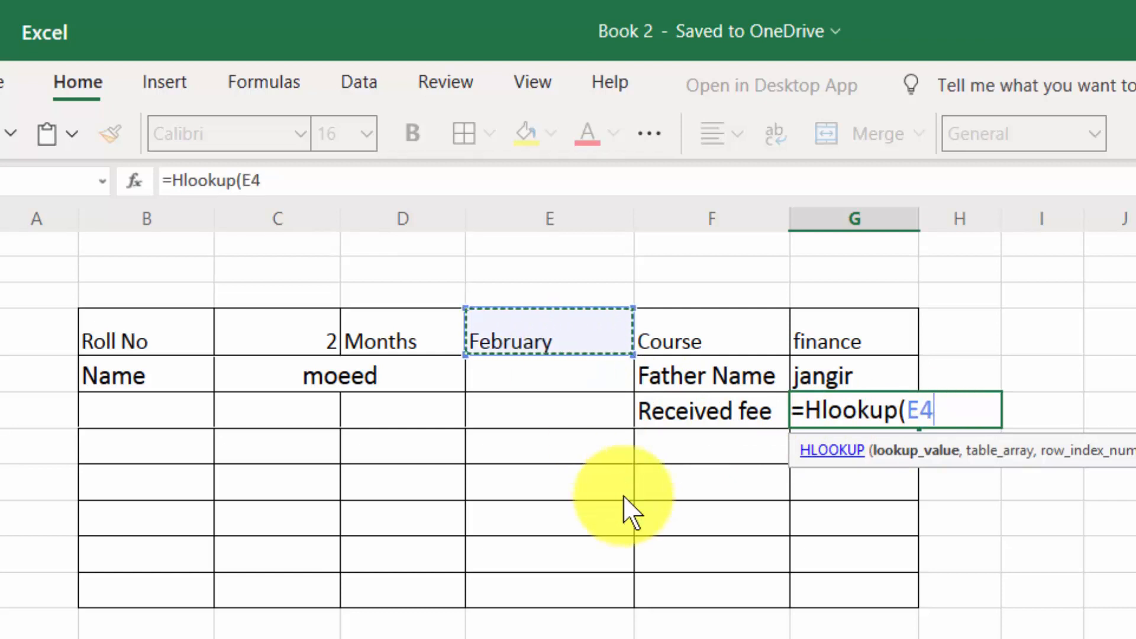
{"action": "type", "text": ","}
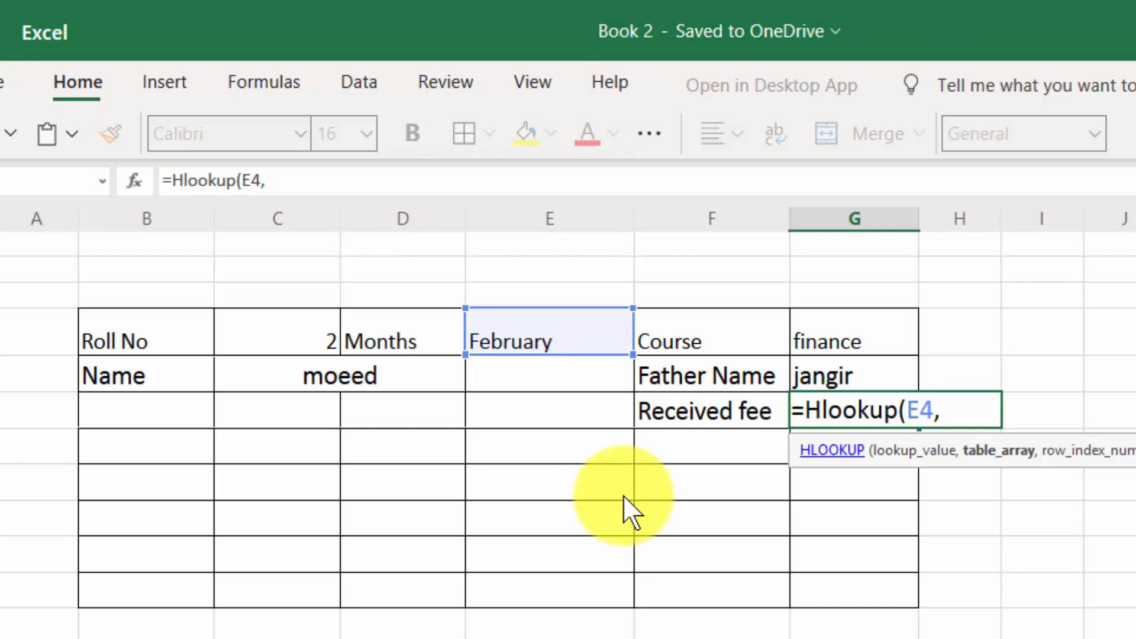
{"action": "left_click", "coordinate": [237, 637]}
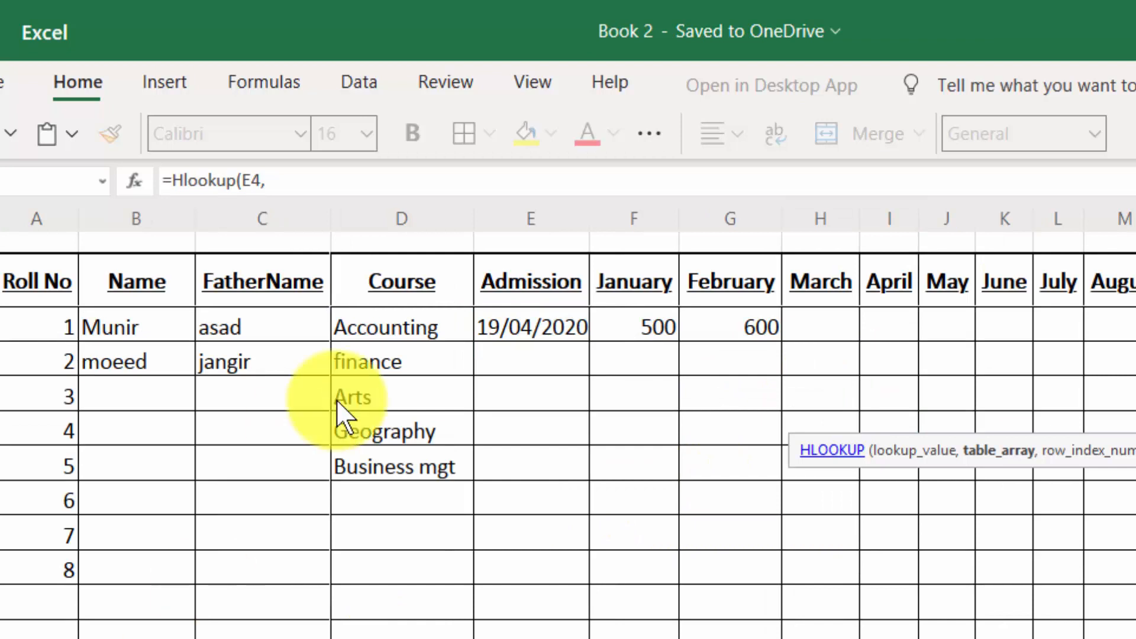
{"action": "left_click", "coordinate": [620, 266]}
{"action": "left_click_drag", "start_coordinate": [692, 332], "coordinate": [1135, 638]}
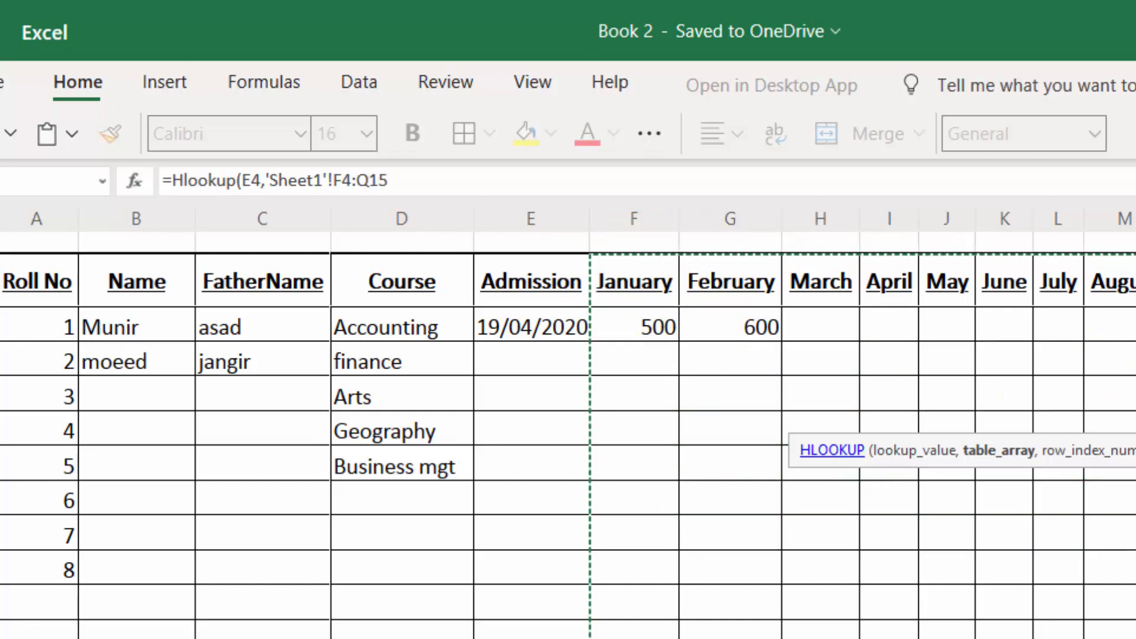
{"action": "key", "text": "ctrl+Page_Down"}
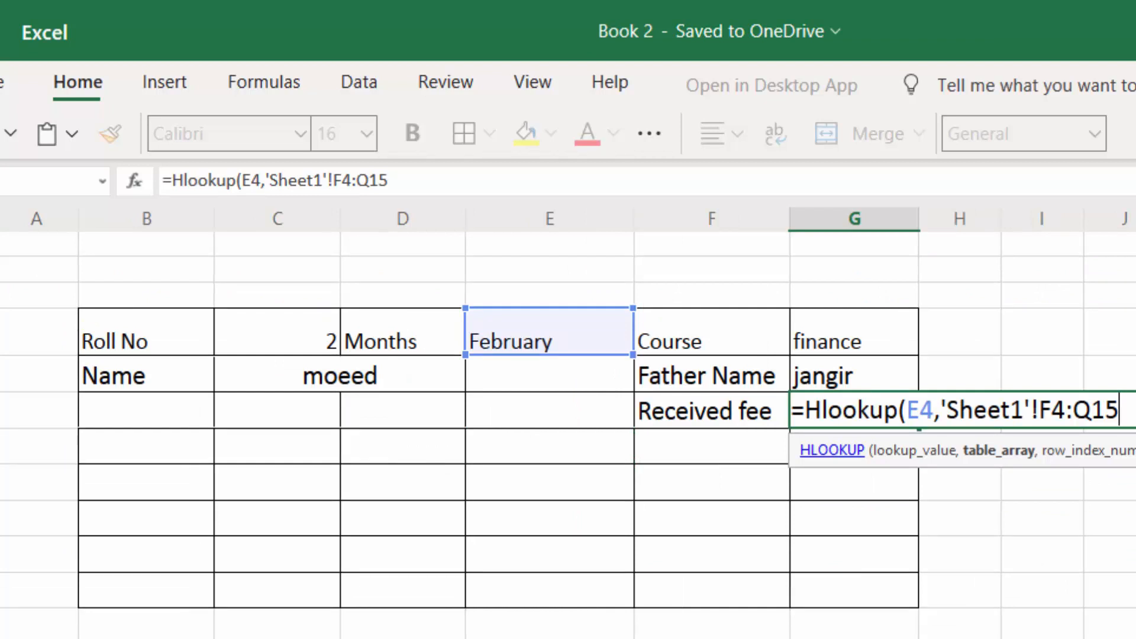
{"action": "type", "text": ","}
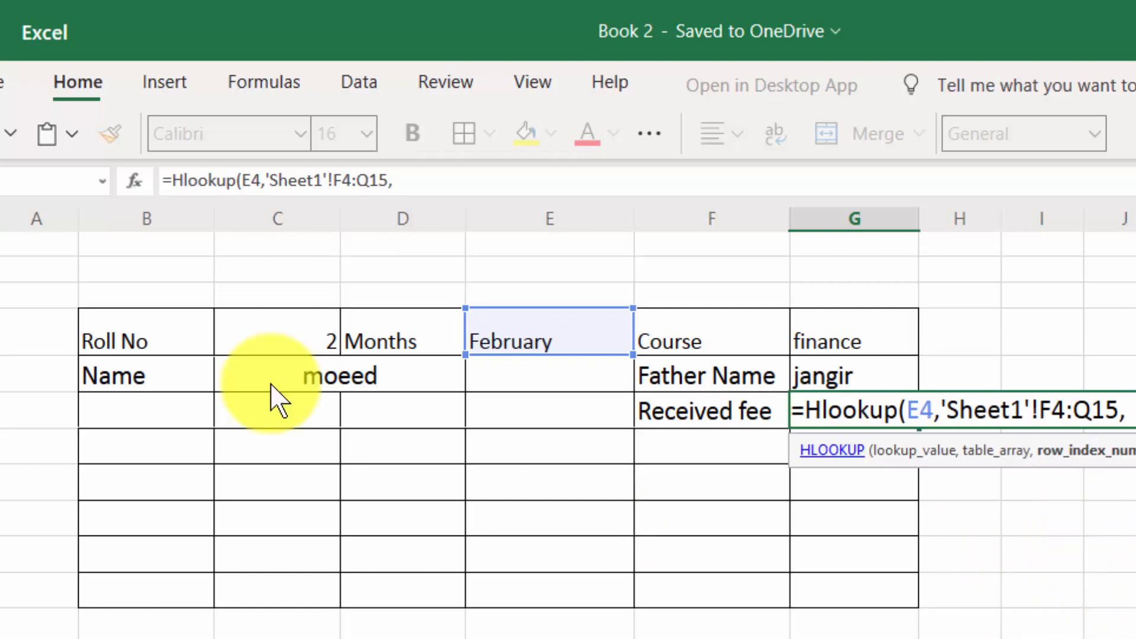
{"action": "left_click", "coordinate": [265, 340]}
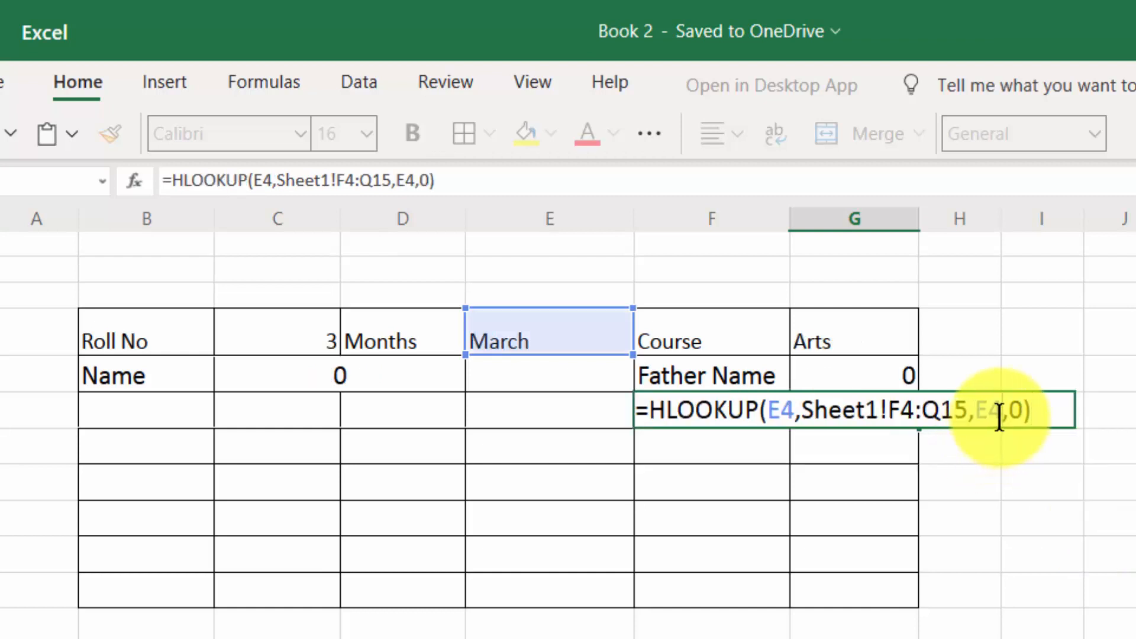
Try to re-enter E4 as the row index argument of G6's HLOOKUP formula
{"action": "left_click", "coordinate": [999, 418]}
{"action": "key", "text": "BackSpace"}
{"action": "key", "text": "BackSpace"}
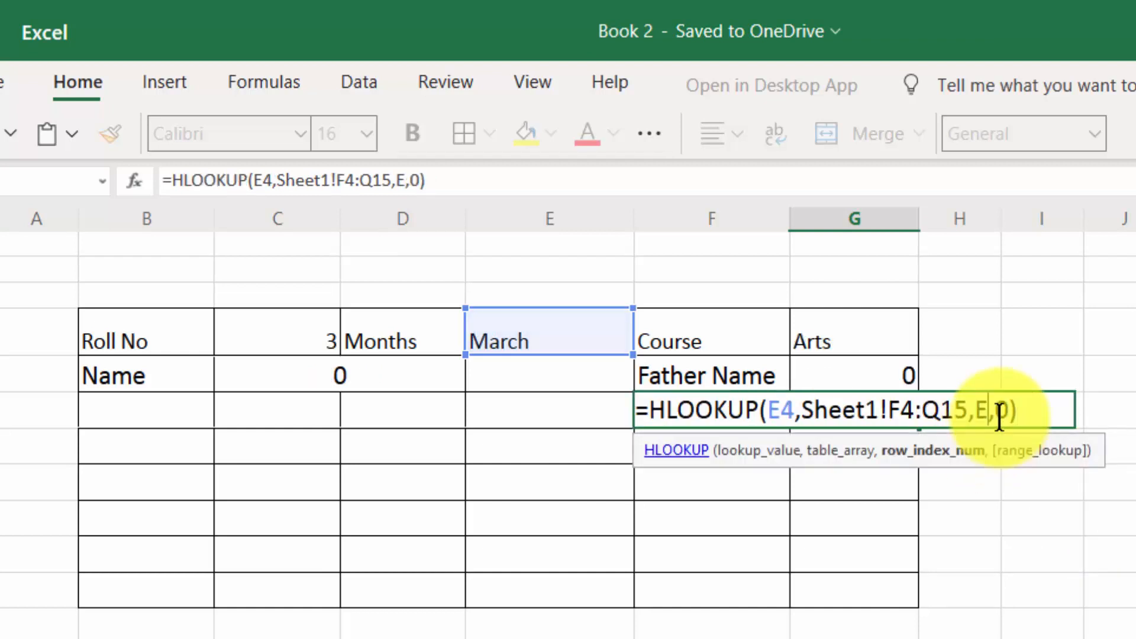
{"action": "left_click", "coordinate": [562, 329]}
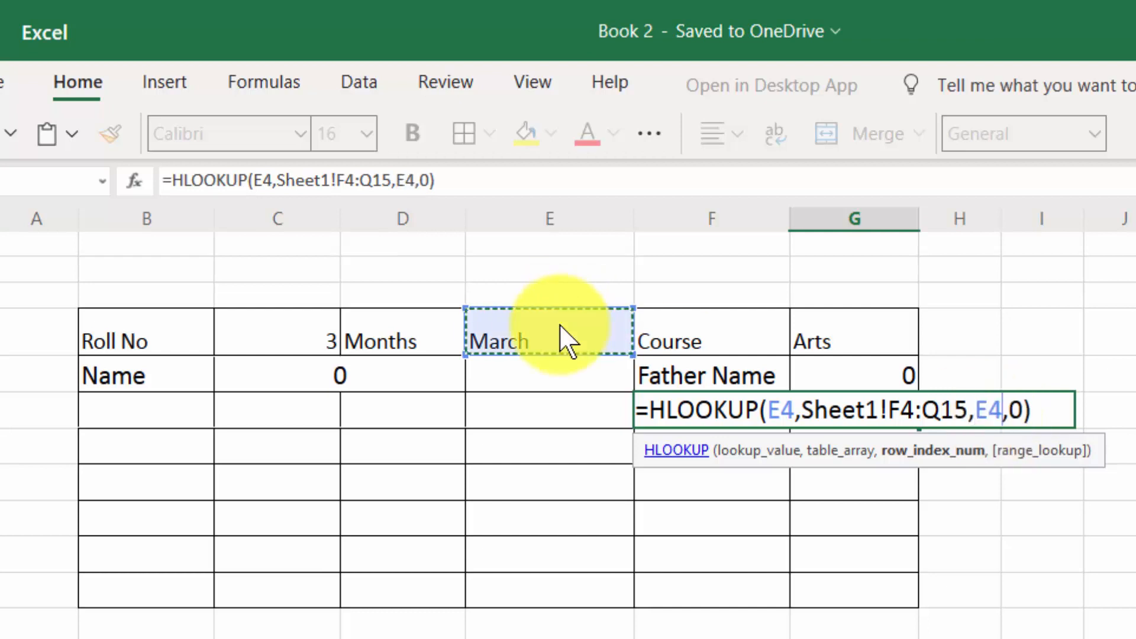
{"action": "left_click", "coordinate": [1039, 409]}
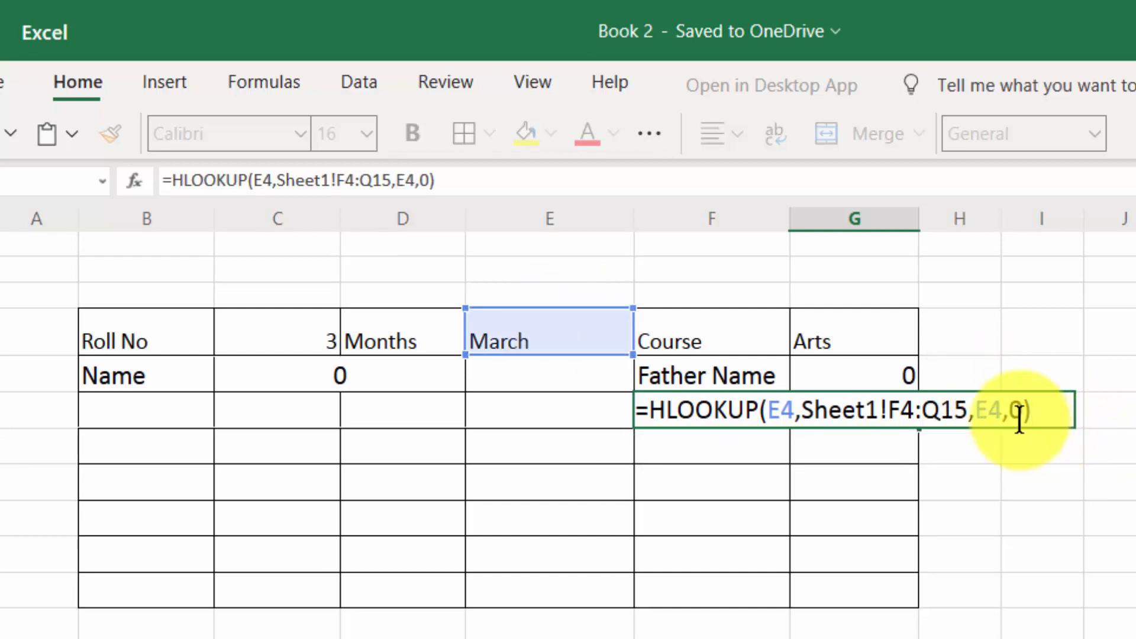
Replace the row index argument in G6's HLOOKUP with the roll number cell C4 and commit the formula
{"action": "left_click", "coordinate": [1003, 410]}
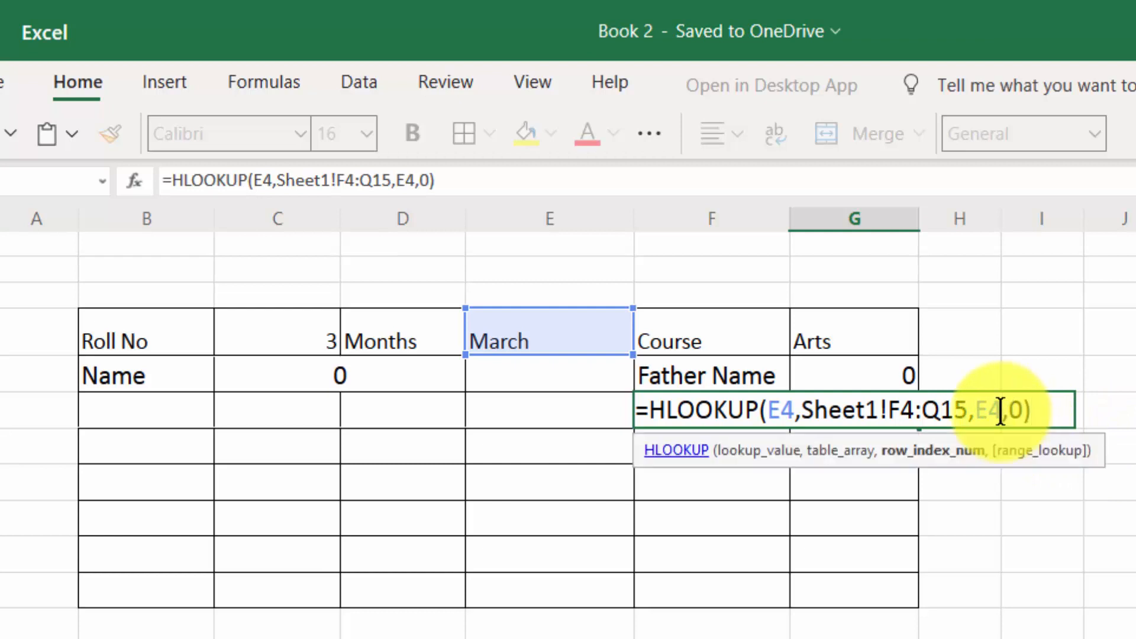
{"action": "key", "text": "BackSpace"}
{"action": "key", "text": "BackSpace"}
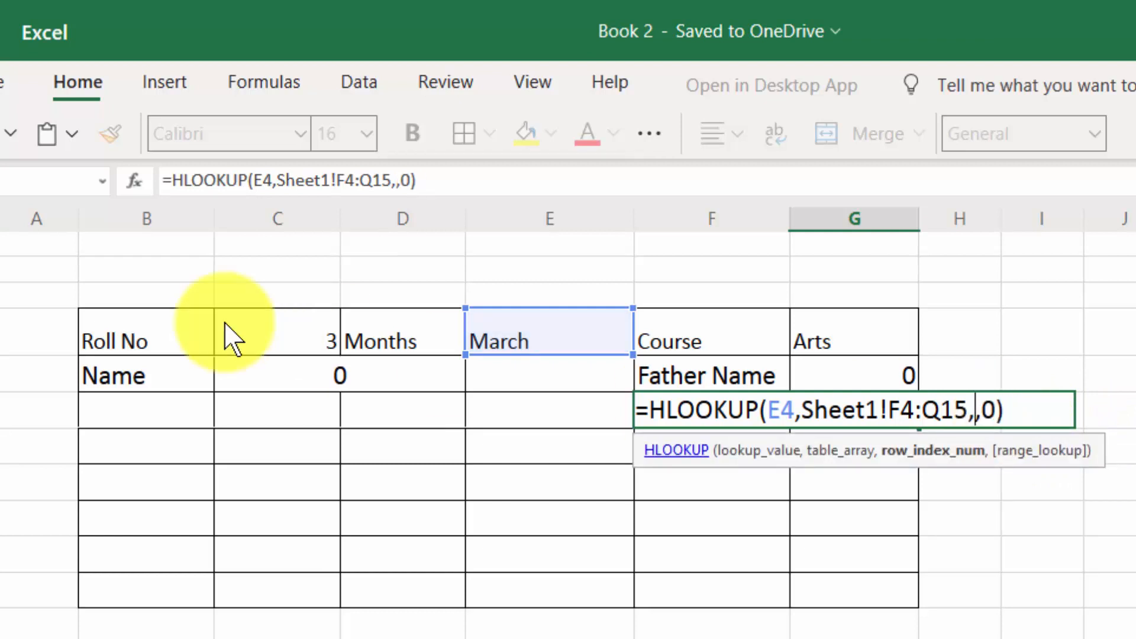
{"action": "left_click", "coordinate": [294, 348]}
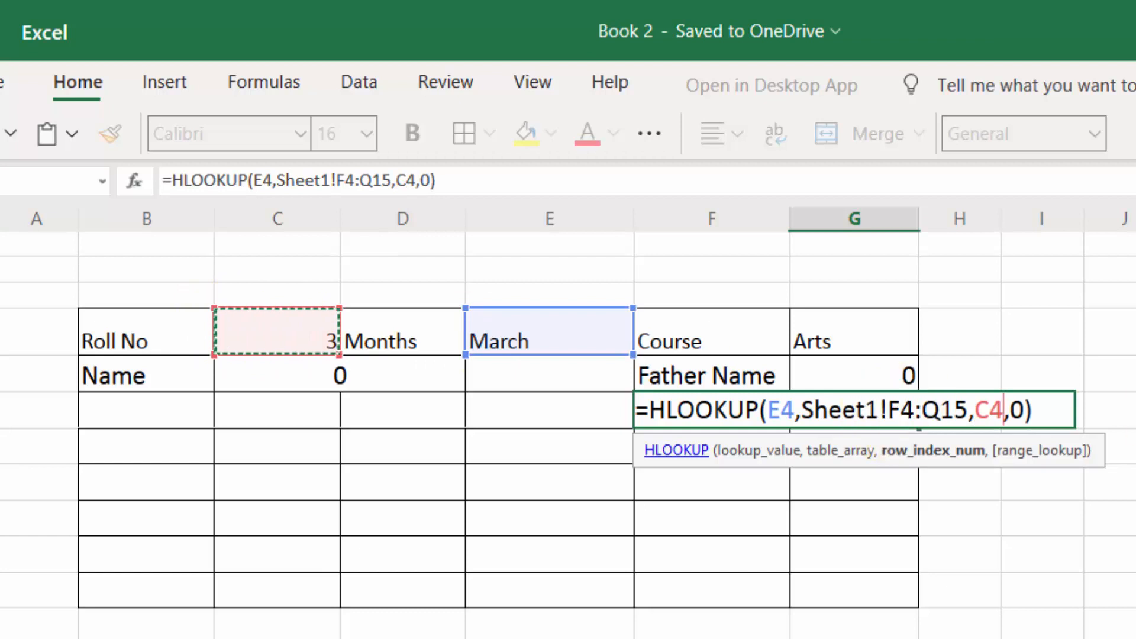
{"action": "left_click", "coordinate": [1062, 410]}
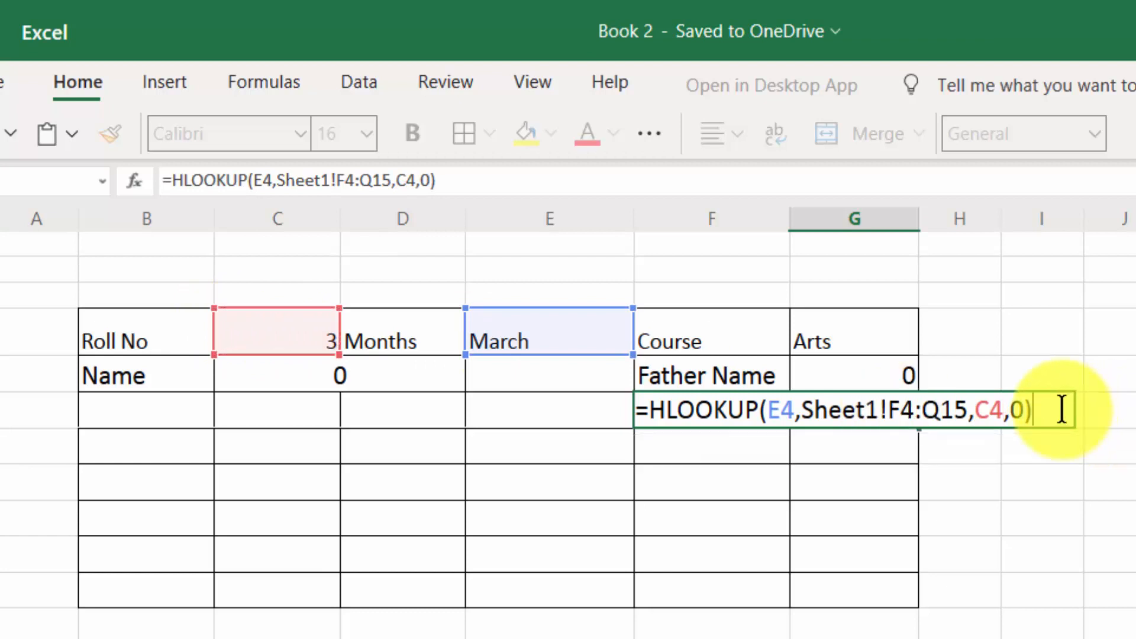
{"action": "key", "text": "Return"}
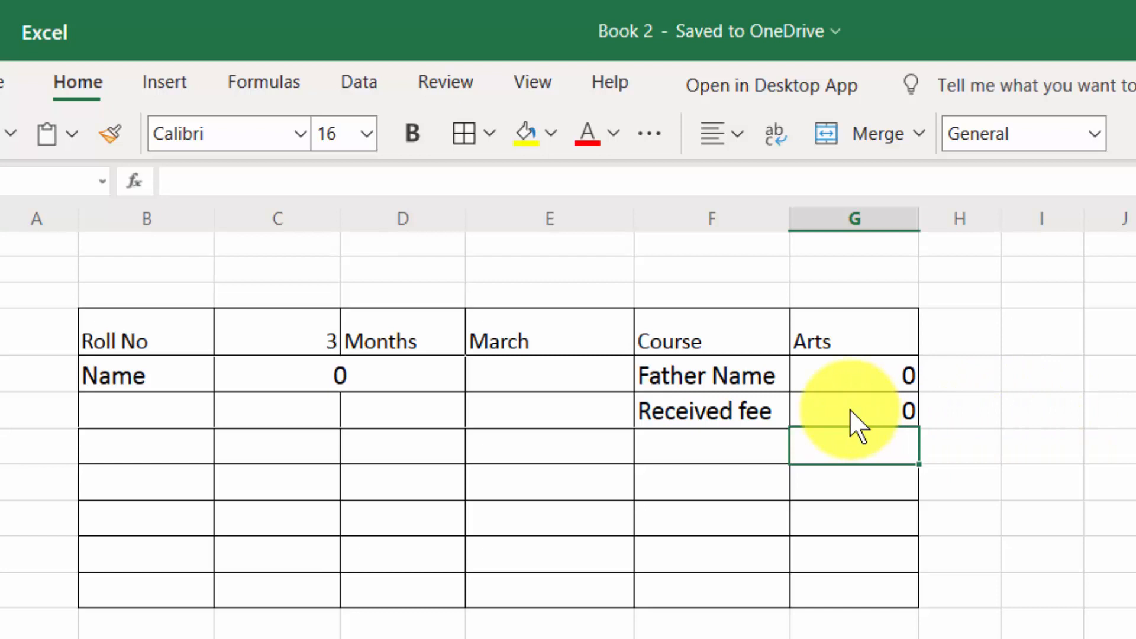
Set the receipt's month in E4 to January
{"action": "left_click", "coordinate": [568, 341]}
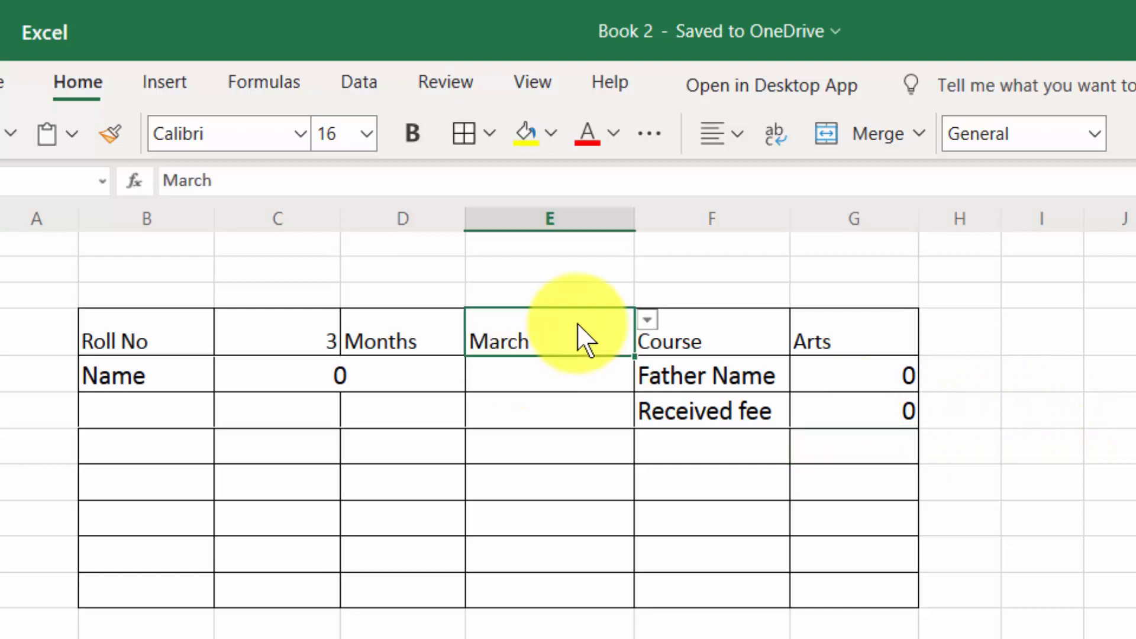
{"action": "left_click", "coordinate": [648, 323]}
{"action": "key", "text": "Up"}
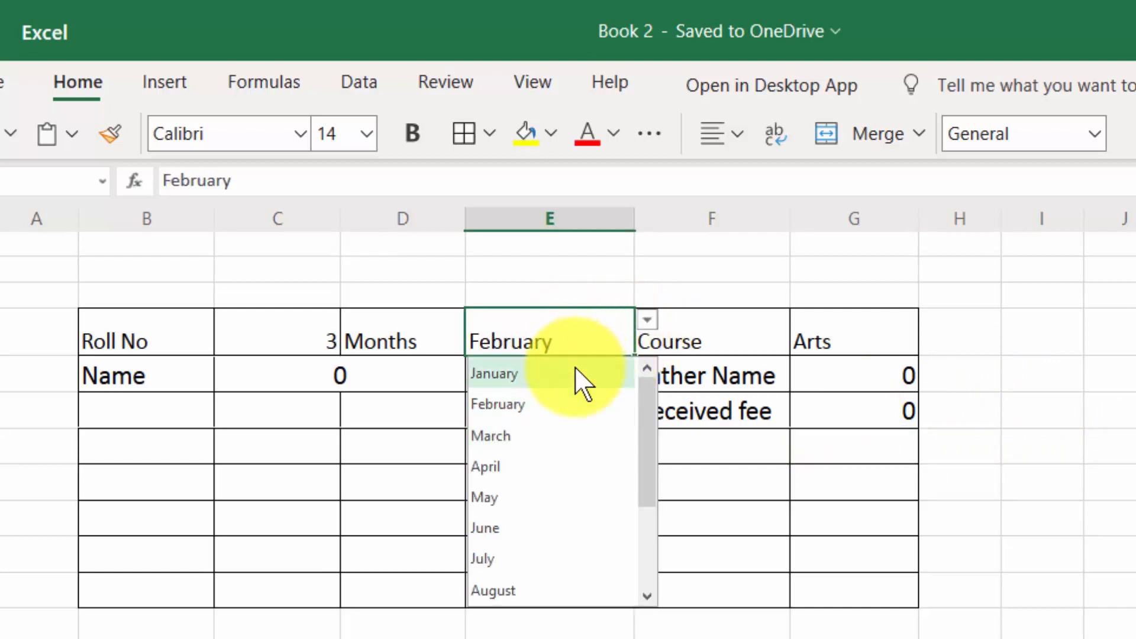
{"action": "left_click", "coordinate": [574, 370]}
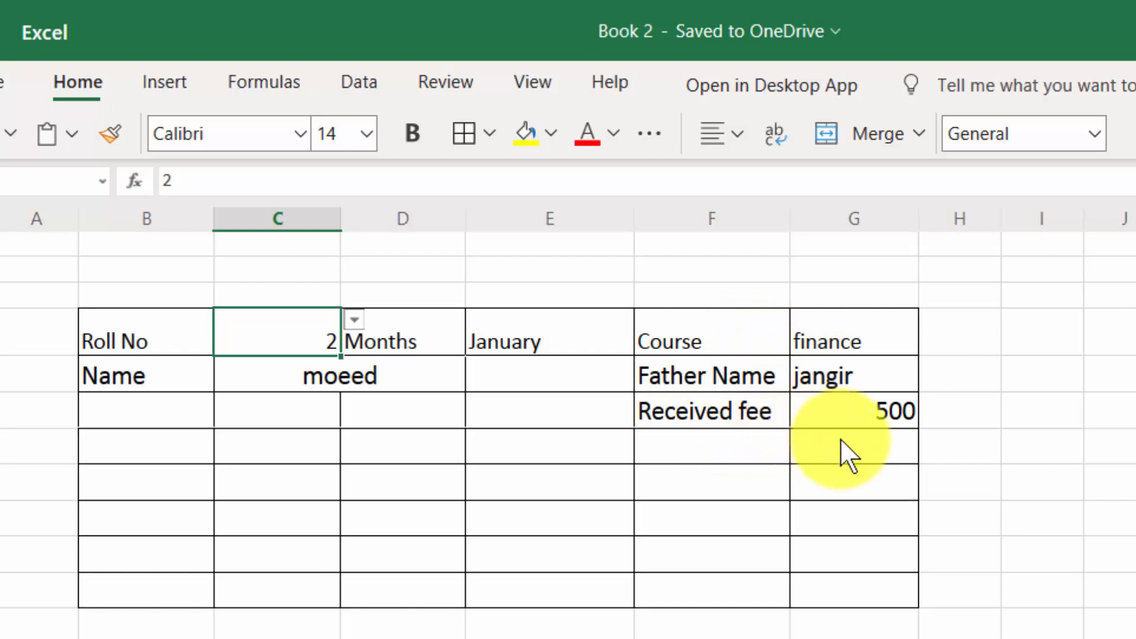
Label cell F7 of the receipt "Balance"
{"action": "left_click", "coordinate": [736, 457]}
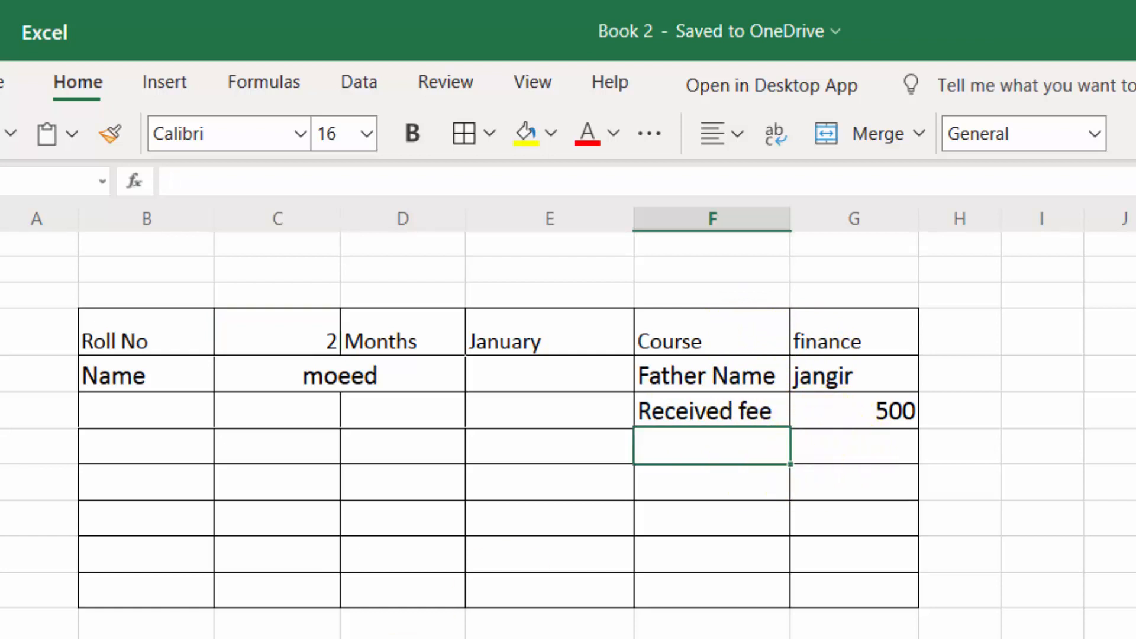
{"action": "type", "text": "Balance"}
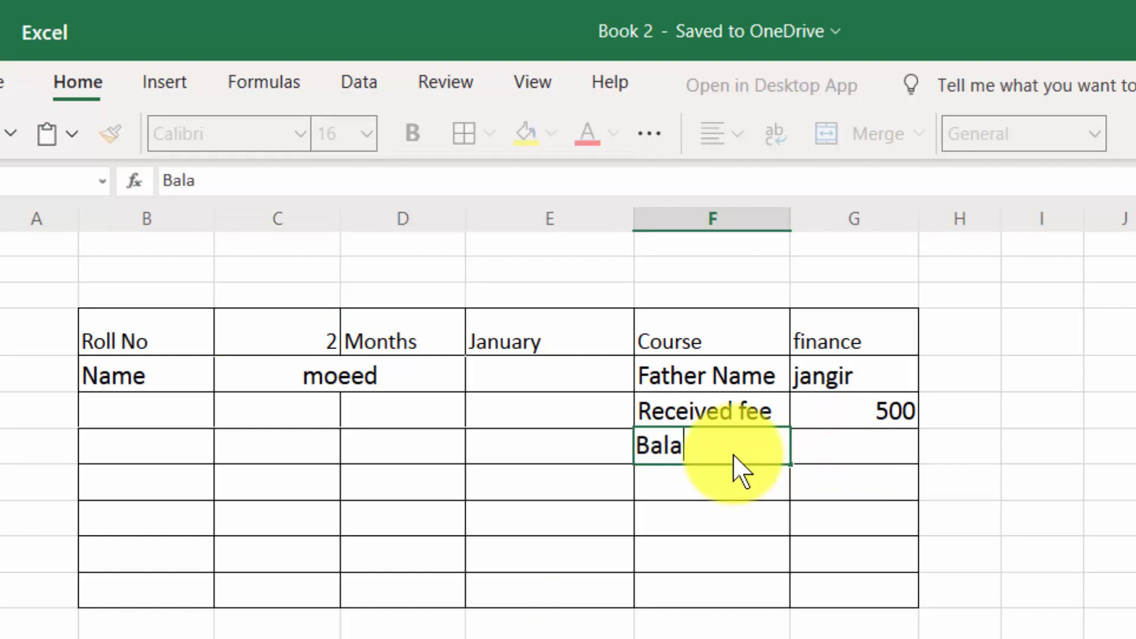
{"action": "key", "text": "Tab"}
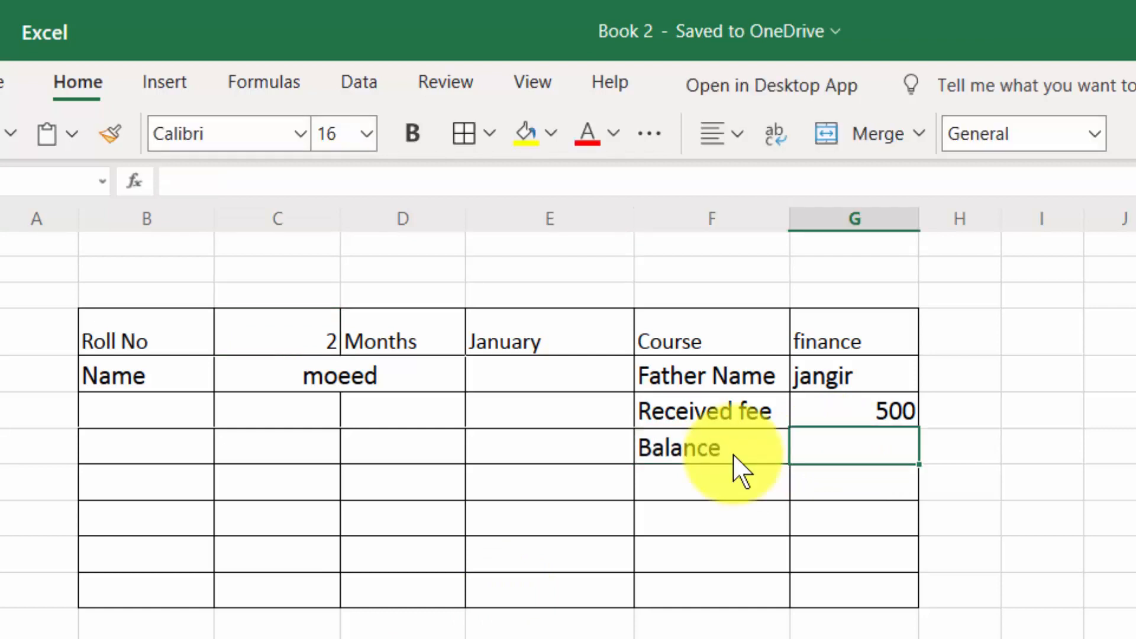
Start a VLOOKUP formula in G7 beside Balance, with roll number C4 as lookup value and Sheet1's A4:T15 as table array
{"action": "type", "text": "=vl"}
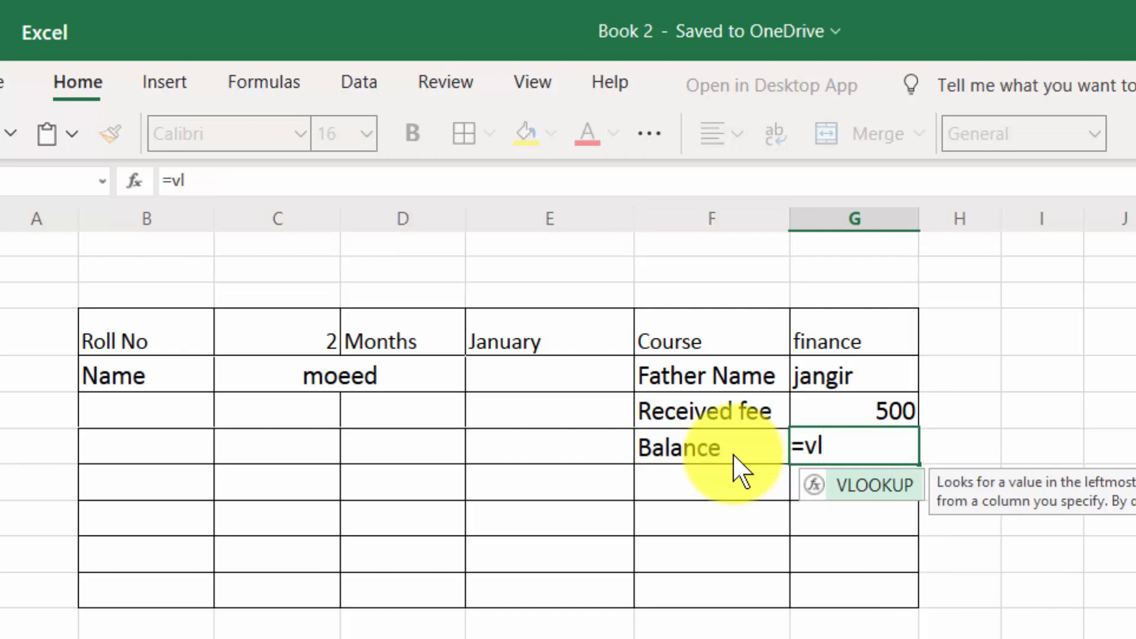
{"action": "type", "text": "ookup"}
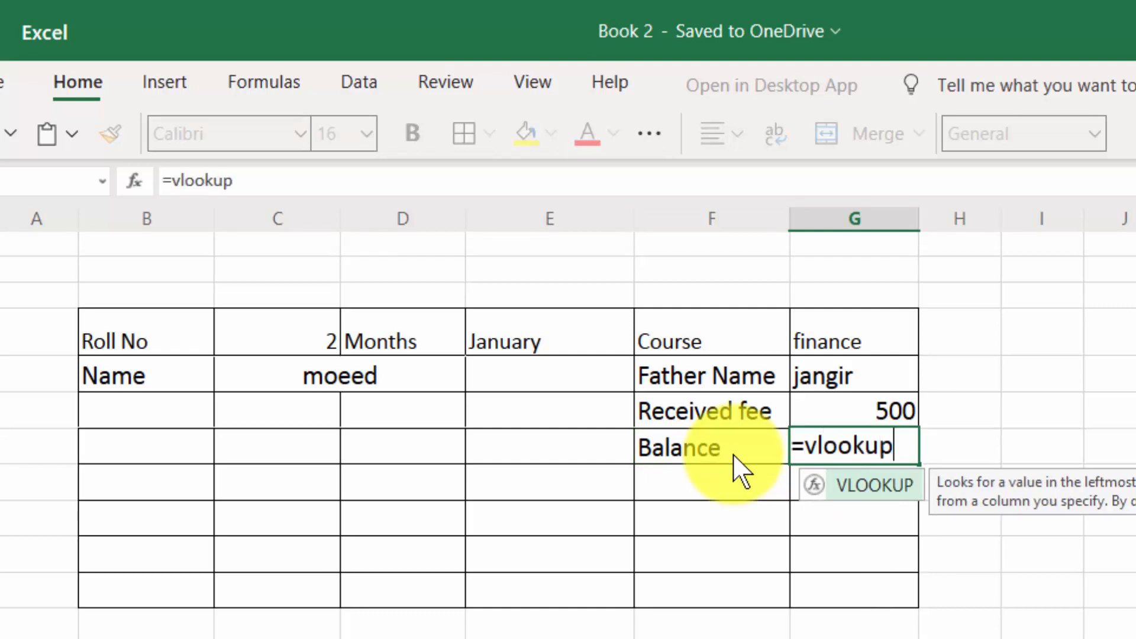
{"action": "type", "text": "("}
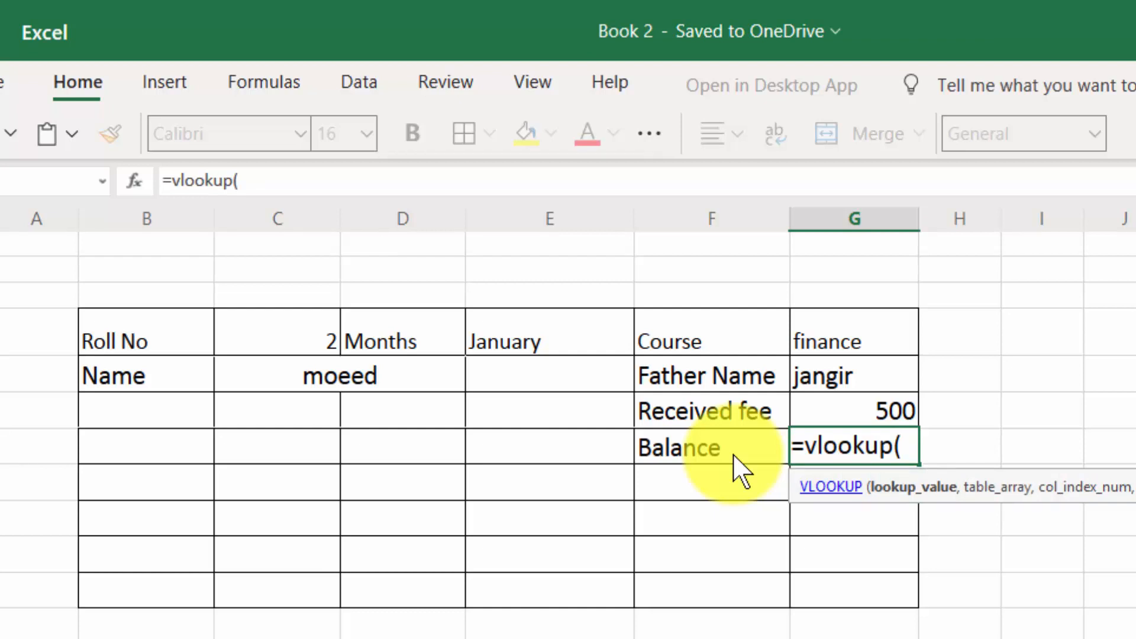
{"action": "left_click", "coordinate": [290, 346]}
{"action": "type", "text": ","}
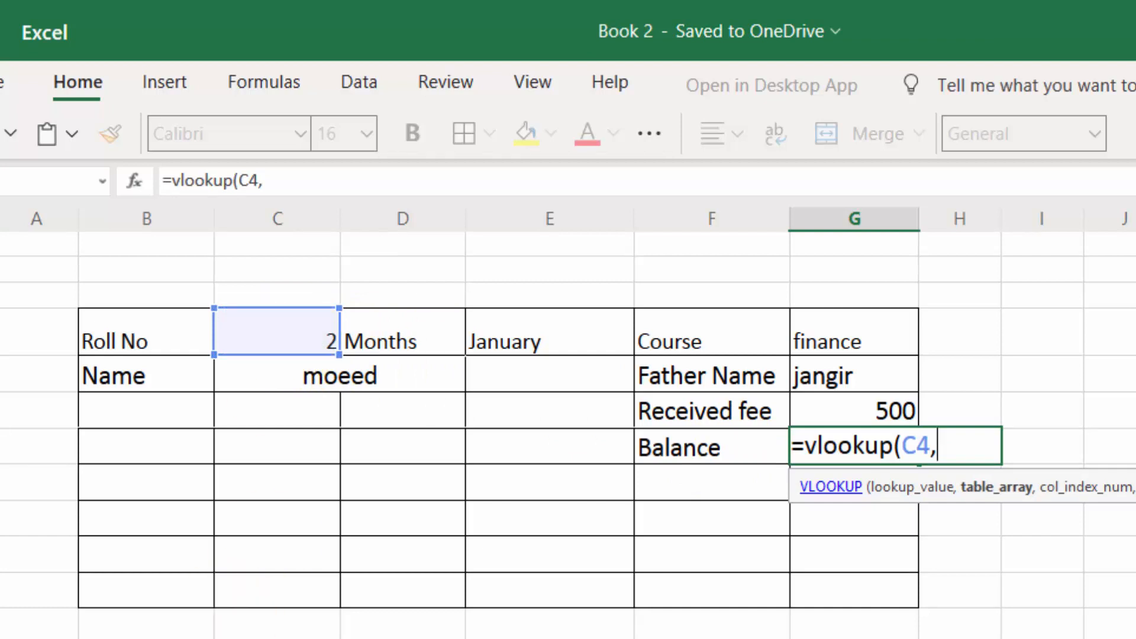
{"action": "left_click", "coordinate": [237, 637]}
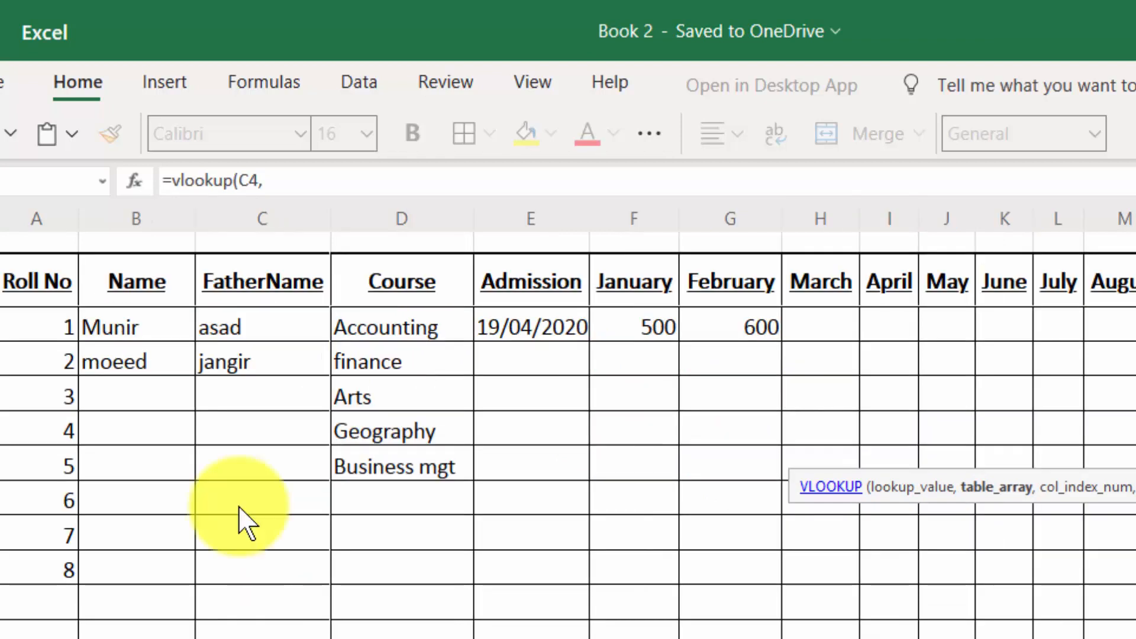
{"action": "left_click_drag", "start_coordinate": [56, 283], "coordinate": [1128, 636]}
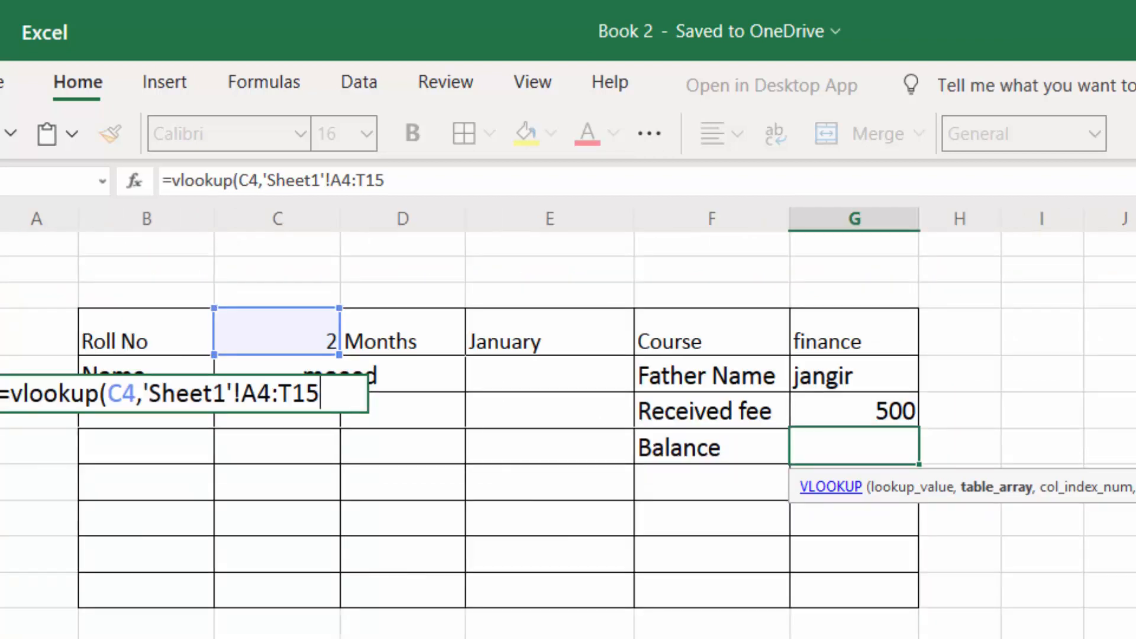
{"action": "type", "text": ","}
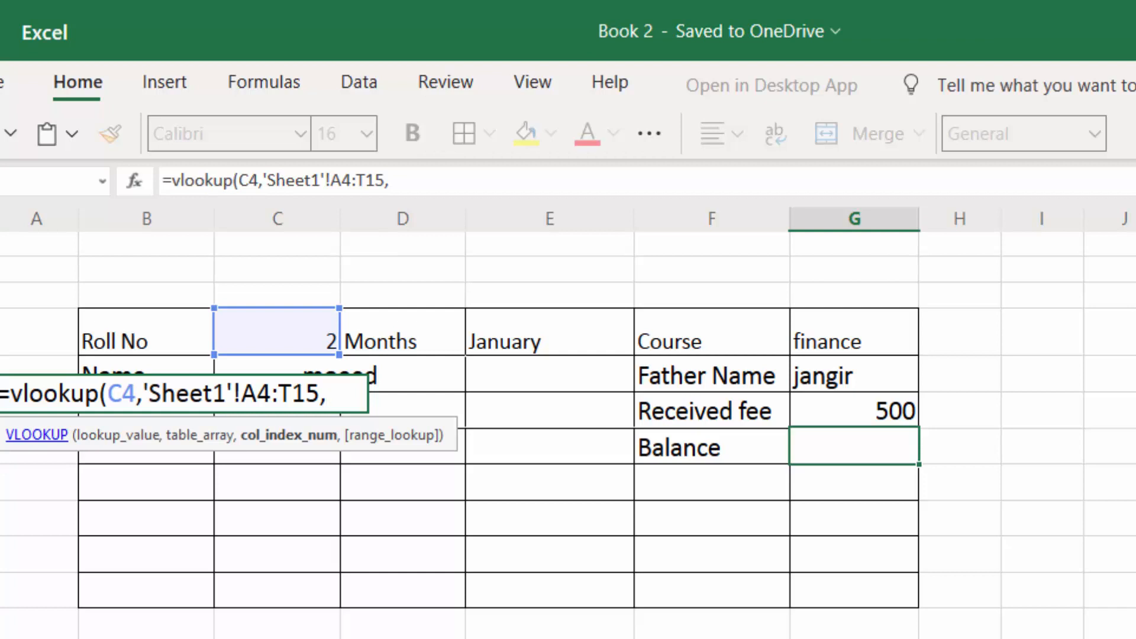
Complete G7's VLOOKUP with the Balance column of the record sheet, index 20, and exact match 0, and commit it
{"action": "key", "text": "ctrl+Page_Up"}
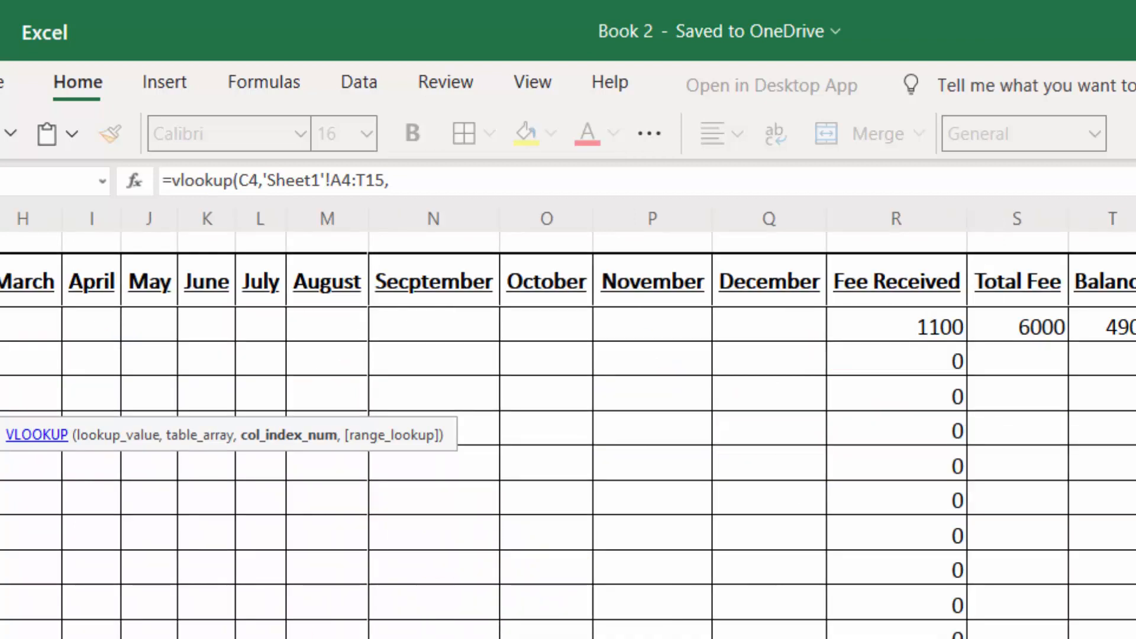
{"action": "scroll", "coordinate": [568, 435], "scroll_direction": "left", "scroll_amount": 8}
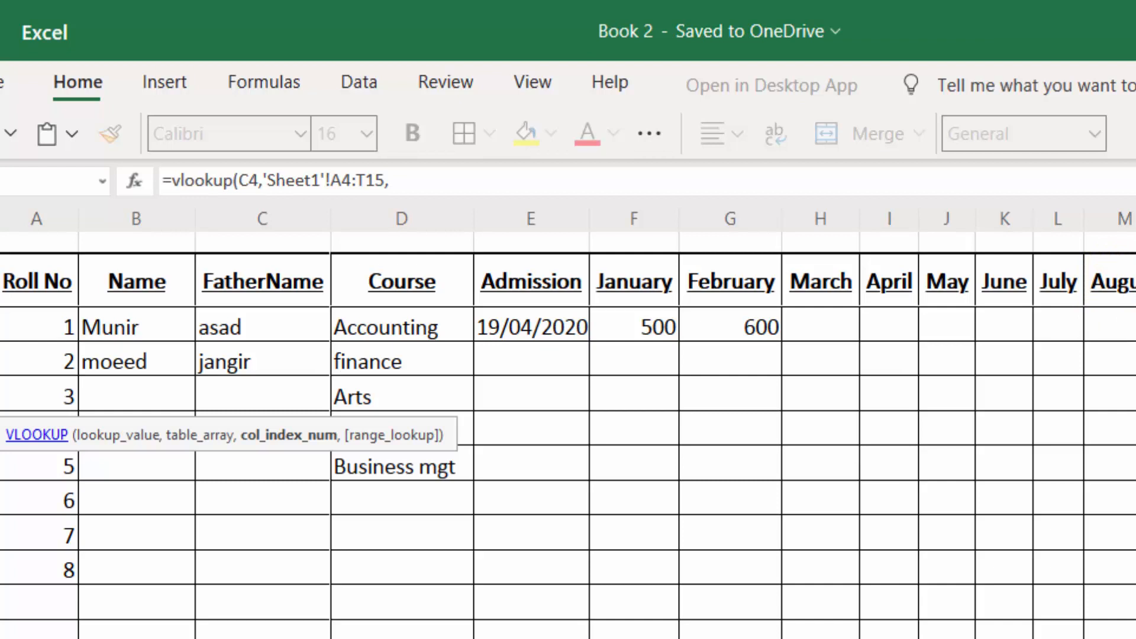
{"action": "scroll", "coordinate": [568, 426], "scroll_direction": "right", "scroll_amount": 4}
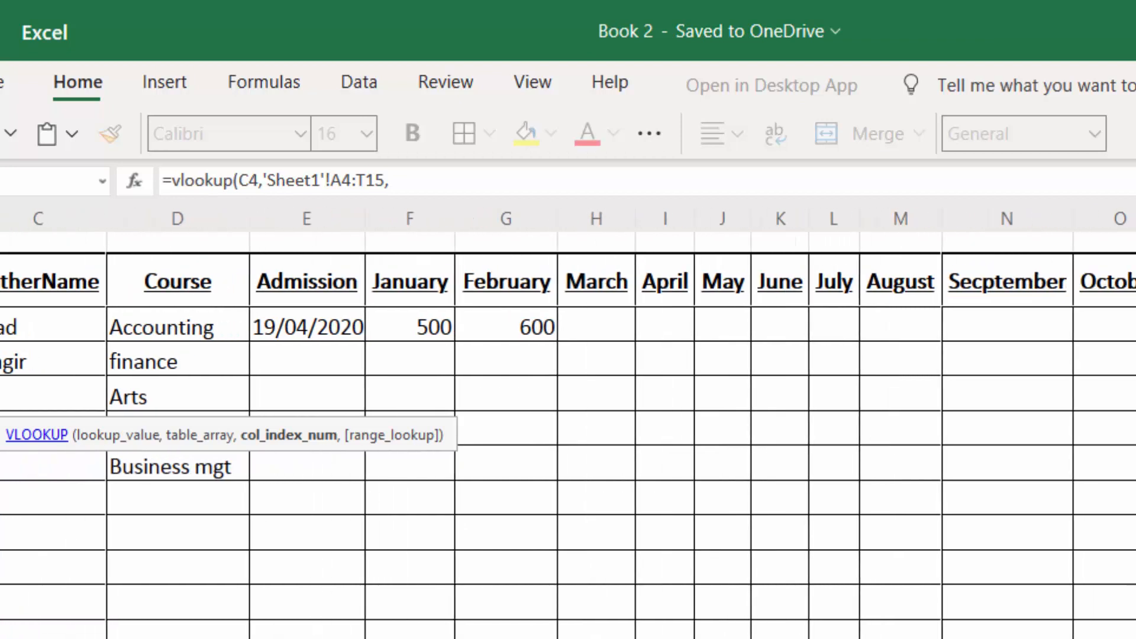
{"action": "left_click", "coordinate": [237, 637]}
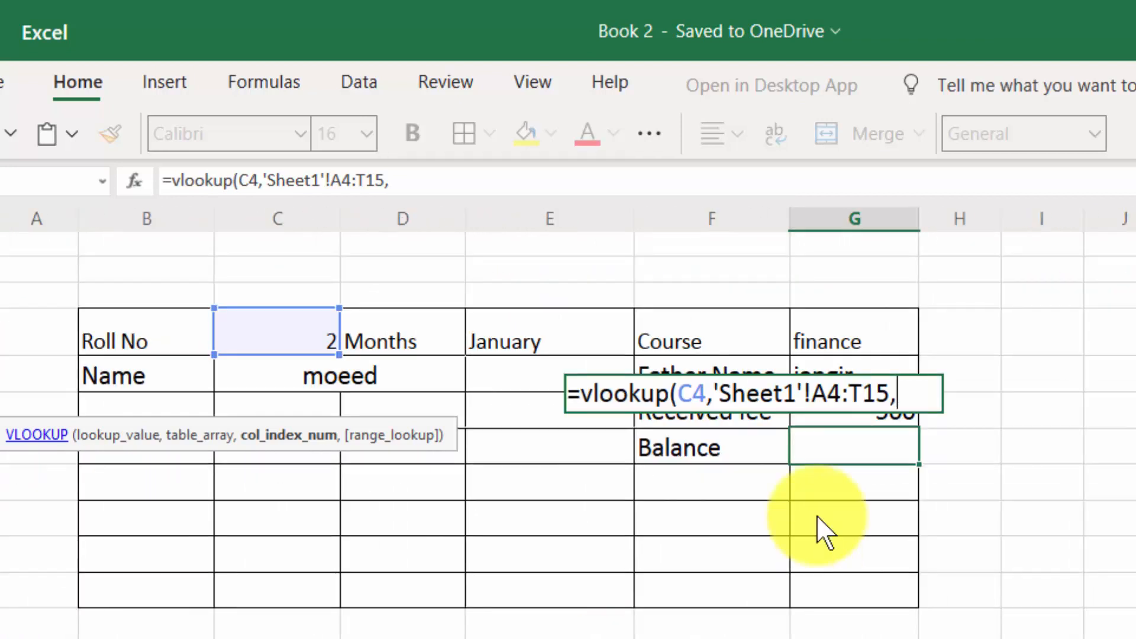
{"action": "type", "text": "20"}
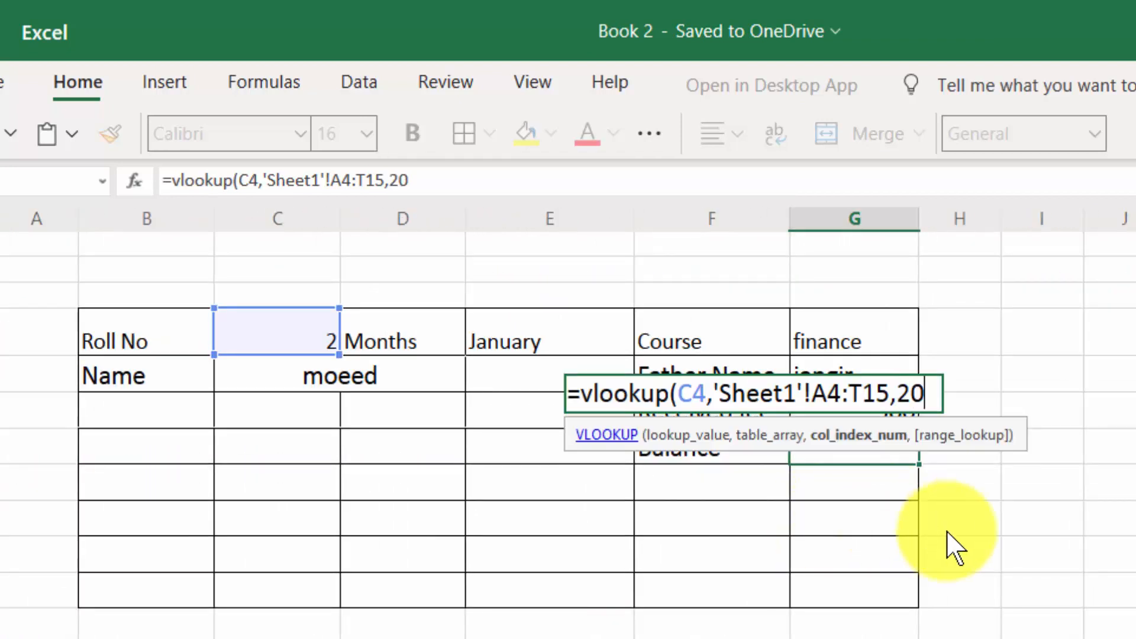
{"action": "type", "text": ",0"}
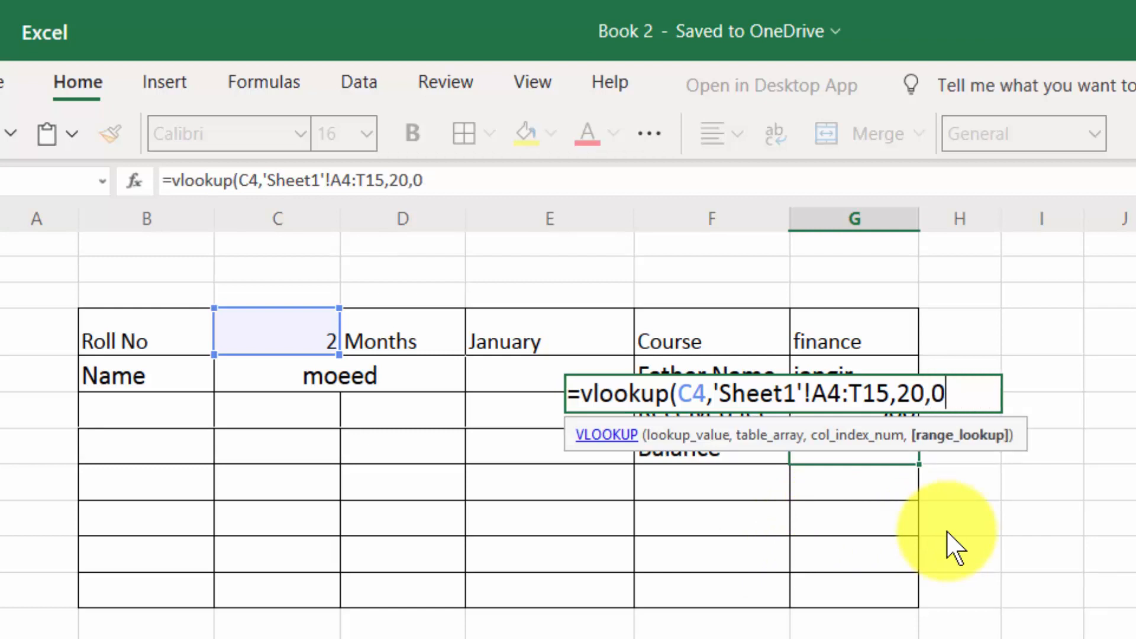
{"action": "type", "text": ")"}
{"action": "key", "text": "Return"}
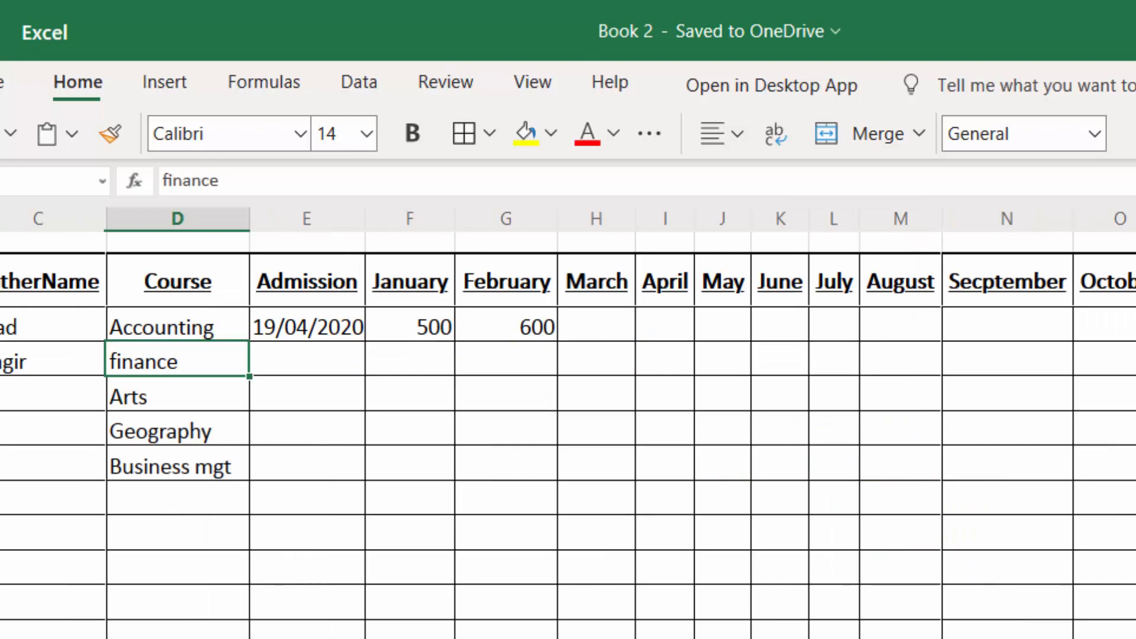
Renumber the Roll No column of the fee record sheet to start at 2 and 3, and fill the series down to 9
{"action": "scroll", "coordinate": [568, 435], "scroll_direction": "left", "scroll_amount": 3}
{"action": "scroll", "coordinate": [568, 435], "scroll_direction": "right", "scroll_amount": 4}
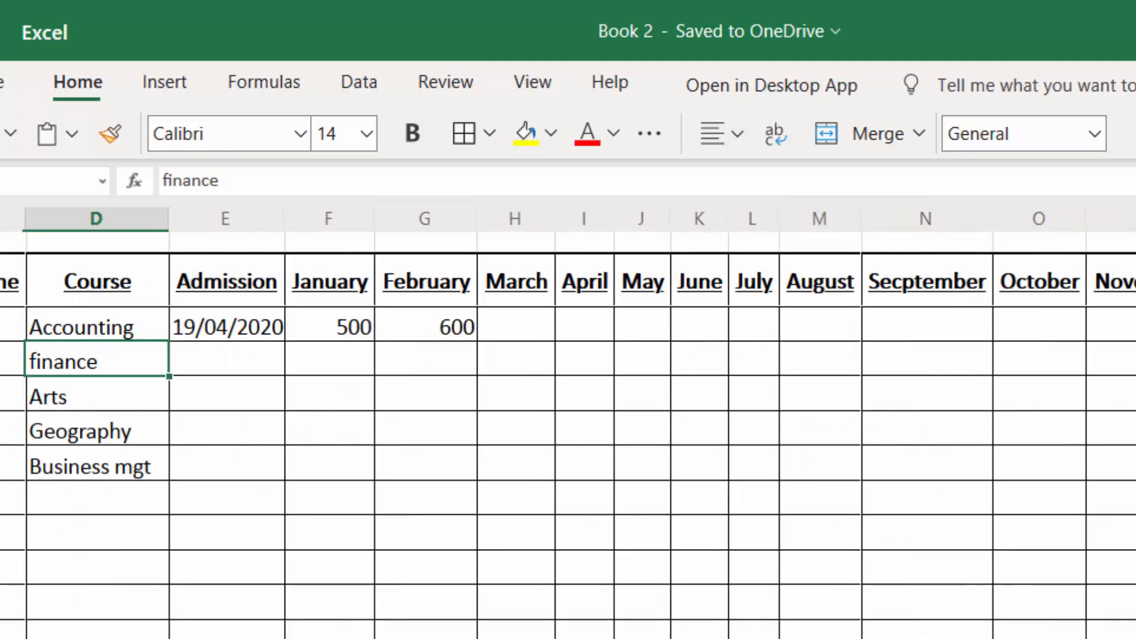
{"action": "scroll", "coordinate": [203, 598], "scroll_direction": "left", "scroll_amount": 3}
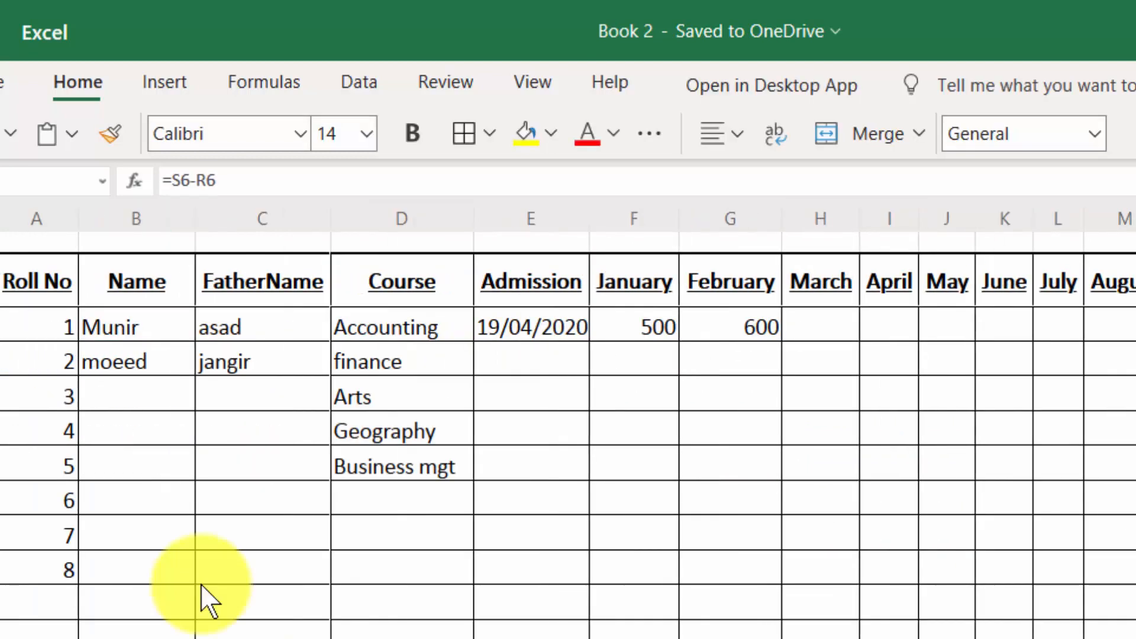
{"action": "left_click", "coordinate": [59, 329]}
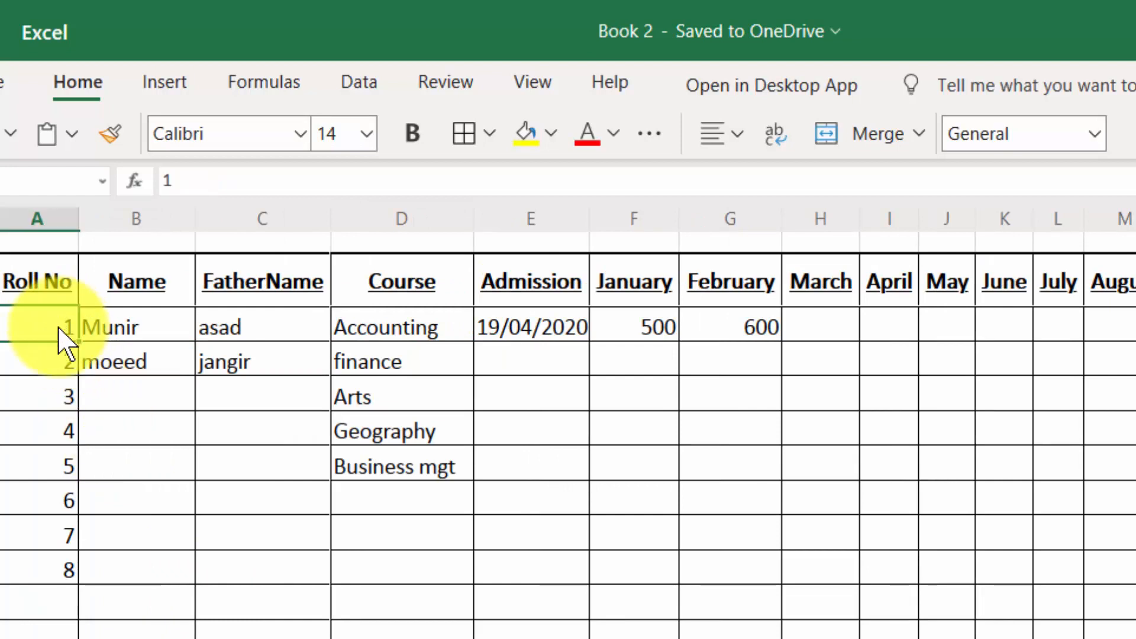
{"action": "type", "text": "2"}
{"action": "key", "text": "Return"}
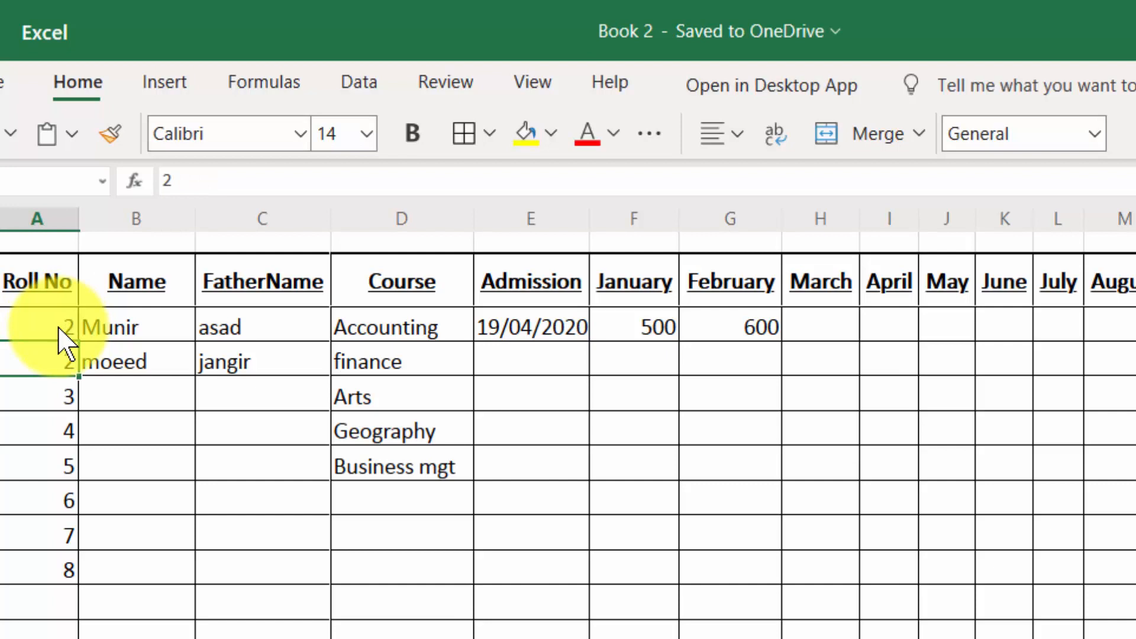
{"action": "type", "text": "3"}
{"action": "key", "text": "Return"}
{"action": "left_click", "coordinate": [58, 328]}
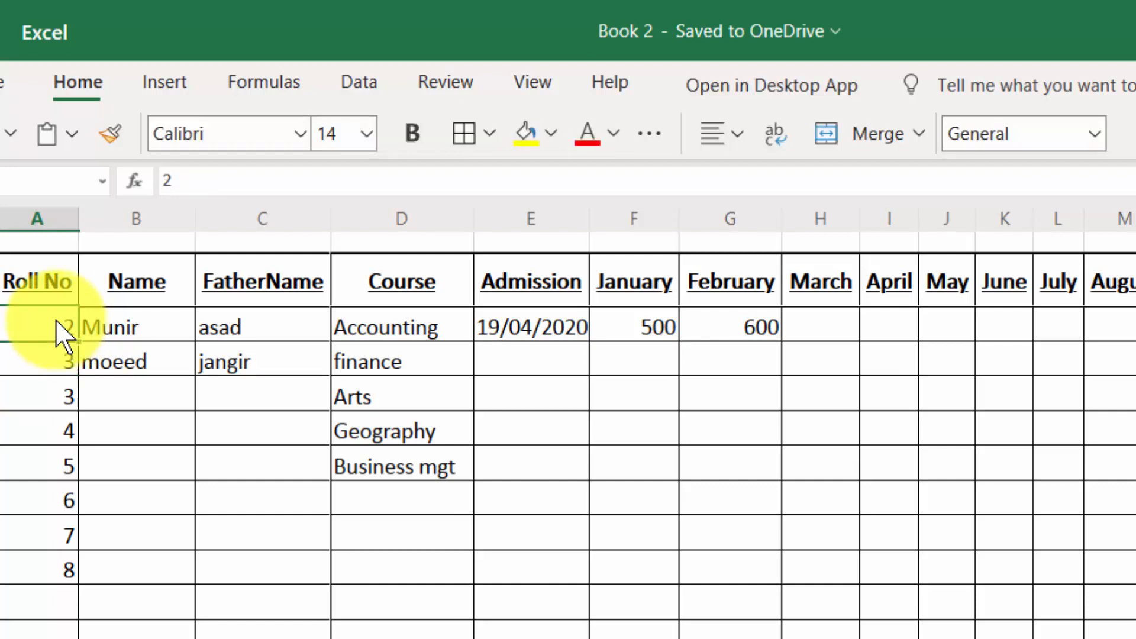
{"action": "mouse_move", "coordinate": [58, 327]}
{"action": "left_mouse_down"}
{"action": "mouse_move", "coordinate": [81, 470]}
{"action": "mouse_move", "coordinate": [81, 567]}
{"action": "left_mouse_up"}
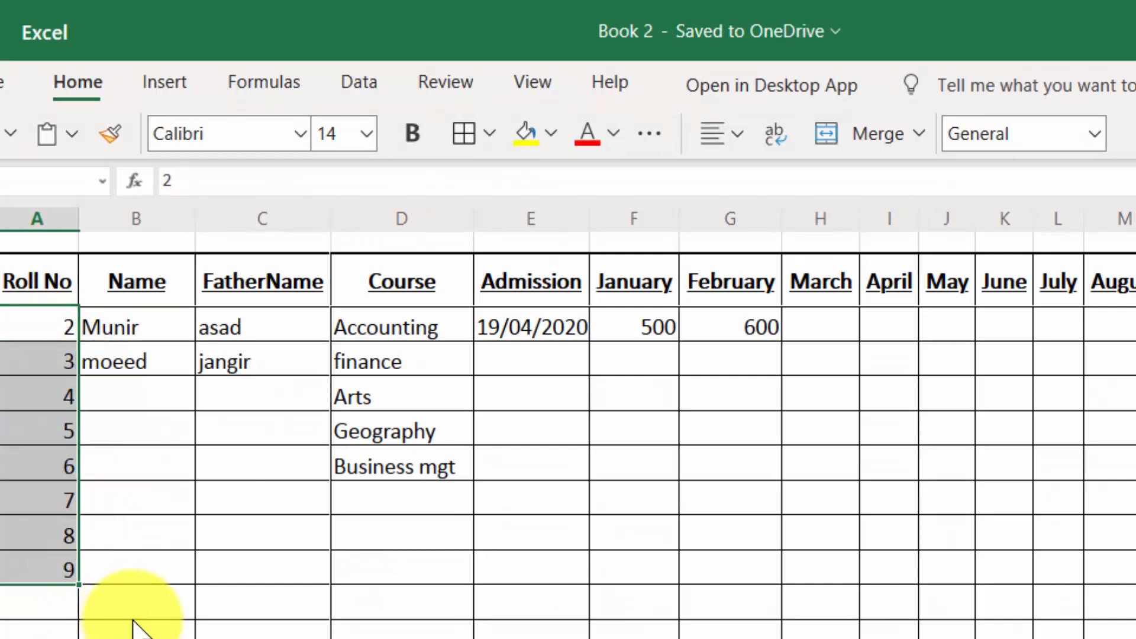
Merge B6:C6 on the receipt sheet and label the merged cell "Fee Received Date"
{"action": "key", "text": "ctrl+Page_Down"}
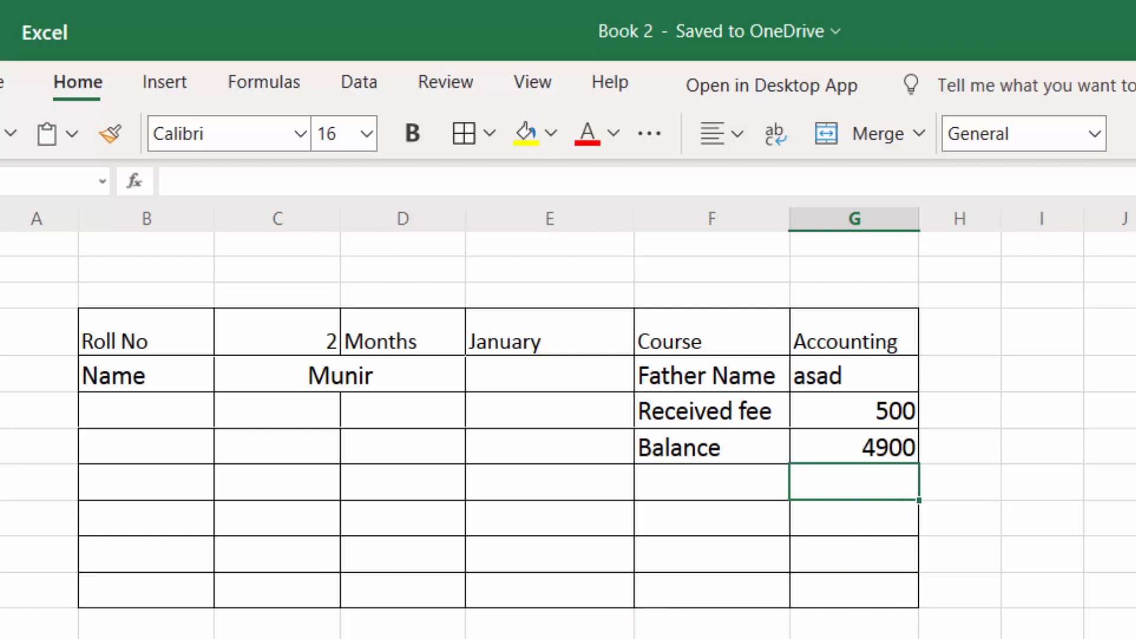
{"action": "left_click", "coordinate": [162, 408]}
{"action": "left_click_drag", "start_coordinate": [231, 413], "coordinate": [242, 413]}
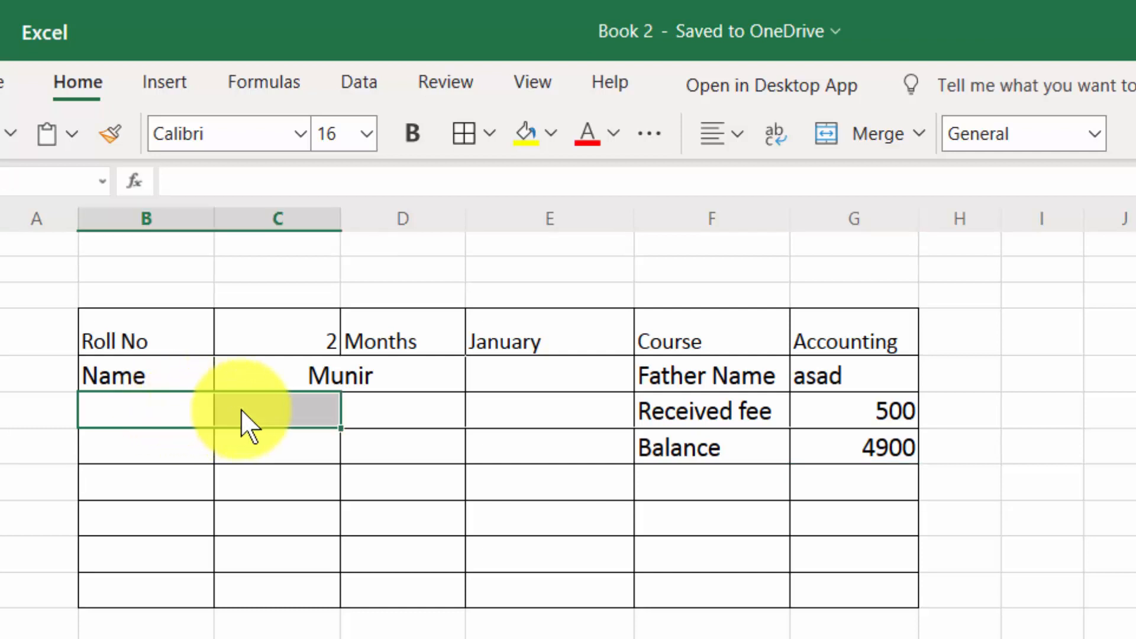
{"action": "left_click", "coordinate": [845, 152]}
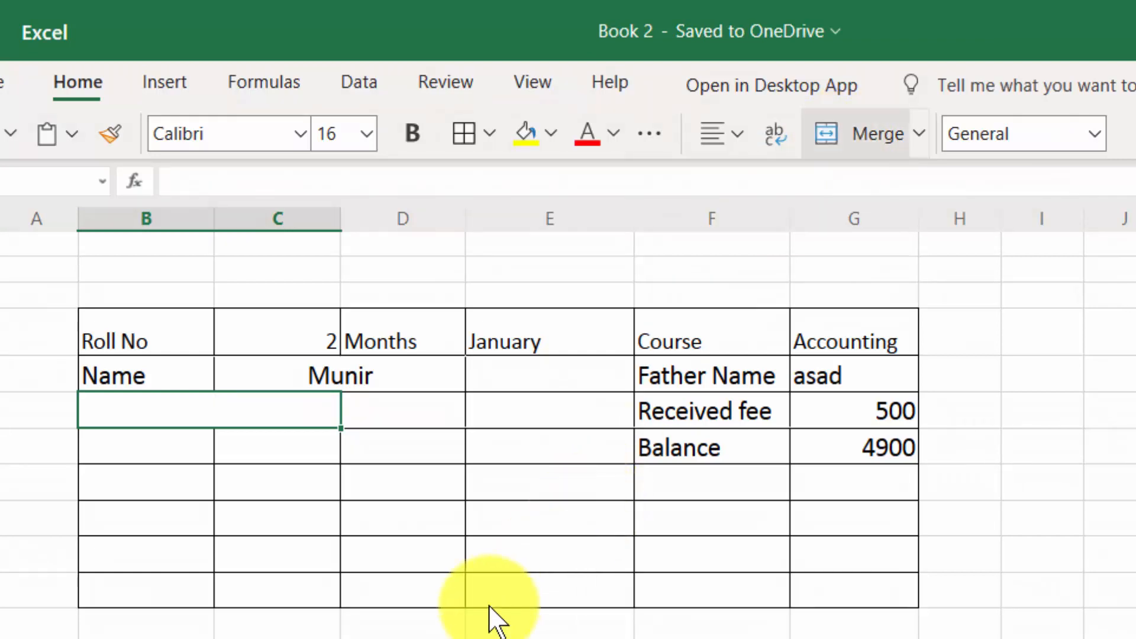
{"action": "type", "text": "Fee"}
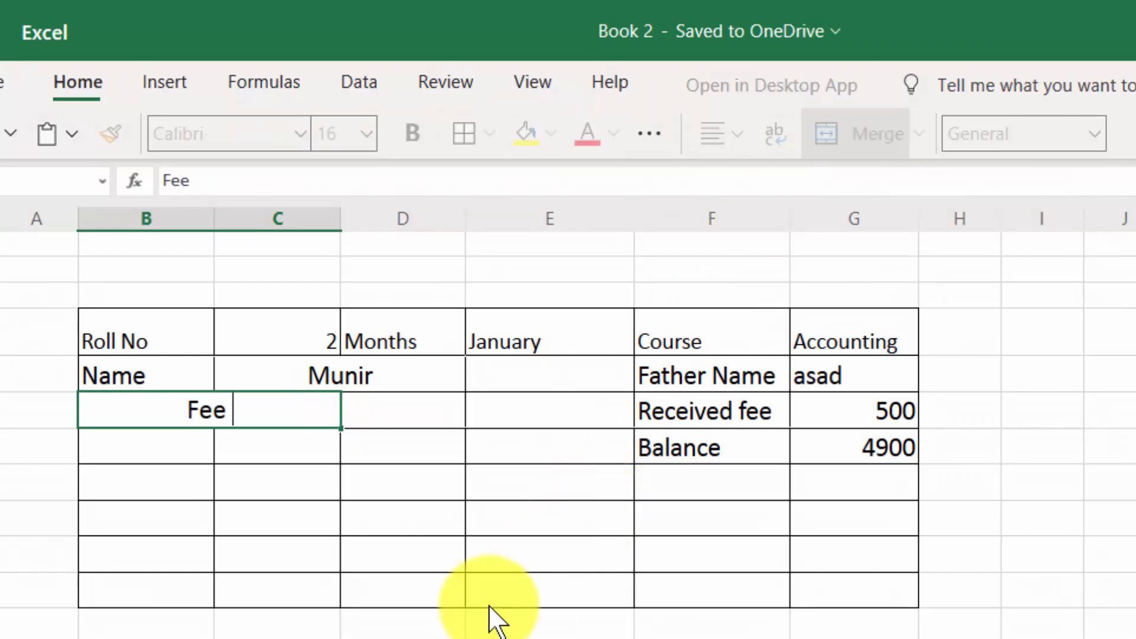
{"action": "type", "text": " Rece"}
{"action": "type", "text": "iv"}
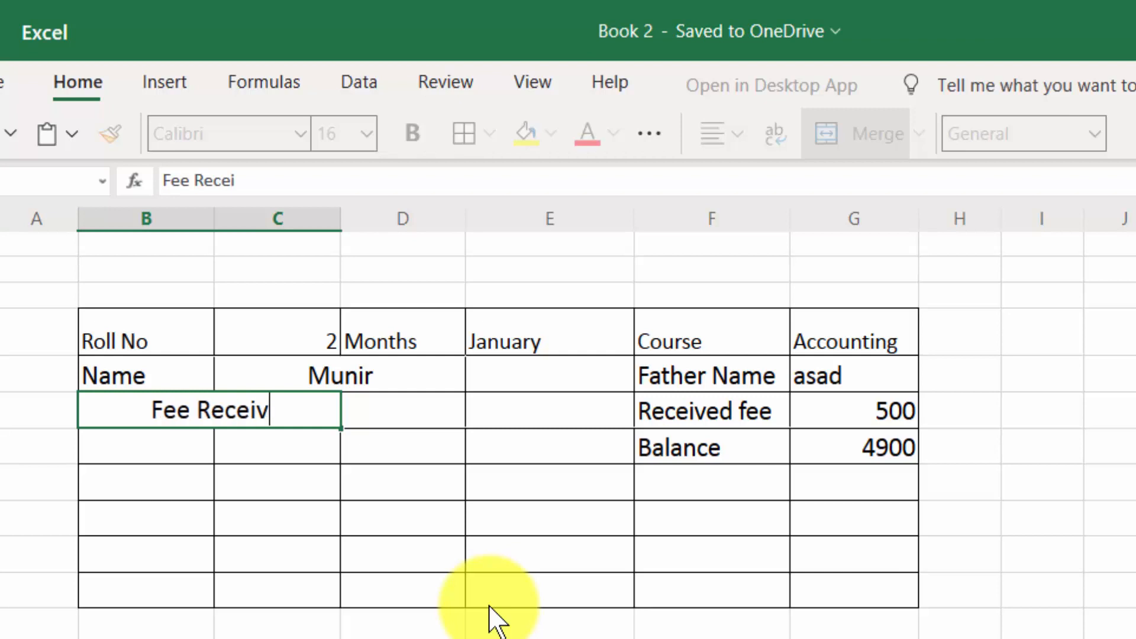
{"action": "type", "text": "ed Date"}
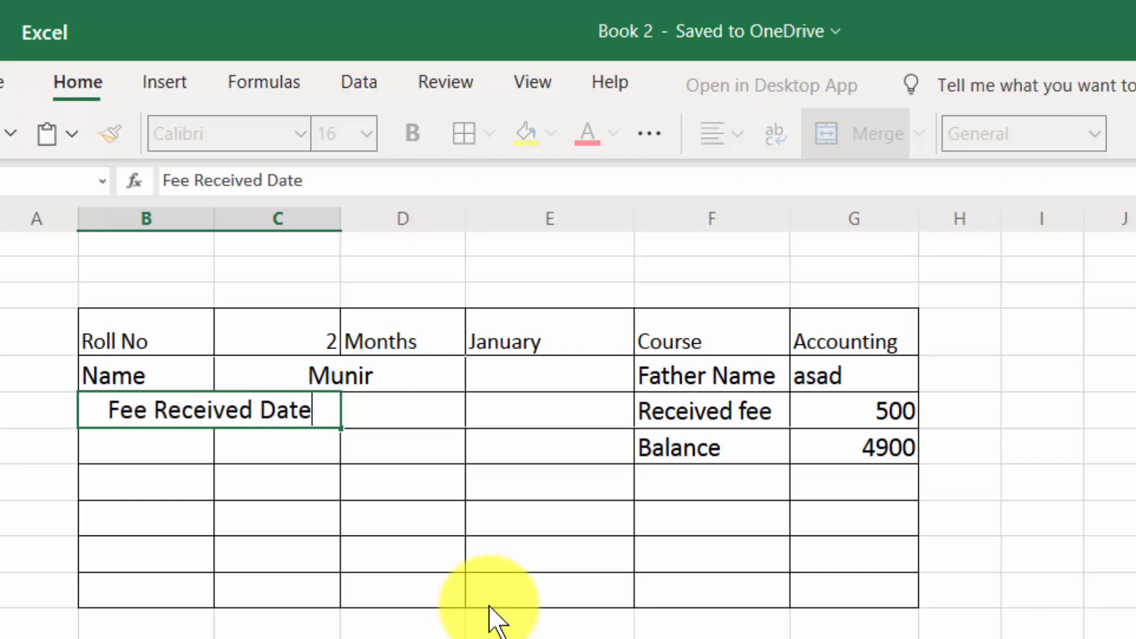
{"action": "key", "text": "Tab"}
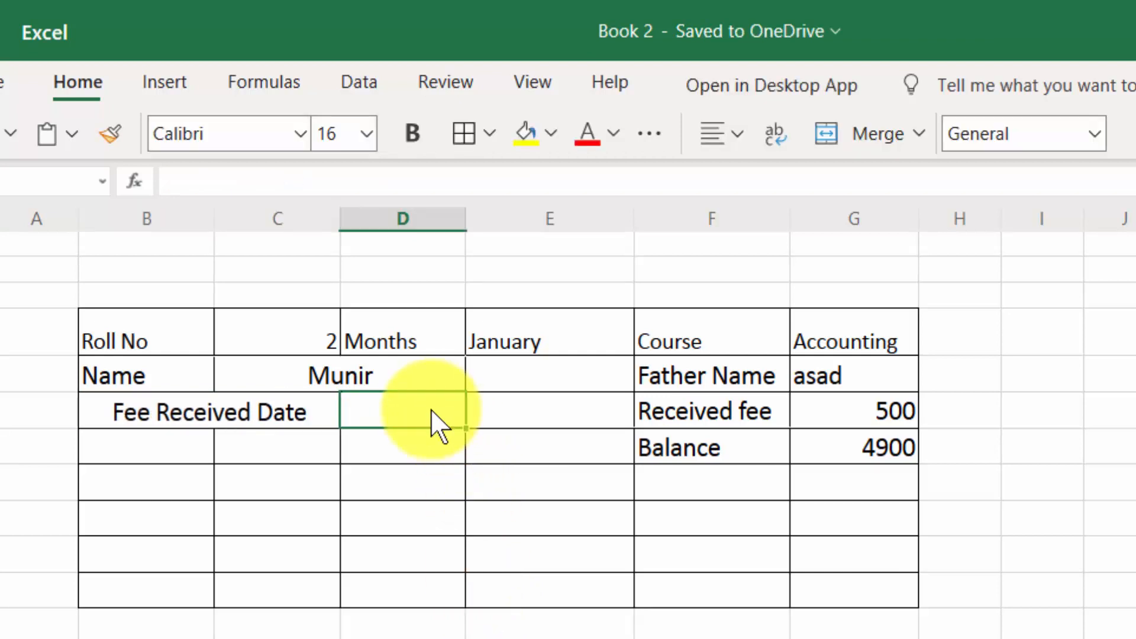
Merge D6:E6 beside the Fee Received Date label and insert the current date, 19/04/2020
{"action": "left_click_drag", "start_coordinate": [435, 423], "coordinate": [509, 427]}
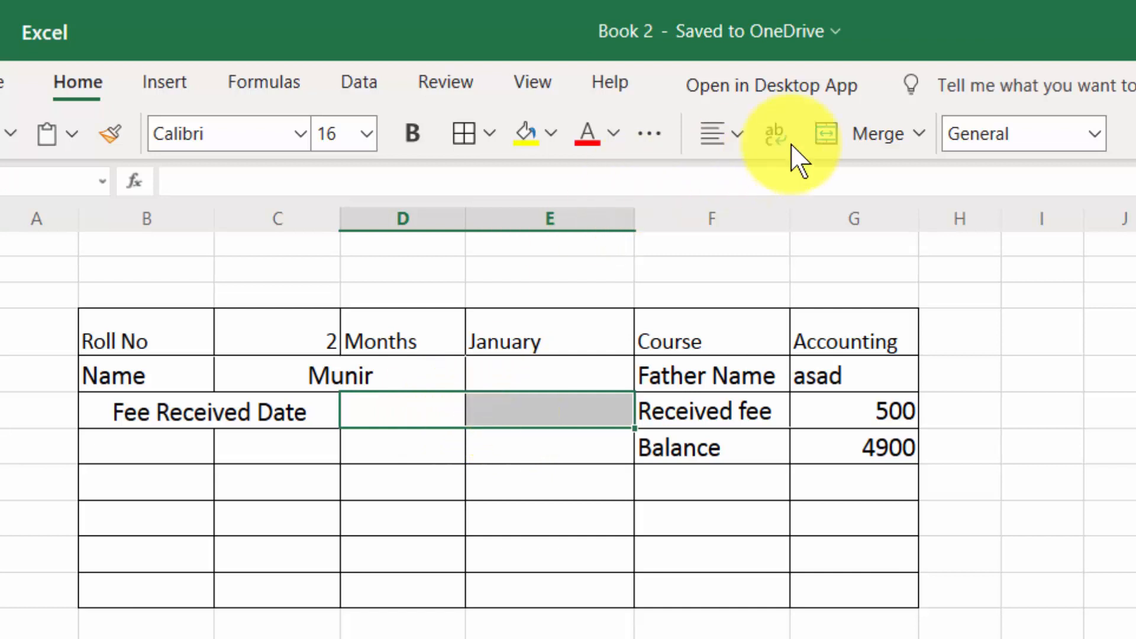
{"action": "left_click", "coordinate": [864, 148]}
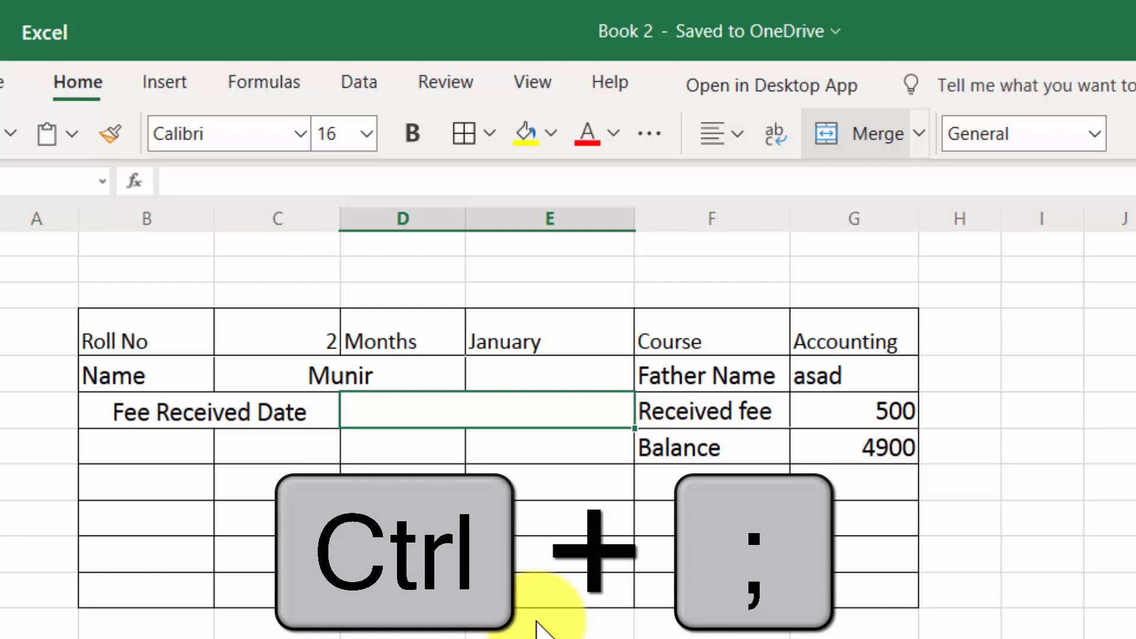
{"action": "key", "text": "ctrl+semicolon"}
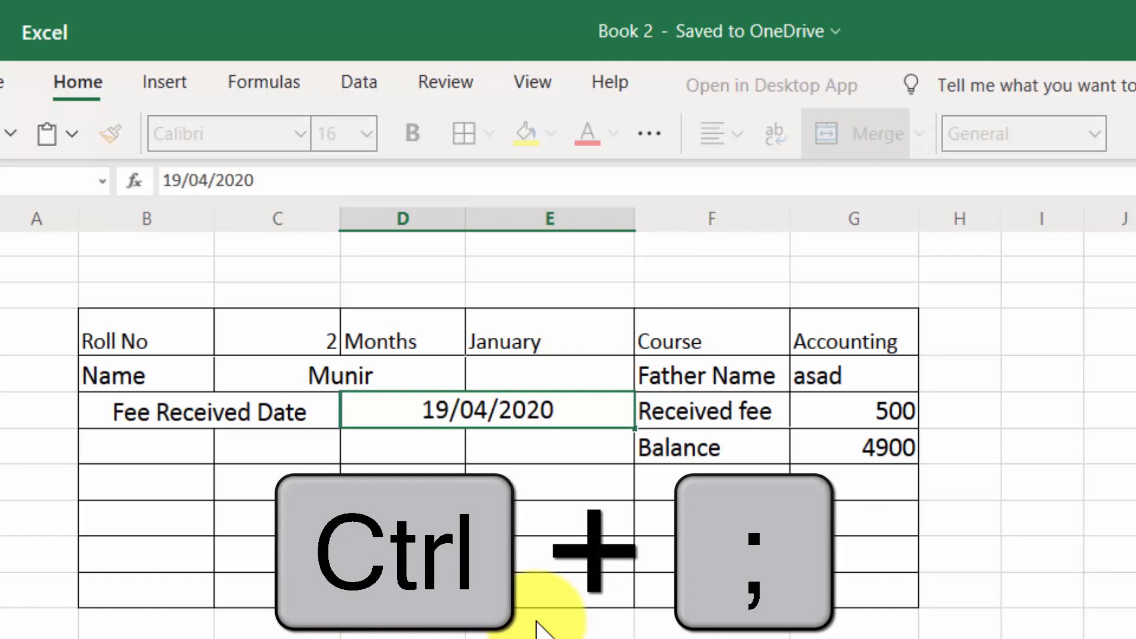
{"action": "key", "text": "Return"}
{"action": "left_click", "coordinate": [491, 415]}
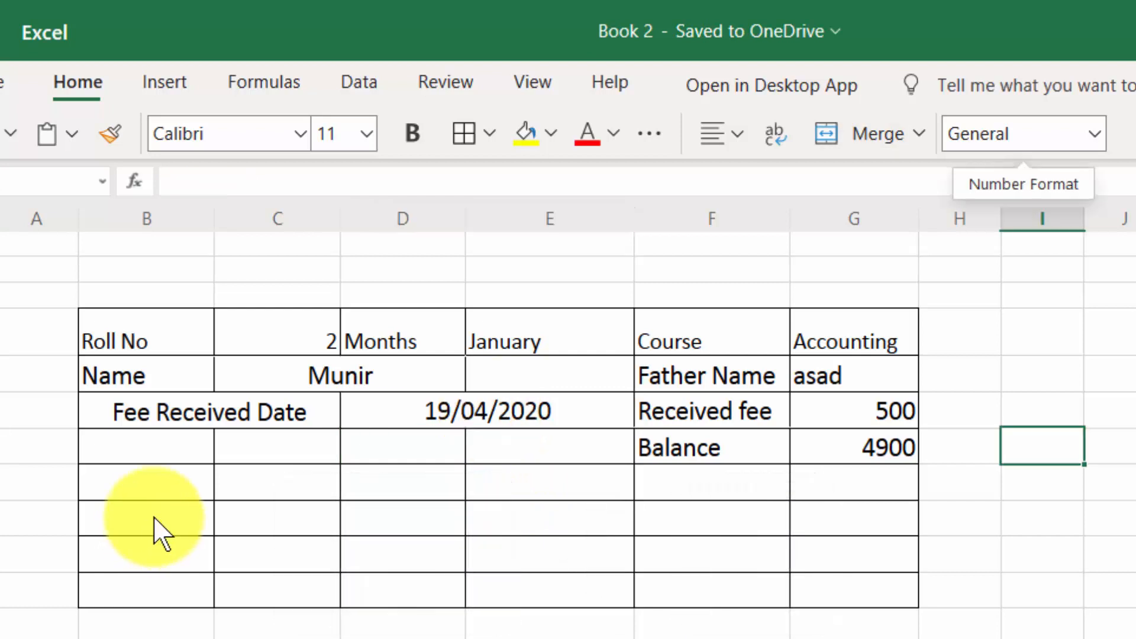
Merge B9:C9 on the receipt sheet with the label "Amount In Words", and merge D9:G9 beside it
{"action": "left_click_drag", "start_coordinate": [153, 518], "coordinate": [236, 527]}
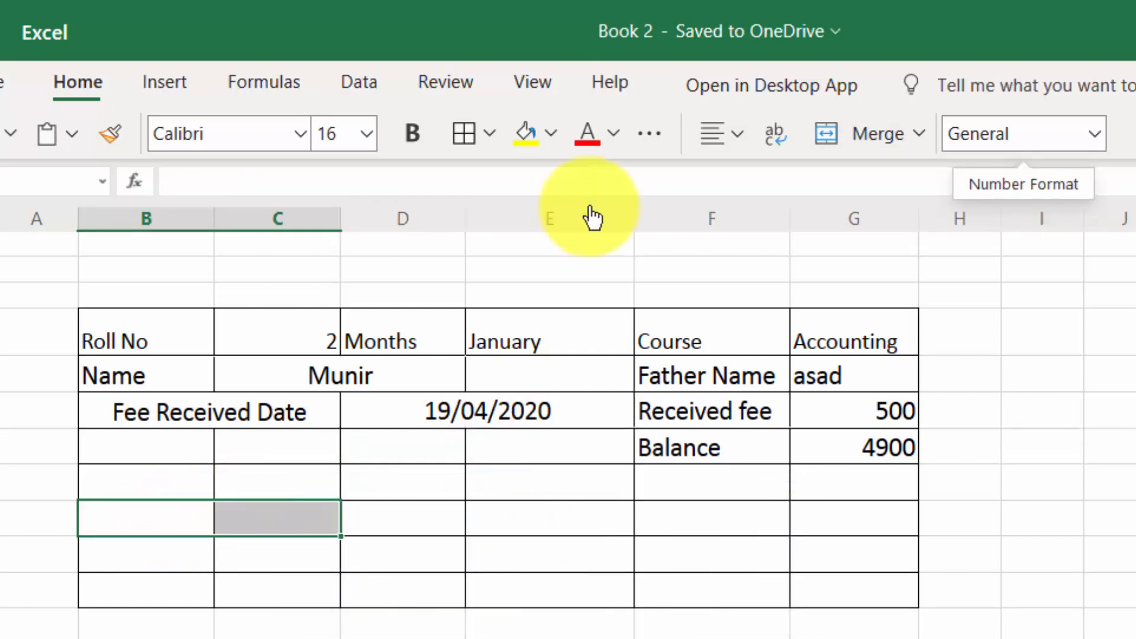
{"action": "left_click", "coordinate": [817, 138]}
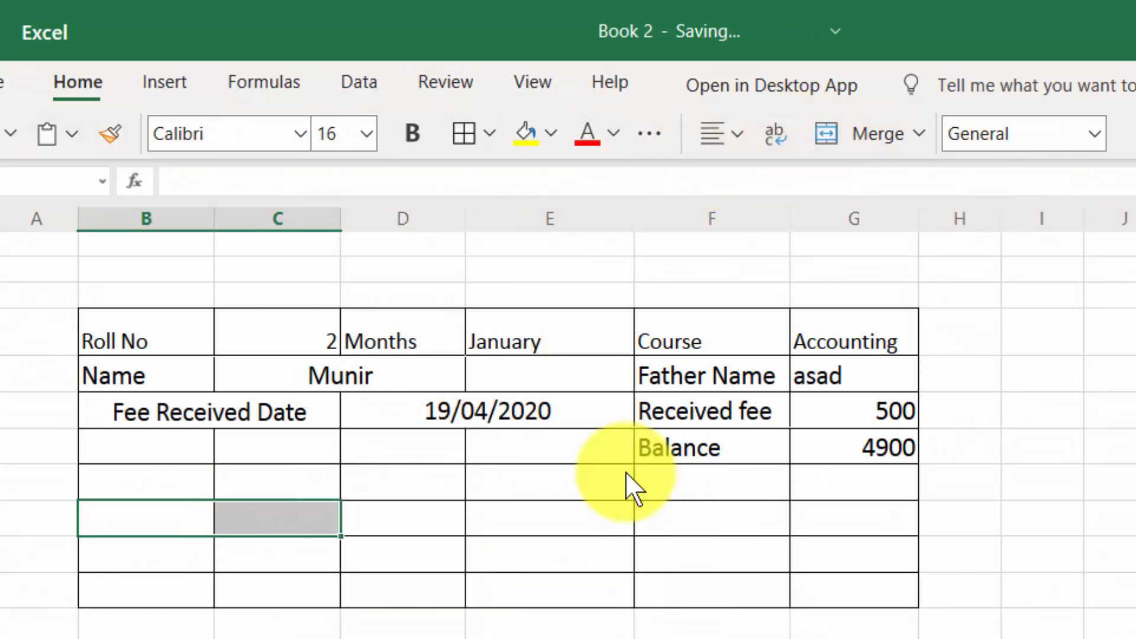
{"action": "type", "text": "A"}
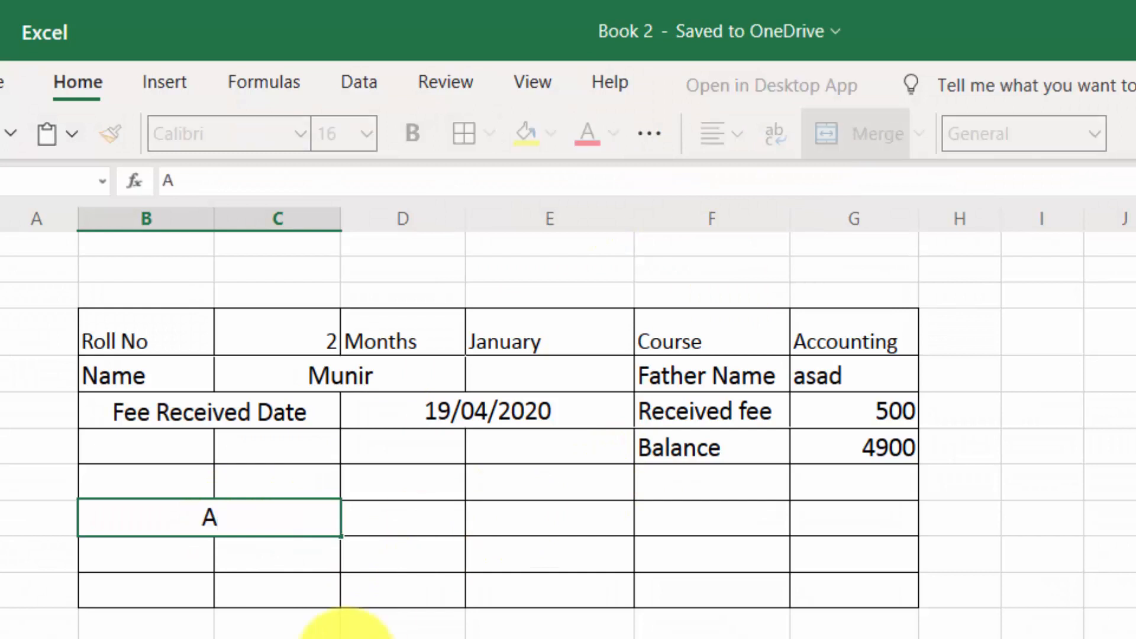
{"action": "type", "text": "mount I"}
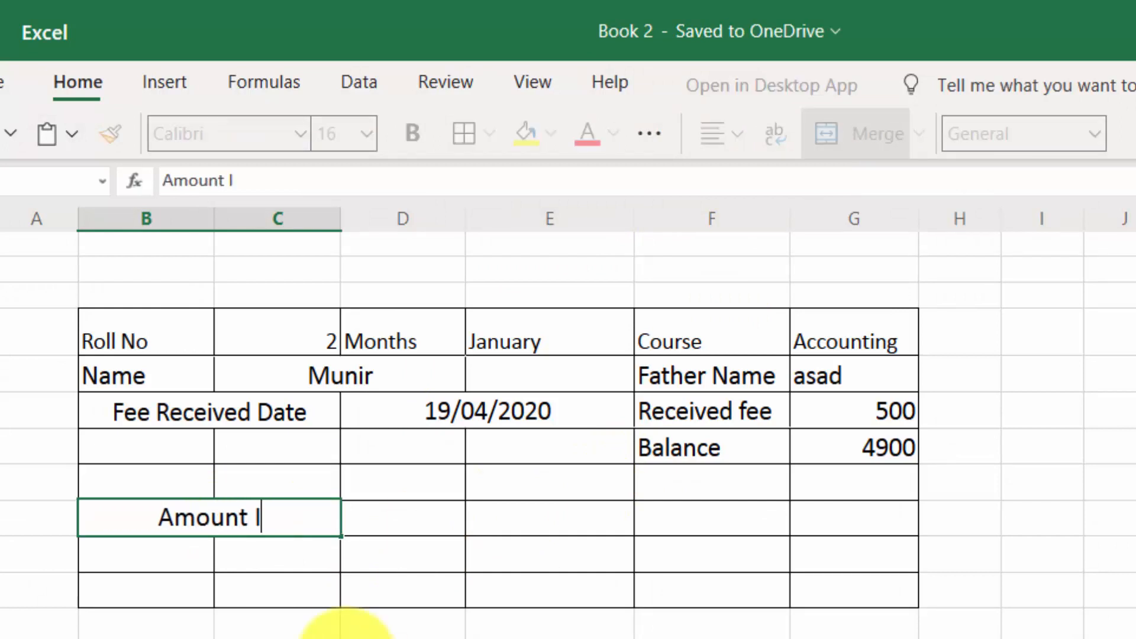
{"action": "type", "text": "n Words"}
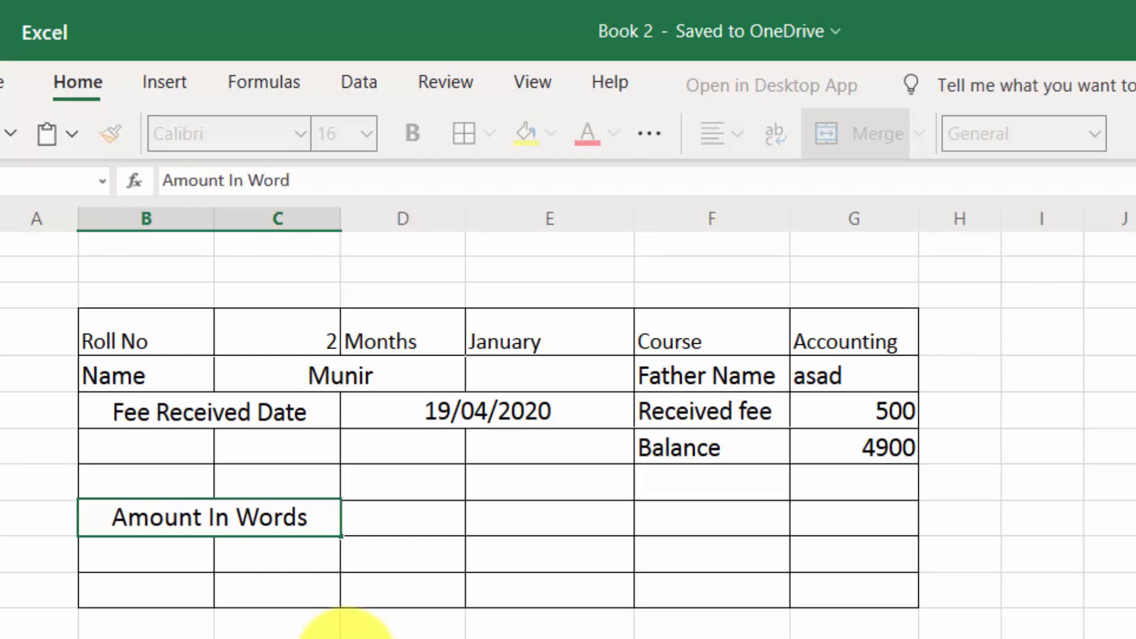
{"action": "key", "text": "Tab"}
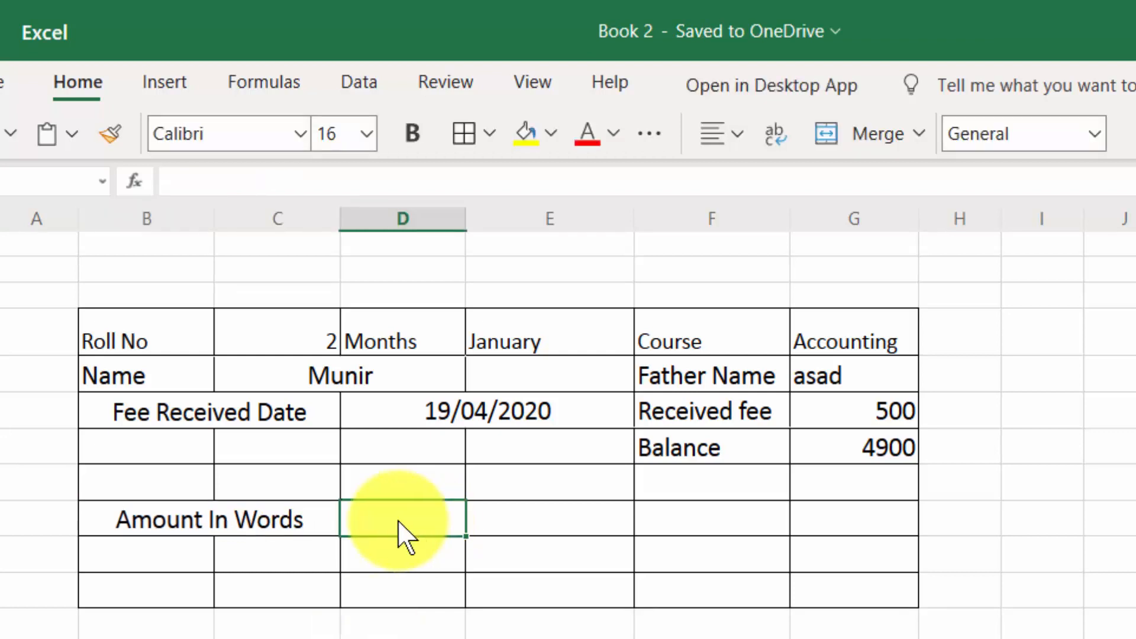
{"action": "left_click_drag", "start_coordinate": [398, 528], "coordinate": [837, 532]}
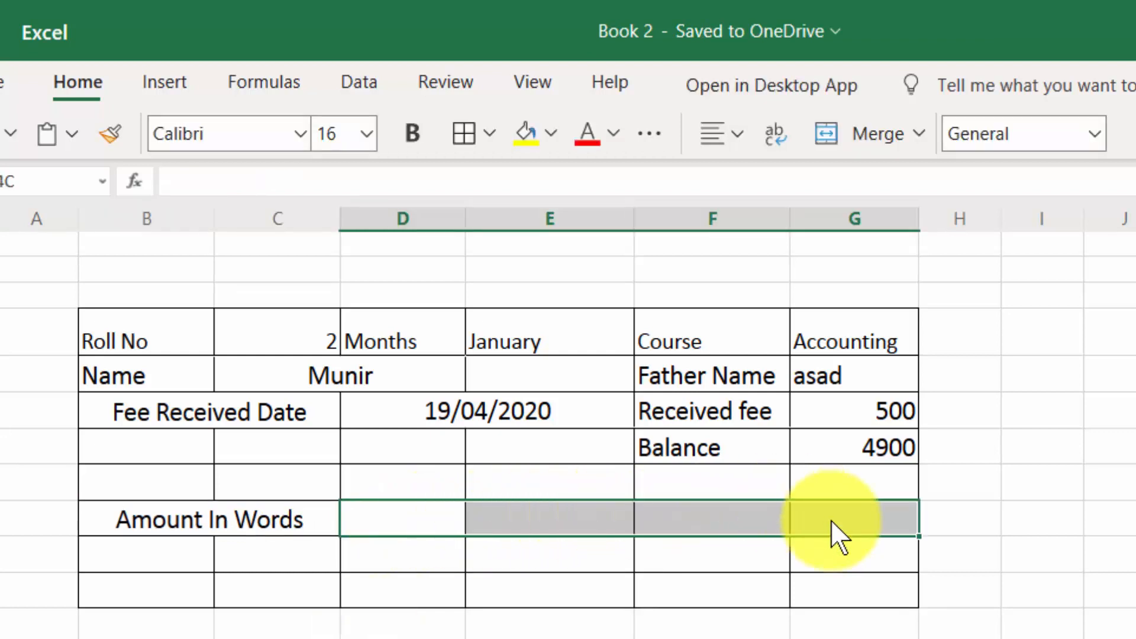
{"action": "left_click", "coordinate": [865, 130]}
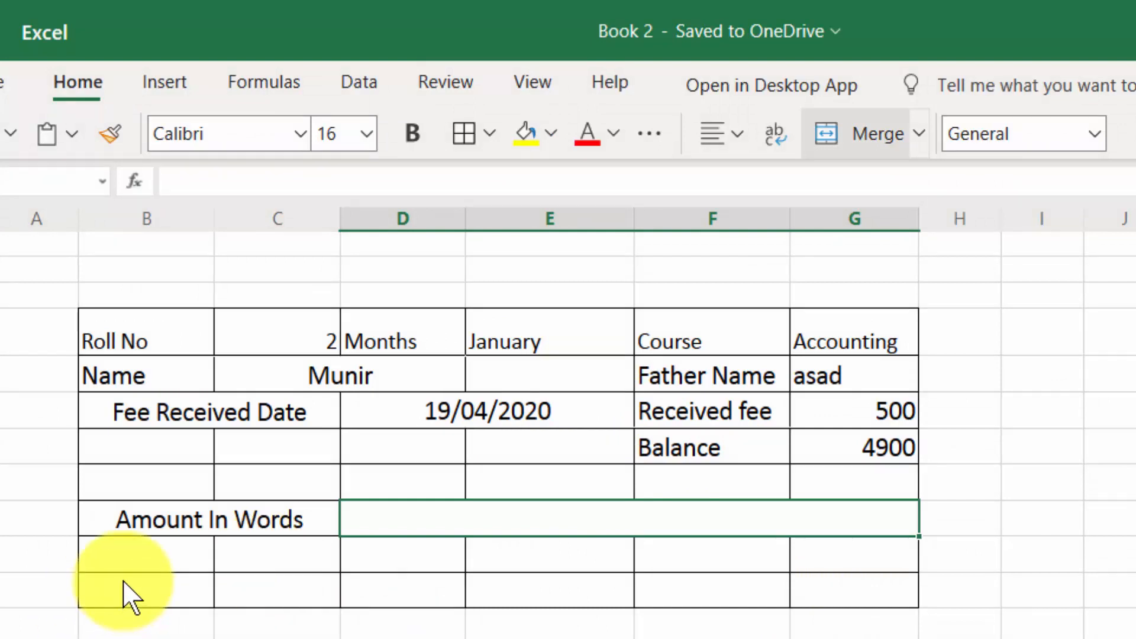
Remove all borders from the two empty rows below Amount In Words, B10:G11
{"action": "left_click", "coordinate": [105, 563]}
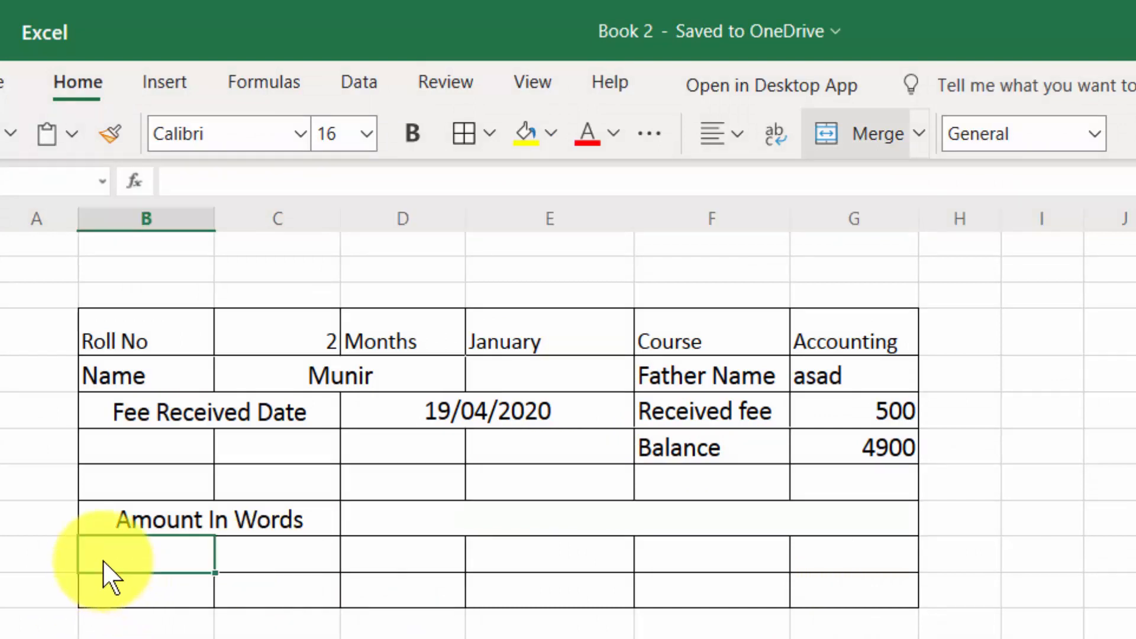
{"action": "left_click_drag", "start_coordinate": [104, 563], "coordinate": [813, 602]}
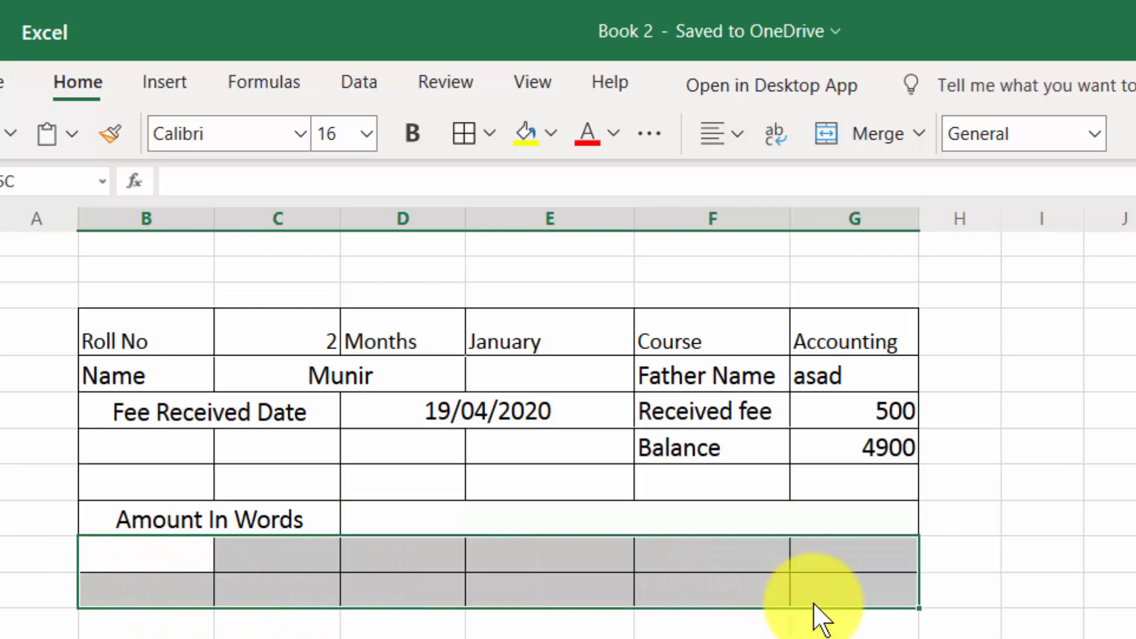
{"action": "left_click", "coordinate": [490, 135]}
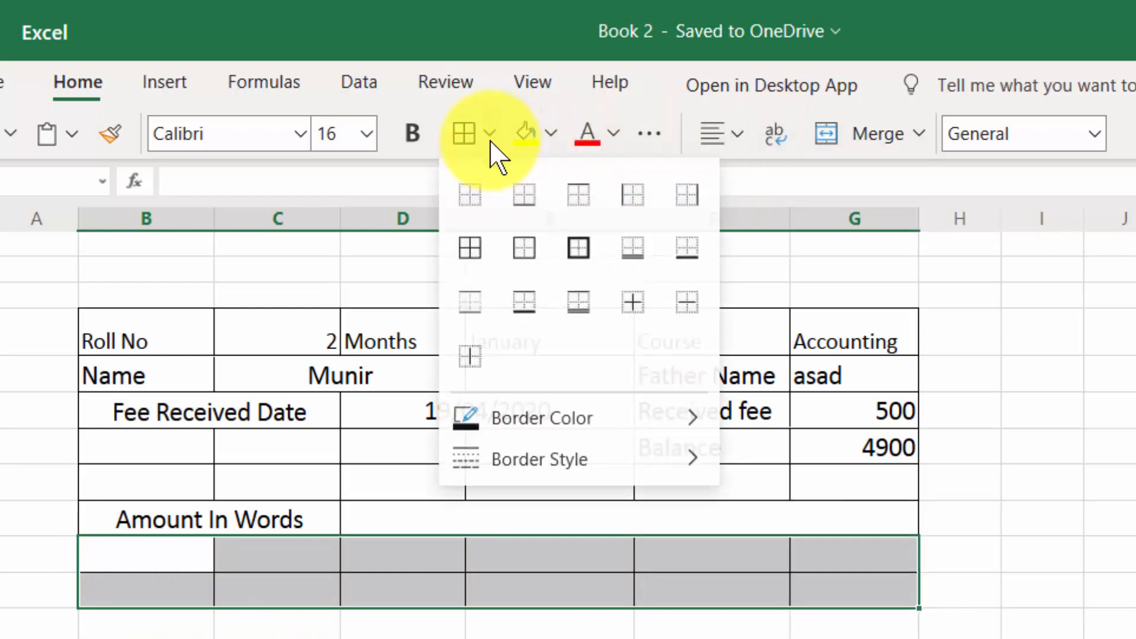
{"action": "left_click", "coordinate": [477, 199]}
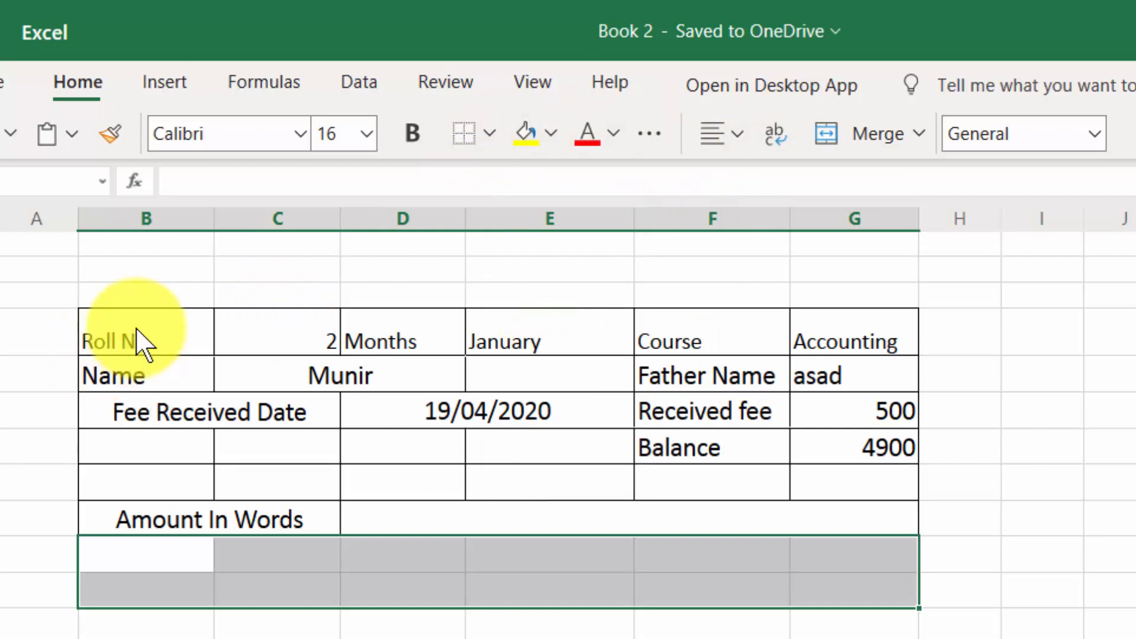
Apply a thick outside border around the receipt table B4:G9
{"action": "left_click_drag", "start_coordinate": [139, 342], "coordinate": [358, 535]}
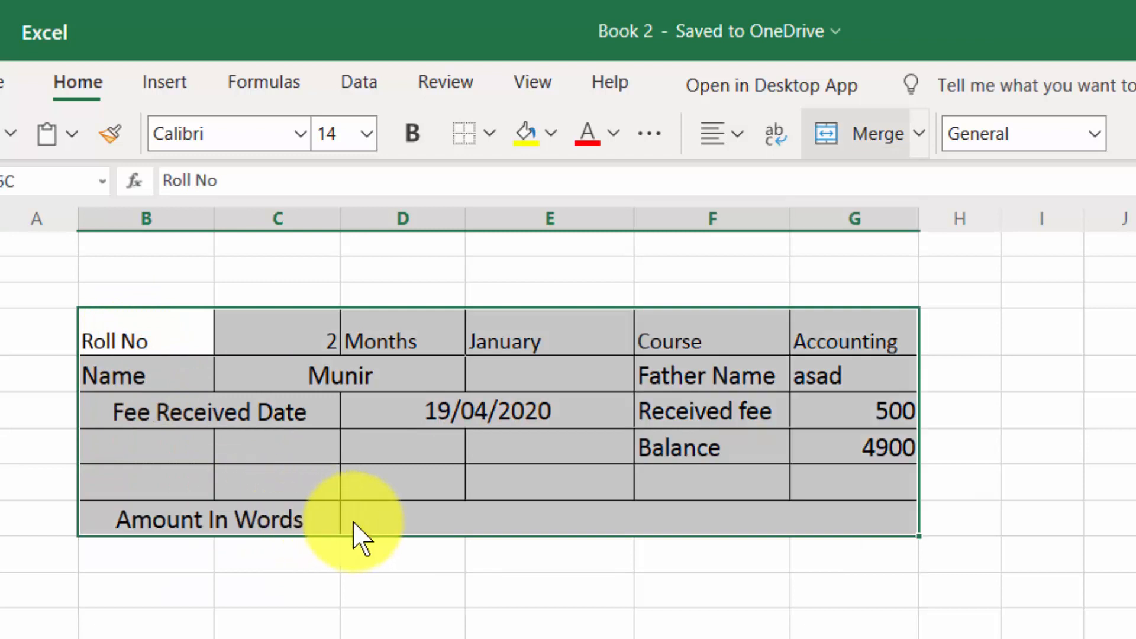
{"action": "left_click", "coordinate": [487, 149]}
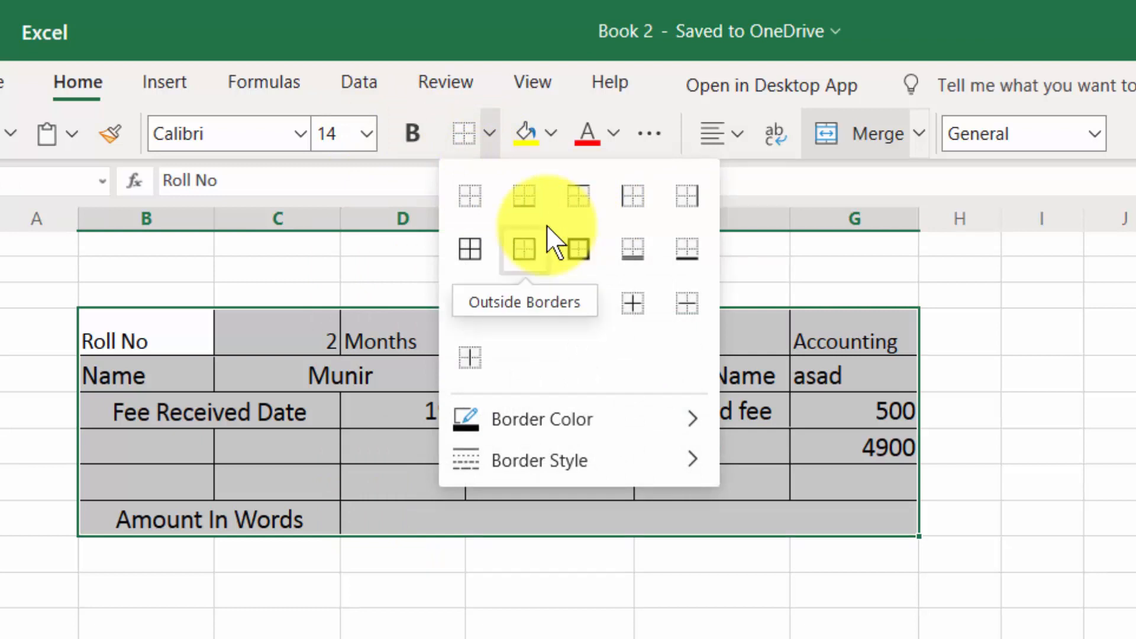
{"action": "left_click", "coordinate": [578, 248]}
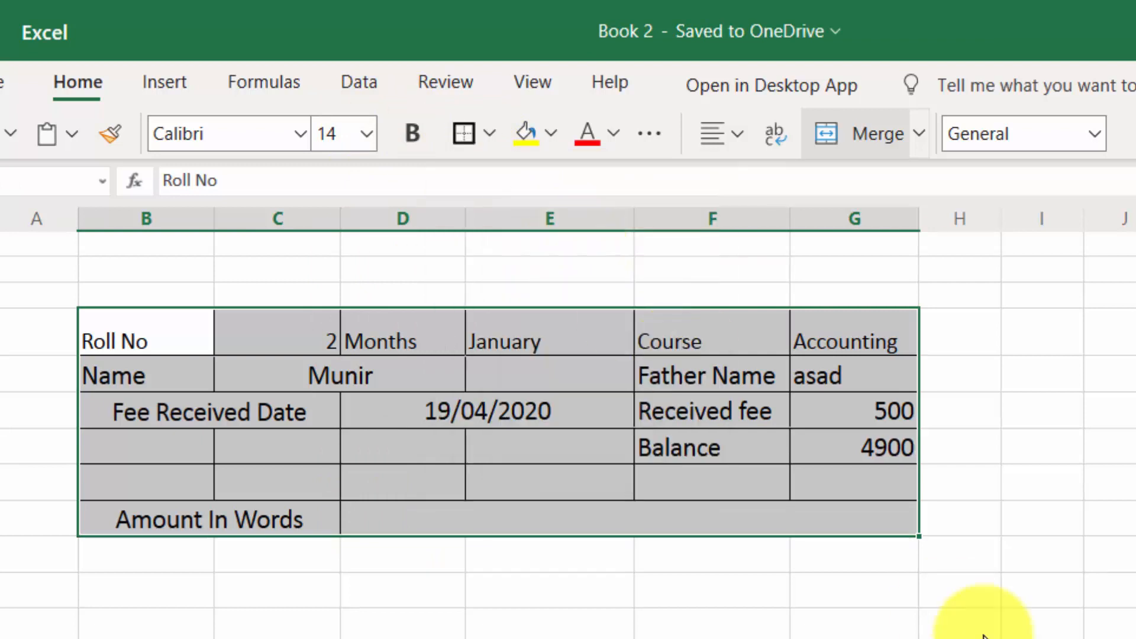
{"action": "left_click", "coordinate": [982, 636]}
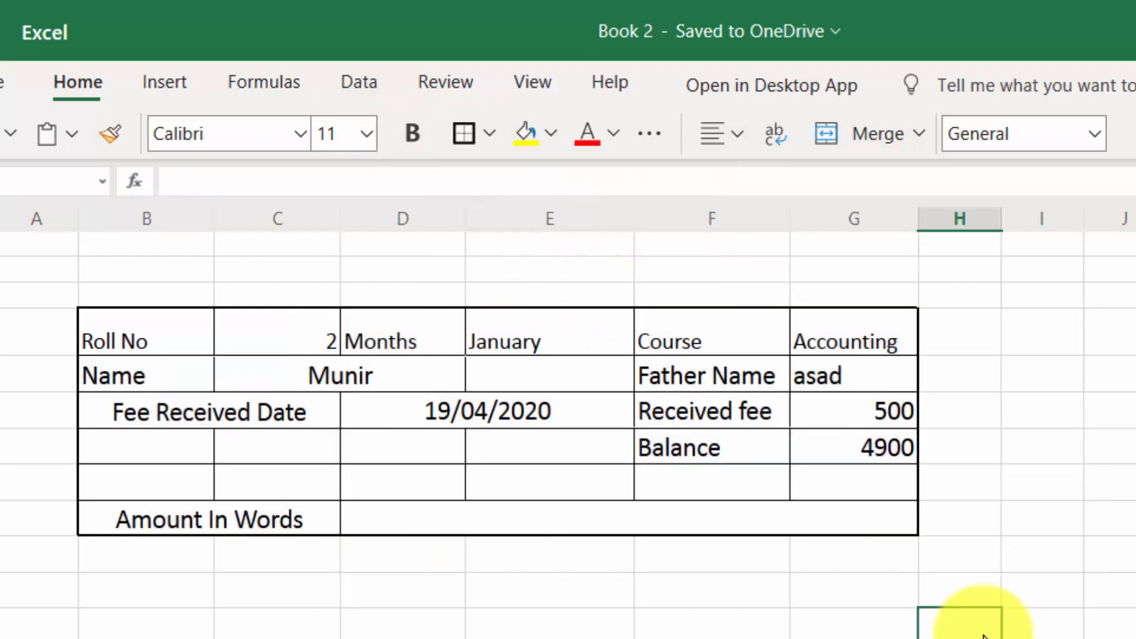
Switch to Microsoft's "Convert numbers into words" support page and select the full SpellNumber code, from Option Explicit to the final End Function
{"action": "left_click", "coordinate": [620, 524]}
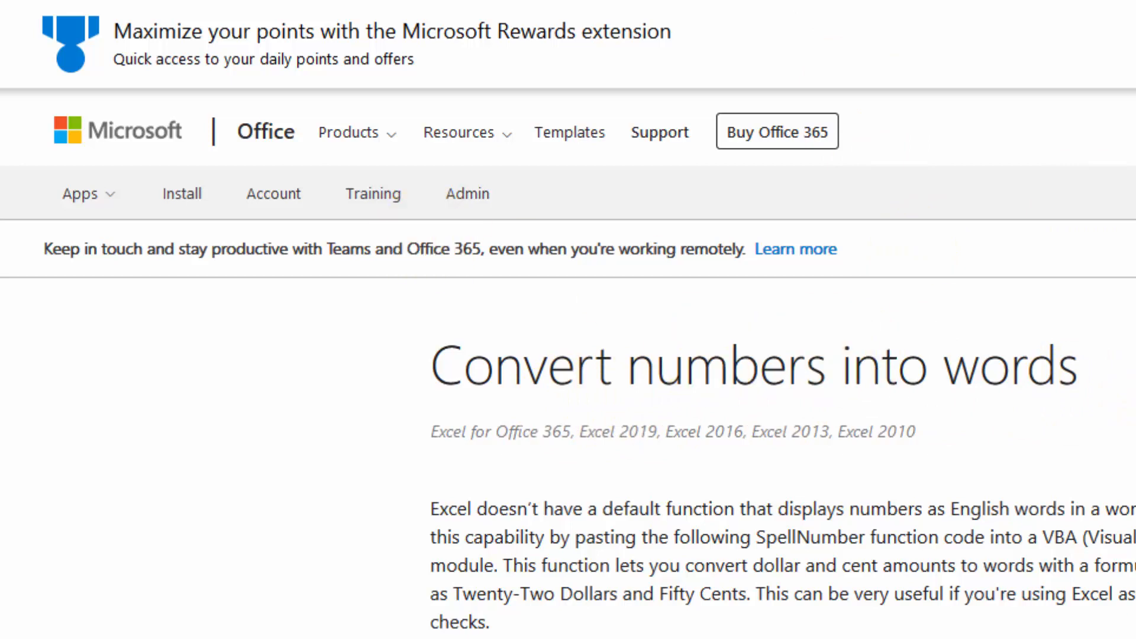
{"action": "scroll", "coordinate": [568, 320], "scroll_direction": "down", "scroll_amount": 12}
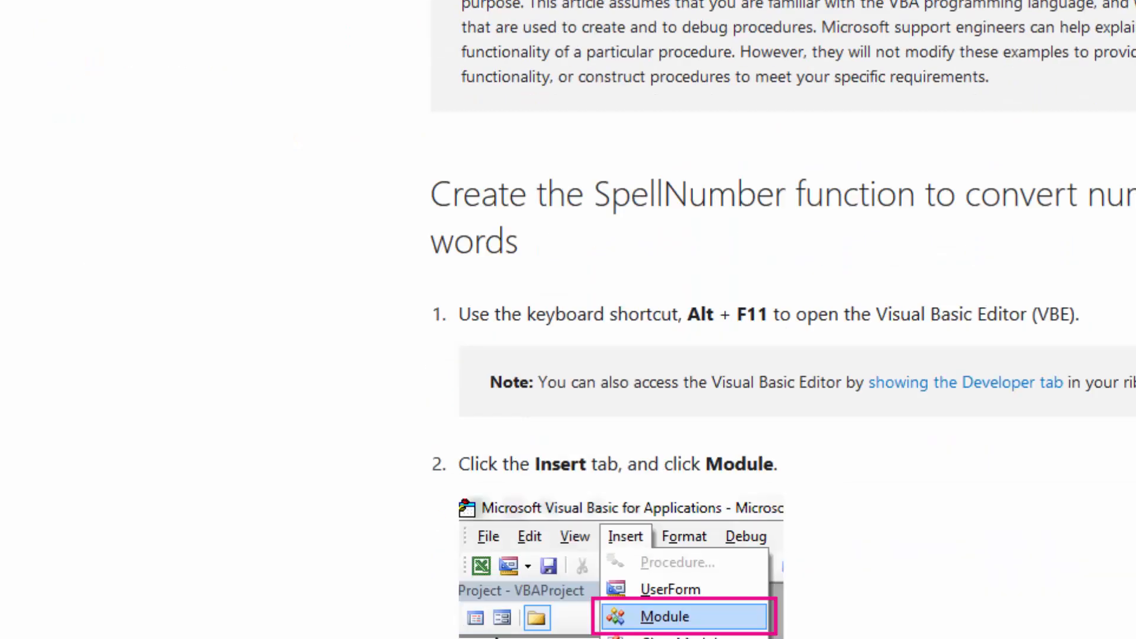
{"action": "scroll", "coordinate": [783, 338], "scroll_direction": "down", "scroll_amount": 1}
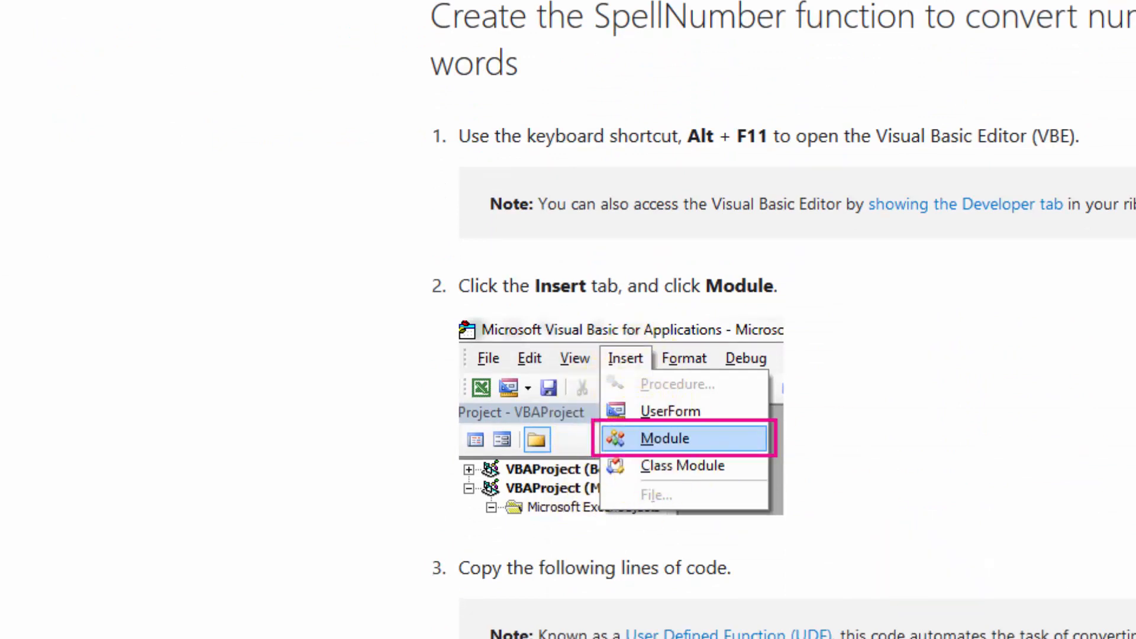
{"action": "scroll", "coordinate": [783, 338], "scroll_direction": "down", "scroll_amount": 5}
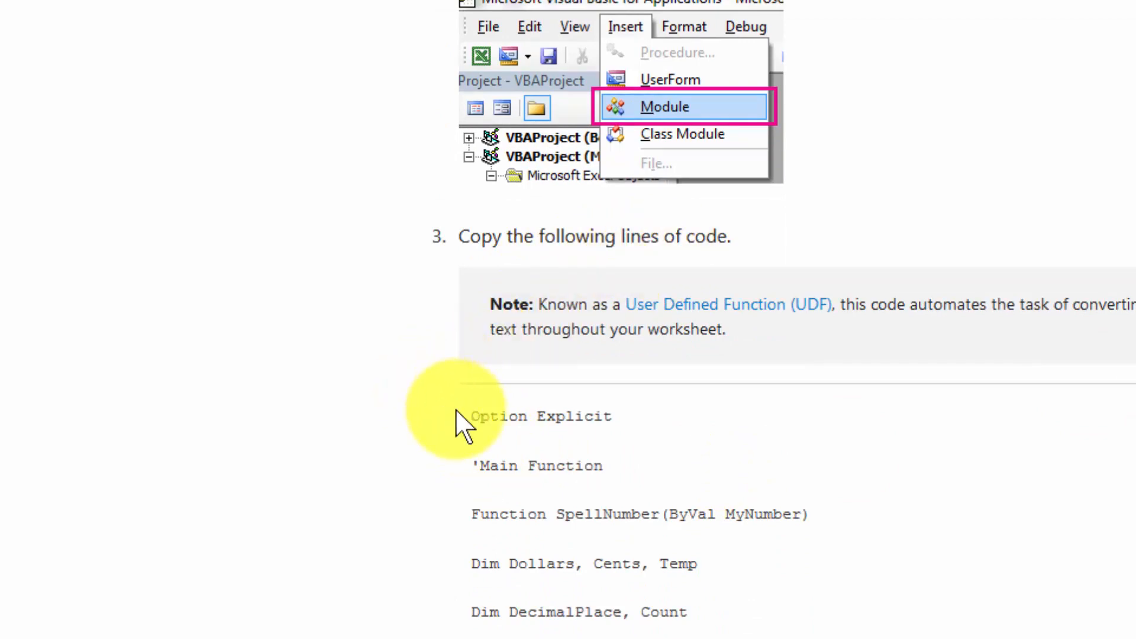
{"action": "left_click_drag", "start_coordinate": [457, 412], "coordinate": [897, 349]}
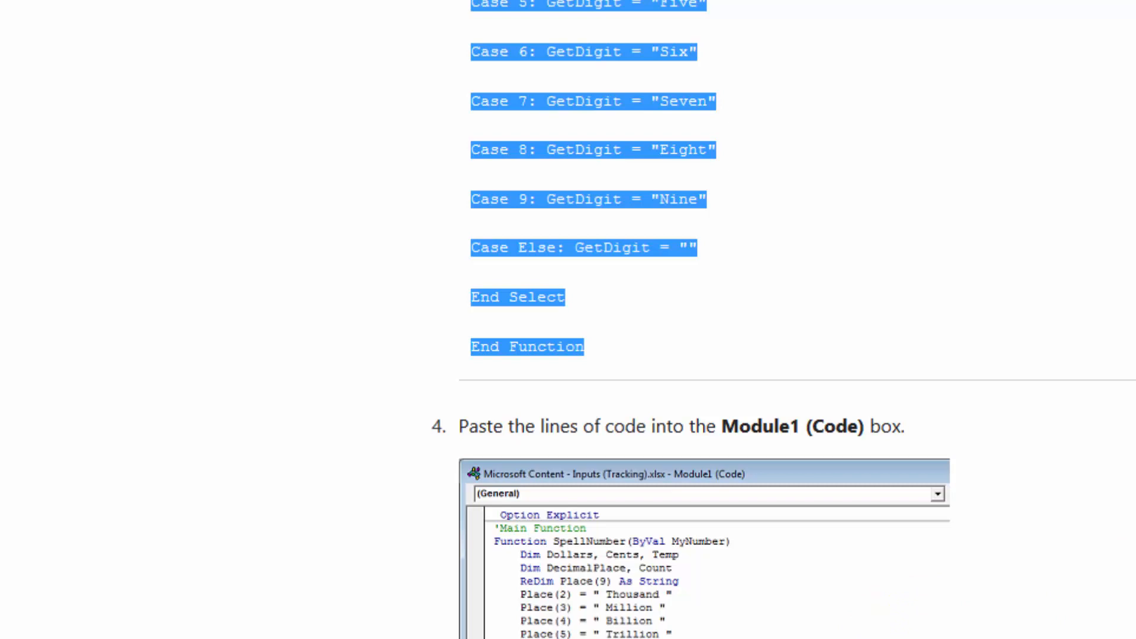
{"action": "scroll", "coordinate": [784, 319], "scroll_direction": "down", "scroll_amount": 2}
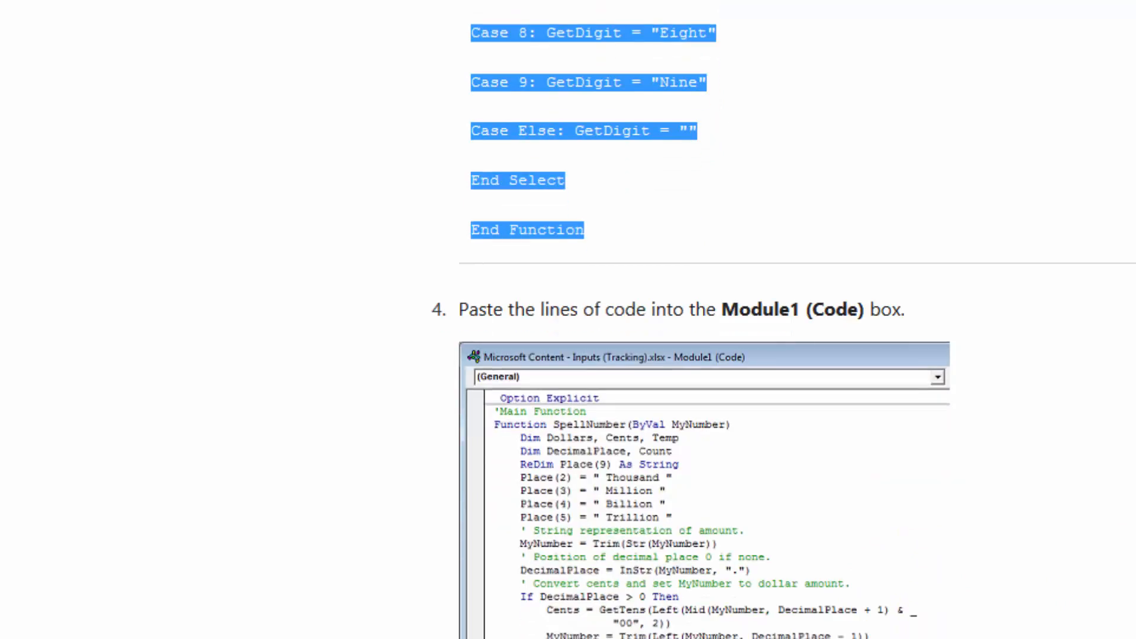
{"action": "scroll", "coordinate": [784, 320], "scroll_direction": "down", "scroll_amount": 1}
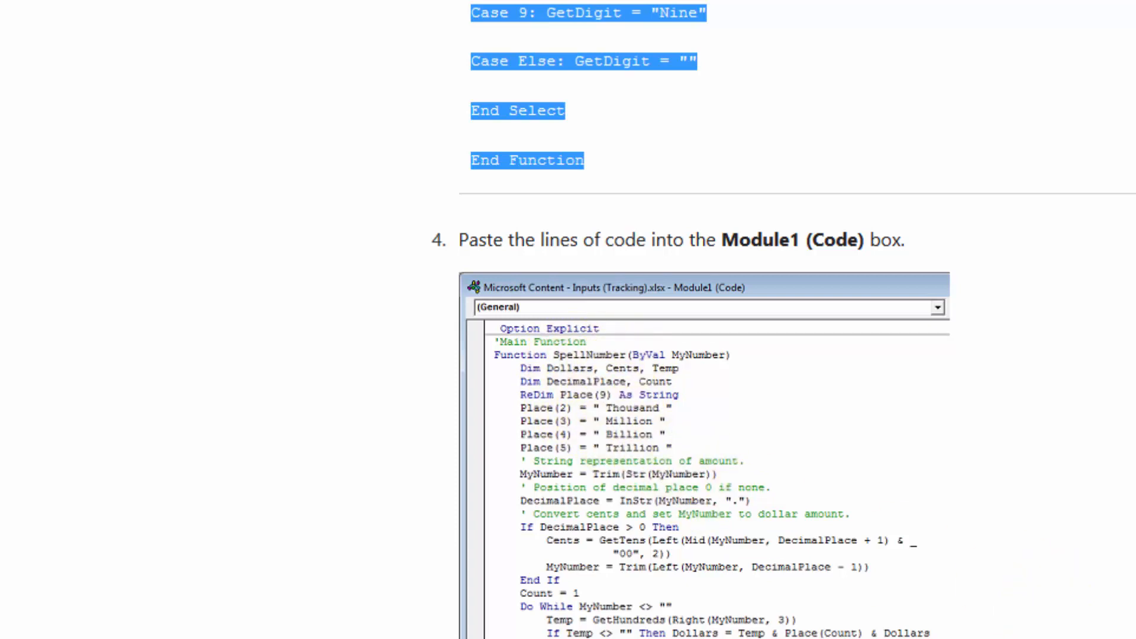
{"action": "scroll", "coordinate": [784, 319], "scroll_direction": "down", "scroll_amount": 4}
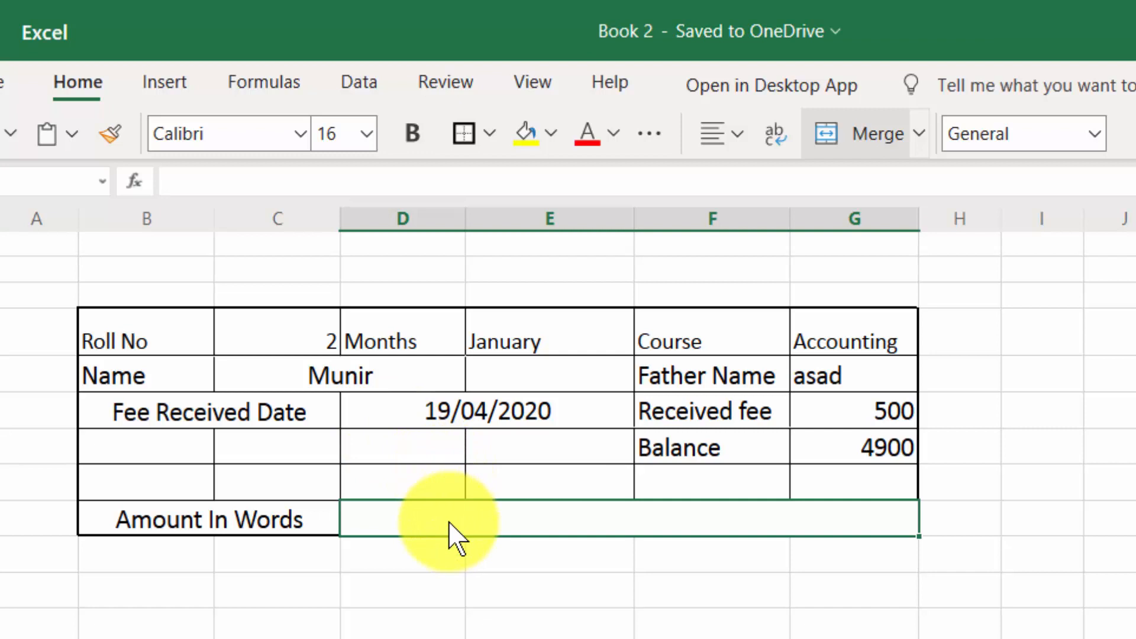
{"action": "type", "text": "=spe"}
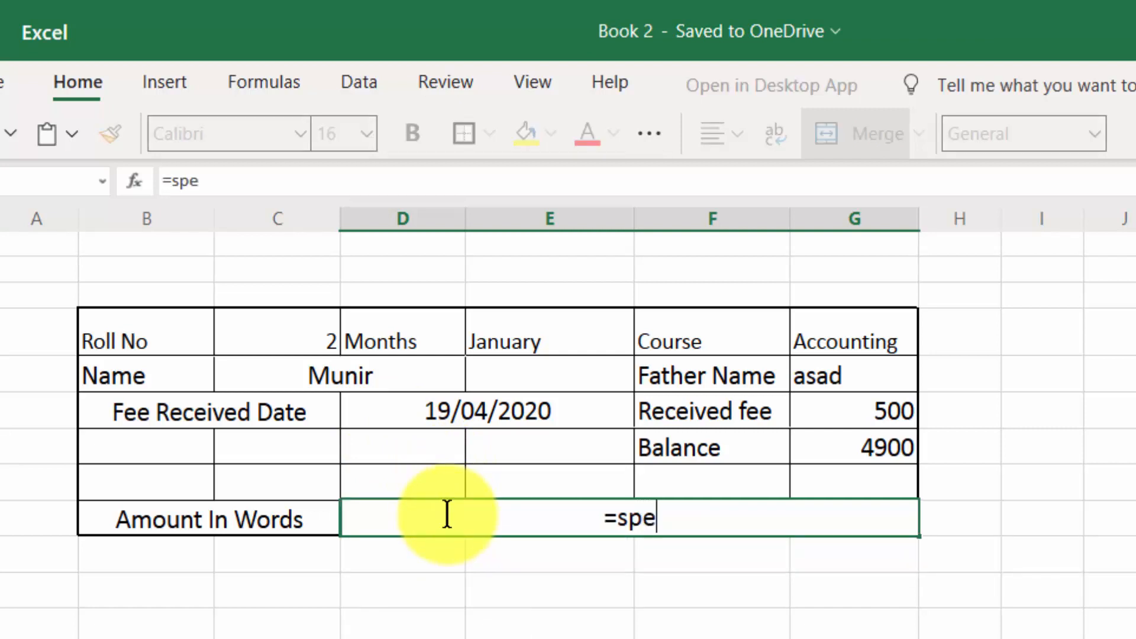
{"action": "type", "text": "ll"}
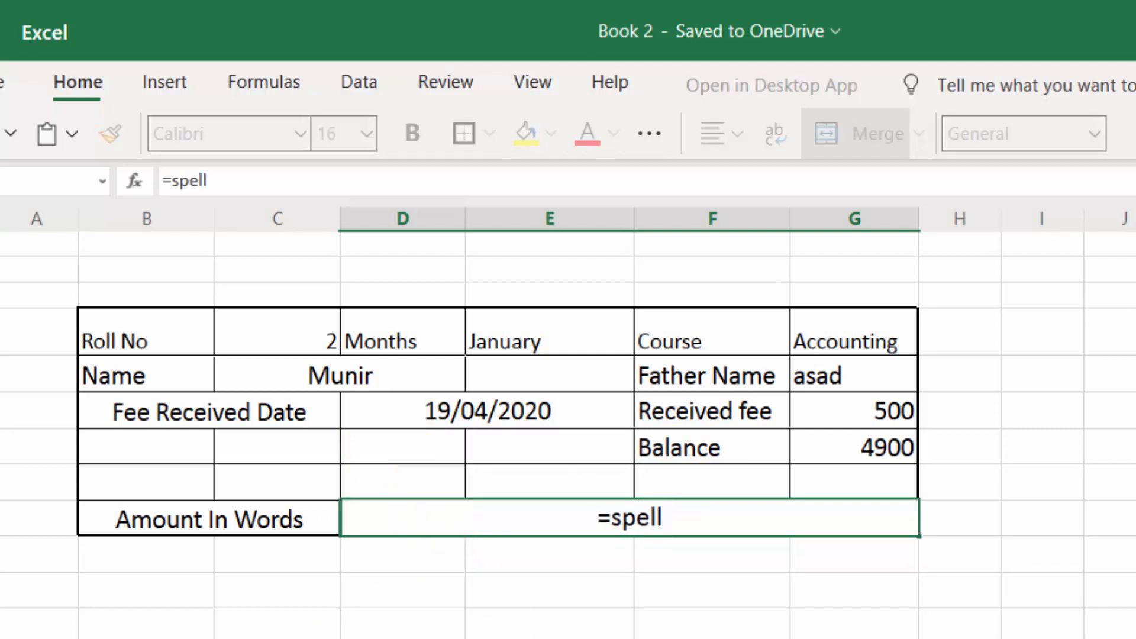
{"action": "key", "text": "ctrl+Return"}
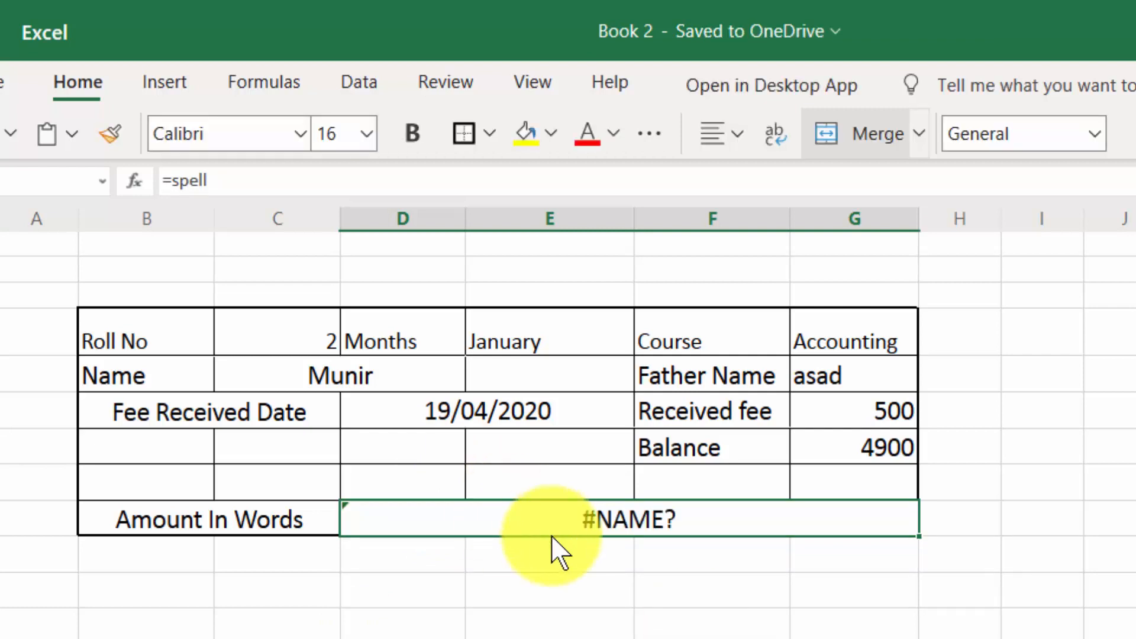
{"action": "left_click", "coordinate": [663, 599]}
Enter the formula =spellnumber(G6) in the merged Amount In Words cell to spell out the received fee
{"action": "left_click", "coordinate": [658, 521]}
{"action": "type", "text": "="}
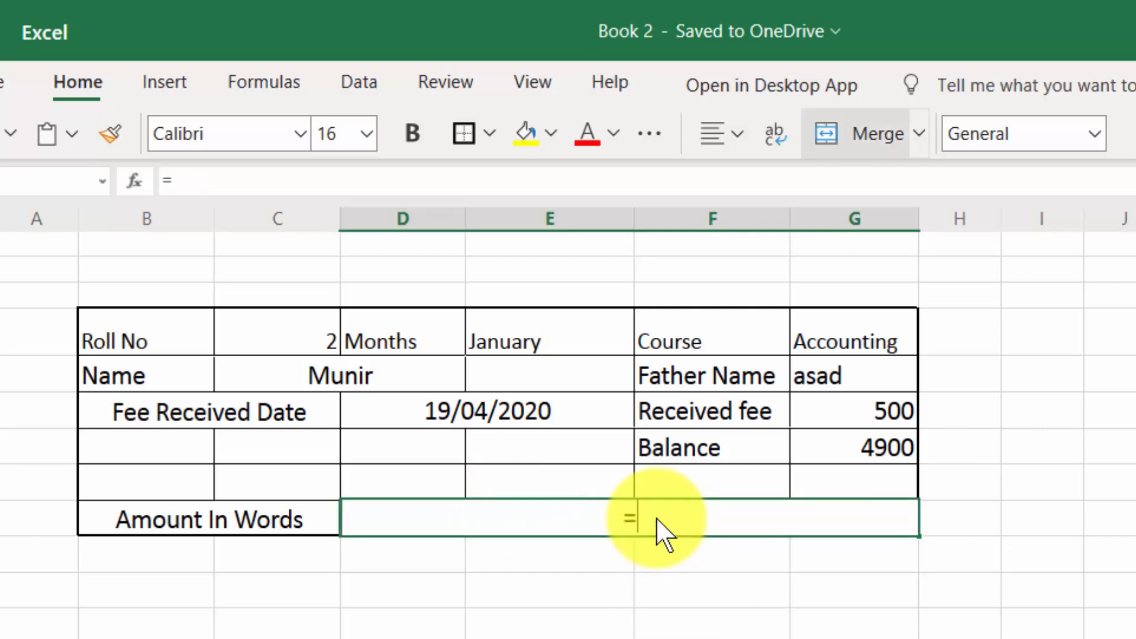
{"action": "type", "text": "spellnumb"}
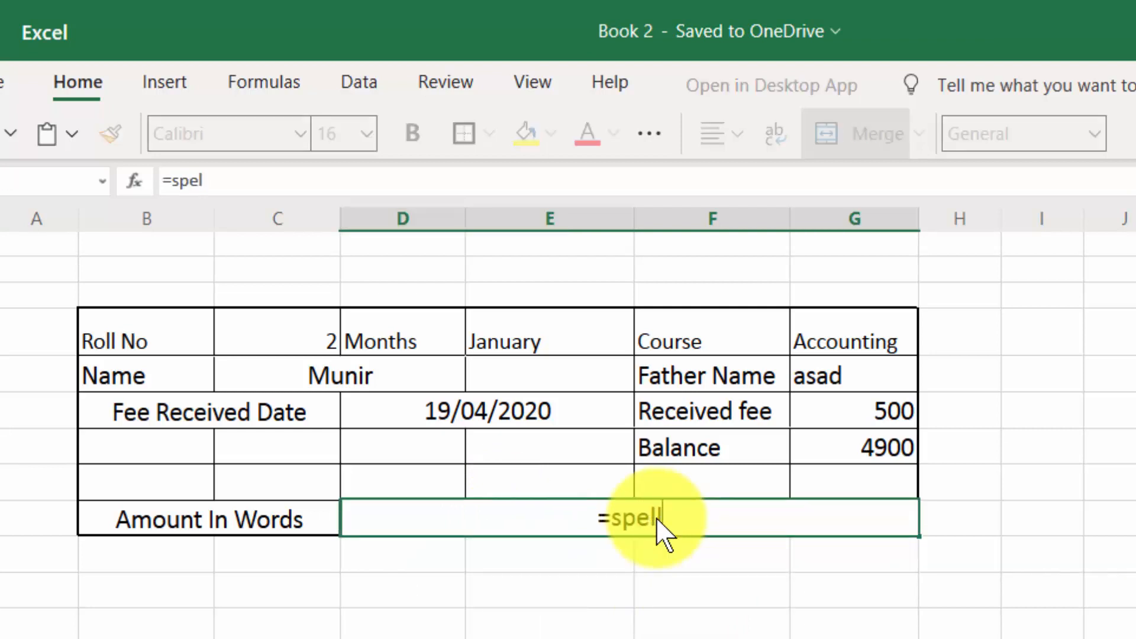
{"action": "type", "text": "er("}
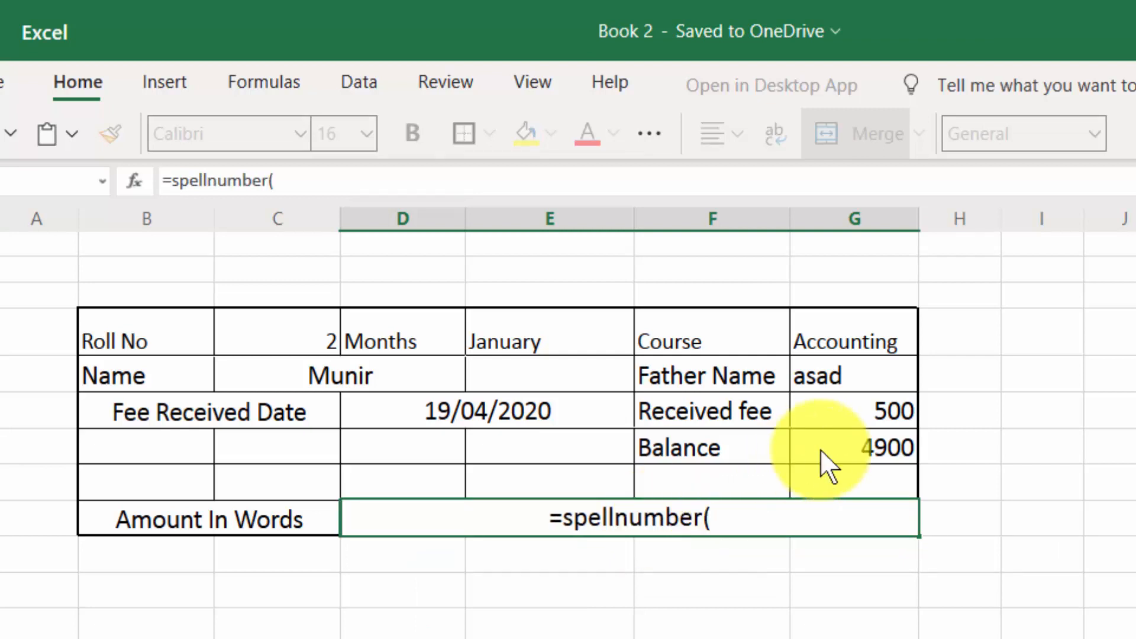
{"action": "left_click", "coordinate": [871, 410]}
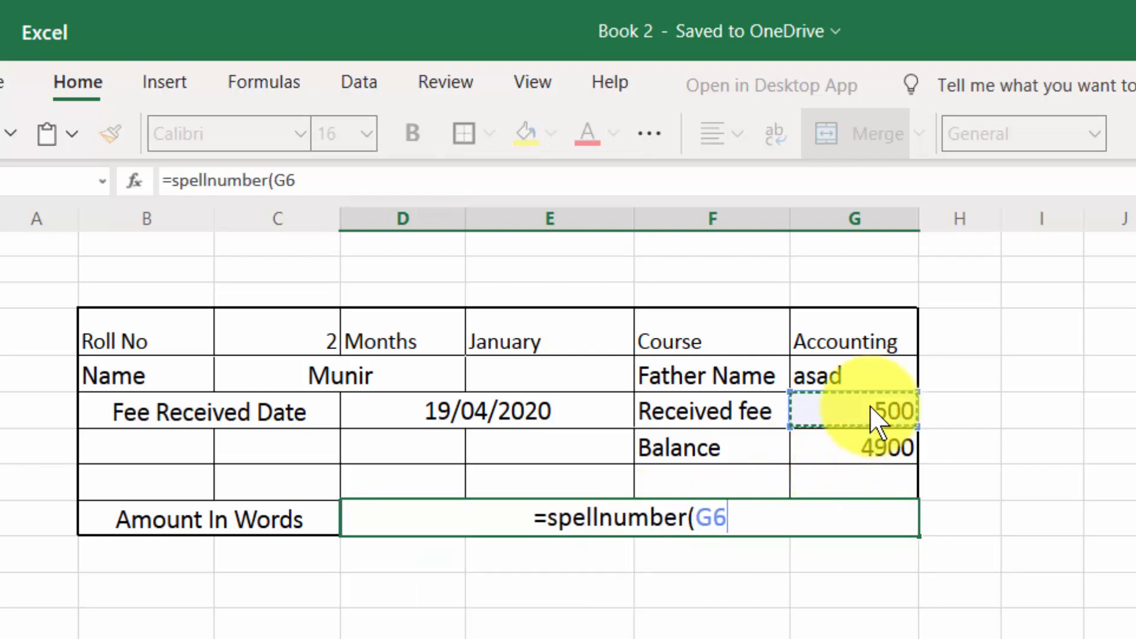
{"action": "type", "text": ")"}
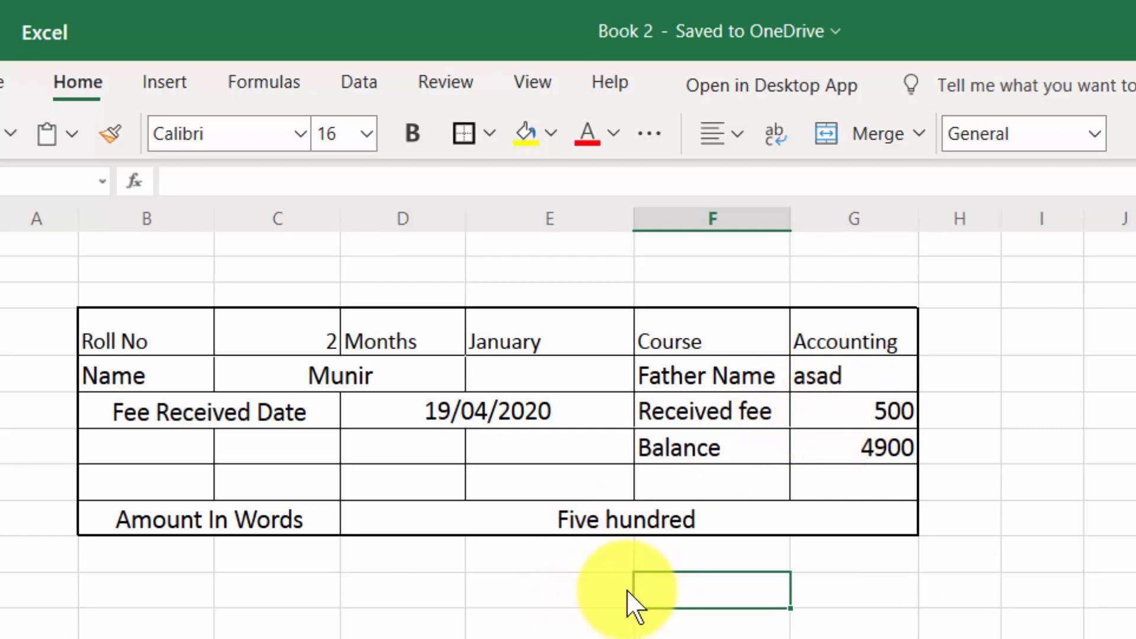
Merge the cells E11:G11 below the amount in words and enter "Sign" followed by a long dotted line
{"action": "left_click_drag", "start_coordinate": [619, 589], "coordinate": [799, 588]}
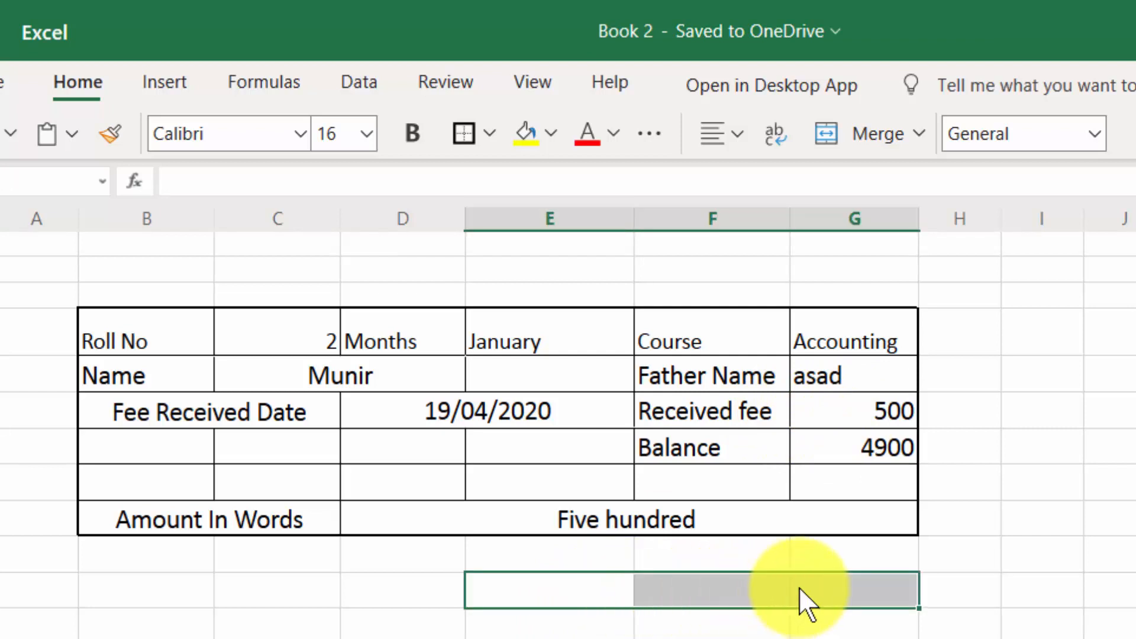
{"action": "left_click", "coordinate": [886, 136]}
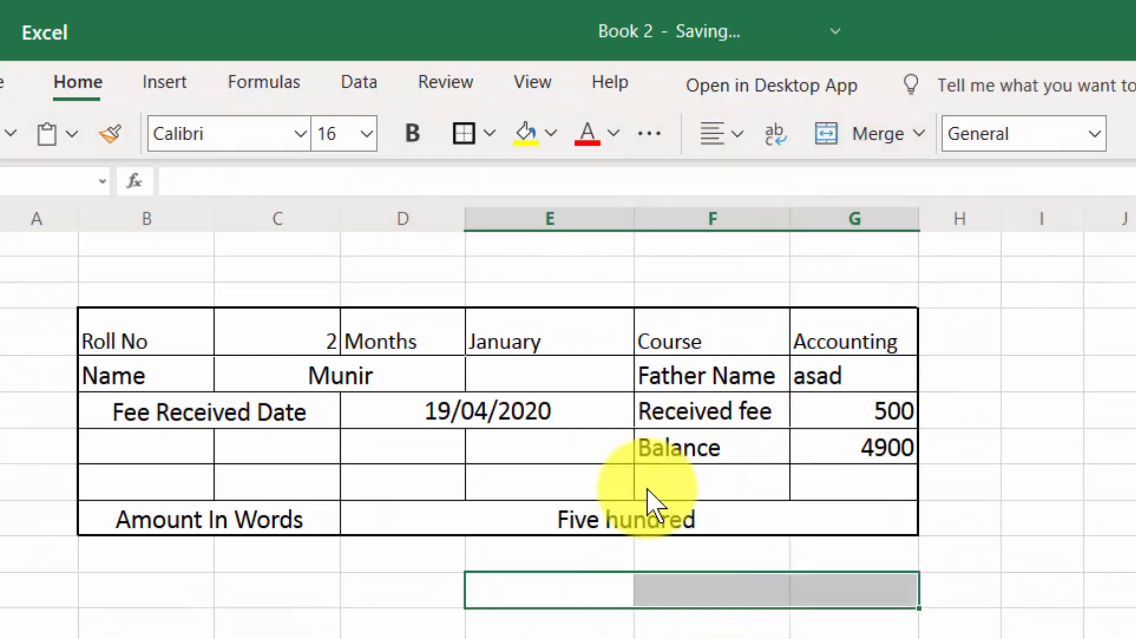
{"action": "type", "text": "Sign"}
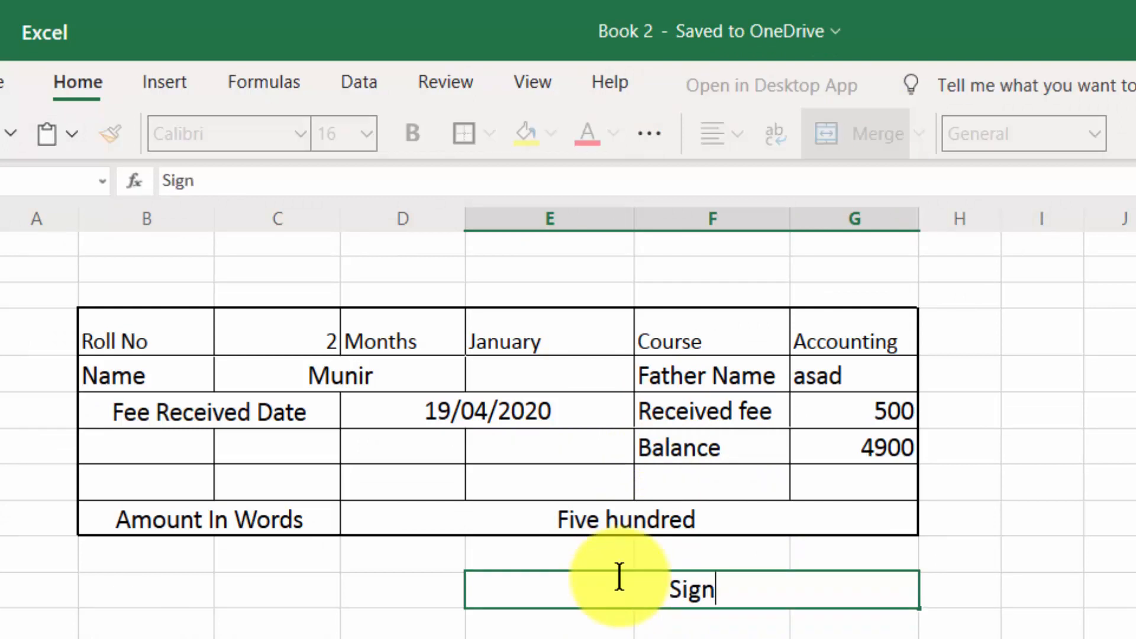
{"action": "type", "text": "......"}
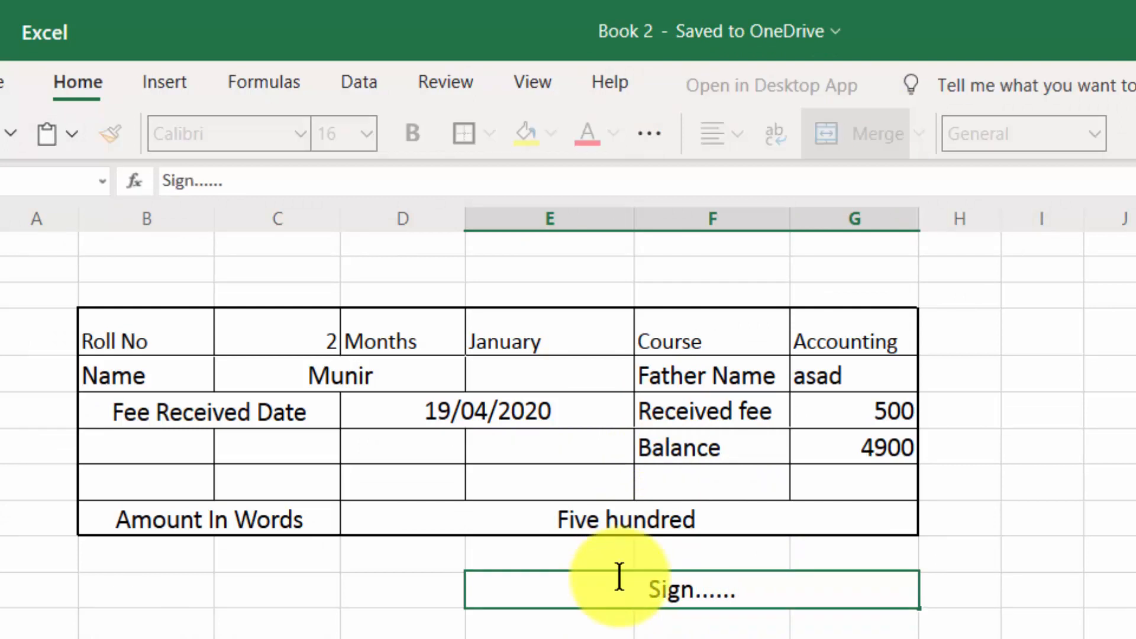
{"action": "type", "text": "................"}
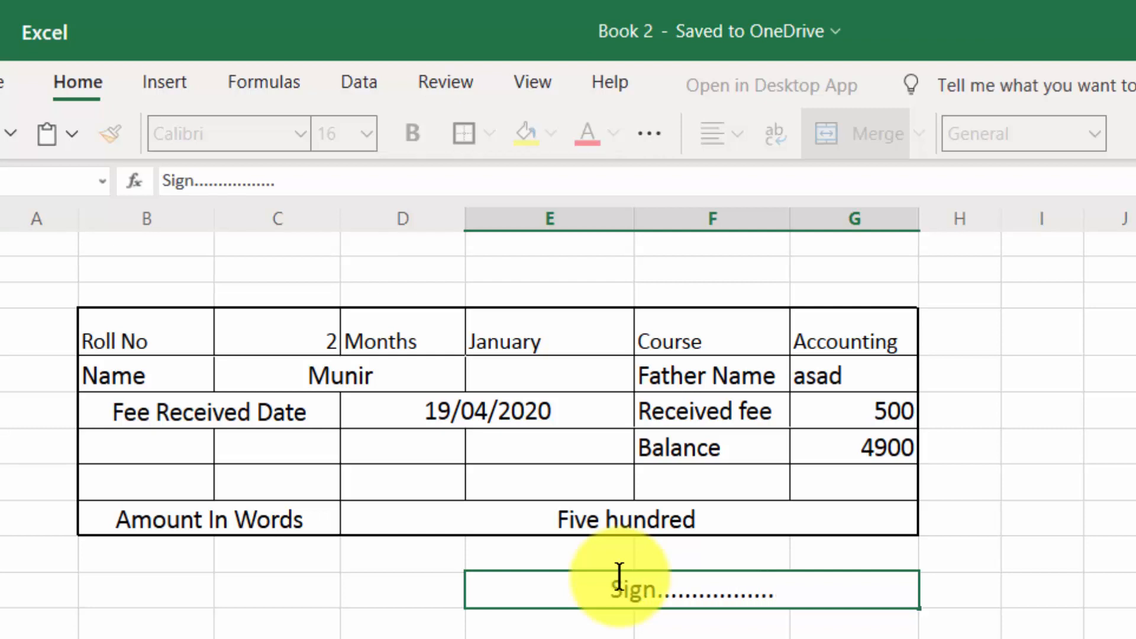
{"action": "type", "text": "............"}
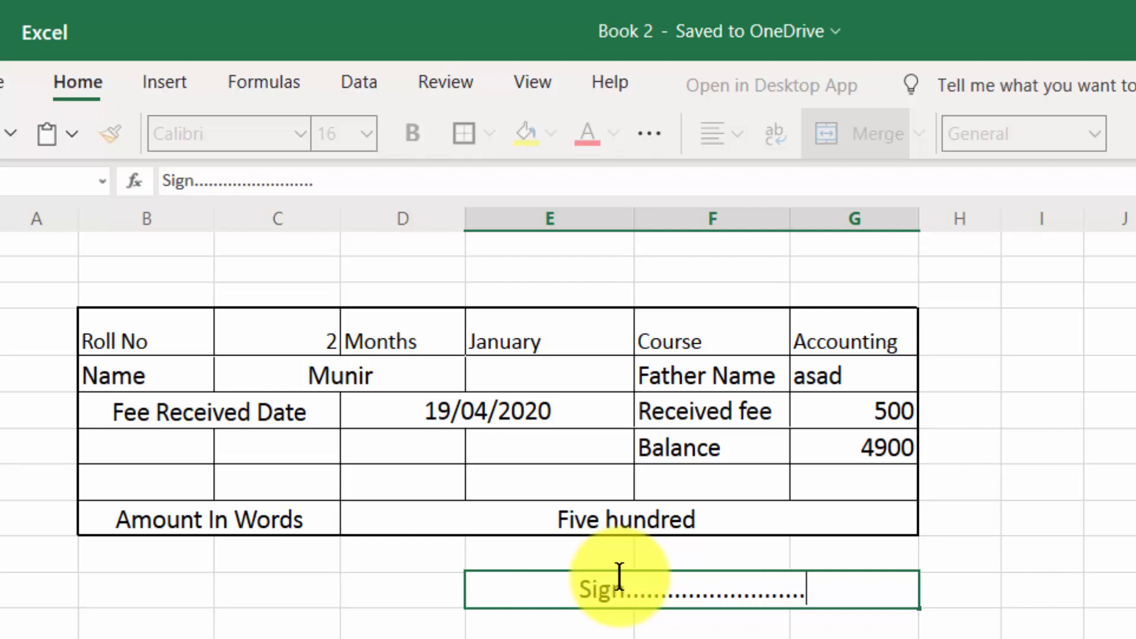
{"action": "type", "text": "................"}
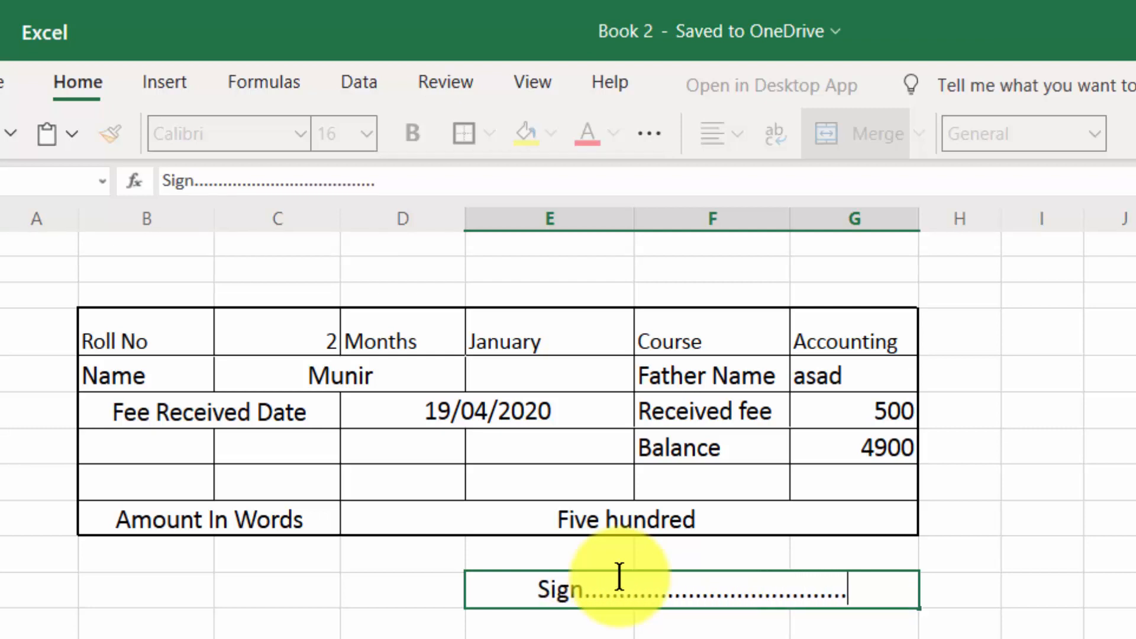
{"action": "type", "text": "......................"}
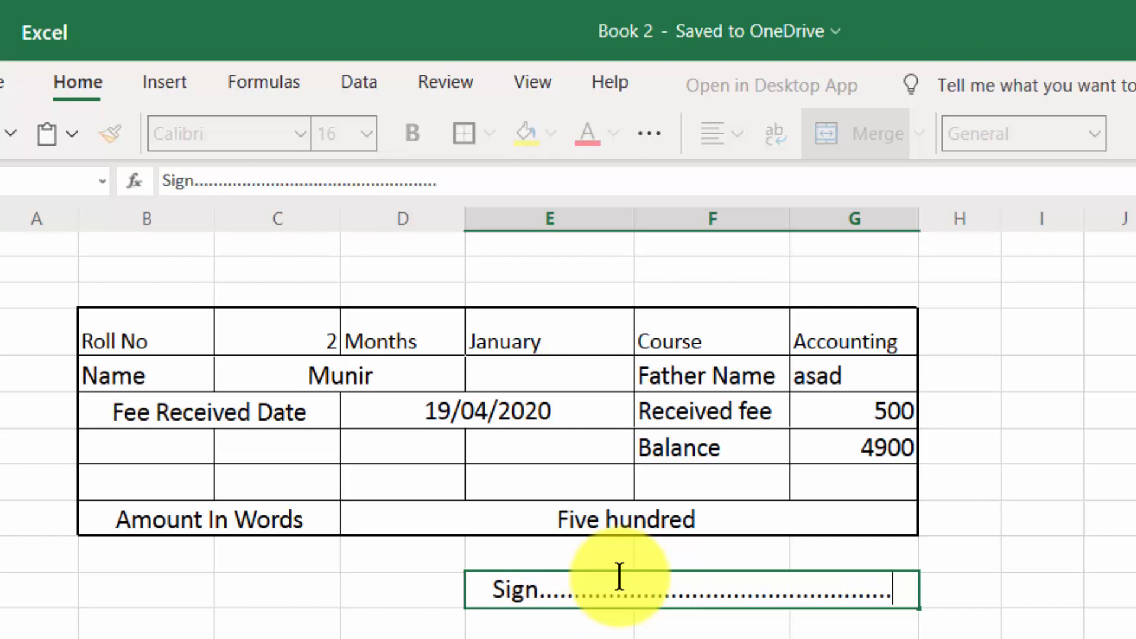
{"action": "type", "text": "...."}
{"action": "left_click", "coordinate": [1131, 615]}
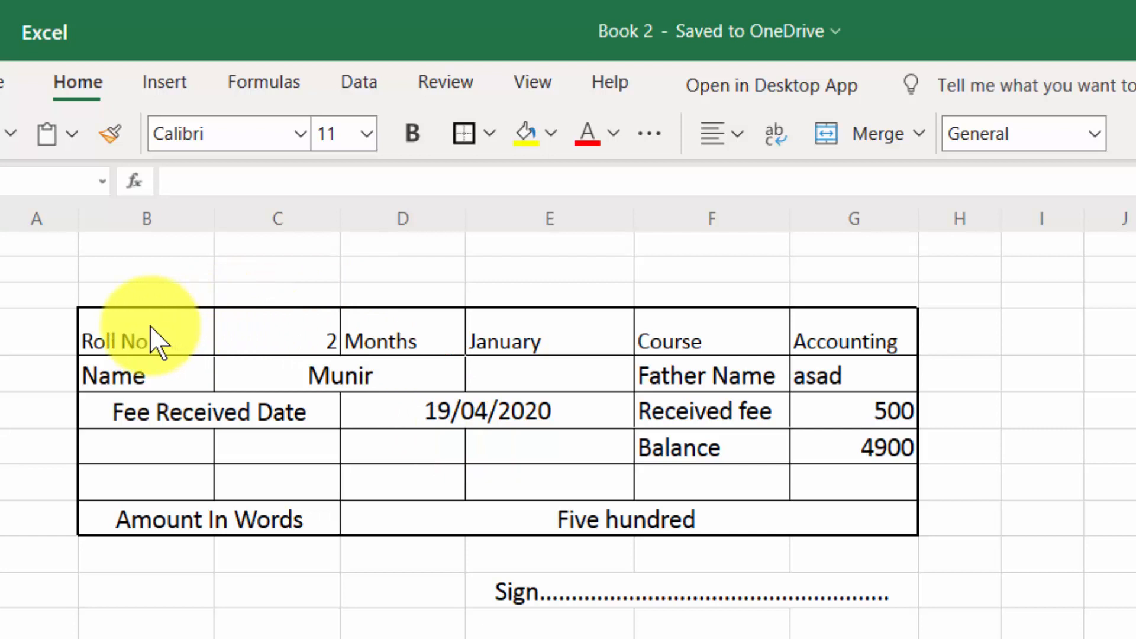
Apply a thick outside border to columns B to G from the Roll No row to below the signature line
{"action": "mouse_move", "coordinate": [151, 340]}
{"action": "left_mouse_down"}
{"action": "mouse_move", "coordinate": [180, 586]}
{"action": "mouse_move", "coordinate": [202, 630]}
{"action": "left_mouse_up"}
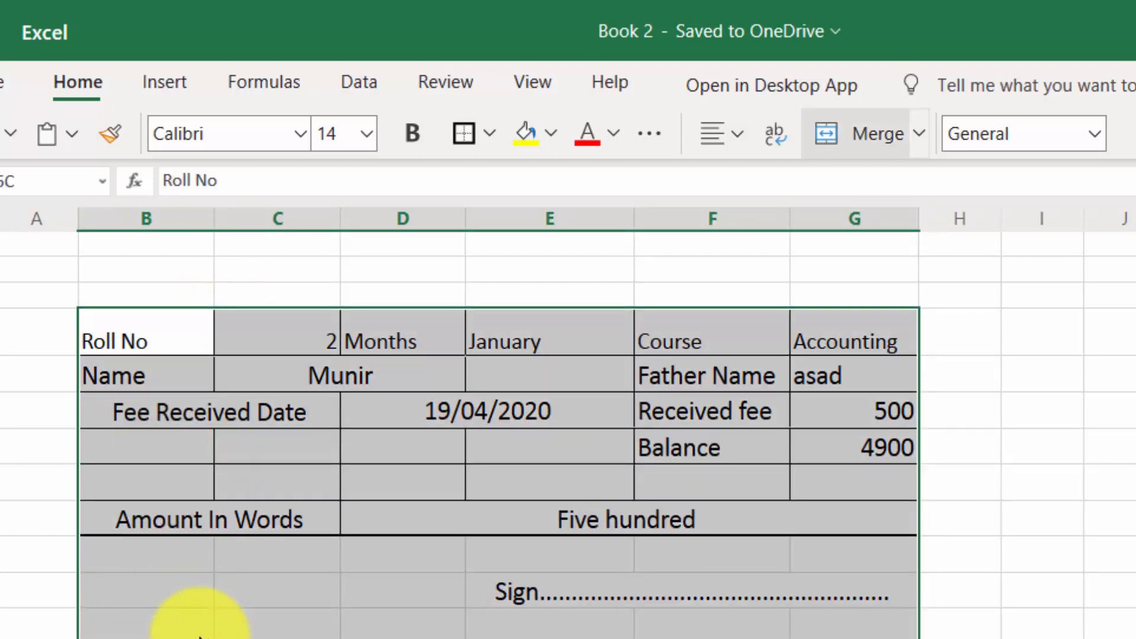
{"action": "left_click_drag", "start_coordinate": [196, 638], "coordinate": [193, 619]}
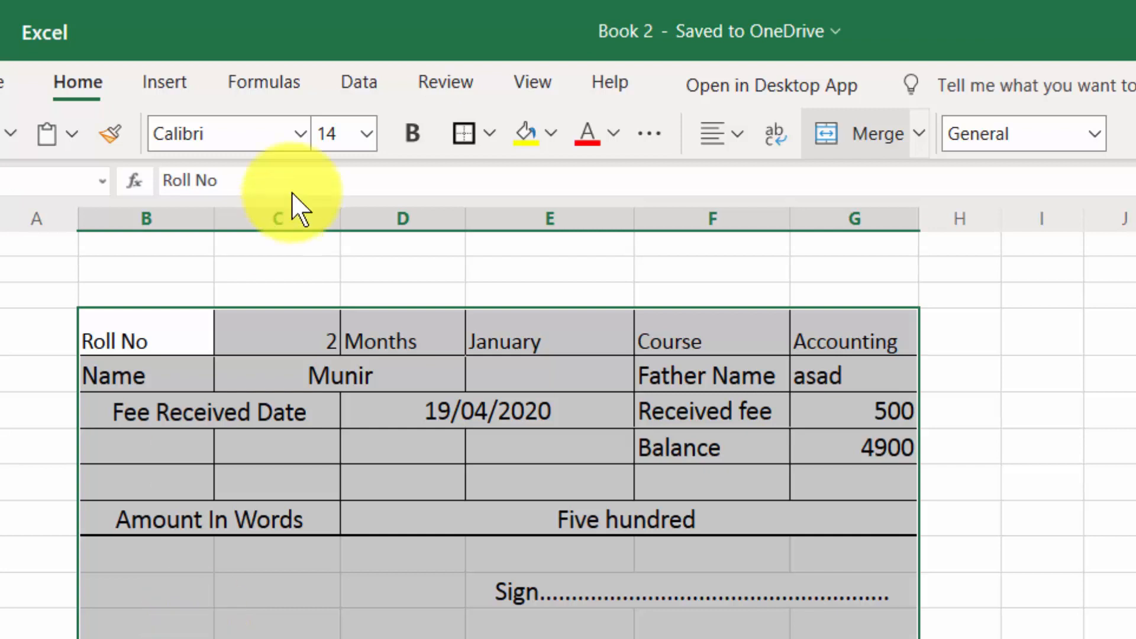
{"action": "left_click", "coordinate": [491, 141]}
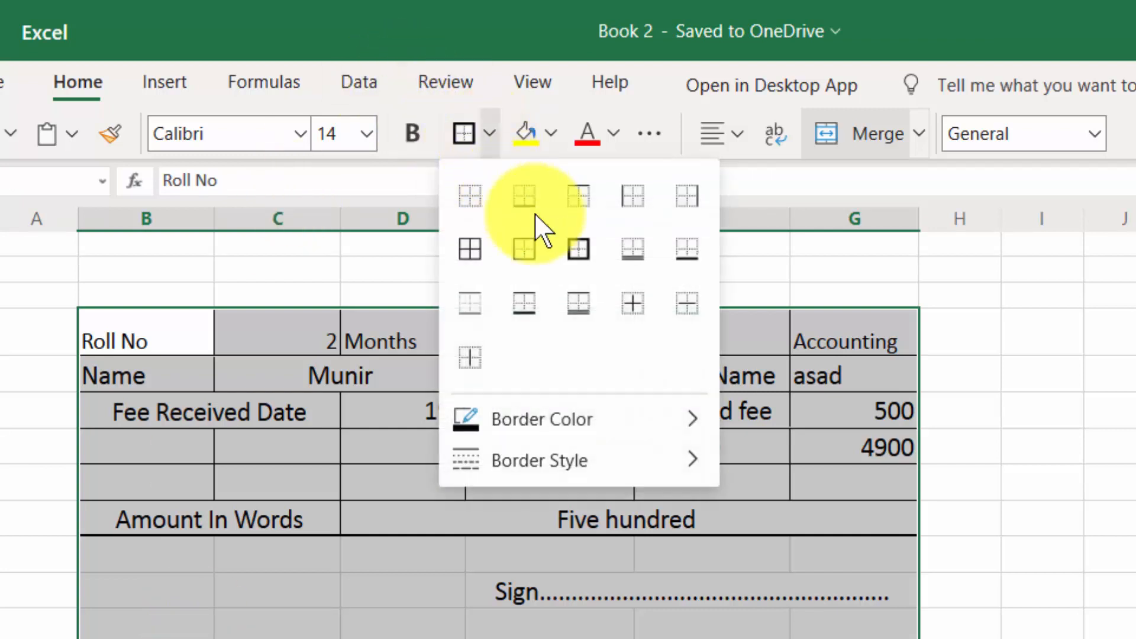
{"action": "left_click", "coordinate": [572, 249]}
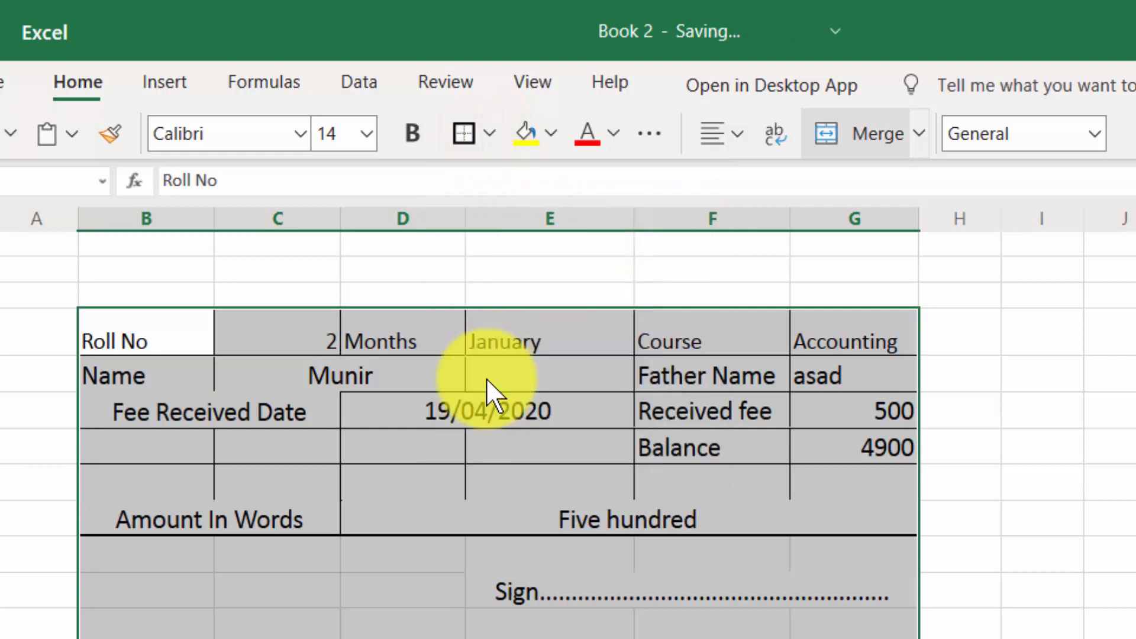
Remove all borders from the receipt cells B4:G9, from Roll No to Amount In Words
{"action": "left_click_drag", "start_coordinate": [173, 331], "coordinate": [260, 538]}
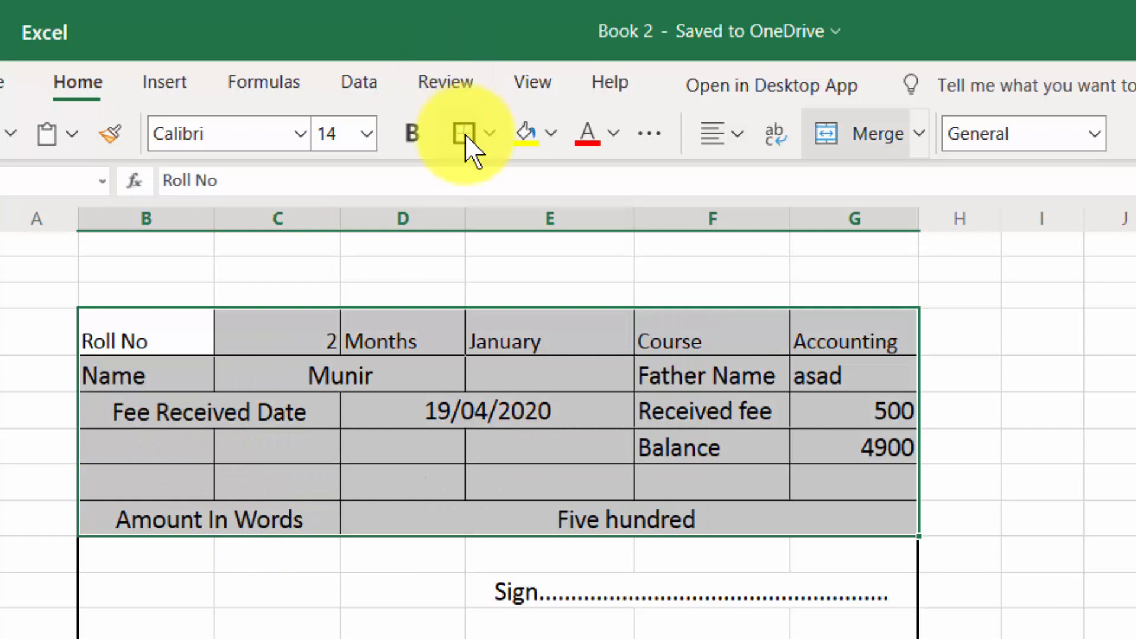
{"action": "left_click", "coordinate": [491, 135]}
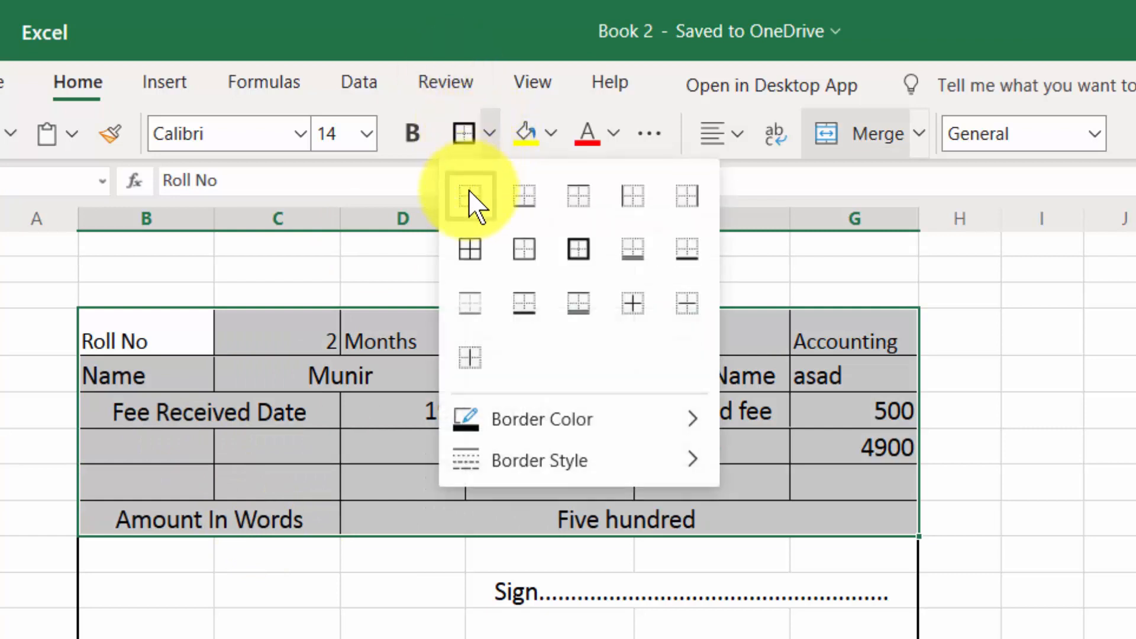
{"action": "left_click", "coordinate": [466, 188]}
Select the whole receipt from Roll No to below the signature line and give it a thick outside border
{"action": "left_click_drag", "start_coordinate": [173, 341], "coordinate": [354, 628]}
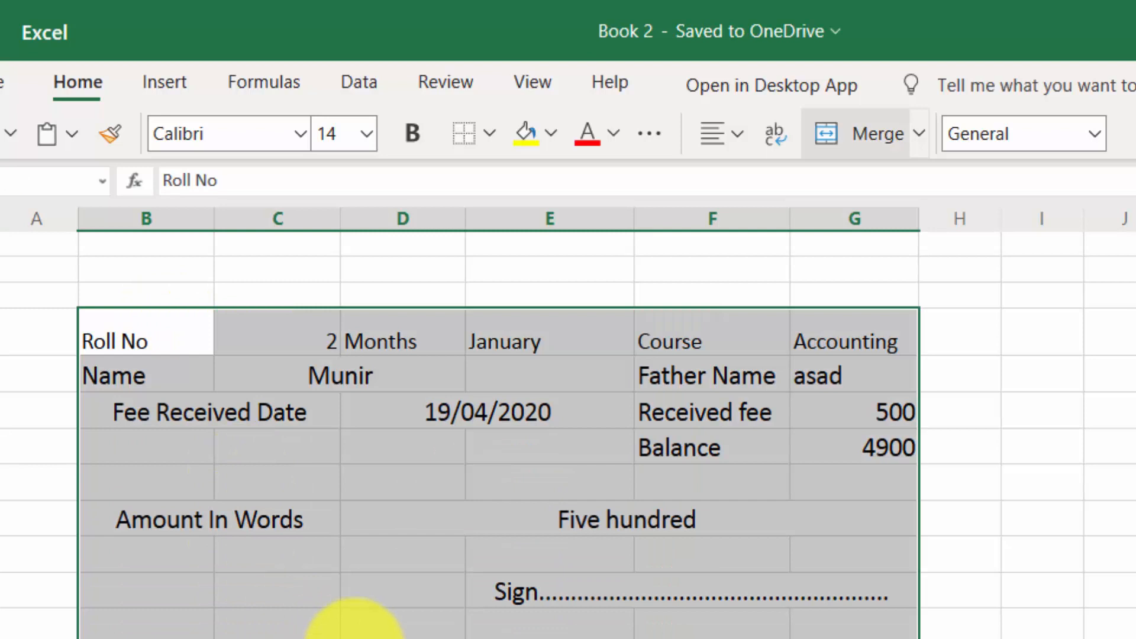
{"action": "left_click", "coordinate": [491, 134]}
{"action": "left_click", "coordinate": [573, 254]}
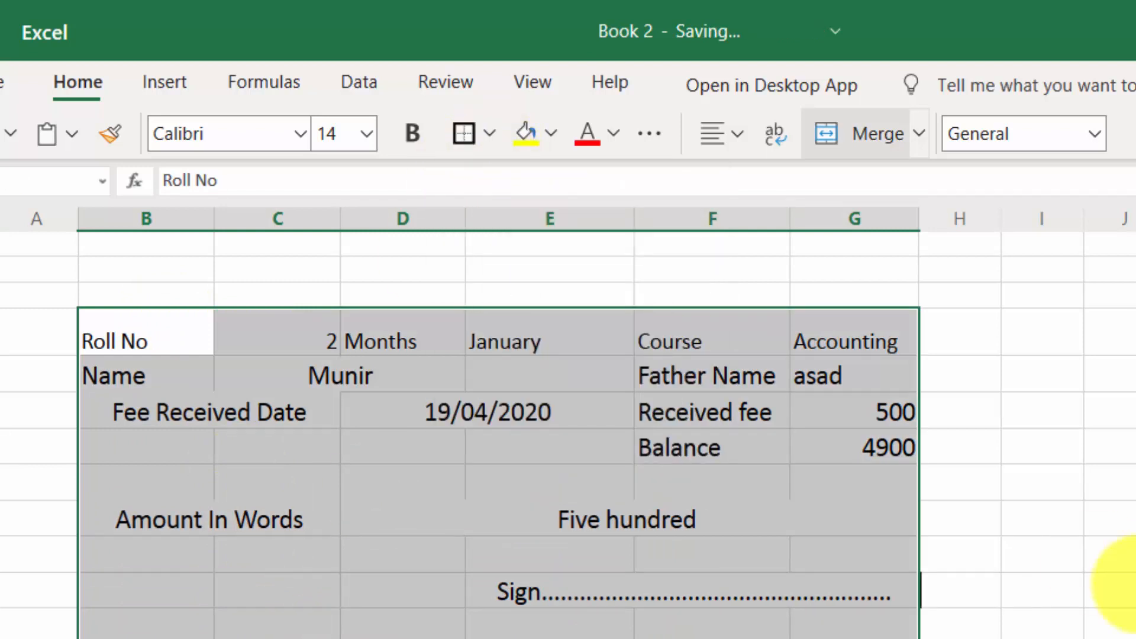
{"action": "left_click", "coordinate": [1115, 589]}
{"action": "left_click", "coordinate": [1094, 638]}
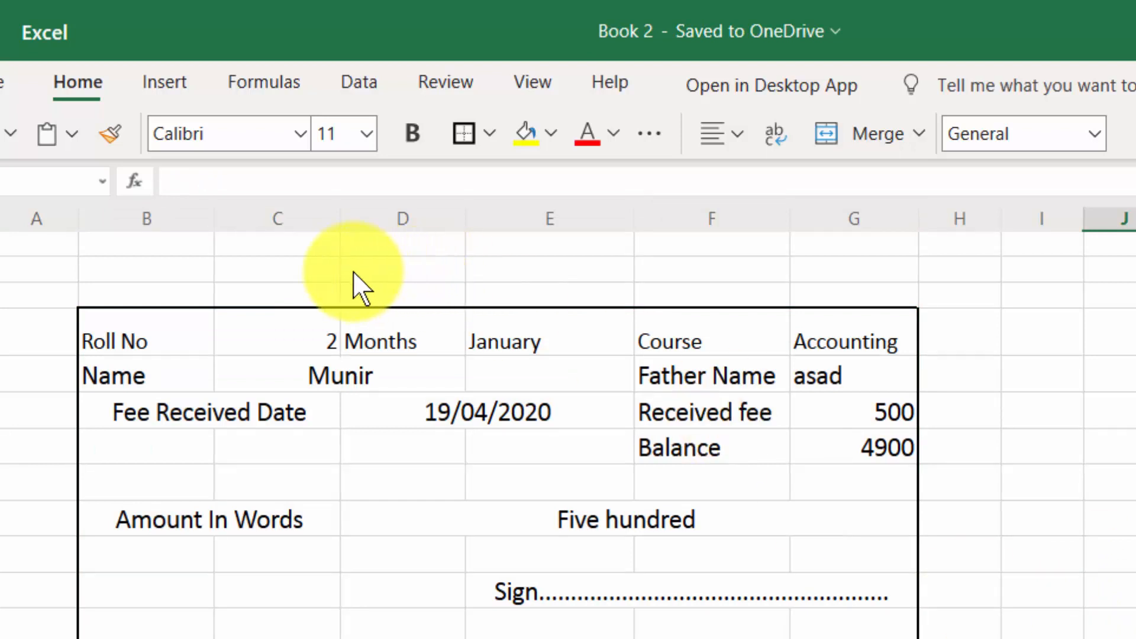
Merge C2:F2 above the receipt and enter the title "Learning Center" in font size 16
{"action": "left_click_drag", "start_coordinate": [336, 267], "coordinate": [652, 262]}
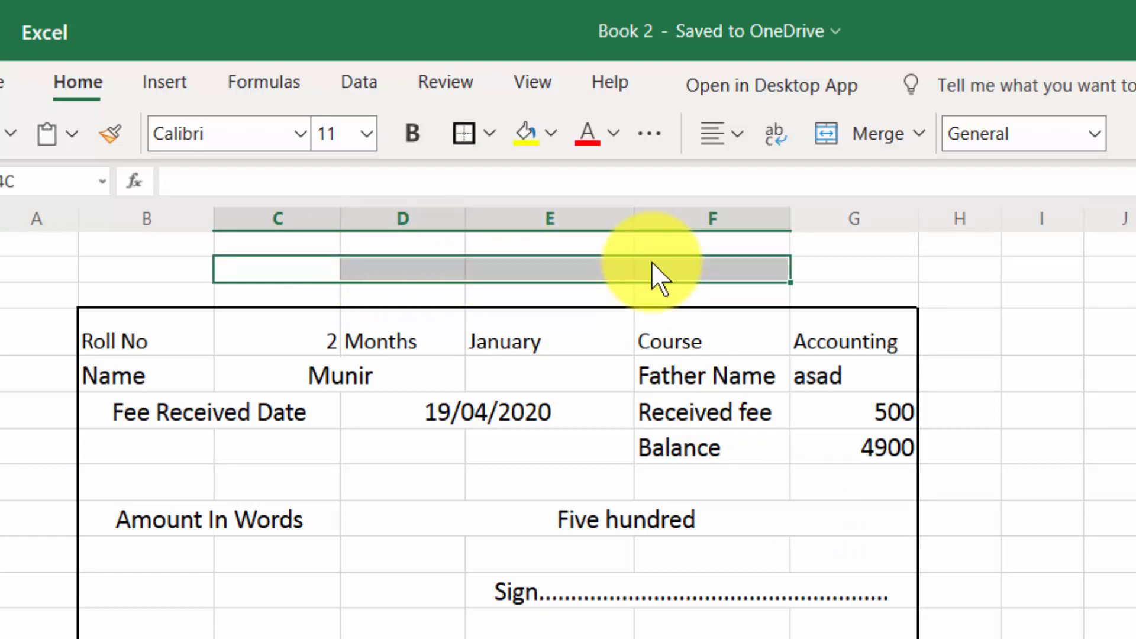
{"action": "left_click", "coordinate": [859, 151]}
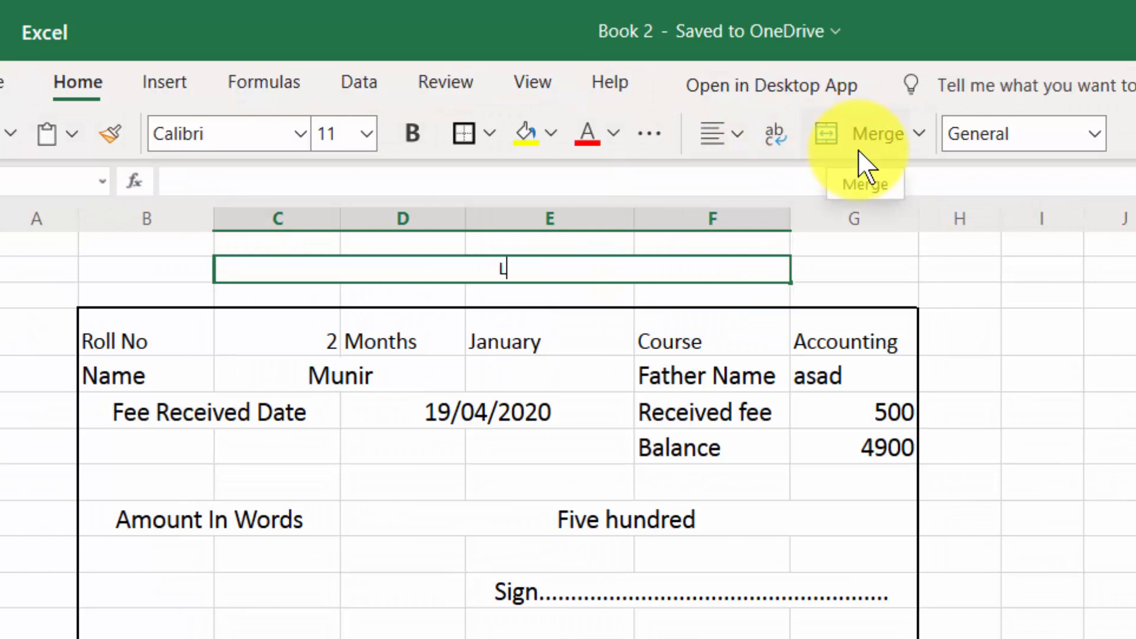
{"action": "type", "text": "Learning"}
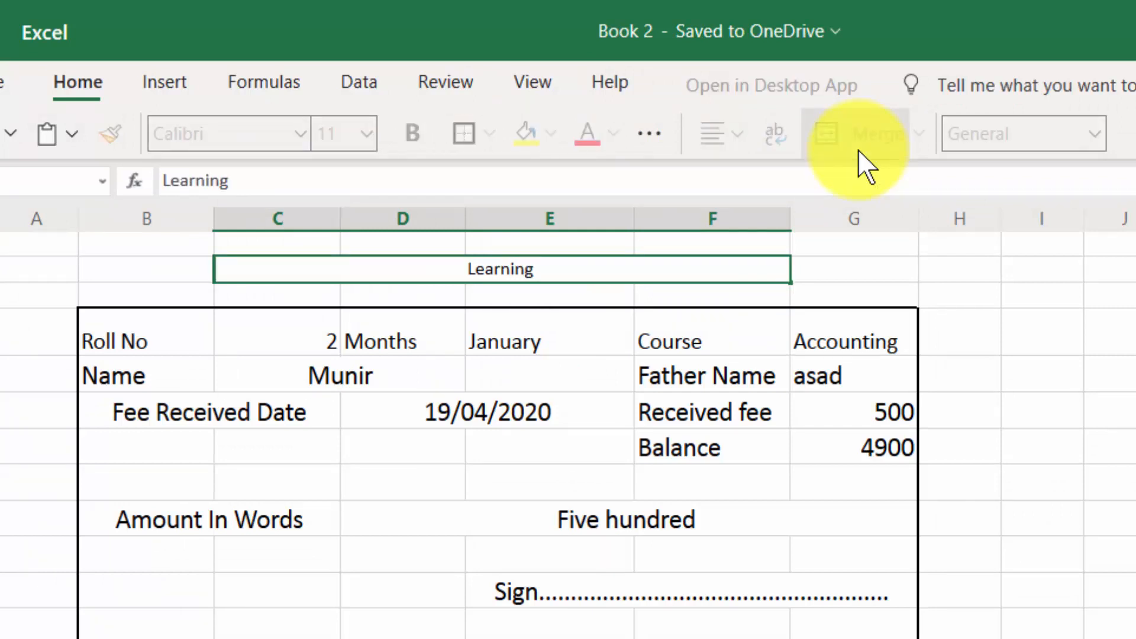
{"action": "type", "text": " Center"}
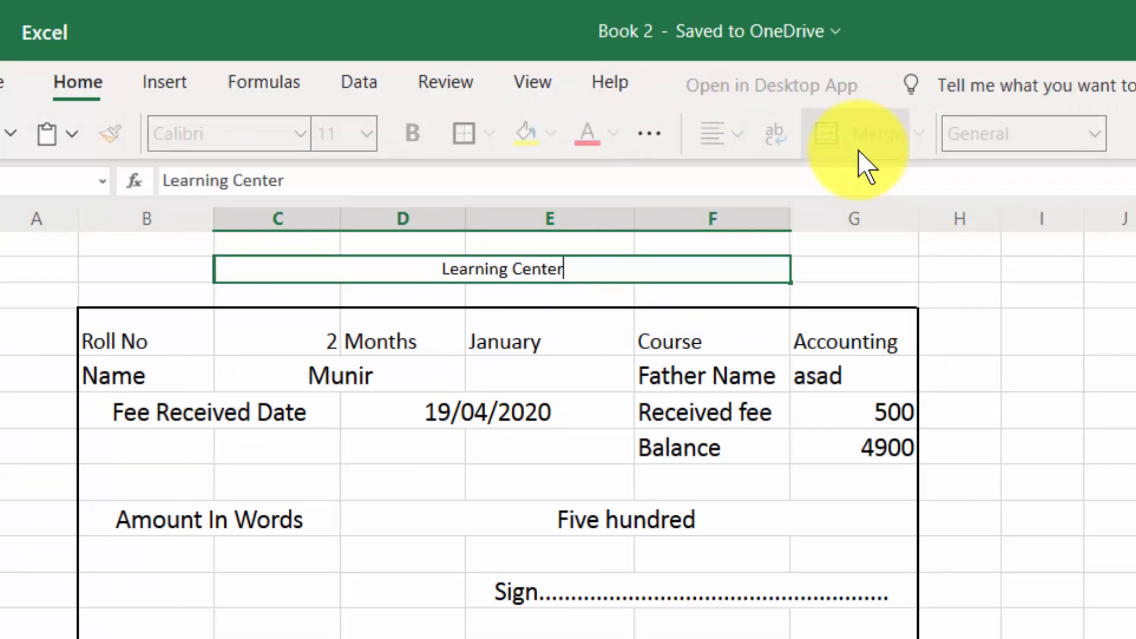
{"action": "key", "text": "Return"}
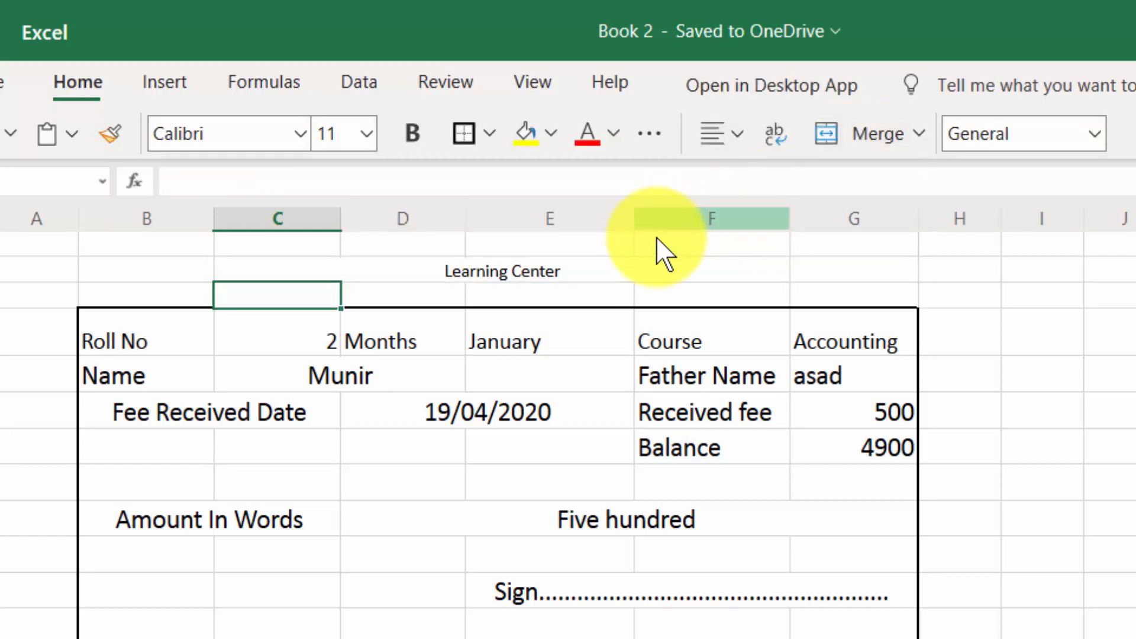
{"action": "left_click", "coordinate": [639, 277]}
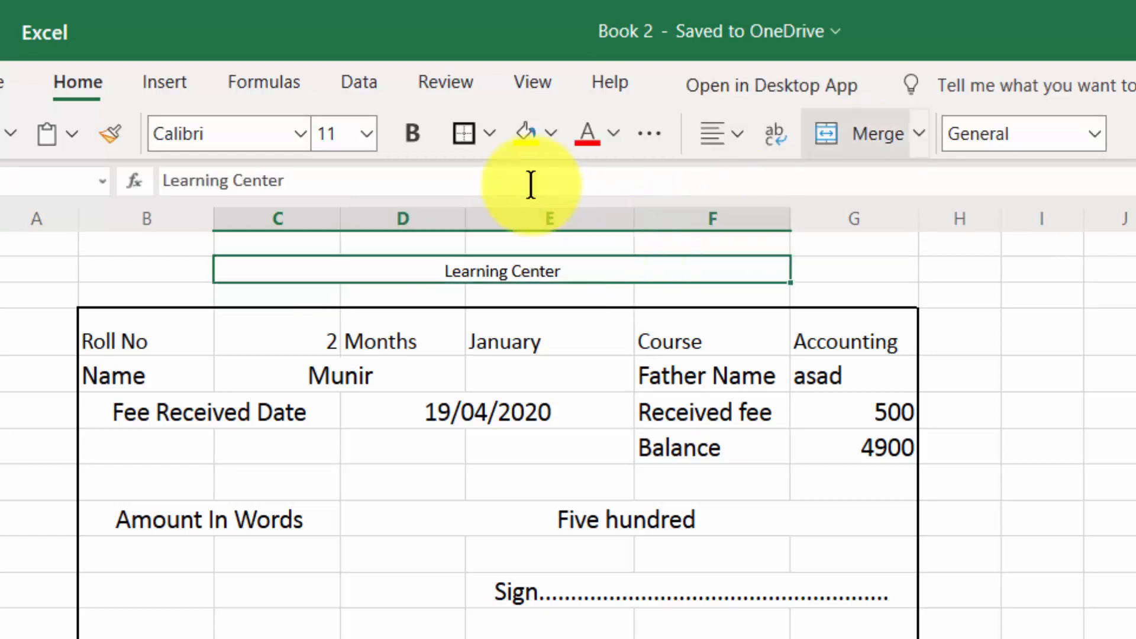
{"action": "left_click", "coordinate": [369, 135]}
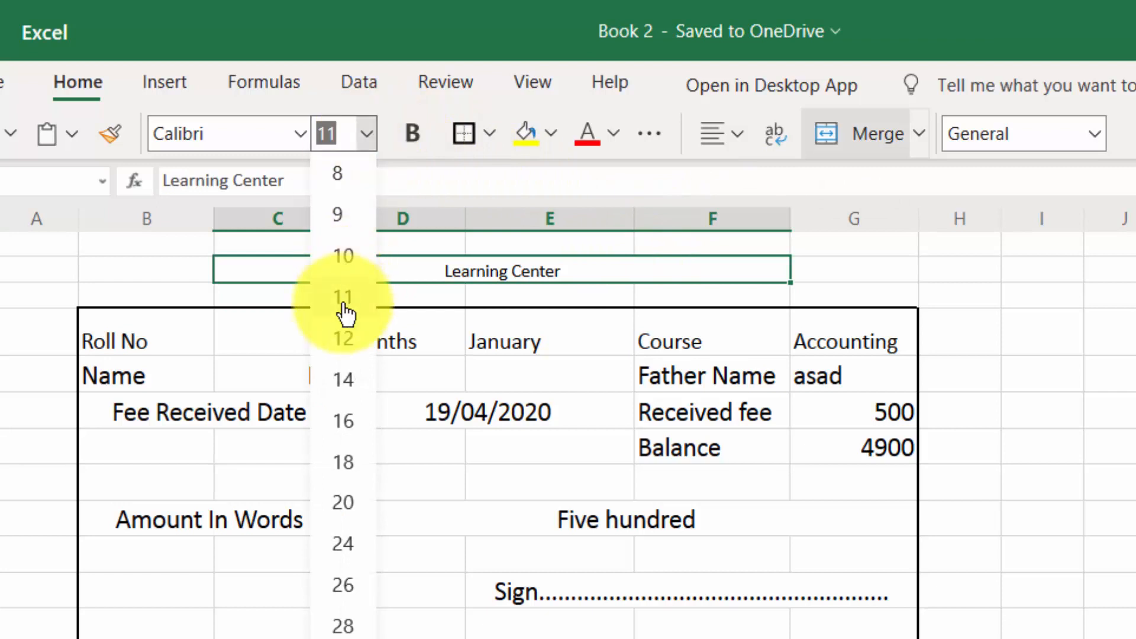
{"action": "left_click", "coordinate": [350, 416]}
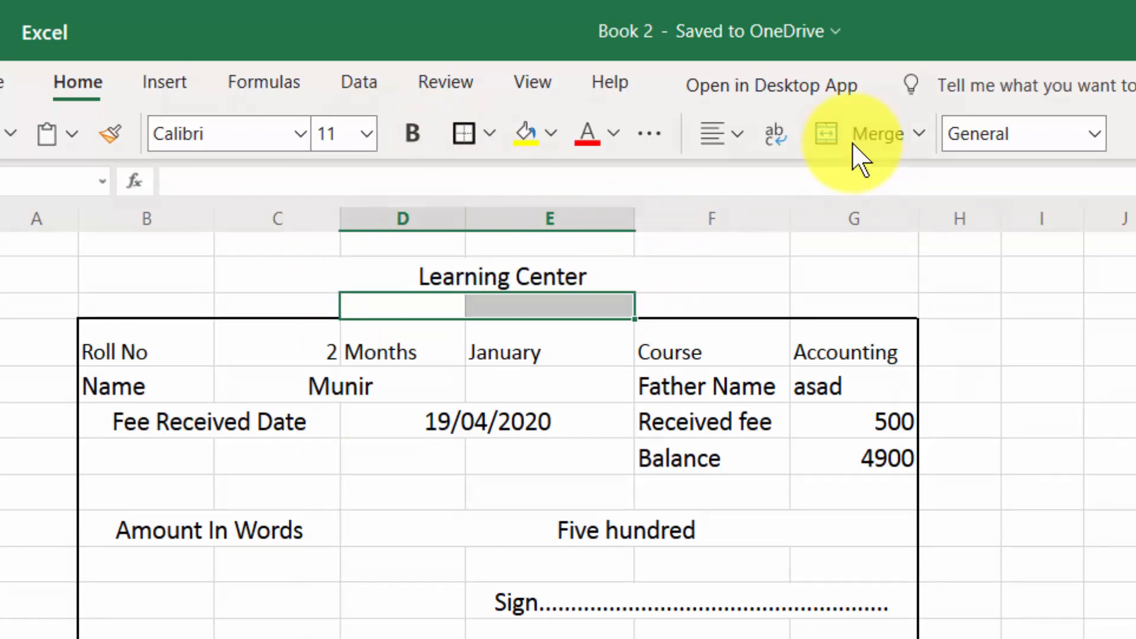
Merge D3:E3 below the title and enter the subtitle "Fee Receipt" in font size 16
{"action": "left_click", "coordinate": [856, 145]}
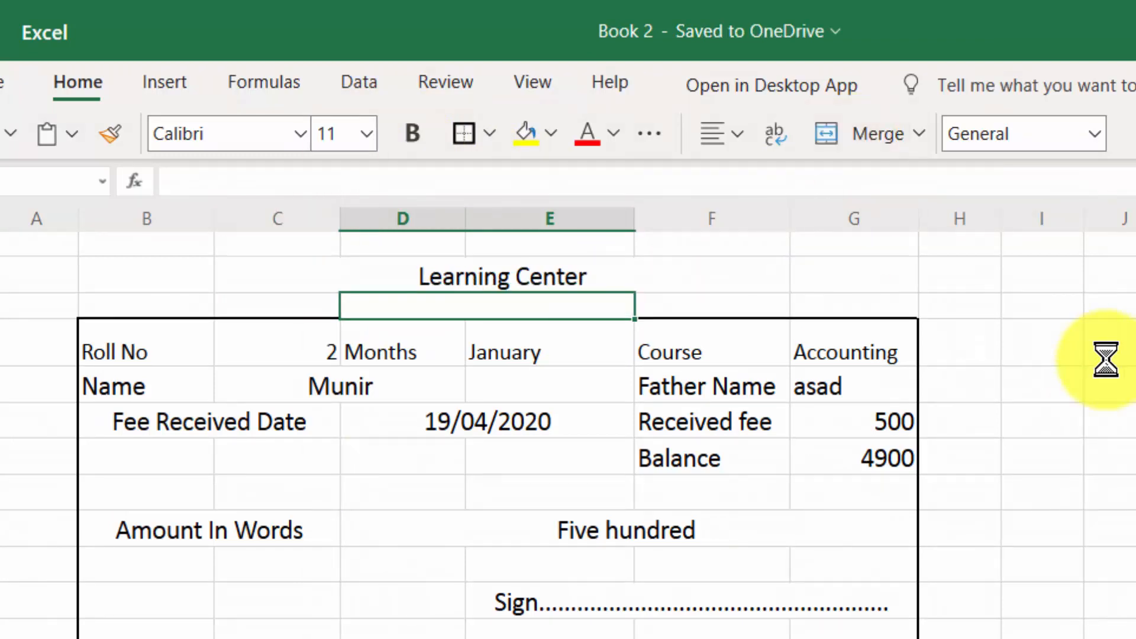
{"action": "type", "text": "Fee"}
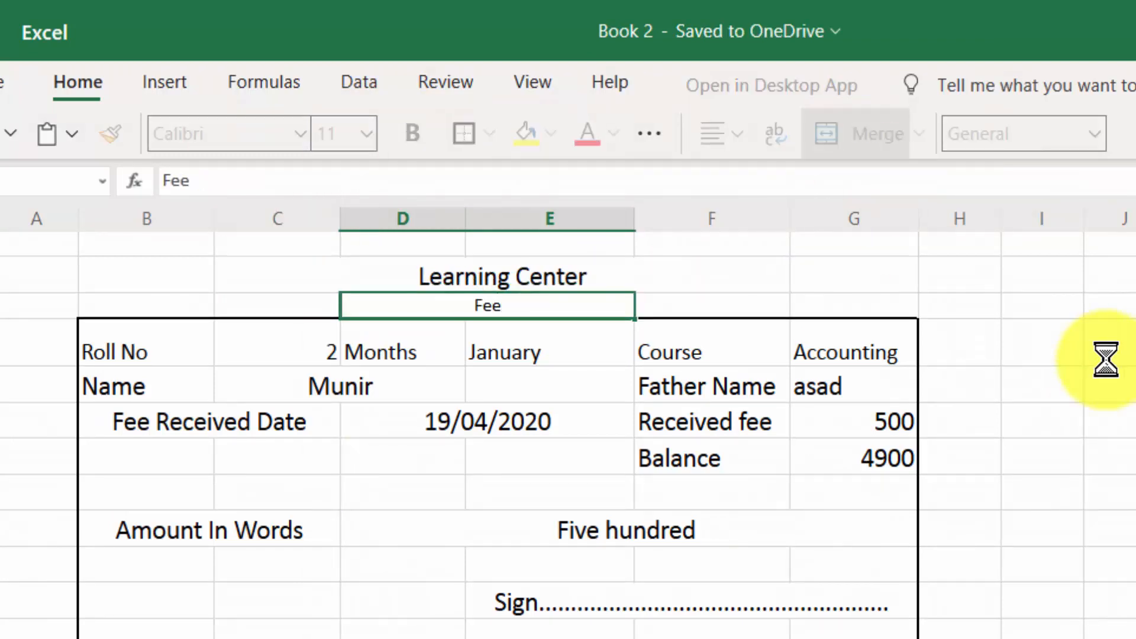
{"action": "type", "text": " Receipt"}
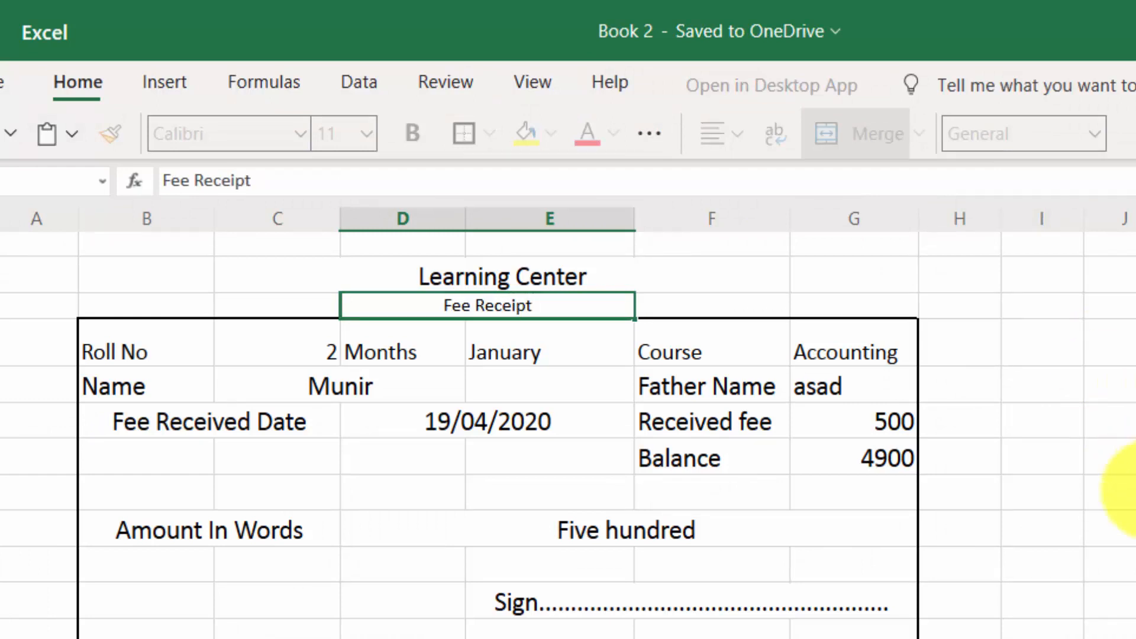
{"action": "left_click", "coordinate": [1115, 489]}
{"action": "left_click", "coordinate": [508, 310]}
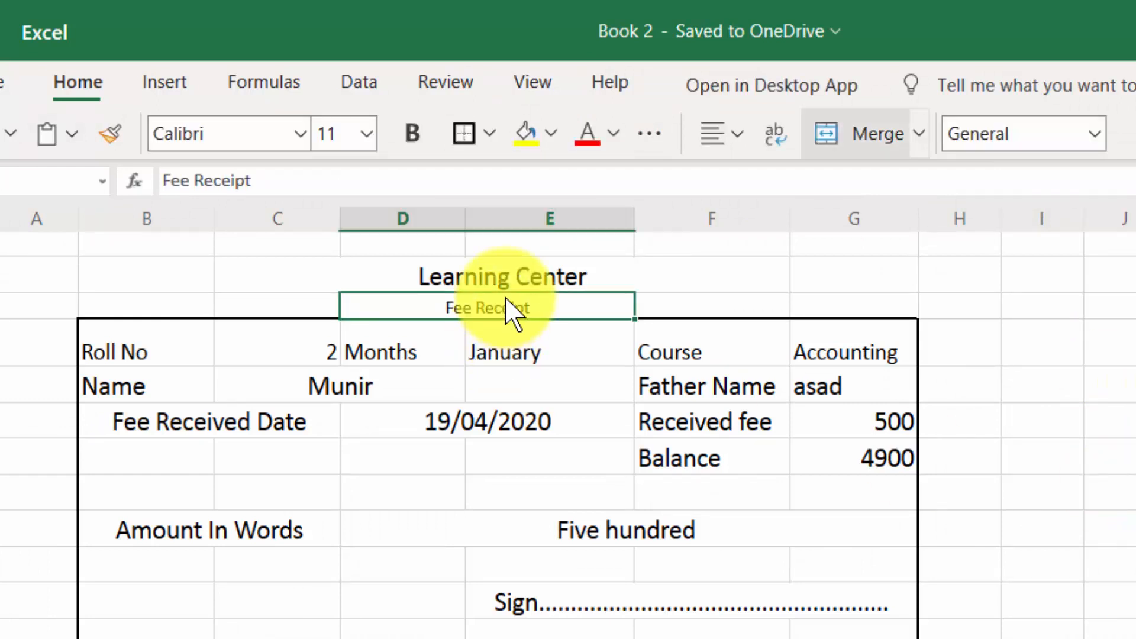
{"action": "left_click", "coordinate": [370, 141]}
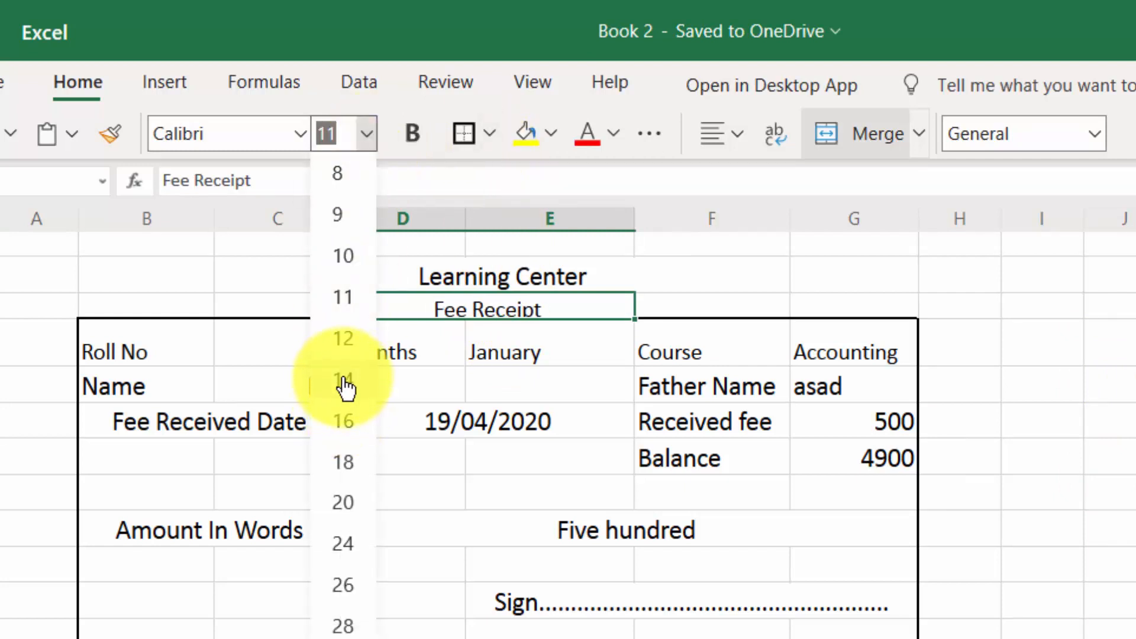
{"action": "left_click", "coordinate": [348, 431]}
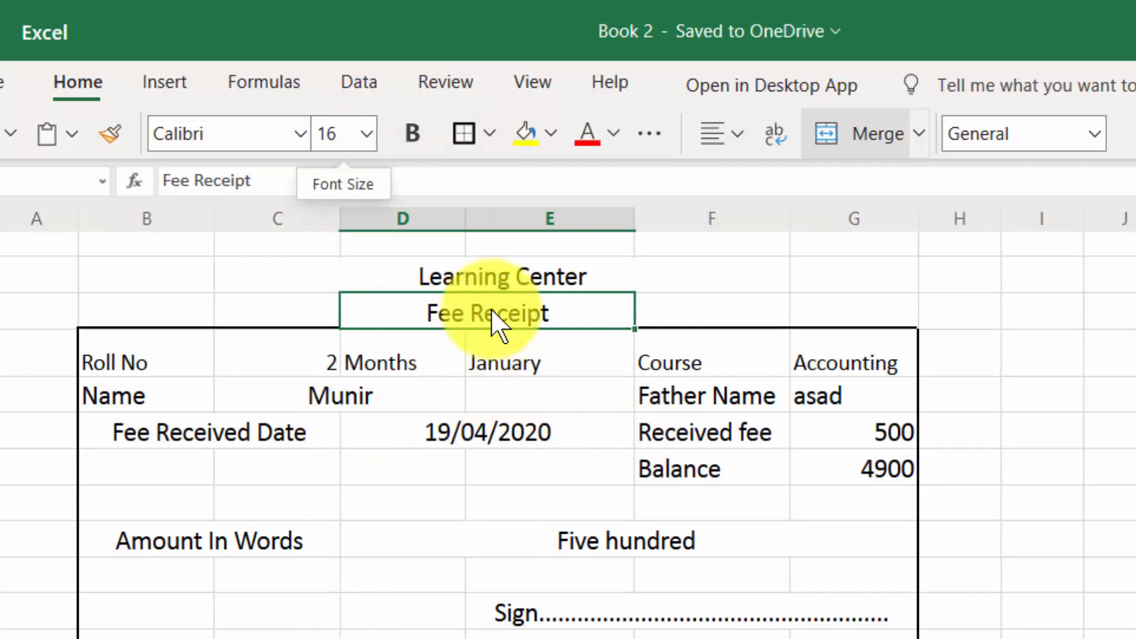
Make the "Learning Center" title bold and set its font size to 18
{"action": "left_click", "coordinate": [459, 279]}
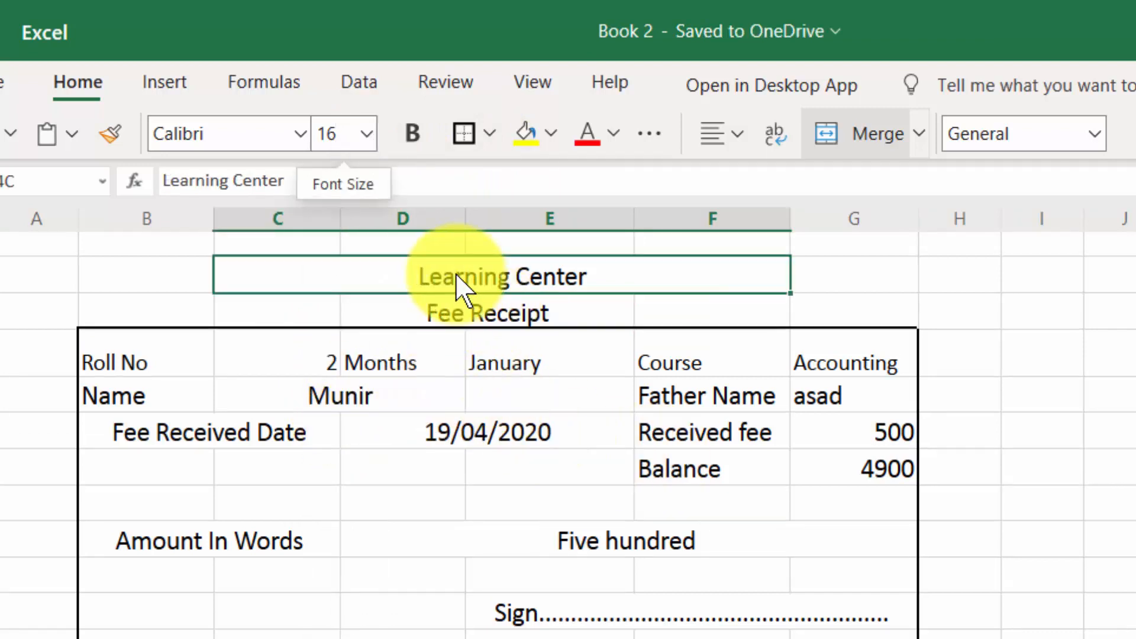
{"action": "left_click", "coordinate": [413, 134]}
{"action": "left_click", "coordinate": [365, 139]}
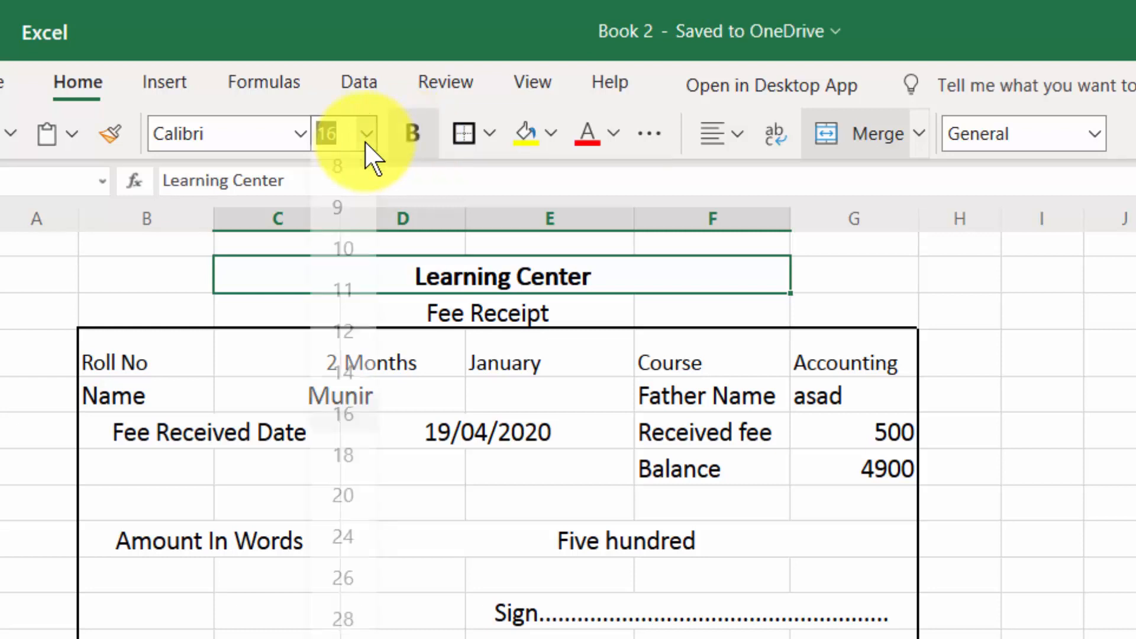
{"action": "left_click", "coordinate": [342, 467]}
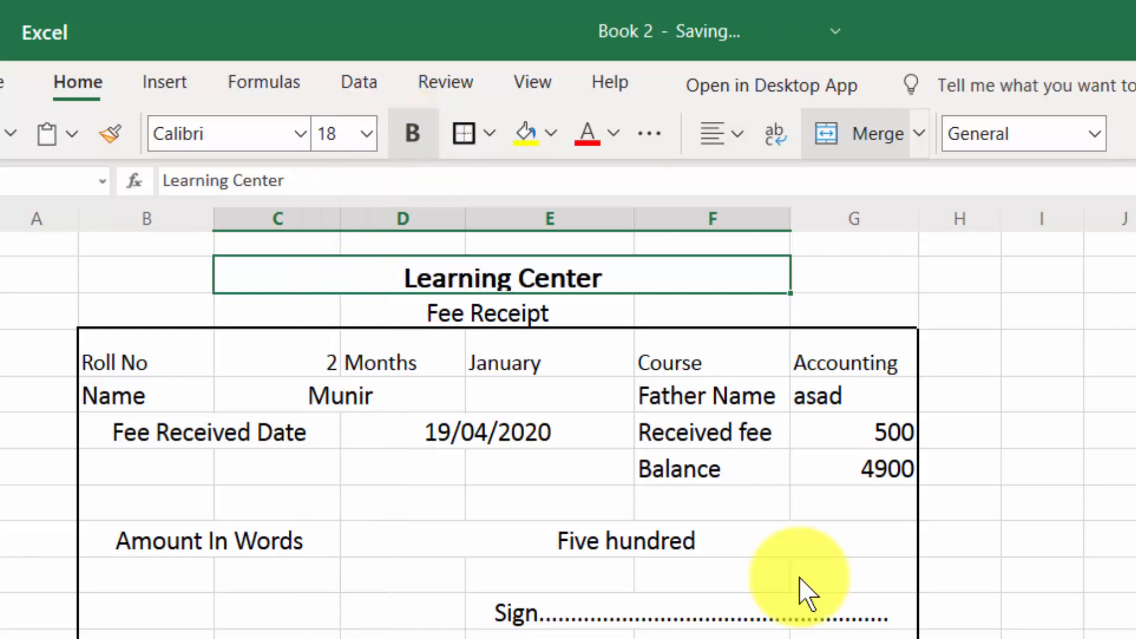
Select the whole receipt including both title rows and generate a printable PDF of the active sheet in A4 portrait without opening it
{"action": "left_click", "coordinate": [798, 591]}
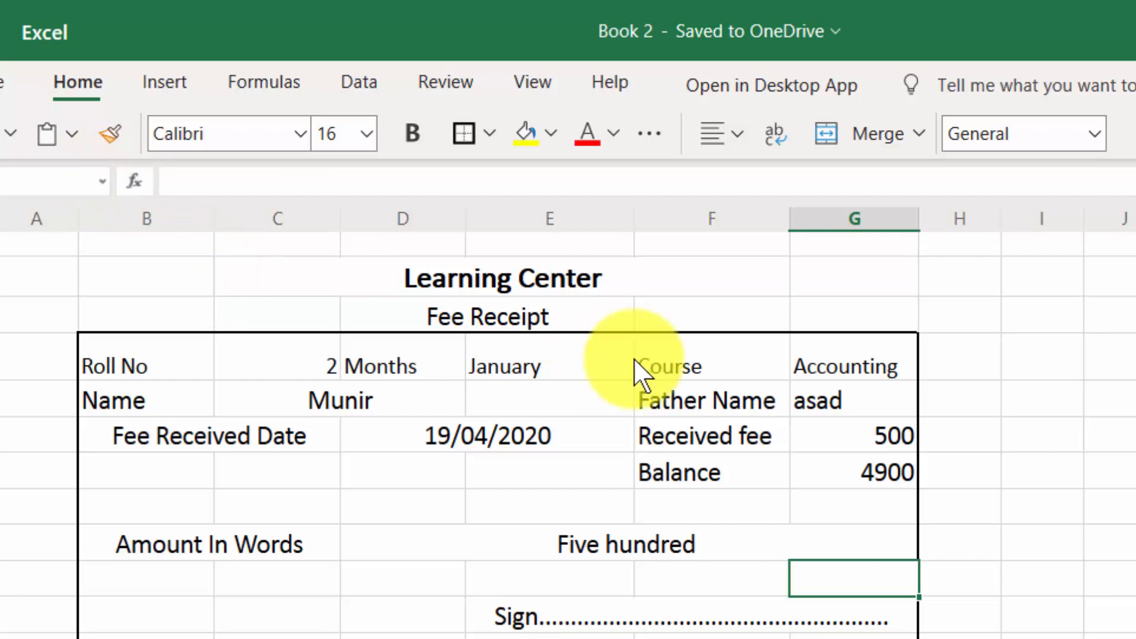
{"action": "left_click_drag", "start_coordinate": [140, 289], "coordinate": [547, 638]}
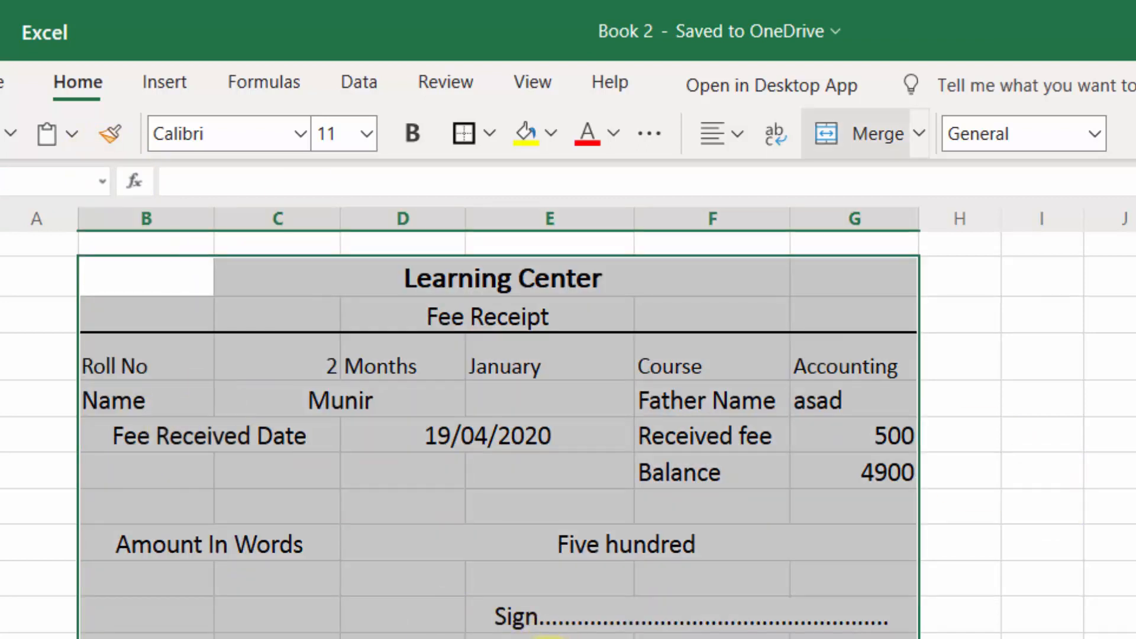
{"action": "key", "text": "ctrl+p"}
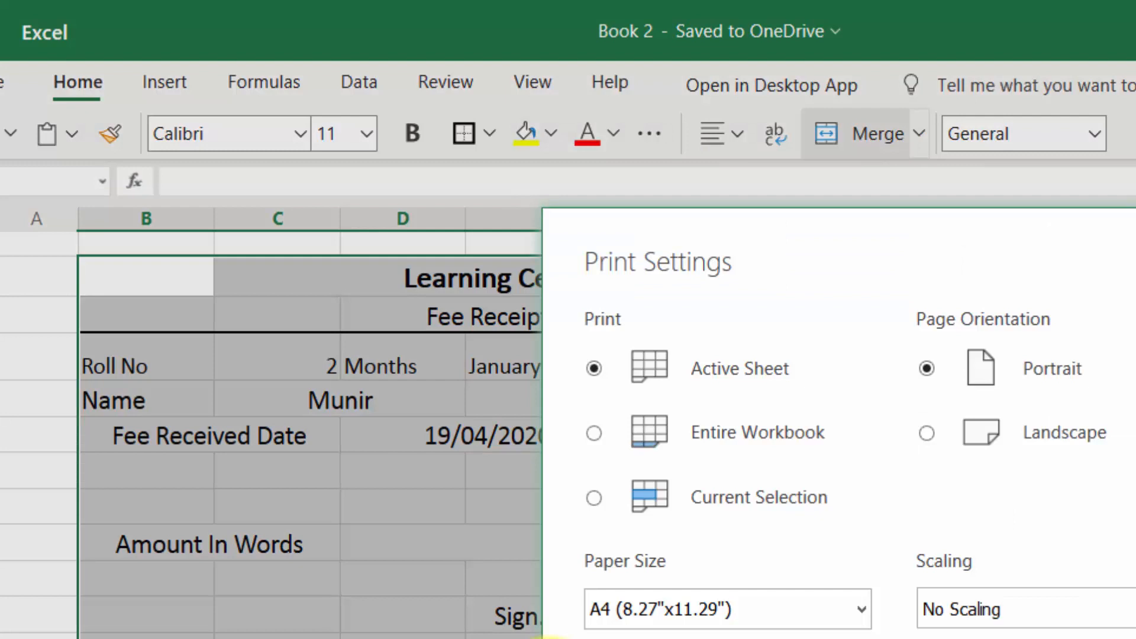
{"action": "left_click", "coordinate": [1115, 633]}
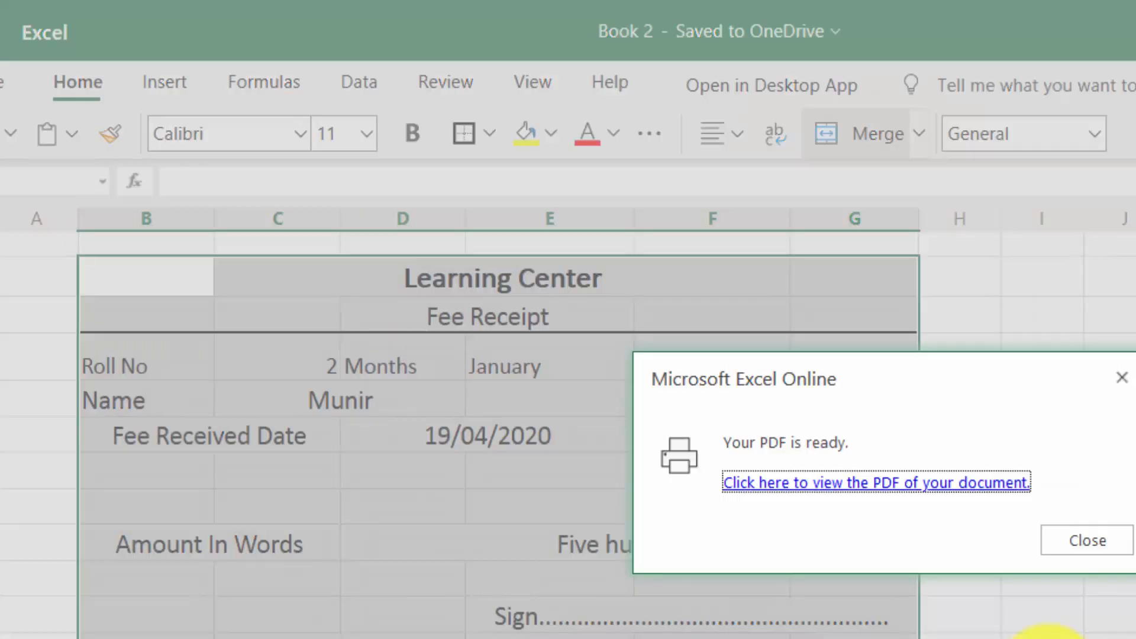
{"action": "left_click", "coordinate": [1087, 541]}
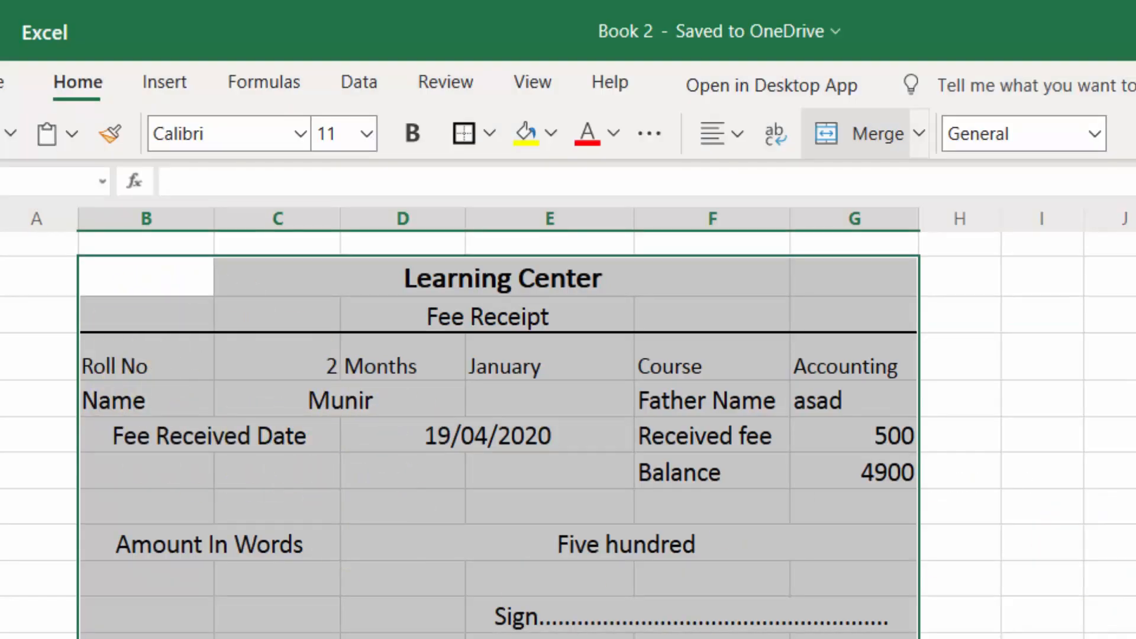
{"action": "left_click", "coordinate": [711, 637]}
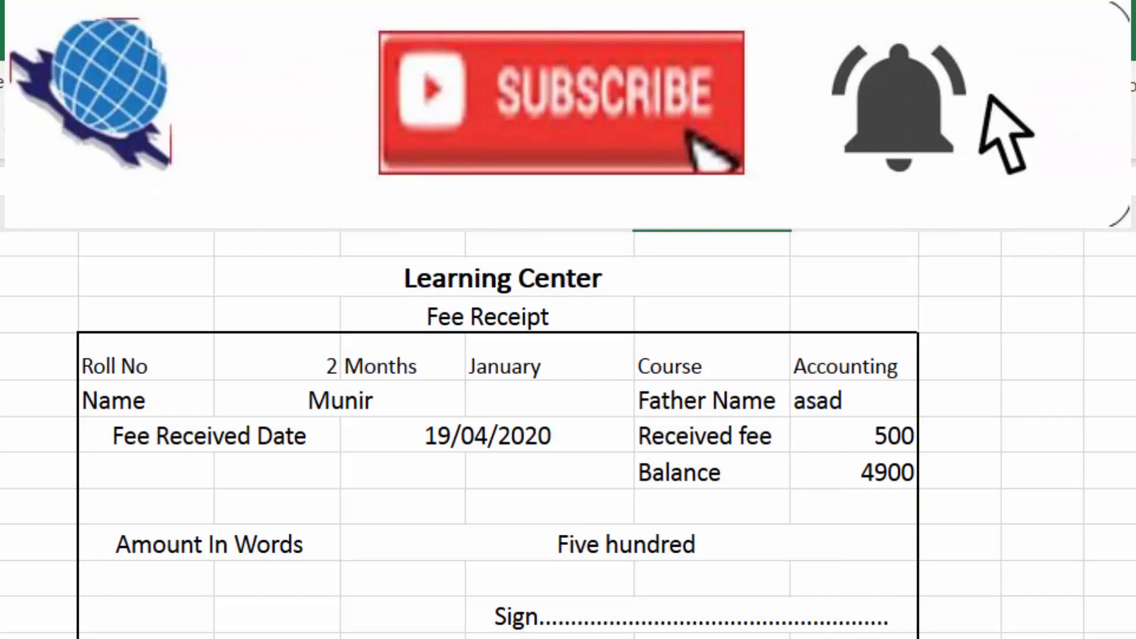